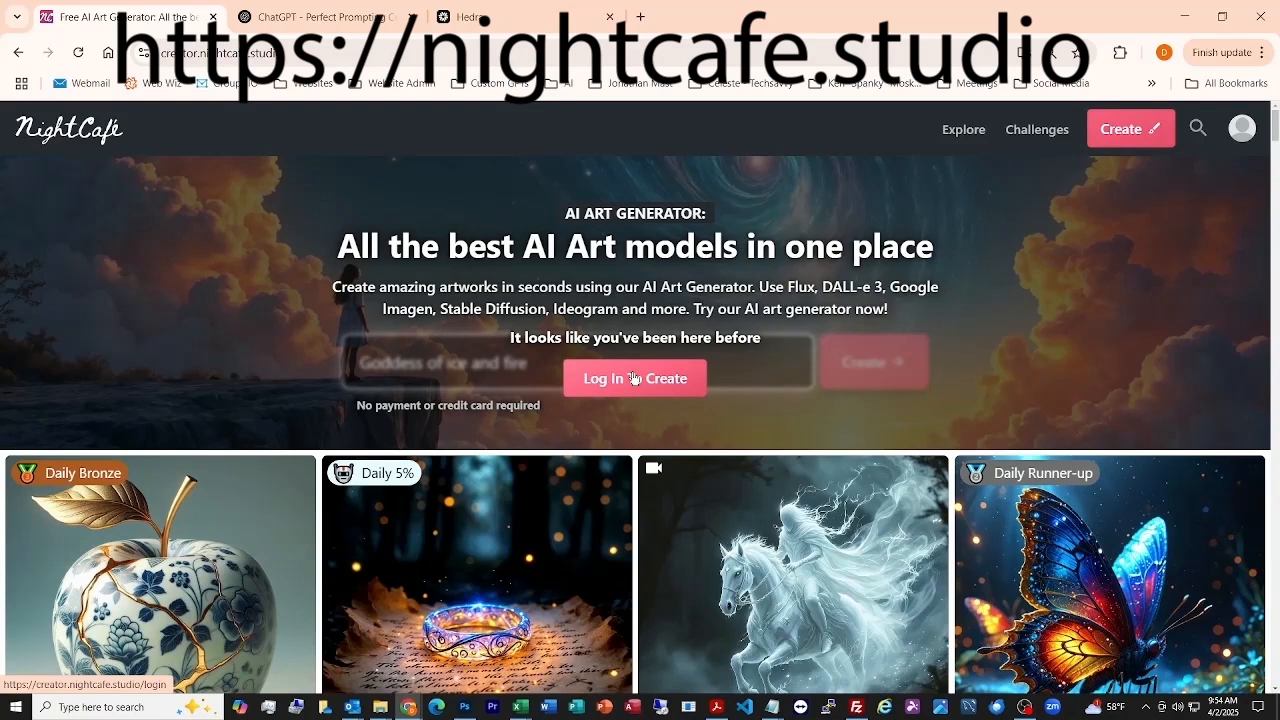
Step: Log in to NightCafe to start creating and open the full catalogue of AI models
click(657, 382)
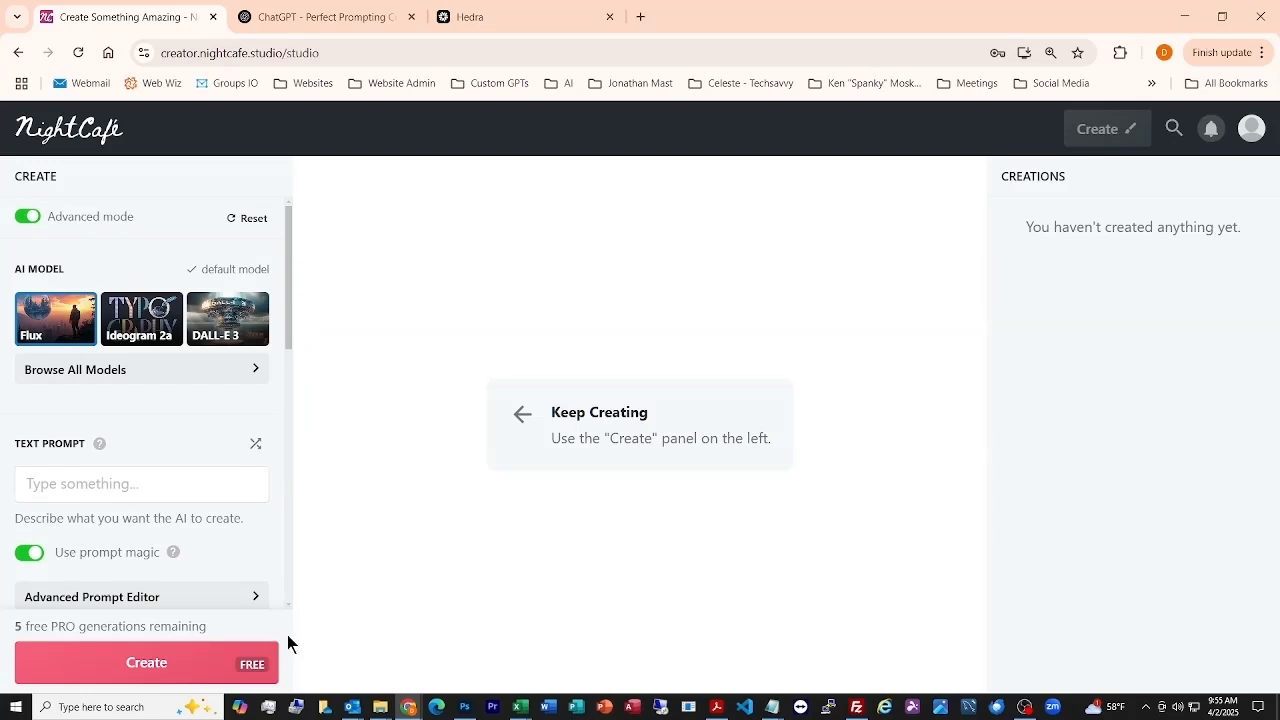
click(226, 379)
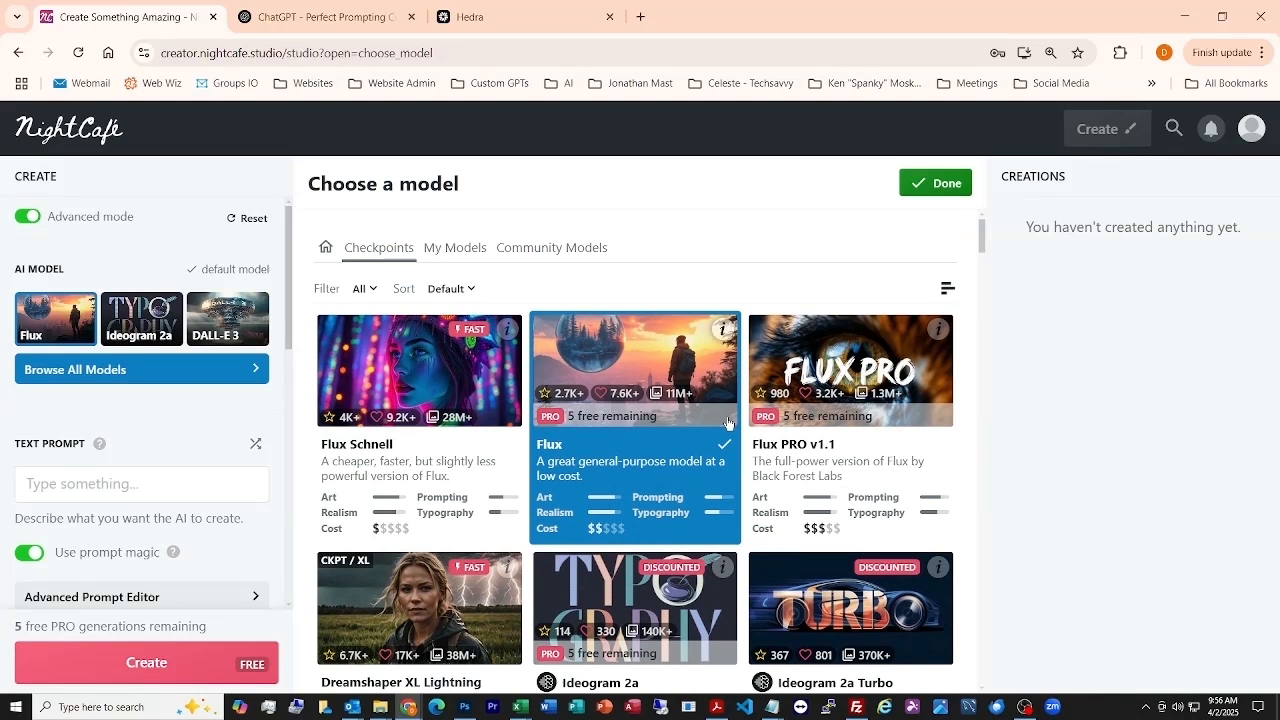
Step: Look through the entire list of checkpoint models, comparing their descriptions, ratings and costs, and return to its beginning
scroll(728, 423, down, 2)
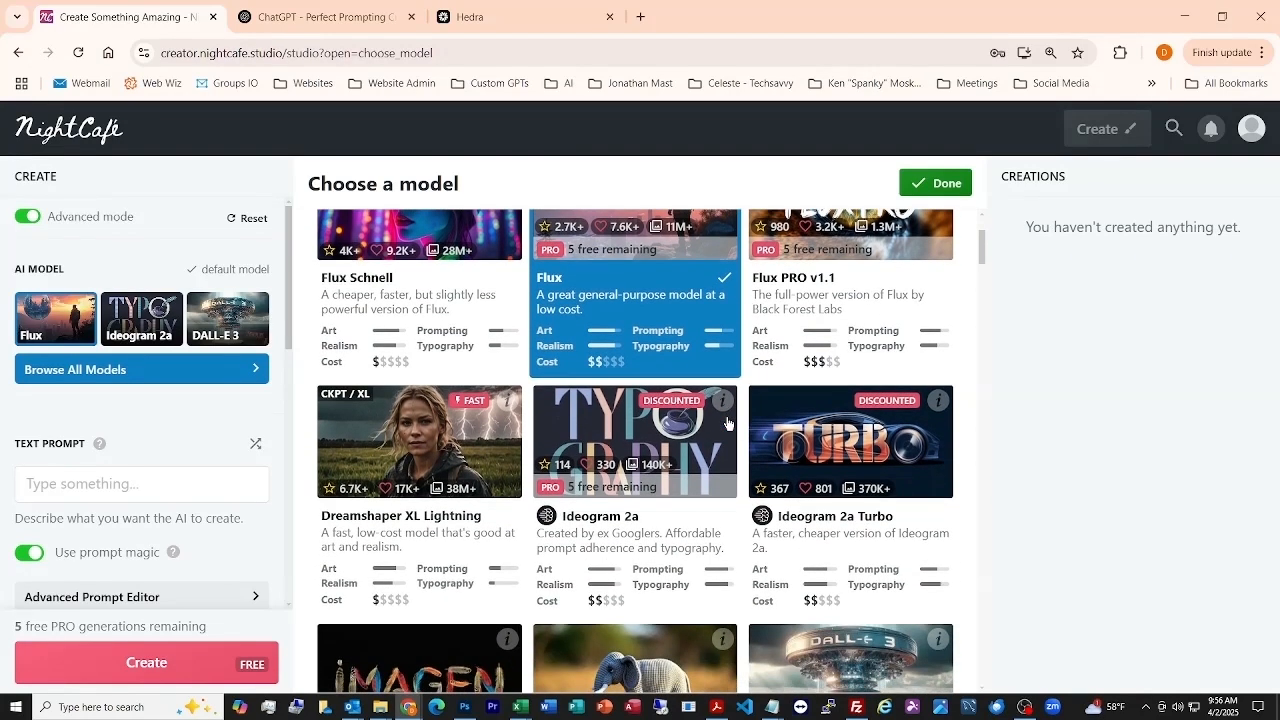
scroll(728, 423, down, 3)
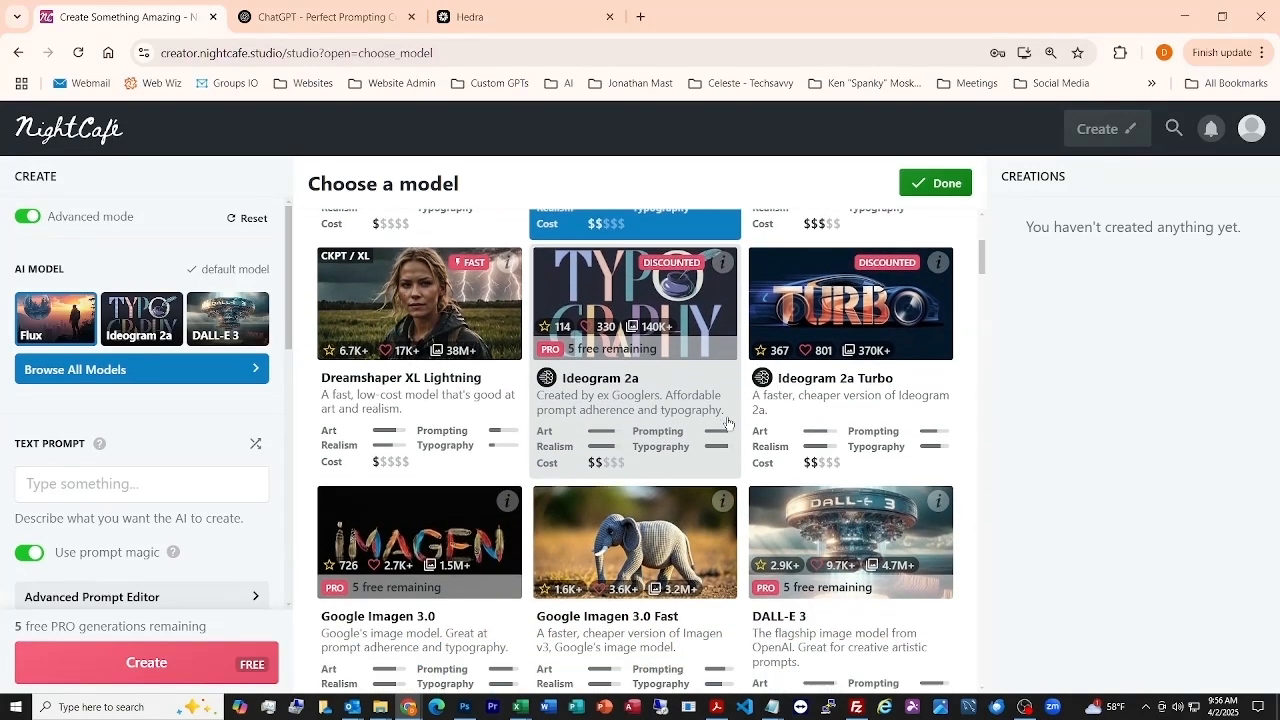
scroll(728, 423, down, 1)
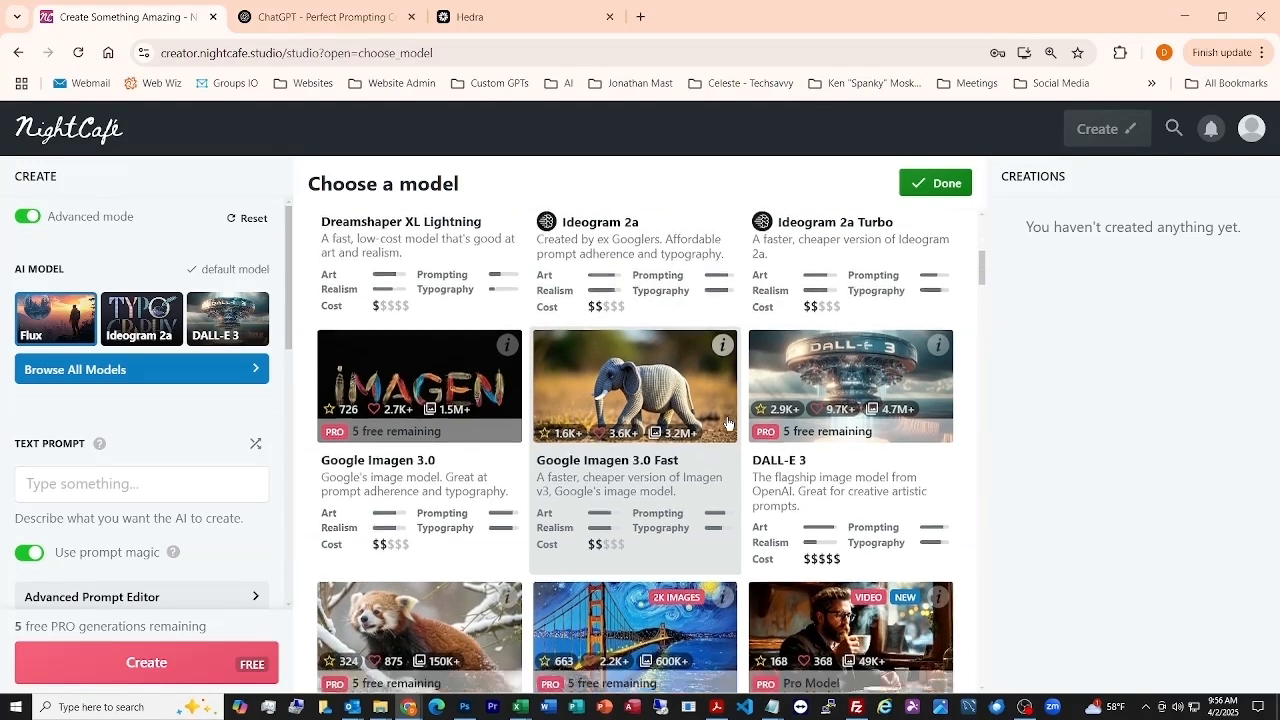
scroll(728, 423, down, 3)
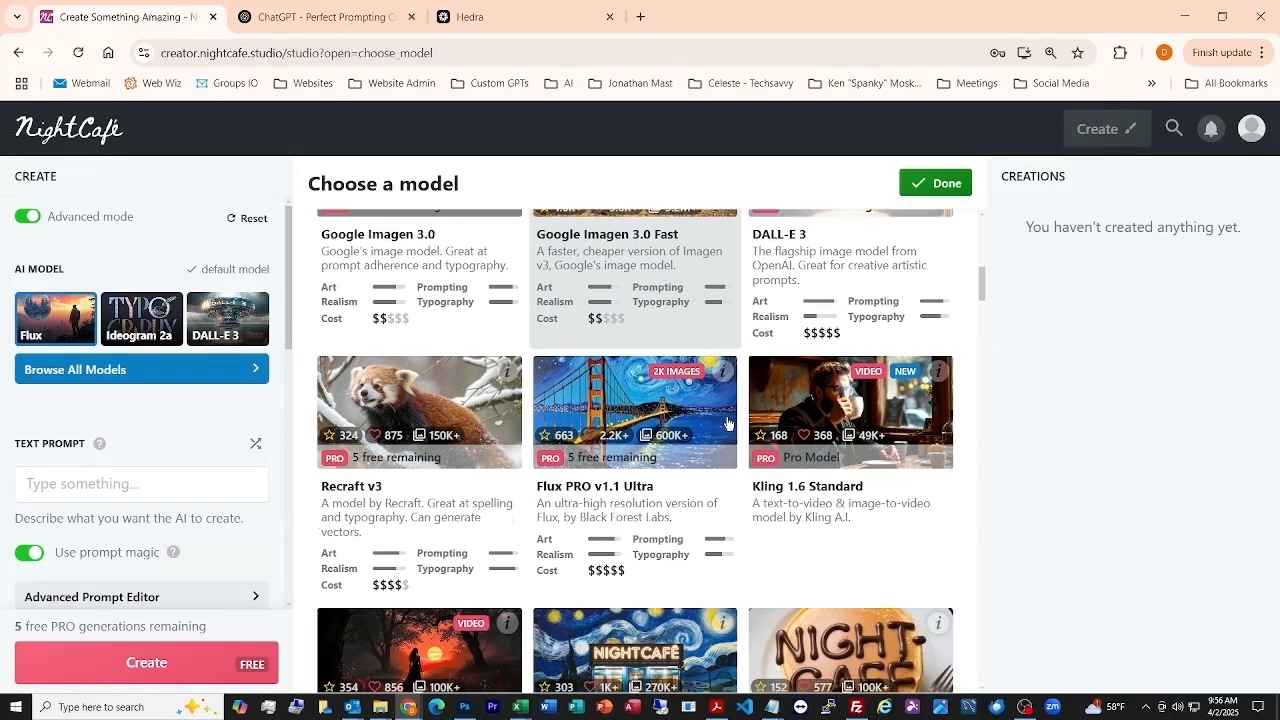
scroll(728, 423, down, 1)
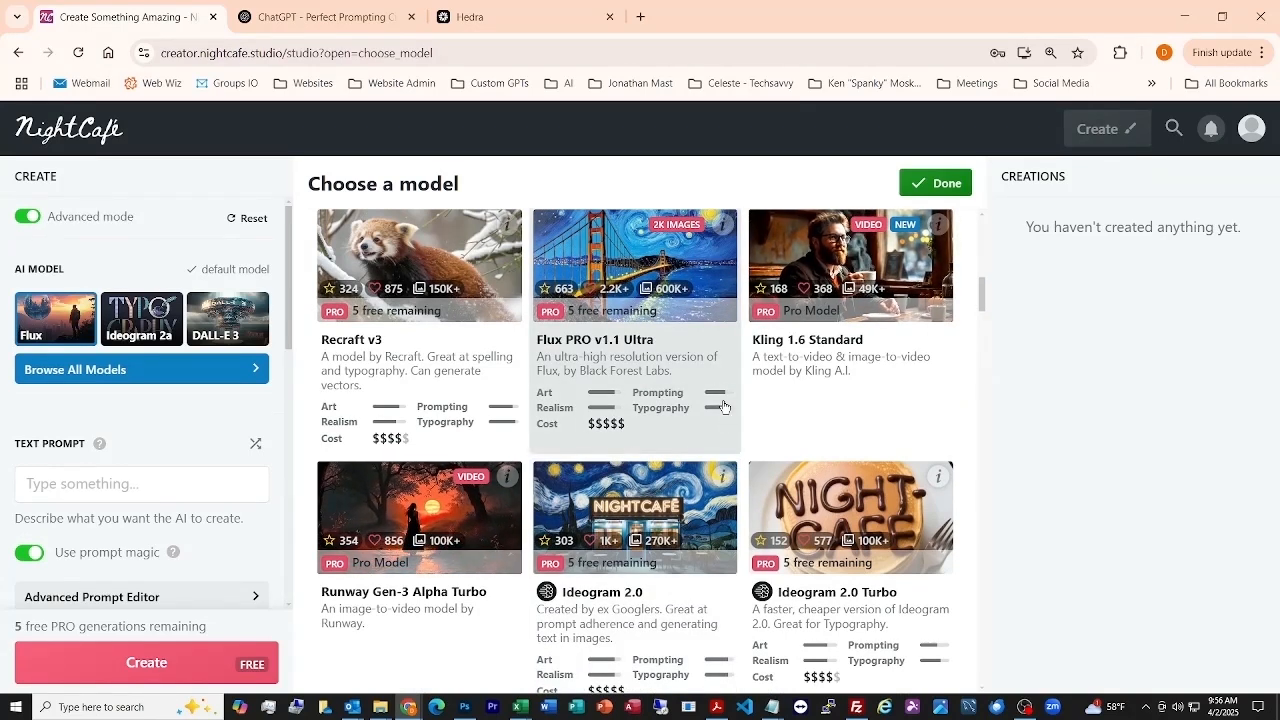
scroll(405, 450, down, 2)
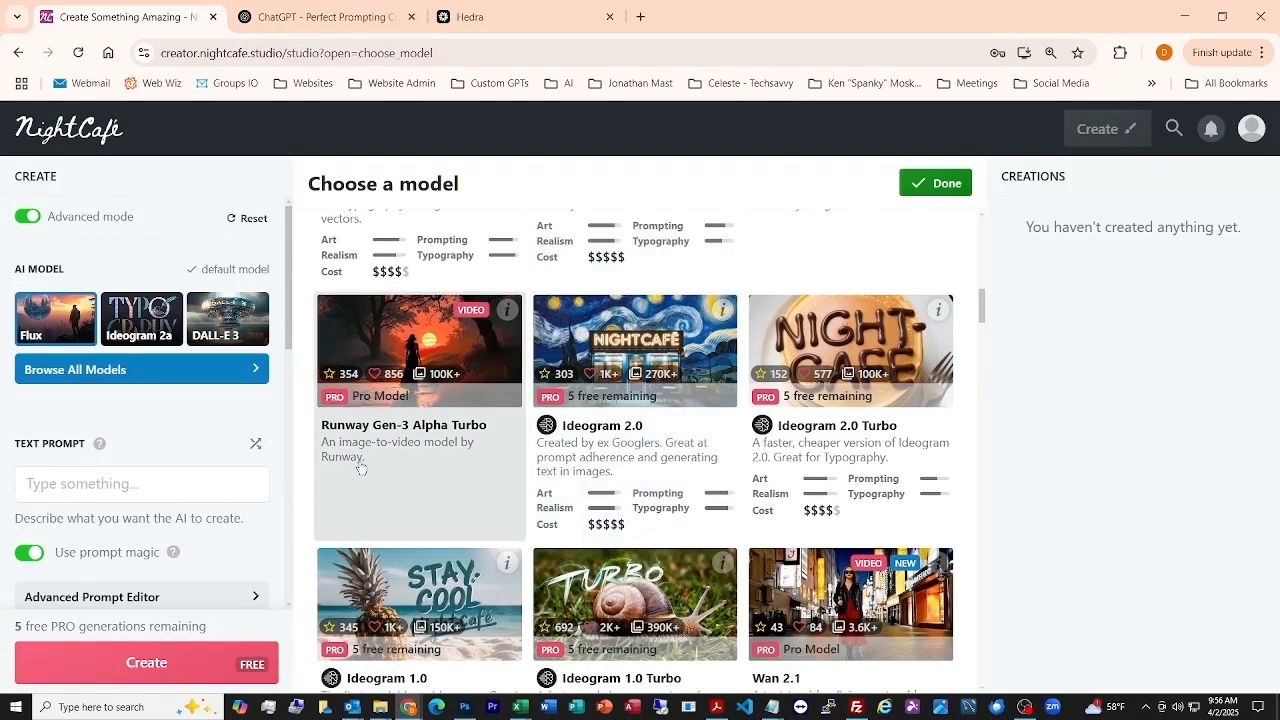
scroll(405, 450, down, 2)
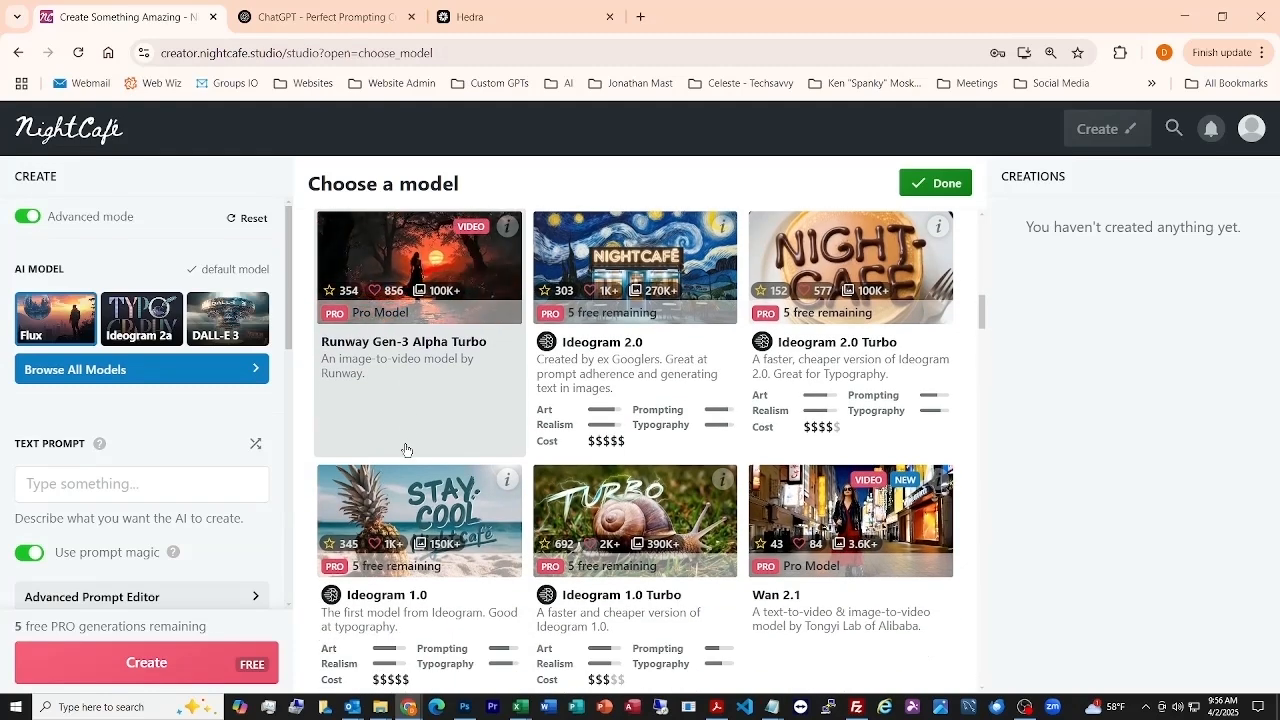
scroll(405, 450, down, 1)
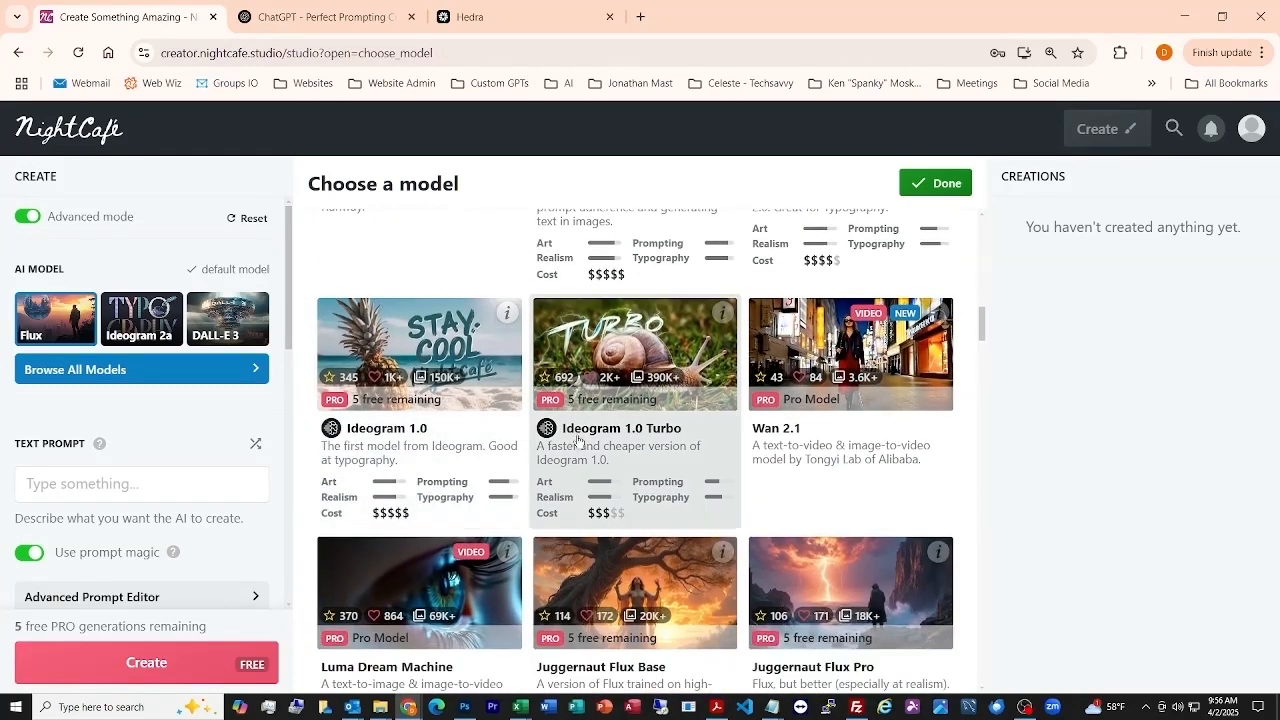
scroll(580, 440, down, 1)
scroll(580, 440, down, 5)
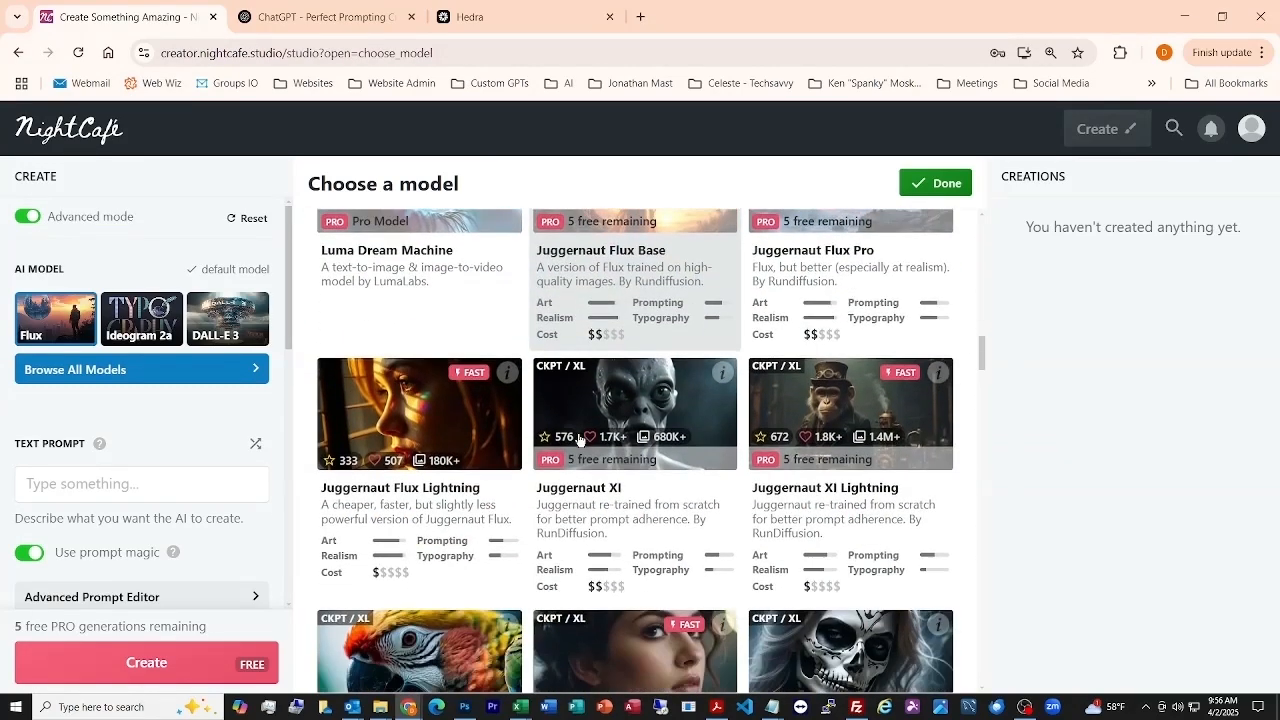
scroll(580, 440, down, 3)
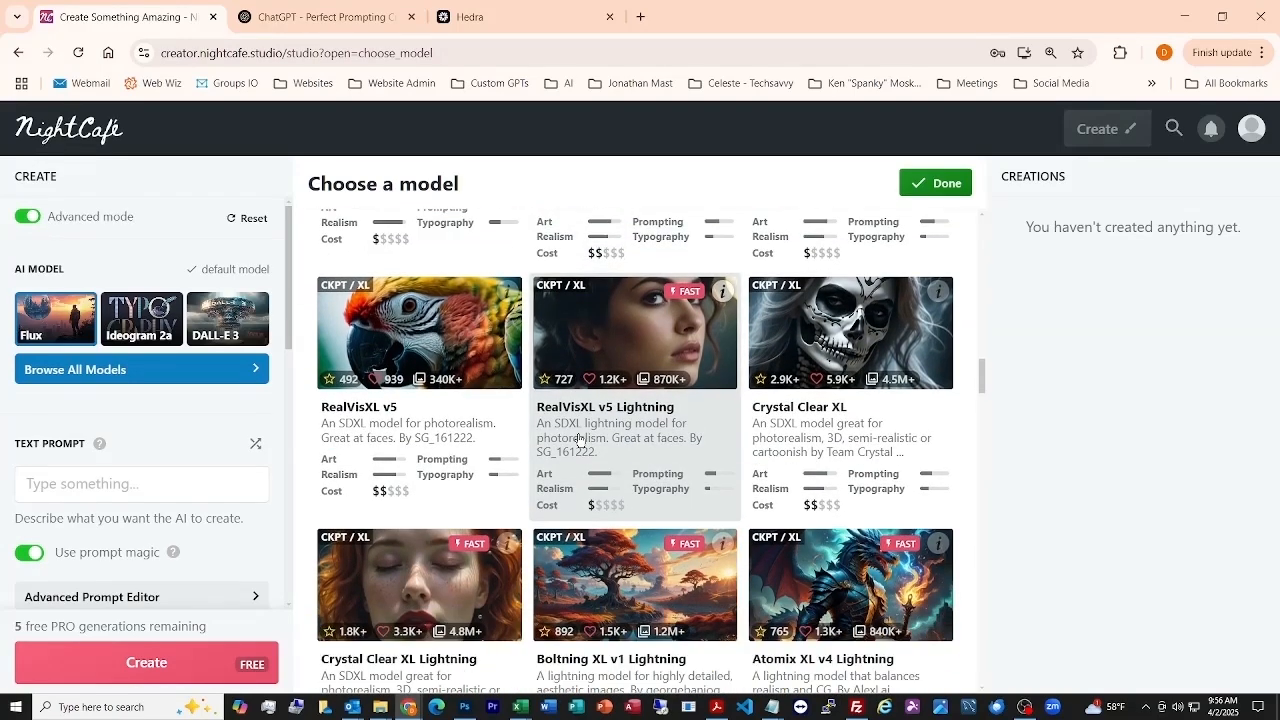
scroll(579, 438, down, 5)
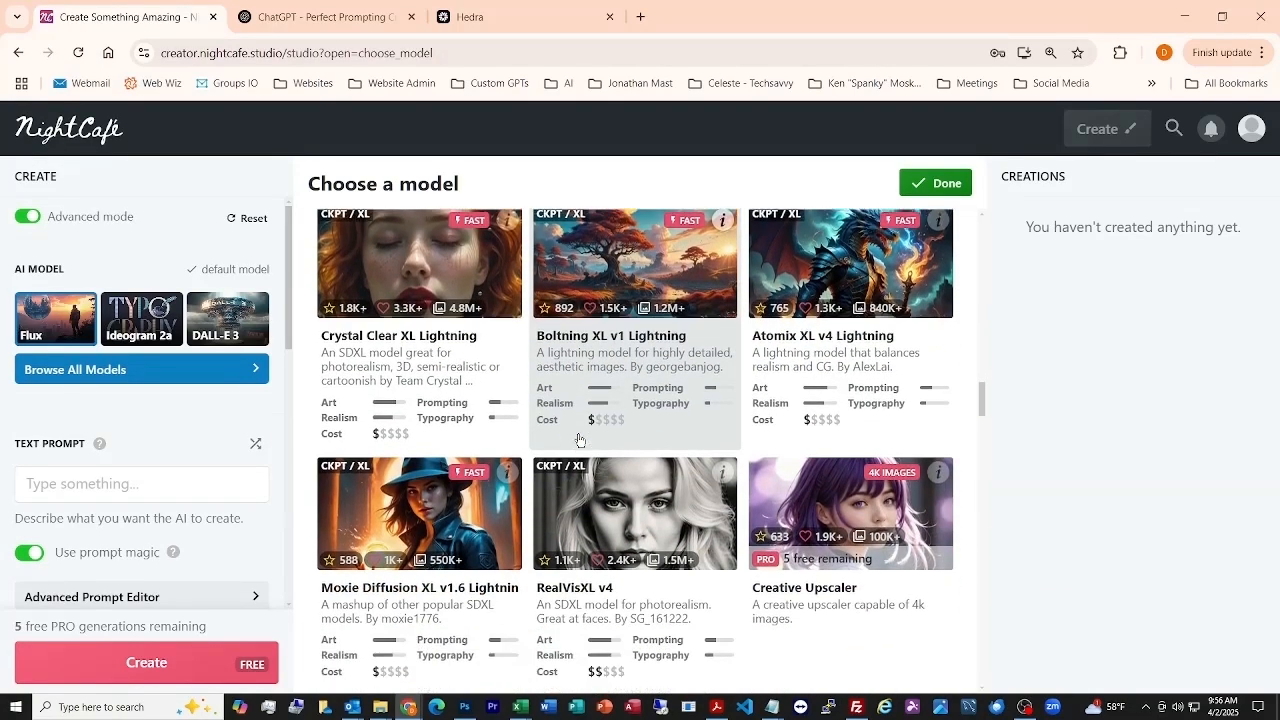
scroll(579, 438, down, 2)
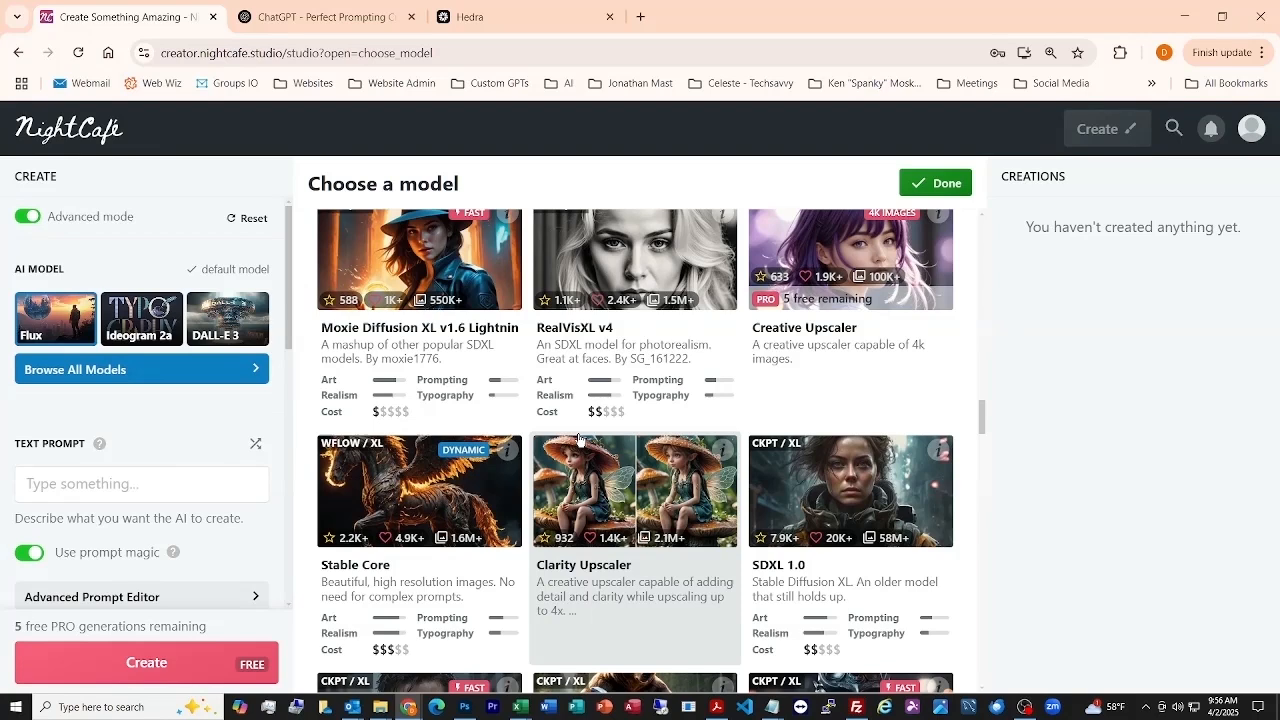
scroll(579, 438, down, 4)
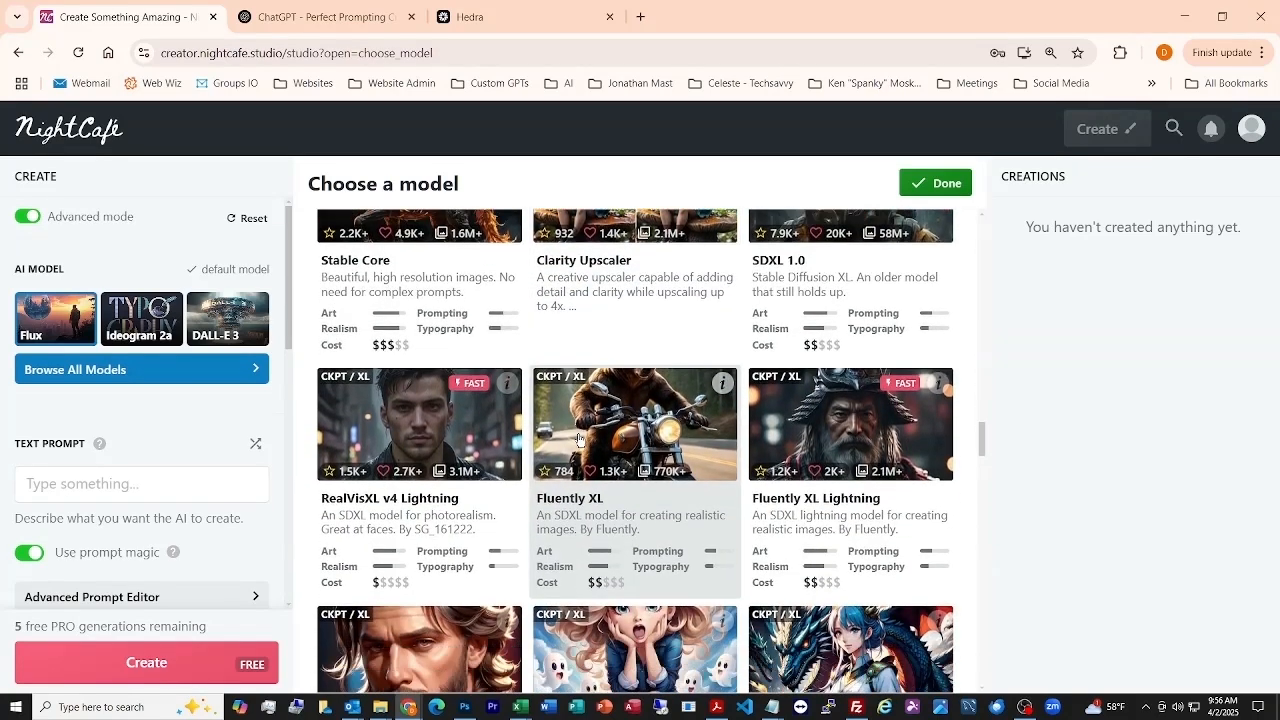
scroll(579, 438, down, 2)
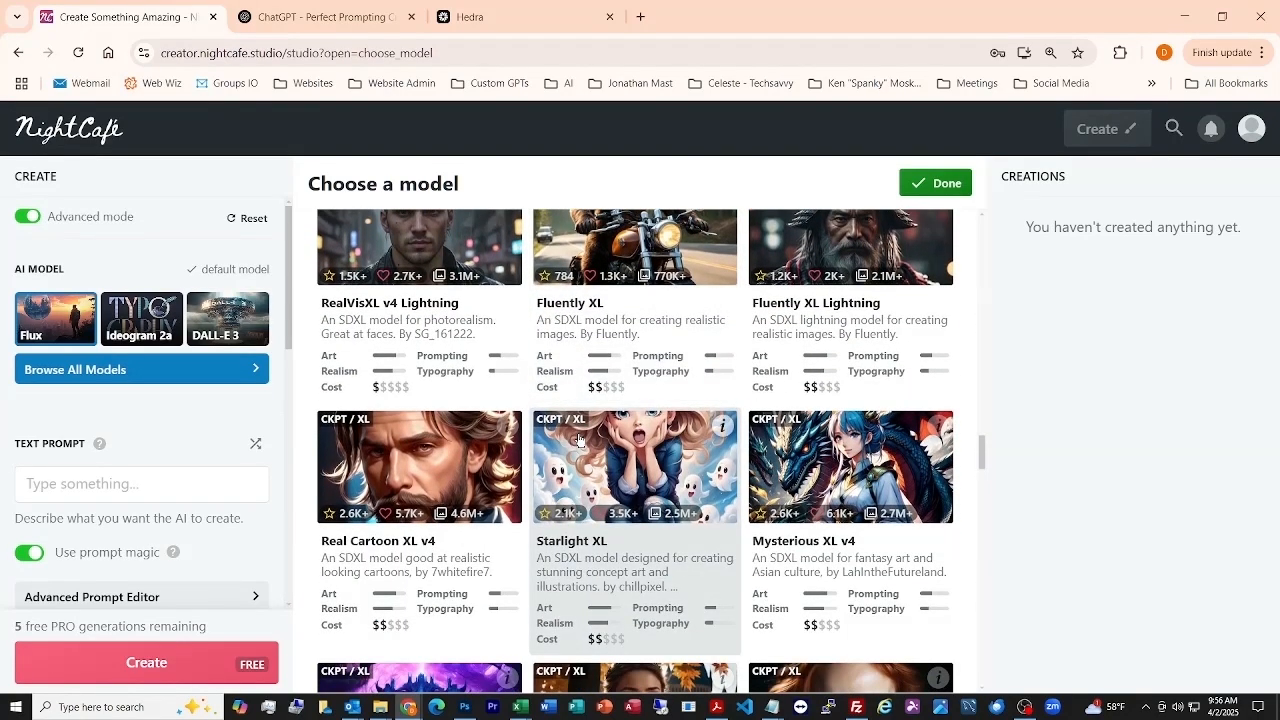
scroll(579, 438, down, 1)
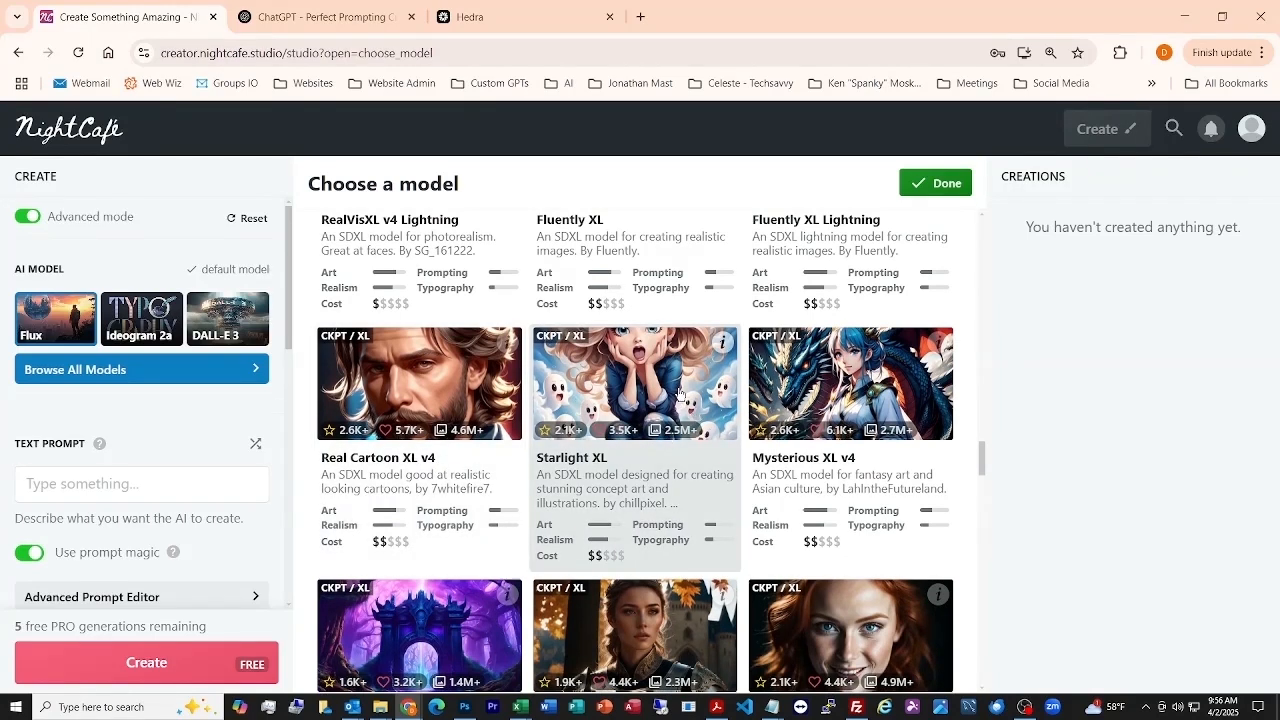
scroll(669, 397, down, 6)
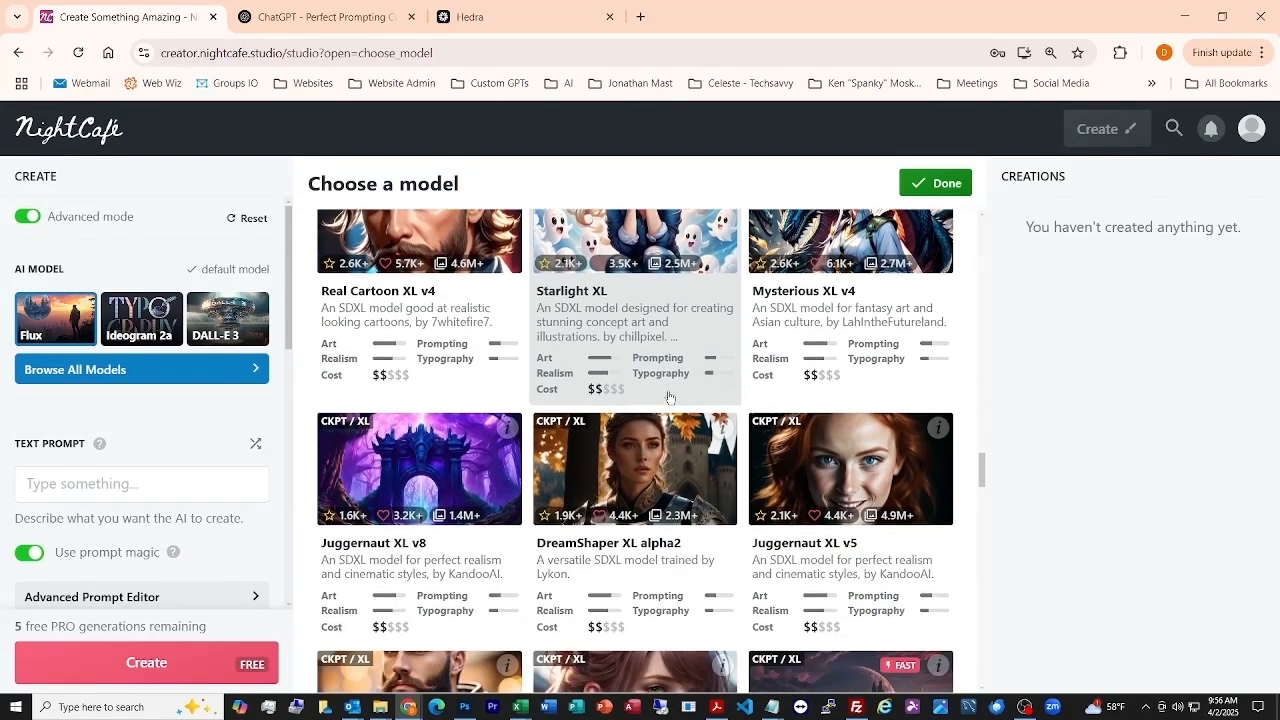
scroll(669, 397, down, 5)
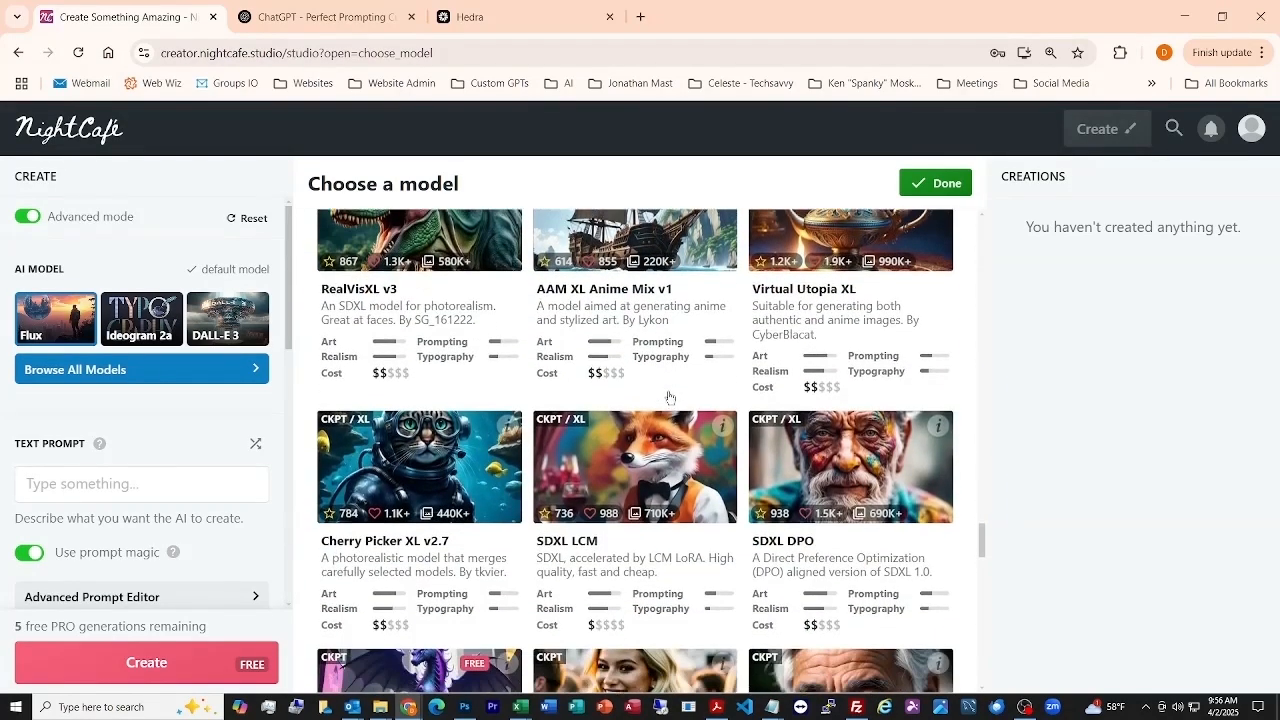
scroll(669, 397, down, 4)
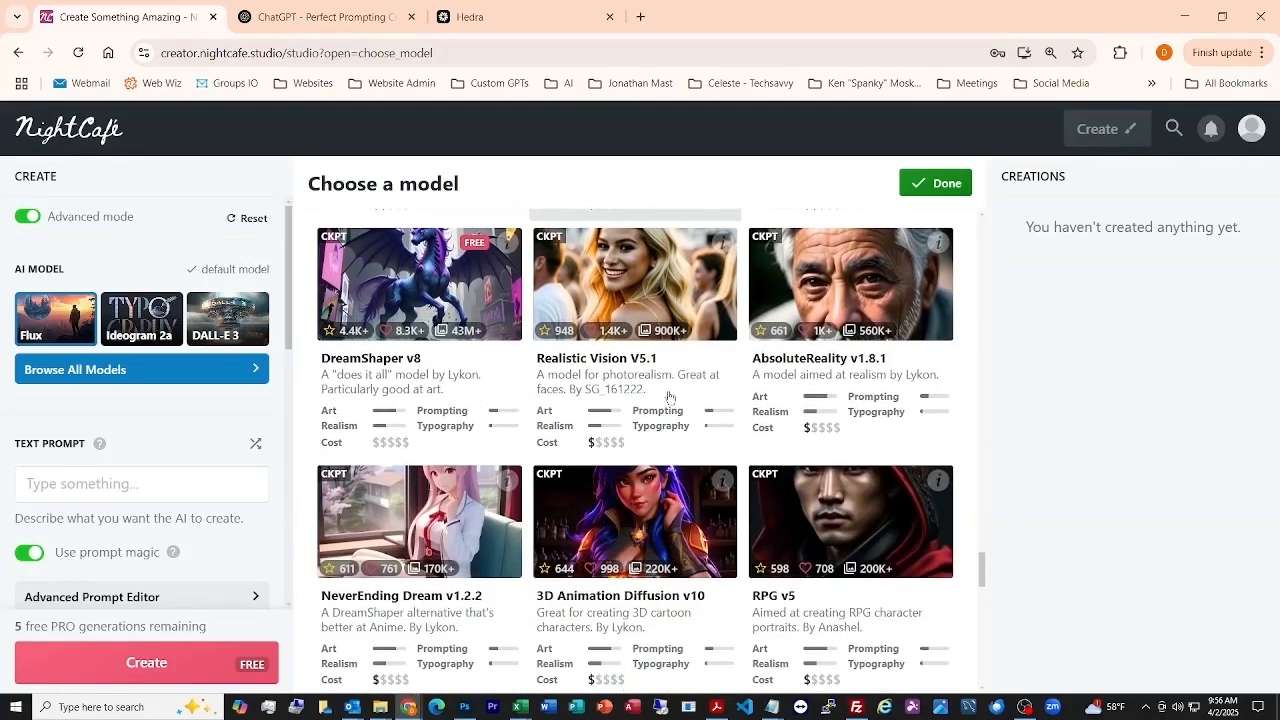
scroll(669, 397, down, 5)
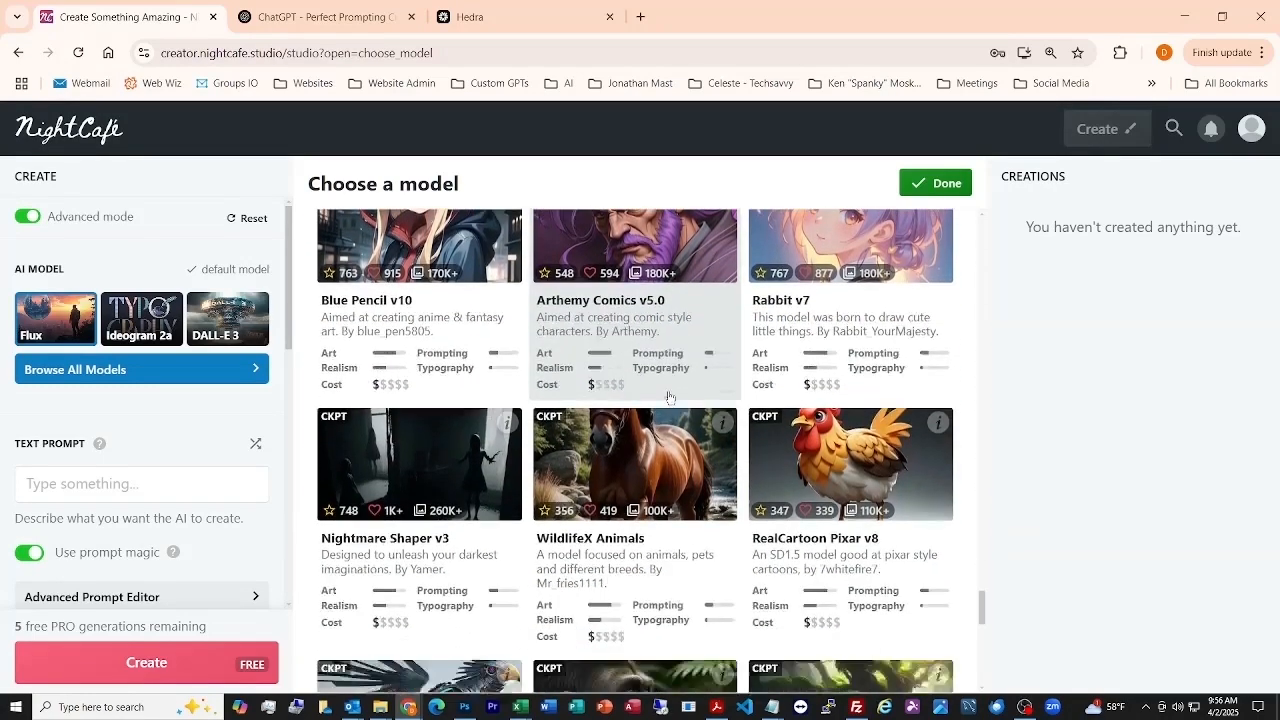
scroll(669, 397, down, 4)
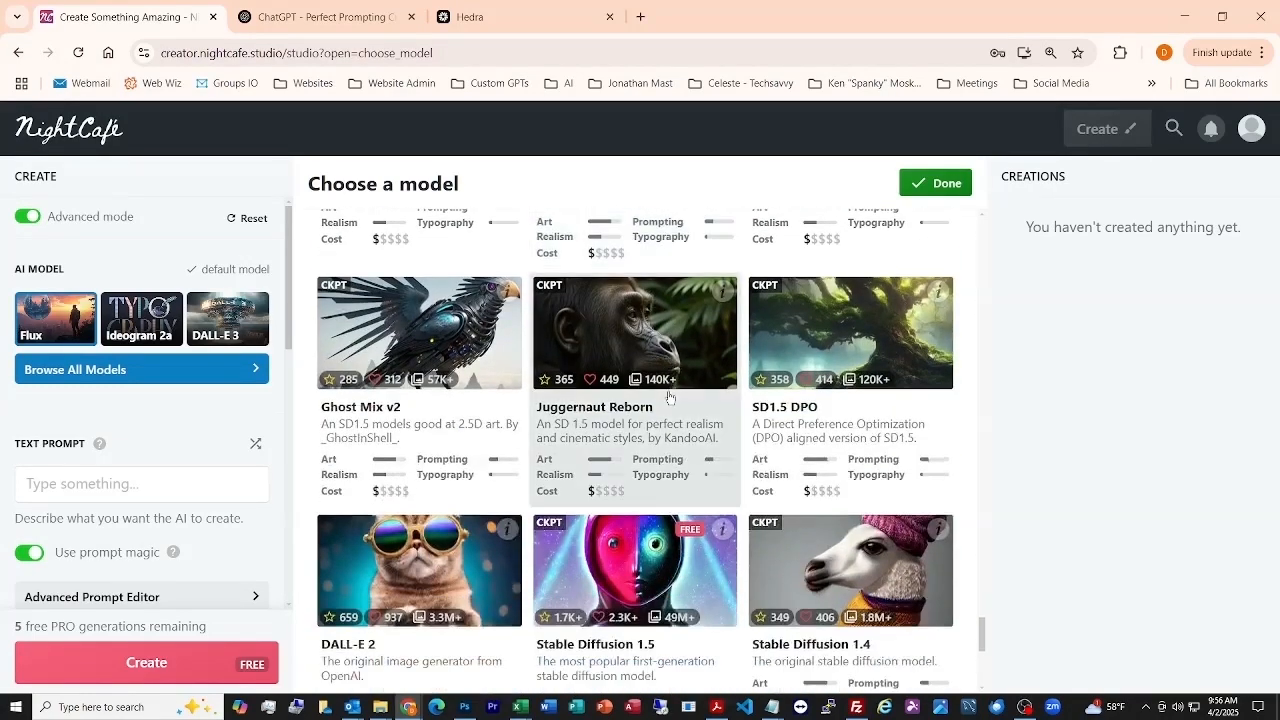
scroll(669, 397, down, 4)
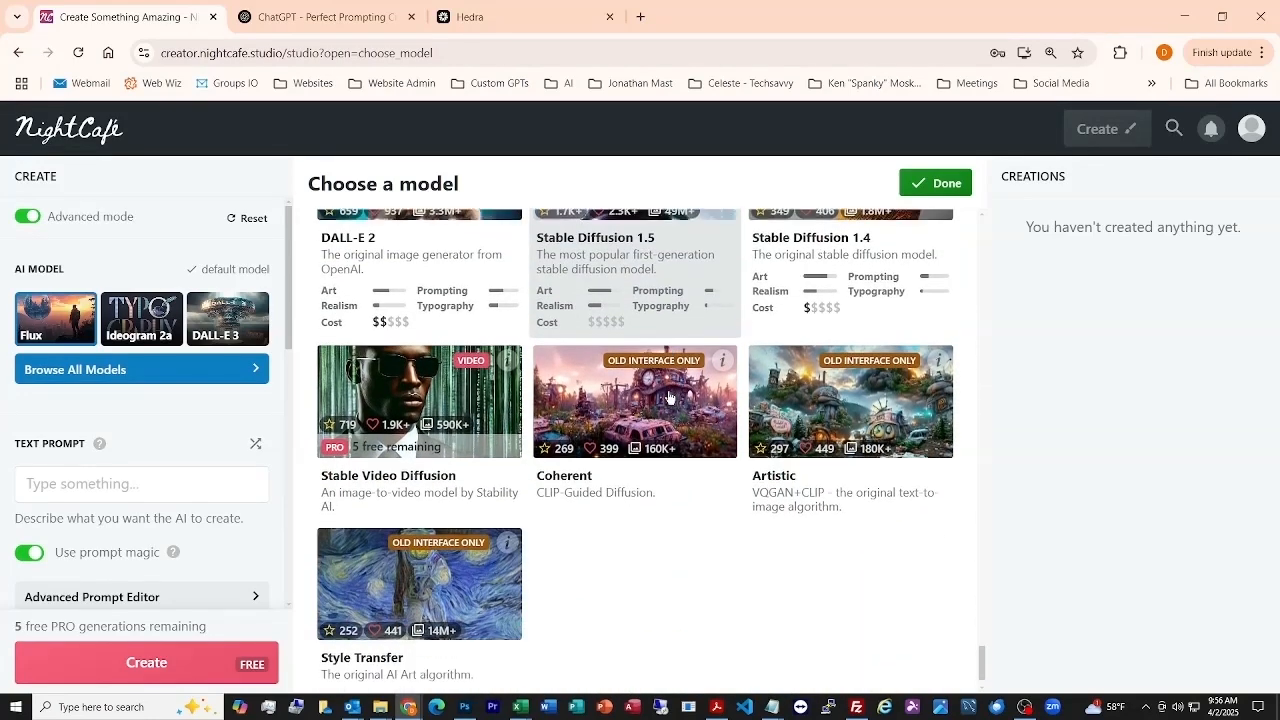
scroll(669, 397, down, 1)
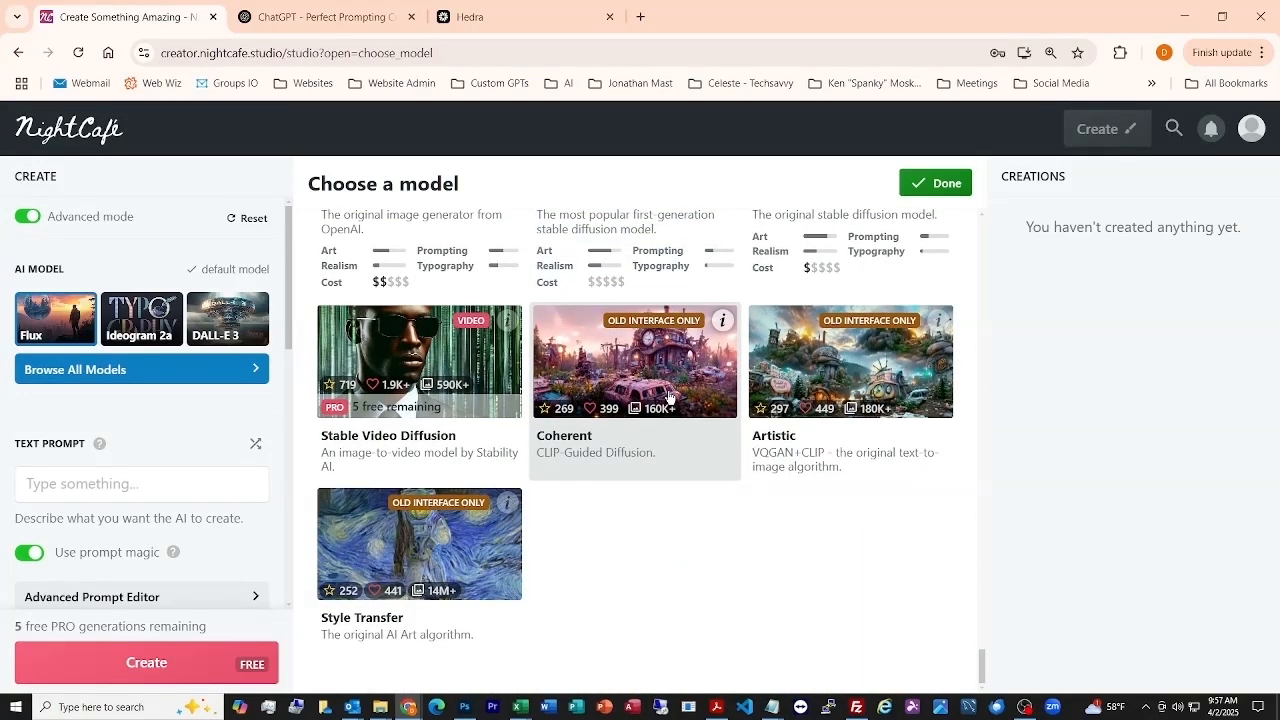
scroll(669, 397, up, 12)
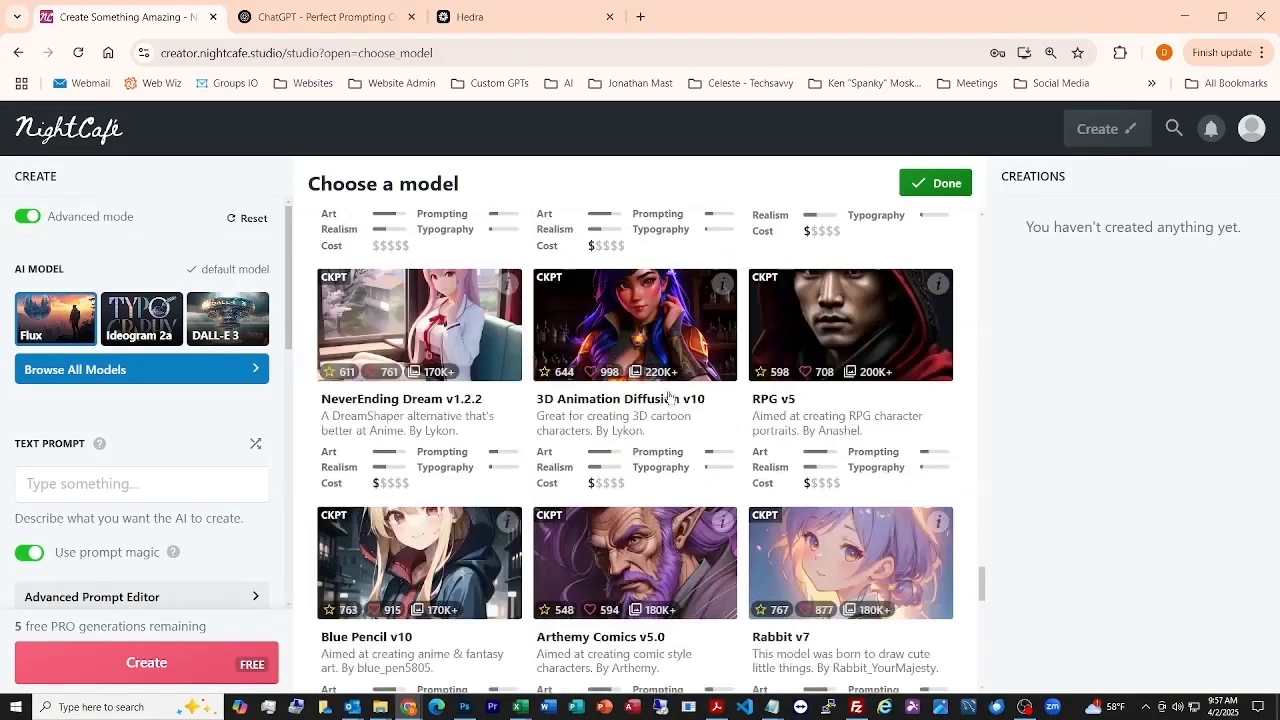
scroll(669, 397, up, 15)
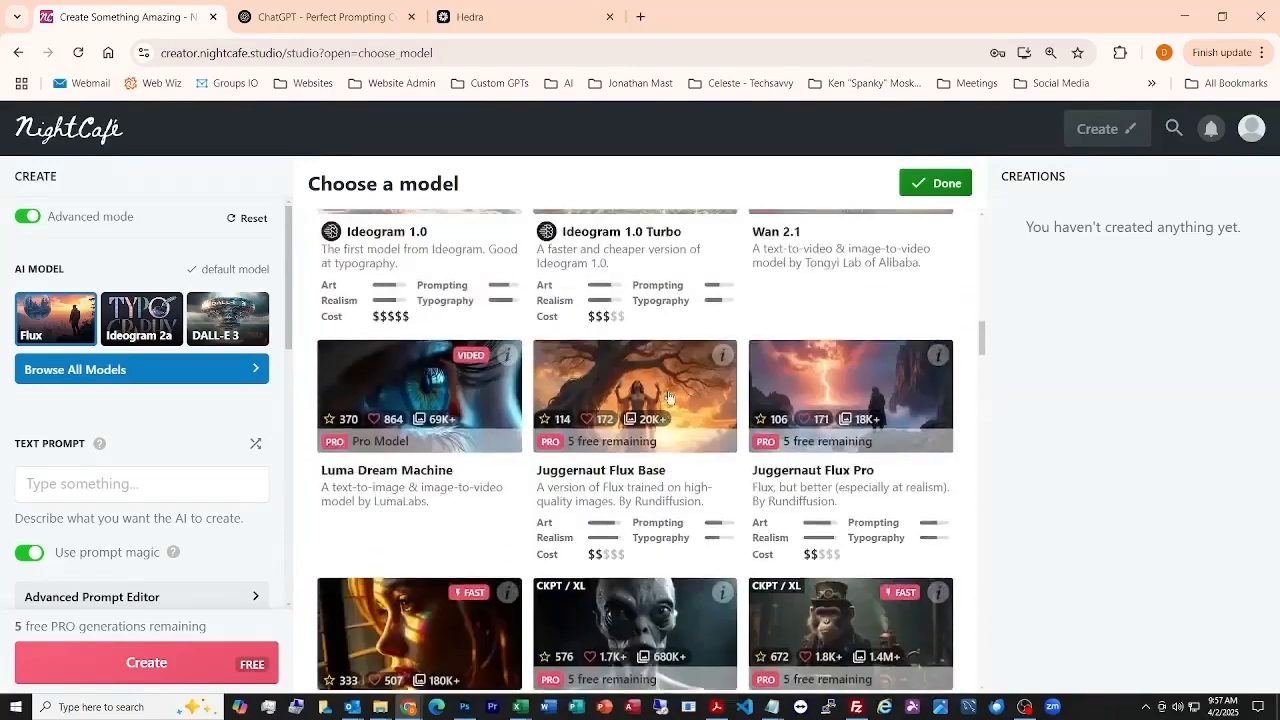
scroll(669, 397, up, 10)
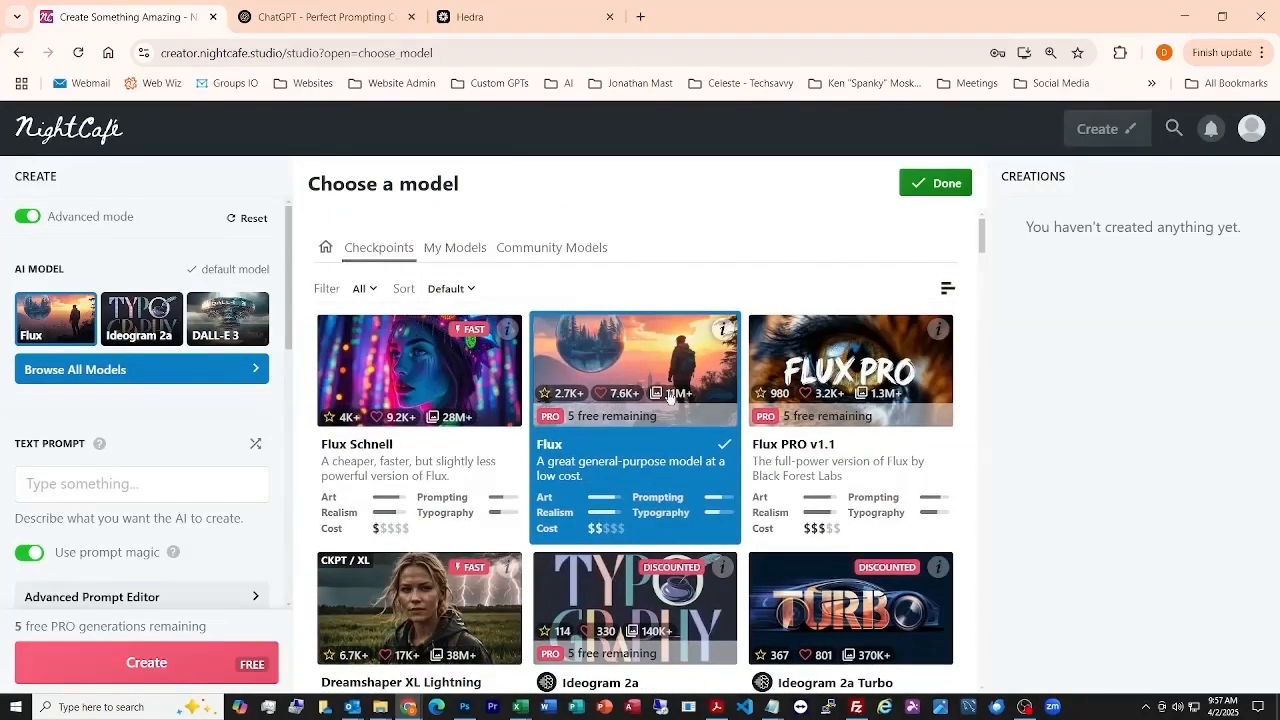
Step: Check the personal fine-tuned models, and browse the community models for their styles and descriptions
click(453, 251)
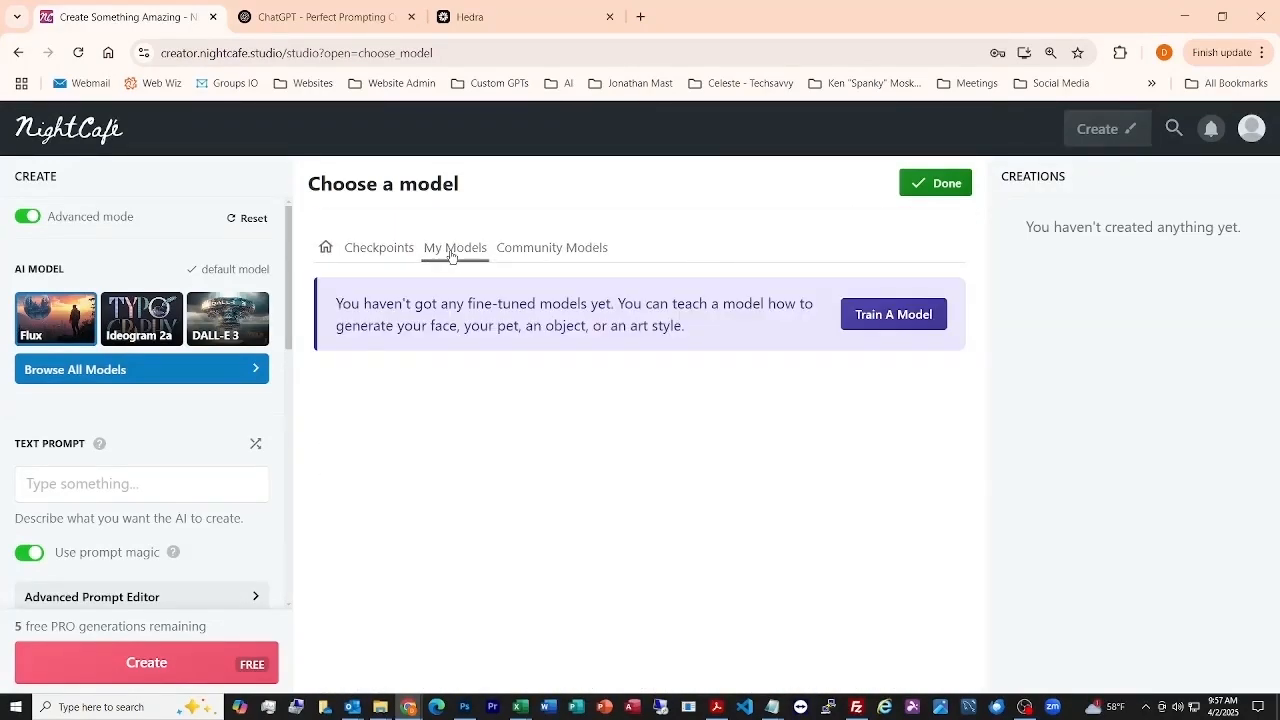
click(553, 250)
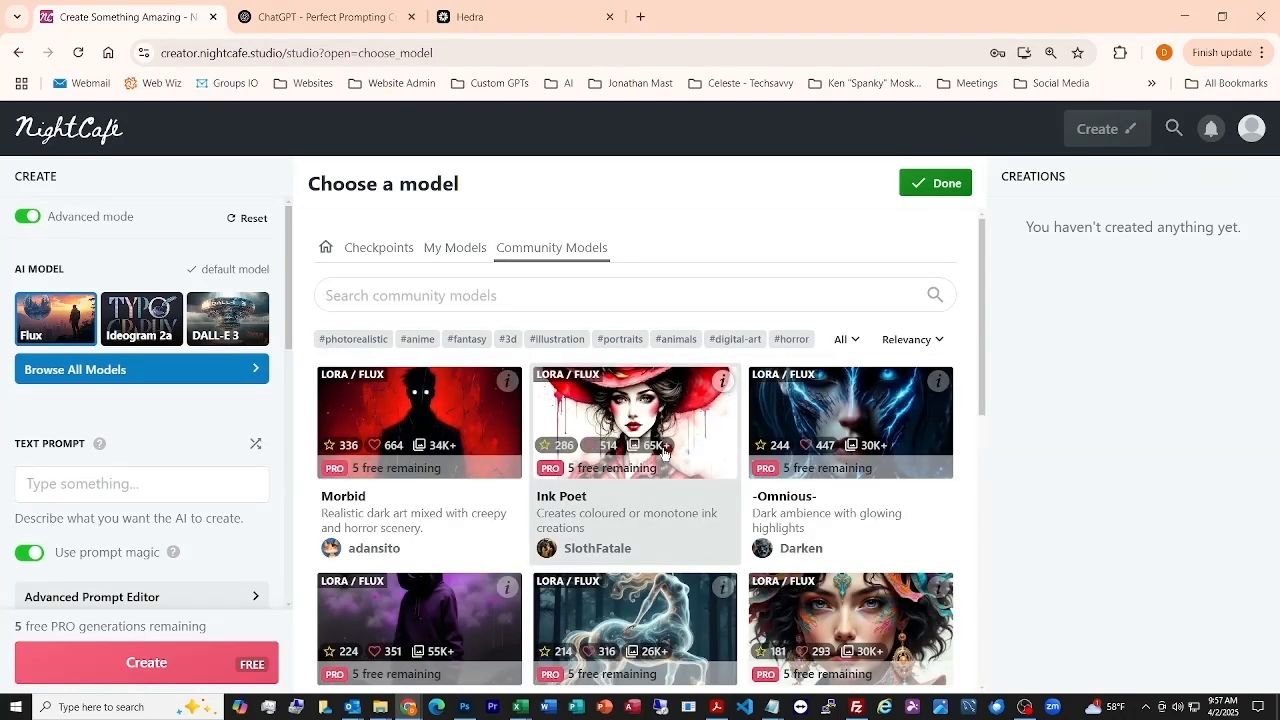
scroll(664, 453, down, 1)
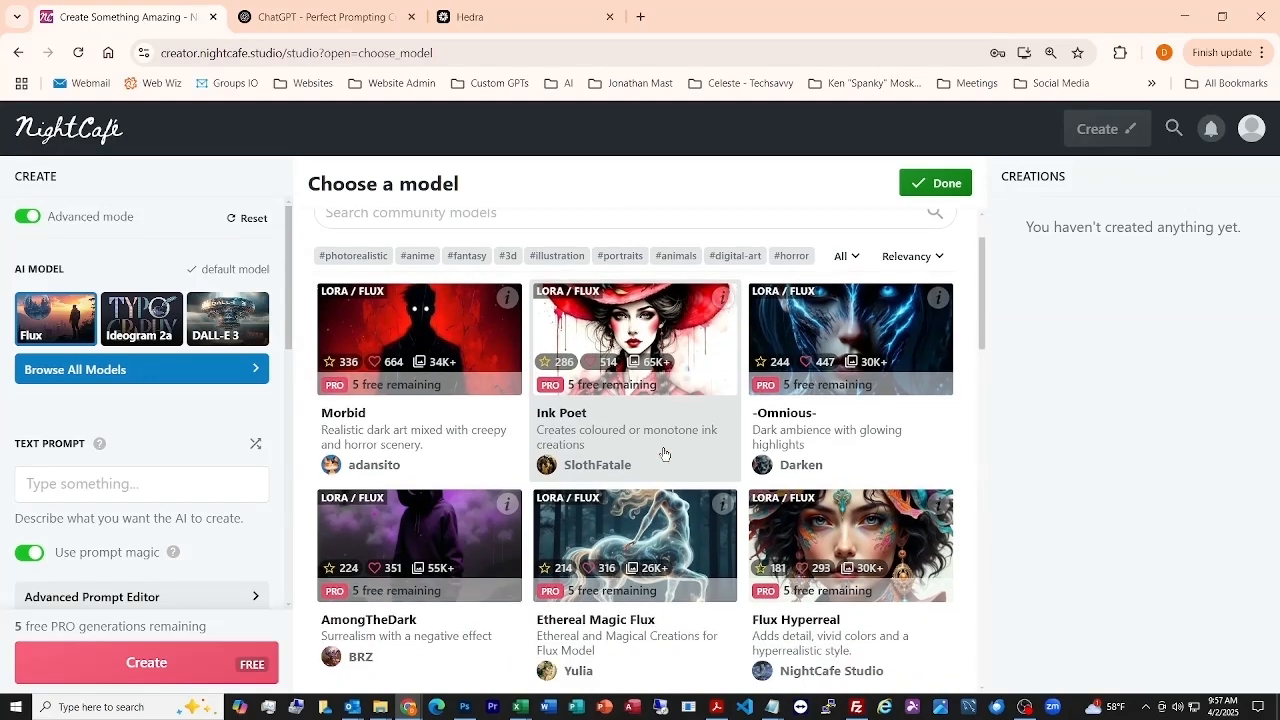
scroll(664, 453, down, 4)
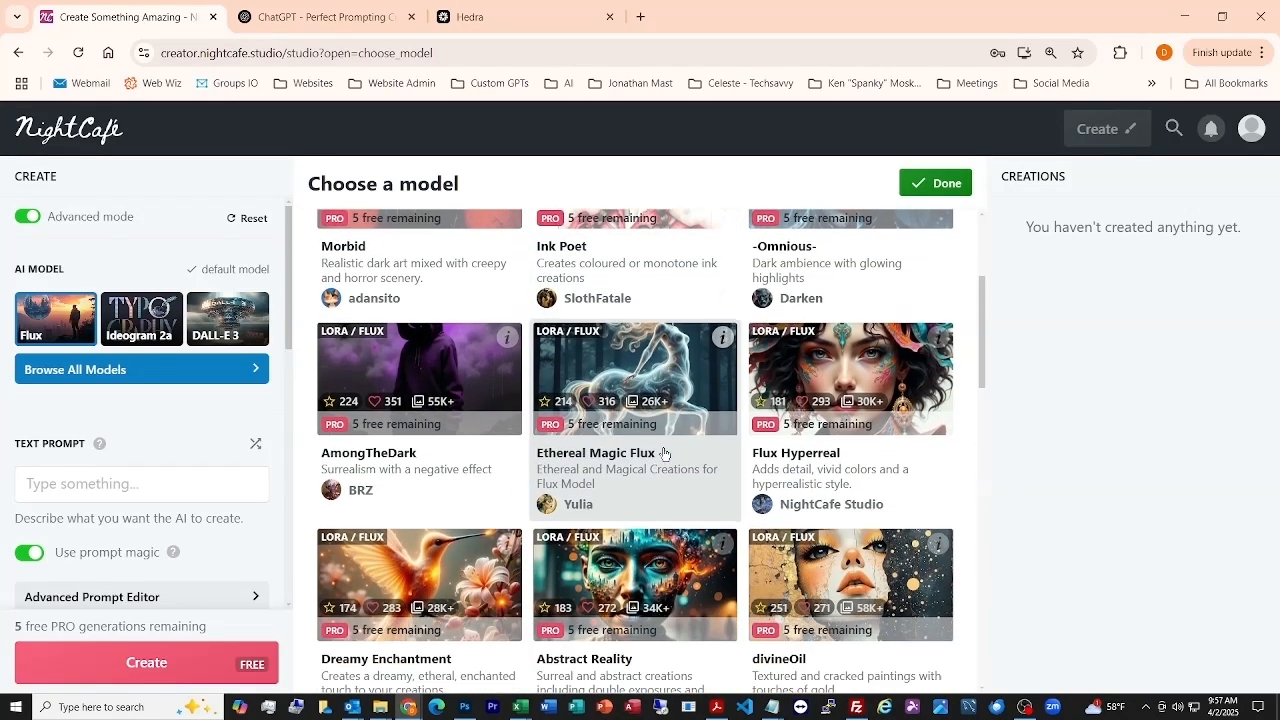
scroll(664, 453, down, 5)
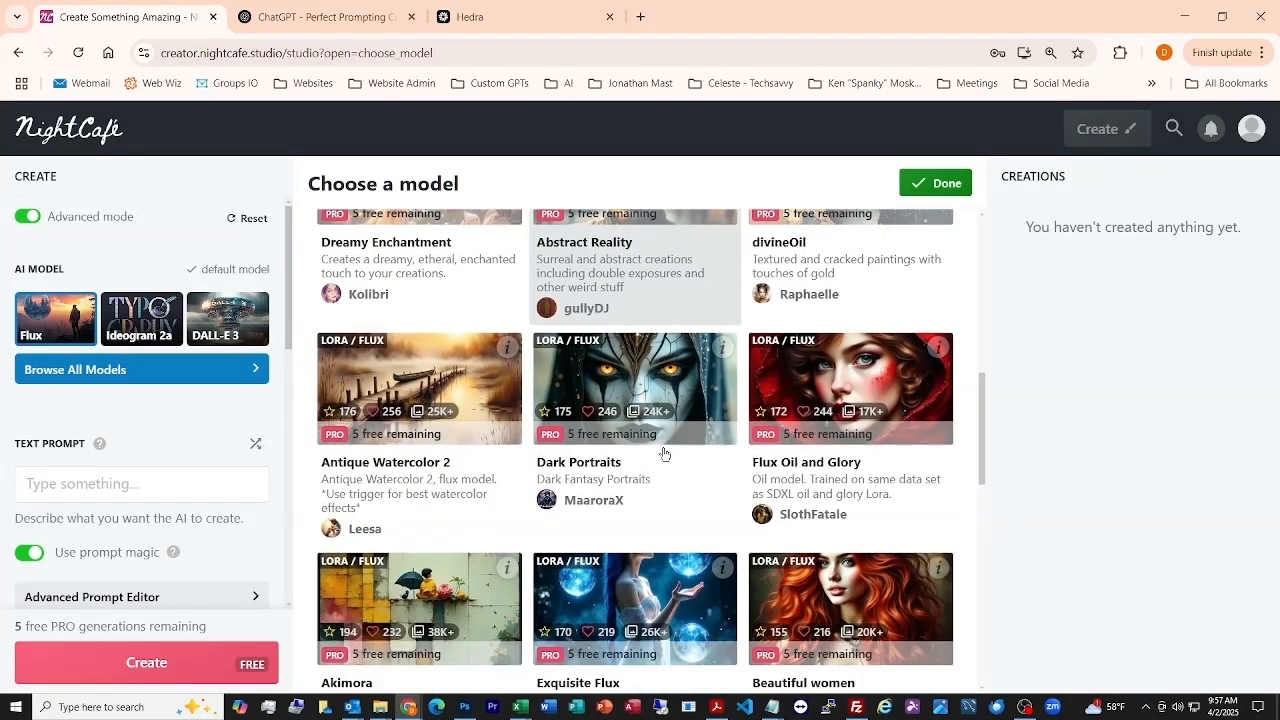
scroll(664, 453, down, 6)
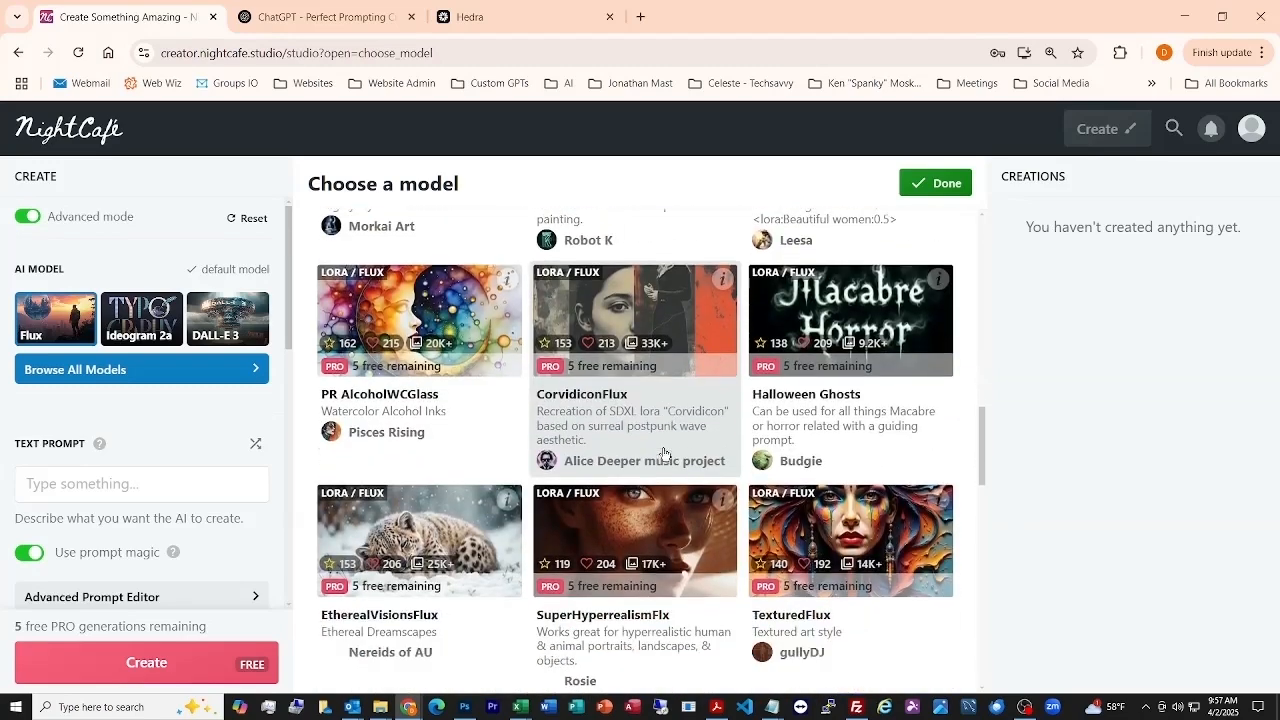
scroll(664, 453, down, 10)
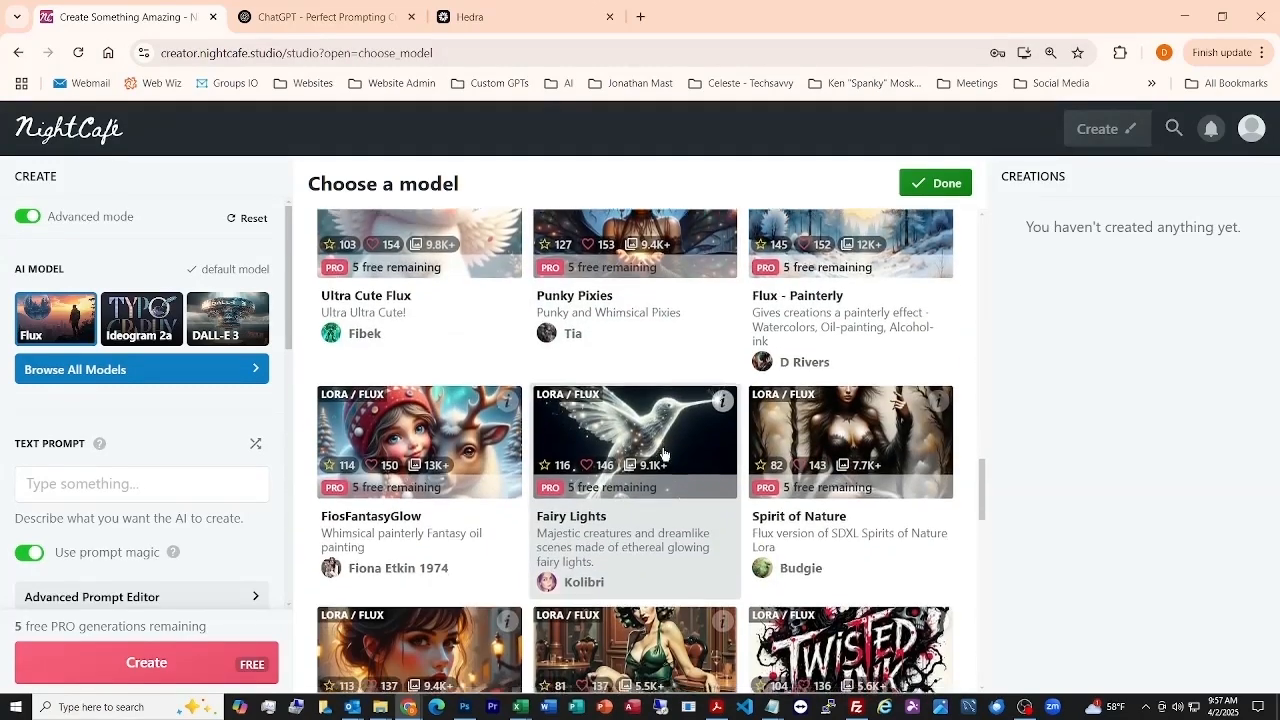
scroll(664, 453, down, 10)
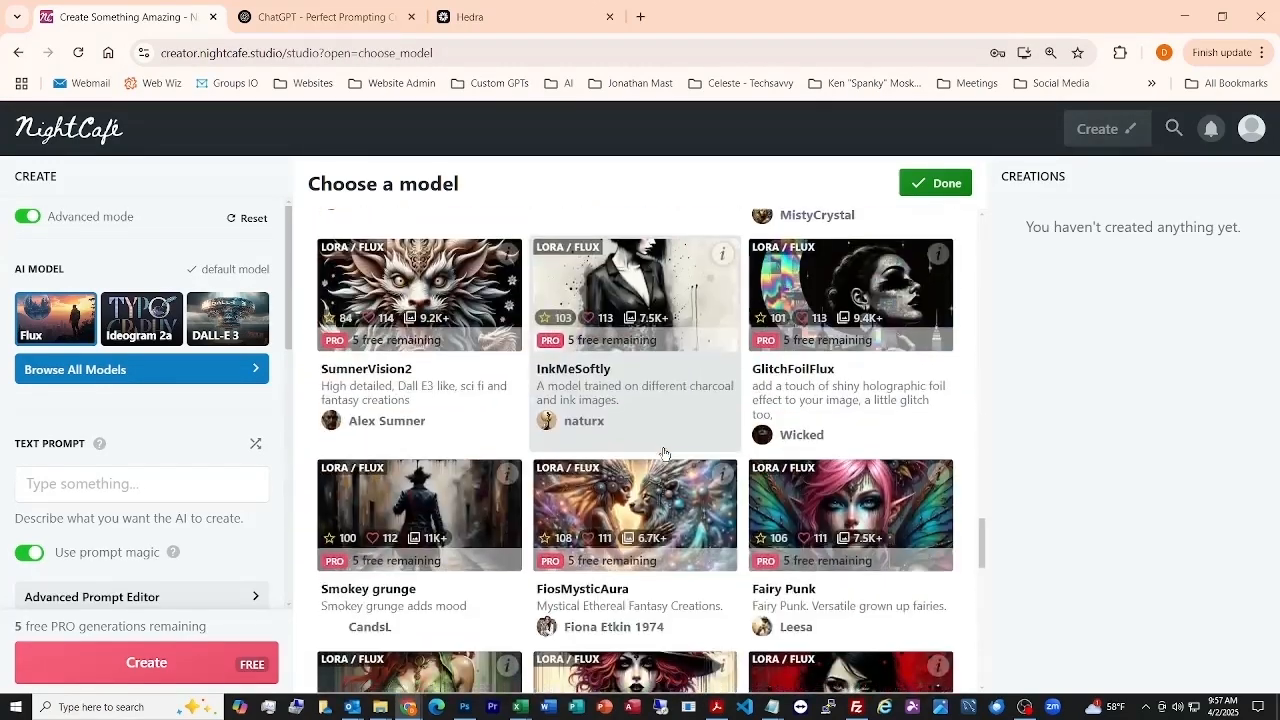
Step: Browse more of the community models, return to the beginning of the list, and close the model chooser
scroll(664, 453, down, 10)
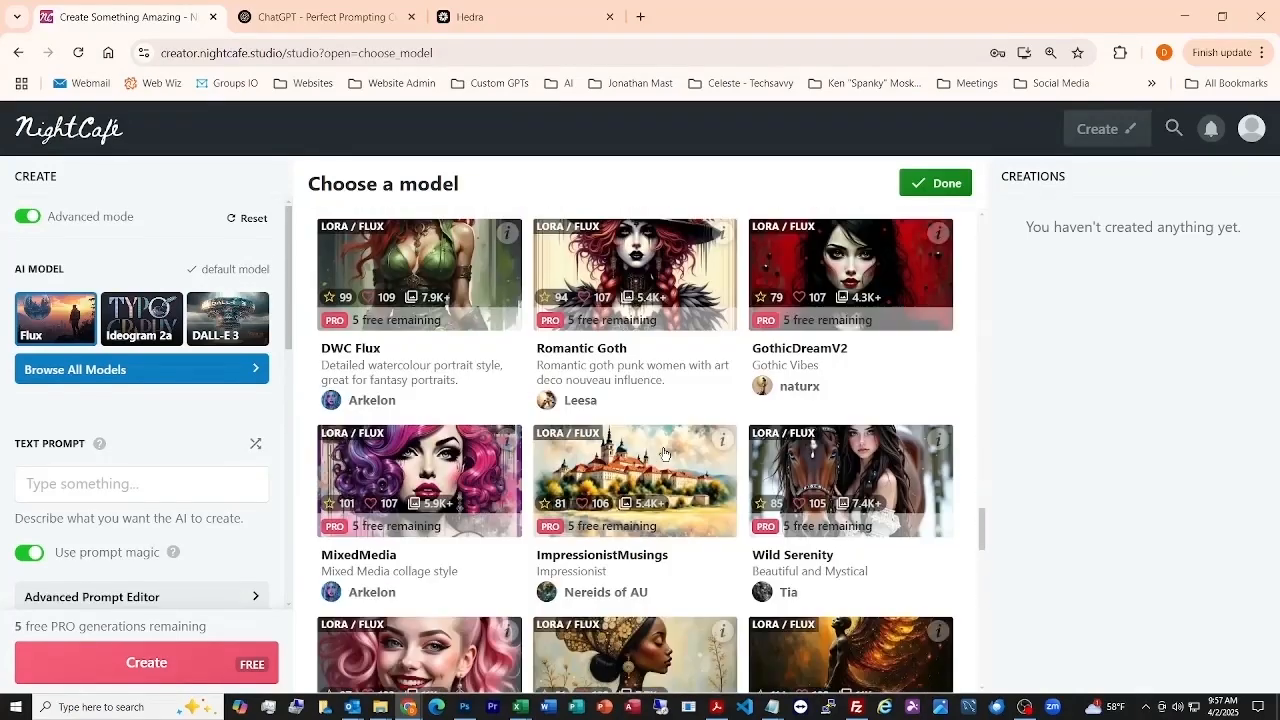
scroll(664, 453, up, 15)
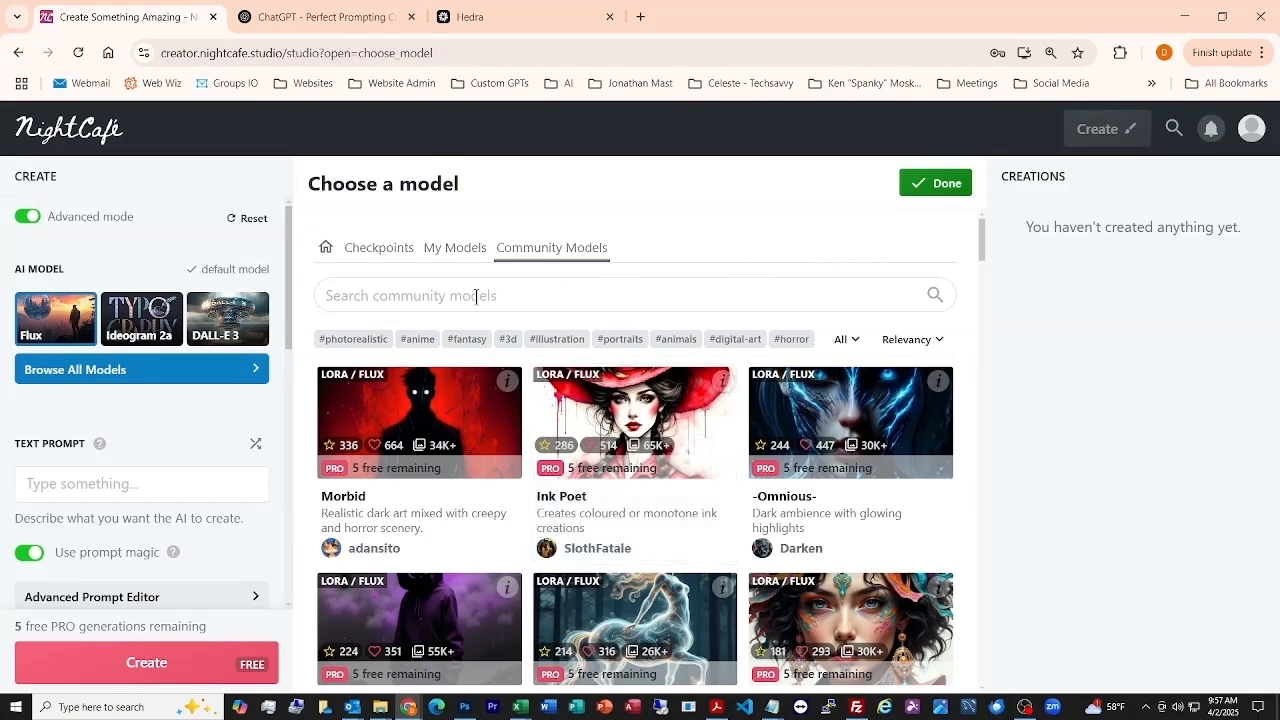
scroll(474, 306, down, 2)
scroll(474, 306, up, 2)
click(944, 184)
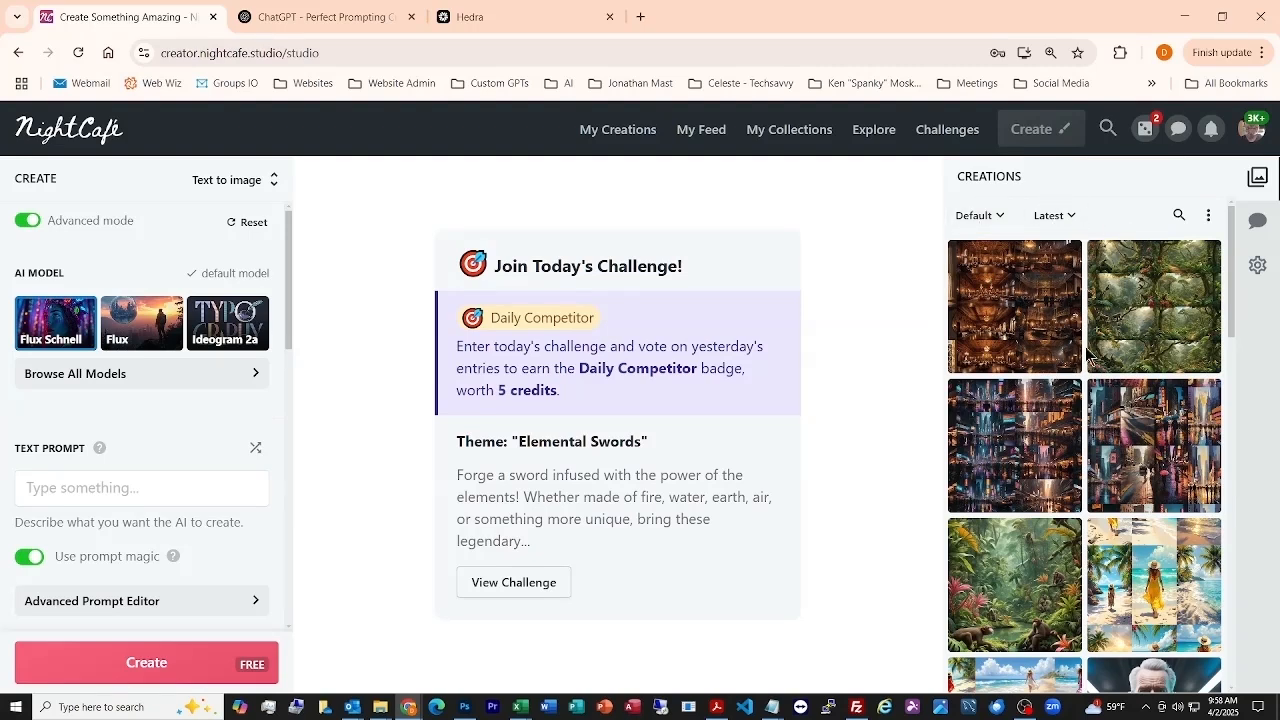
Step: Look through the gallery of past creations to find the portrait of the bearded man in a lab coat
scroll(1090, 357, down, 5)
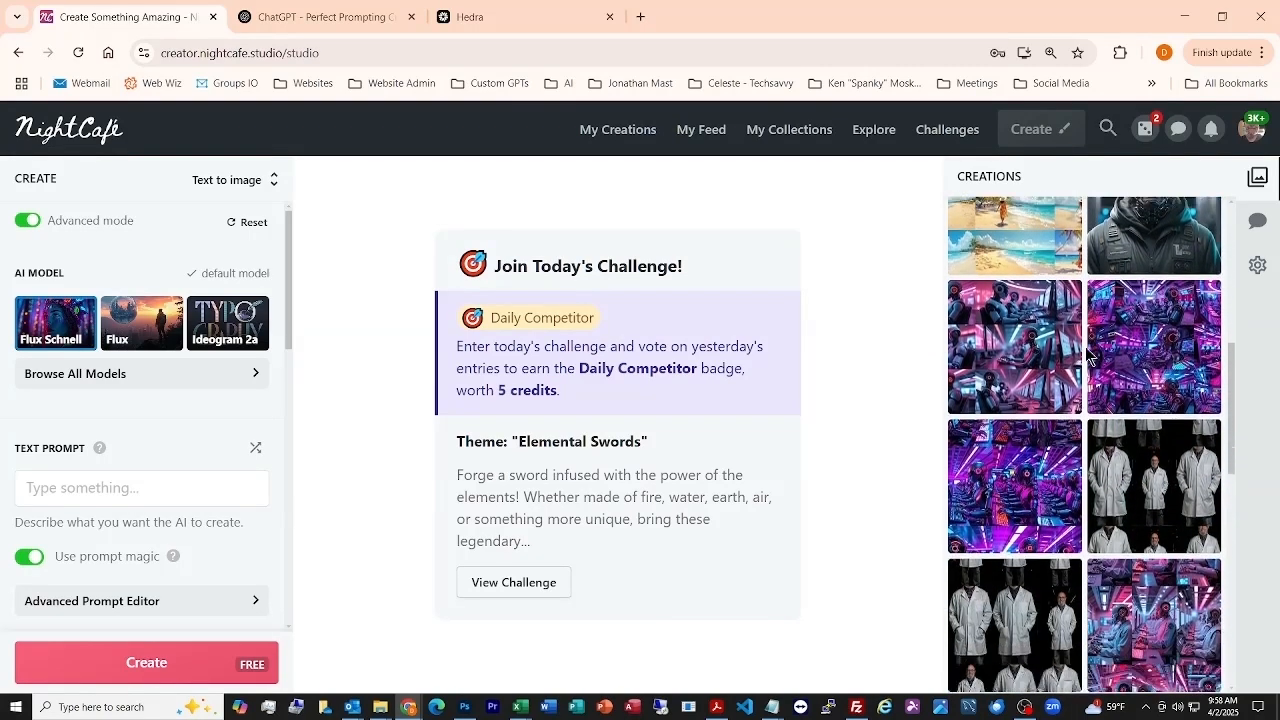
scroll(1090, 357, down, 3)
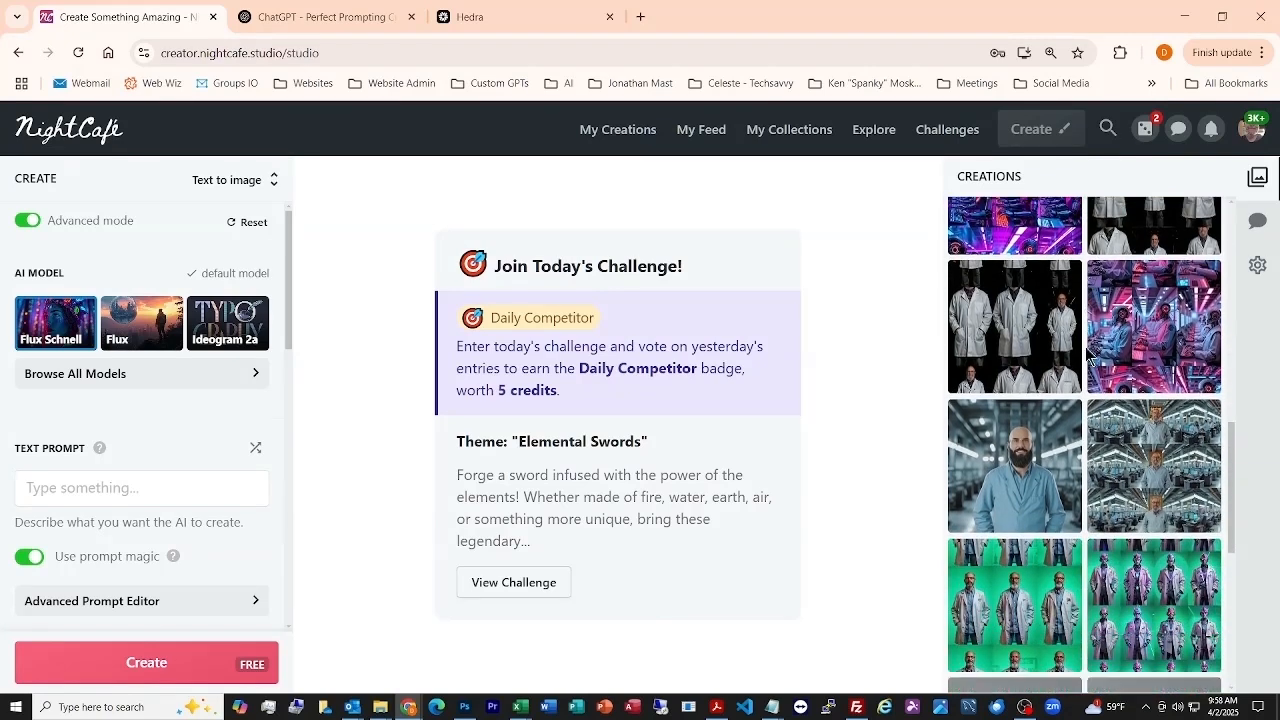
scroll(1088, 352, down, 5)
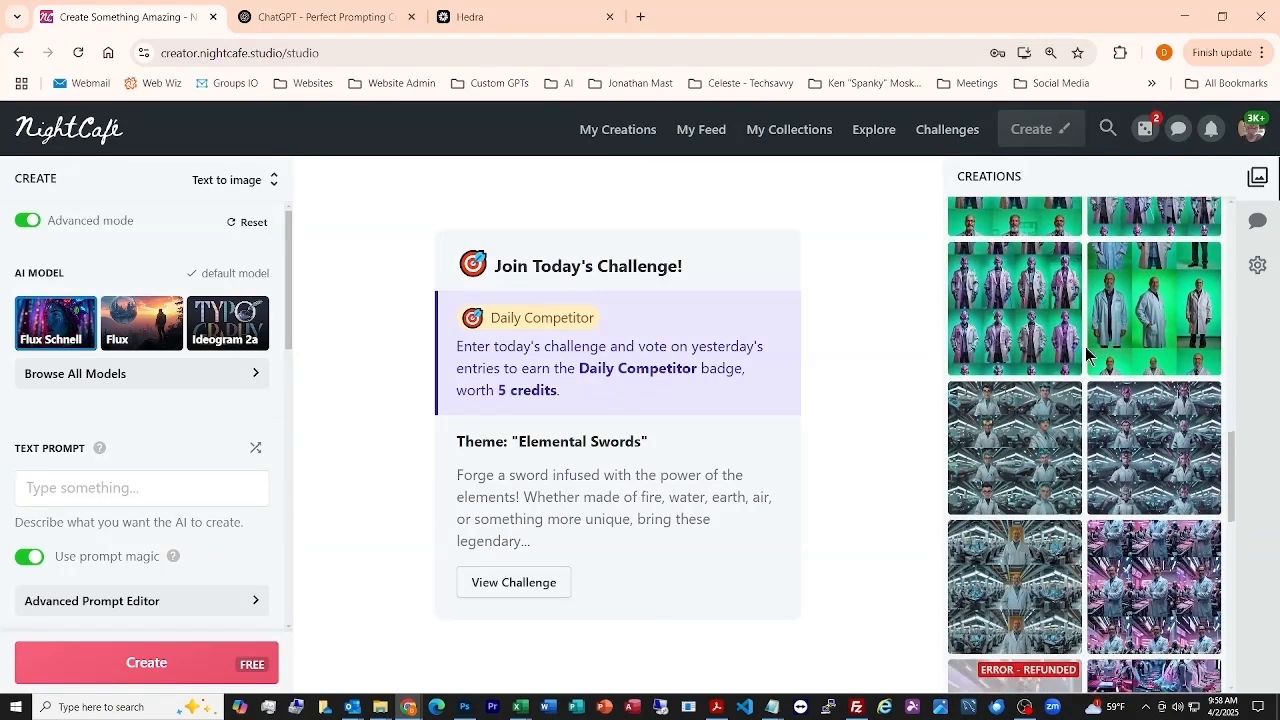
scroll(1088, 352, down, 4)
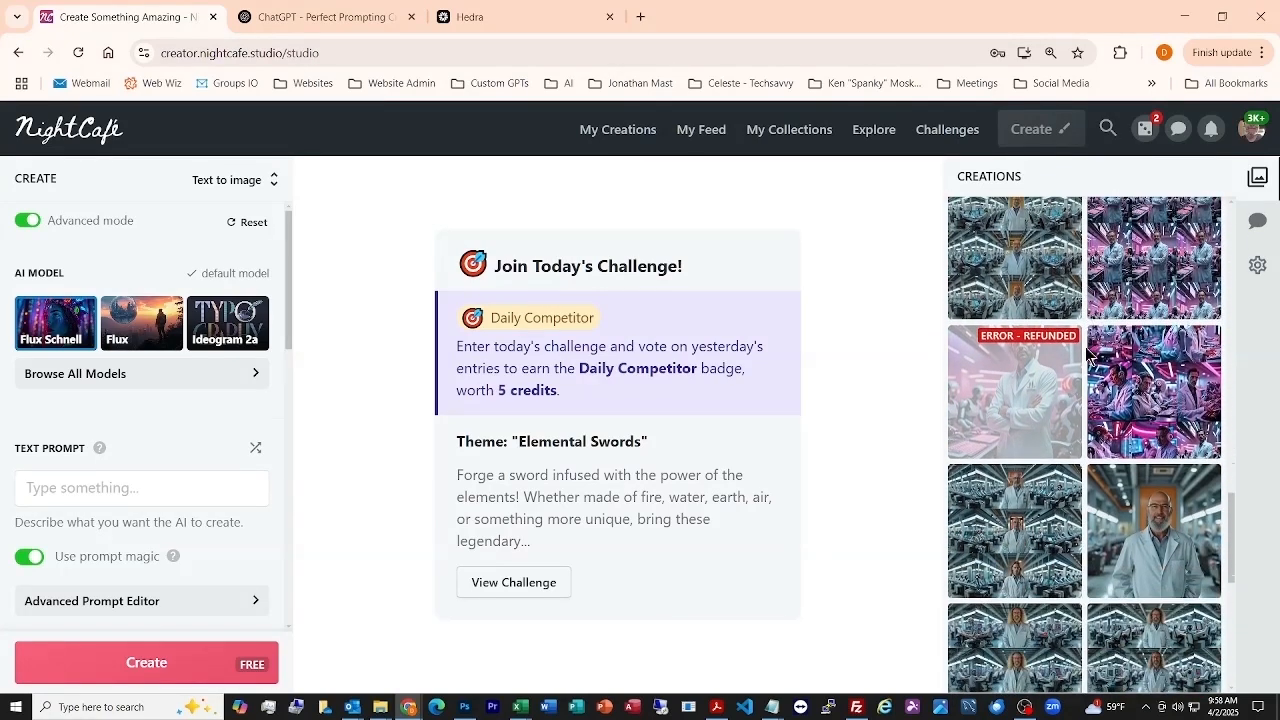
scroll(1088, 352, down, 2)
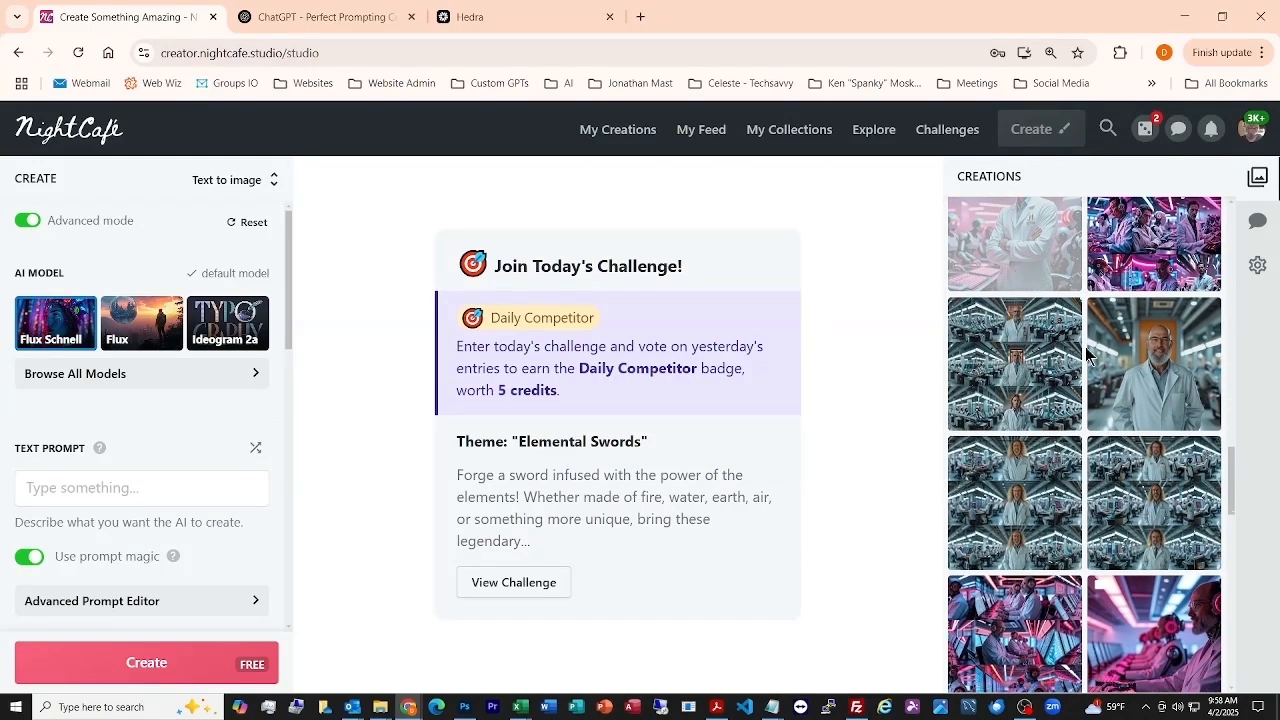
scroll(1086, 352, down, 3)
scroll(1086, 352, up, 2)
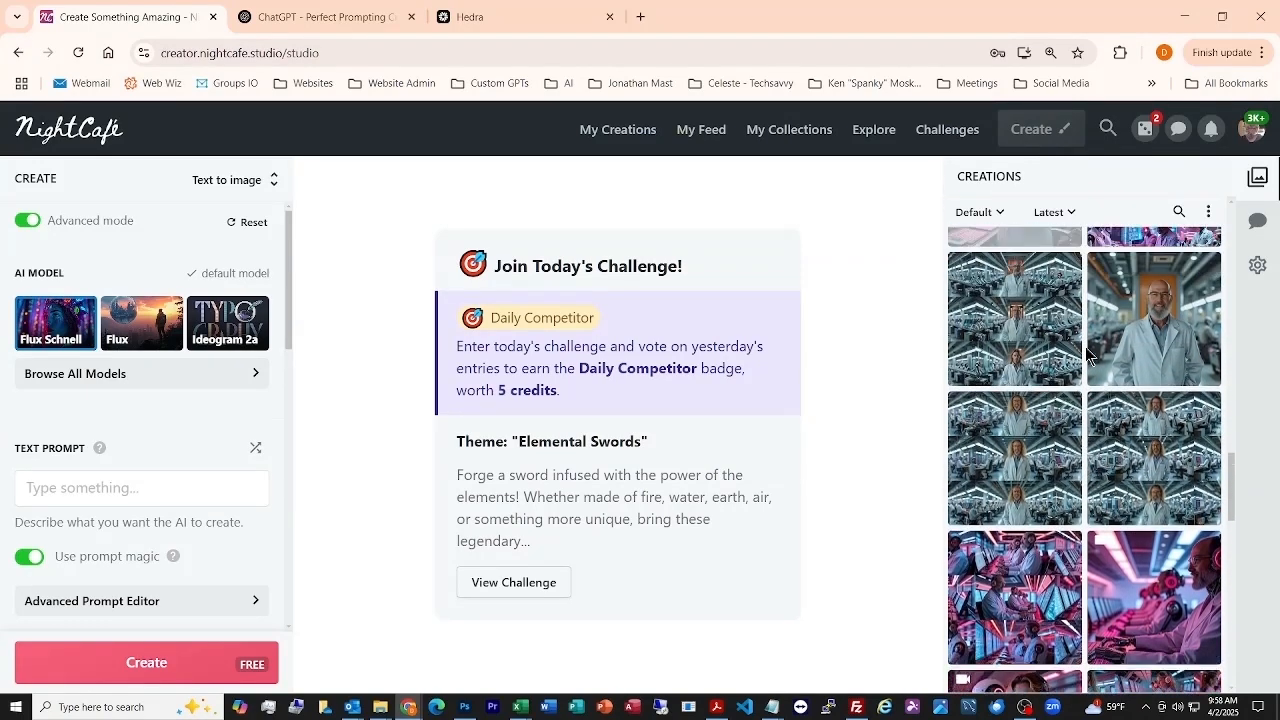
scroll(1088, 352, down, 5)
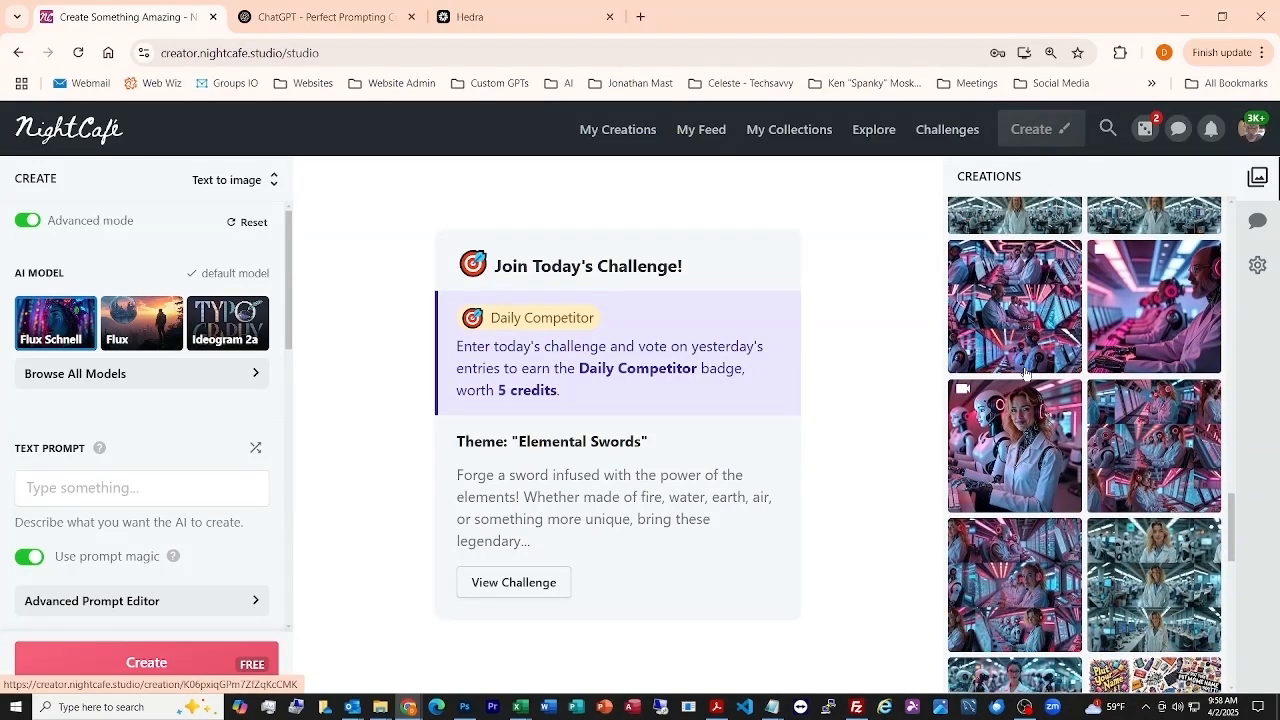
scroll(1025, 373, up, 4)
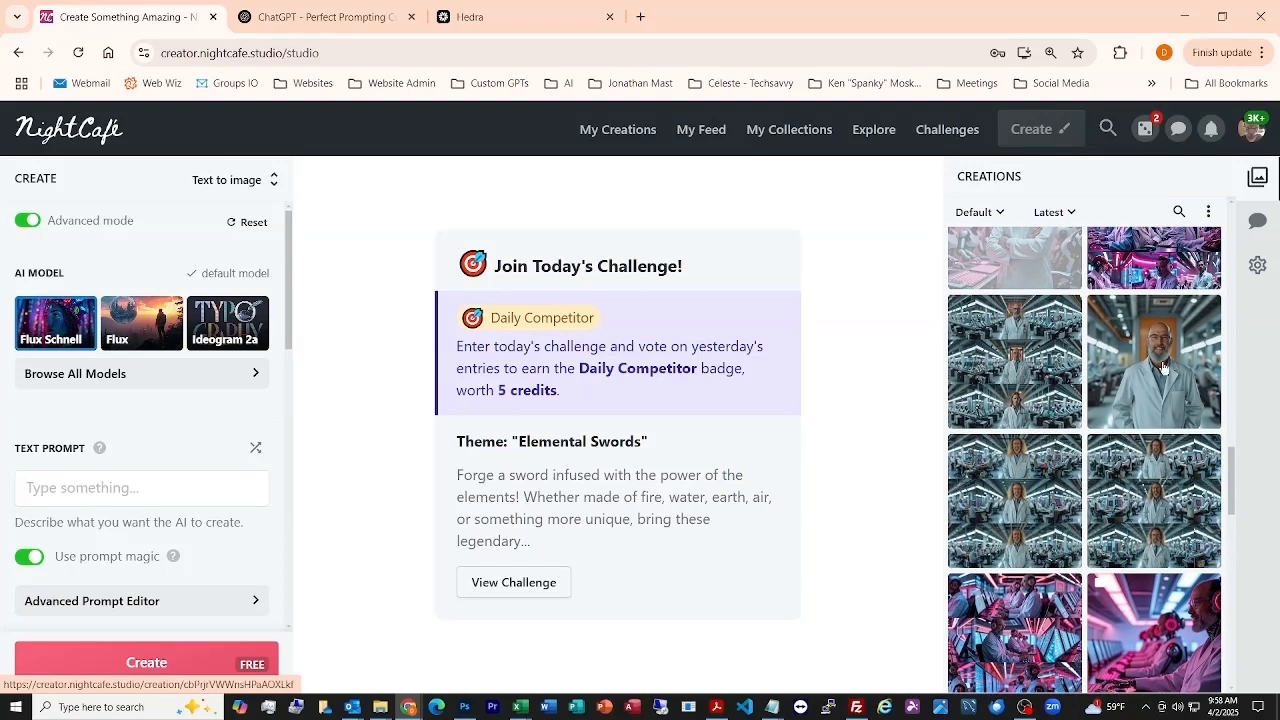
Step: Open the creation of the man in a lab coat and compare its individual image variations, ending on the first one
click(1160, 368)
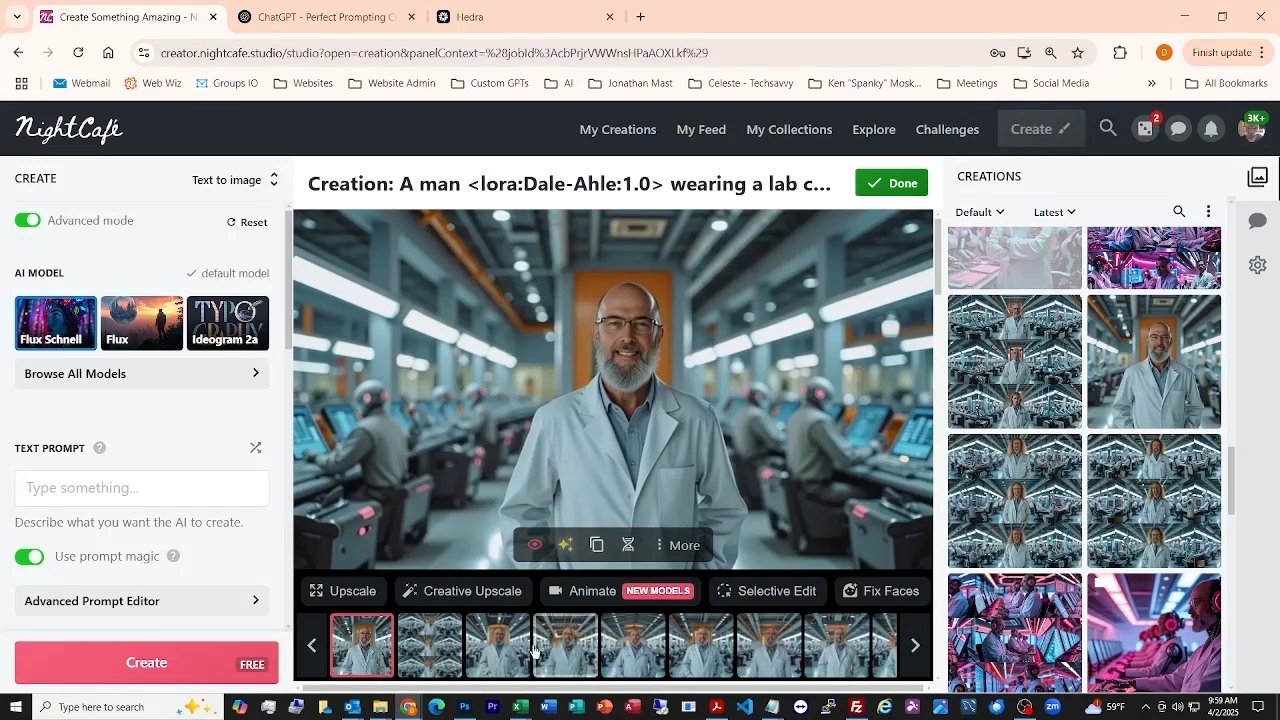
click(915, 646)
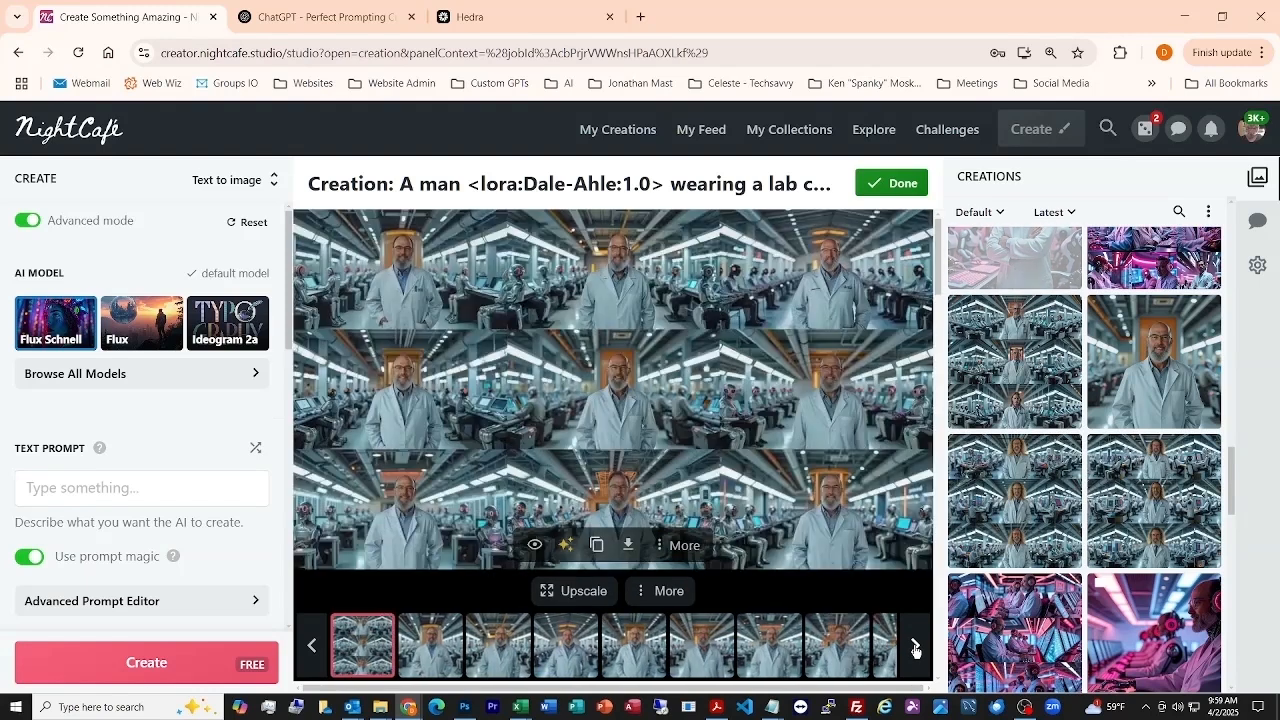
click(915, 646)
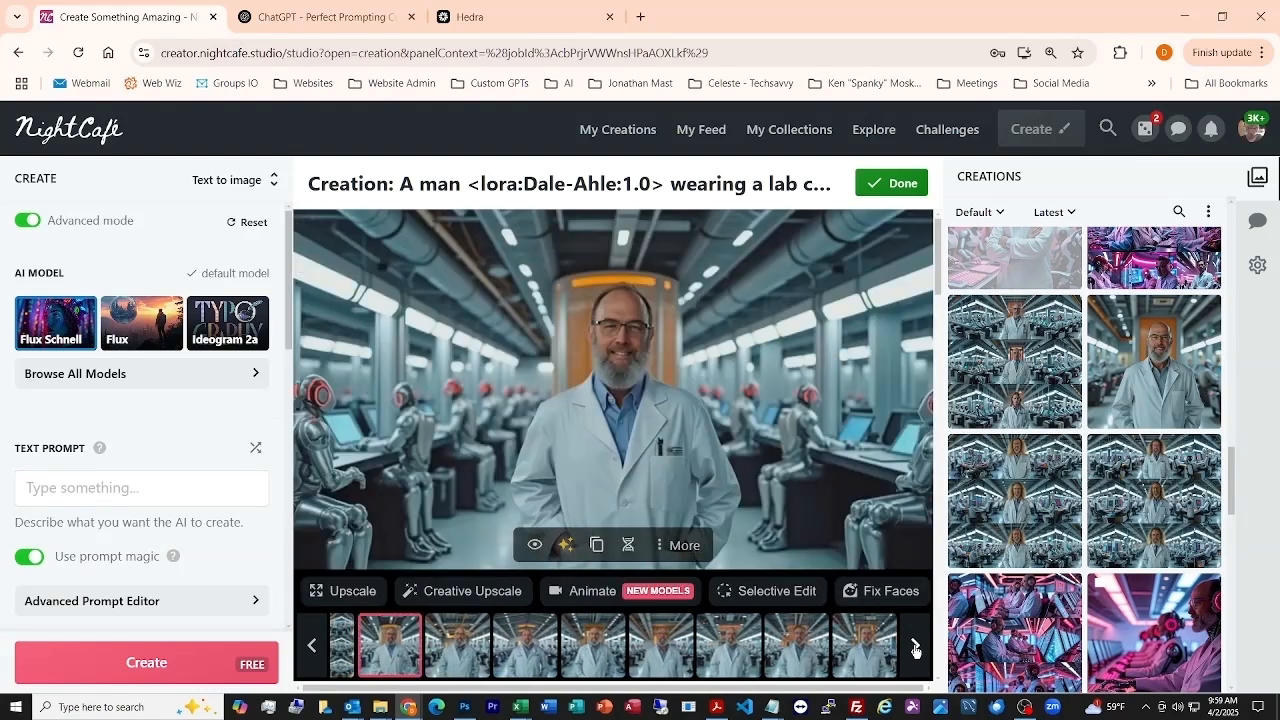
click(311, 647)
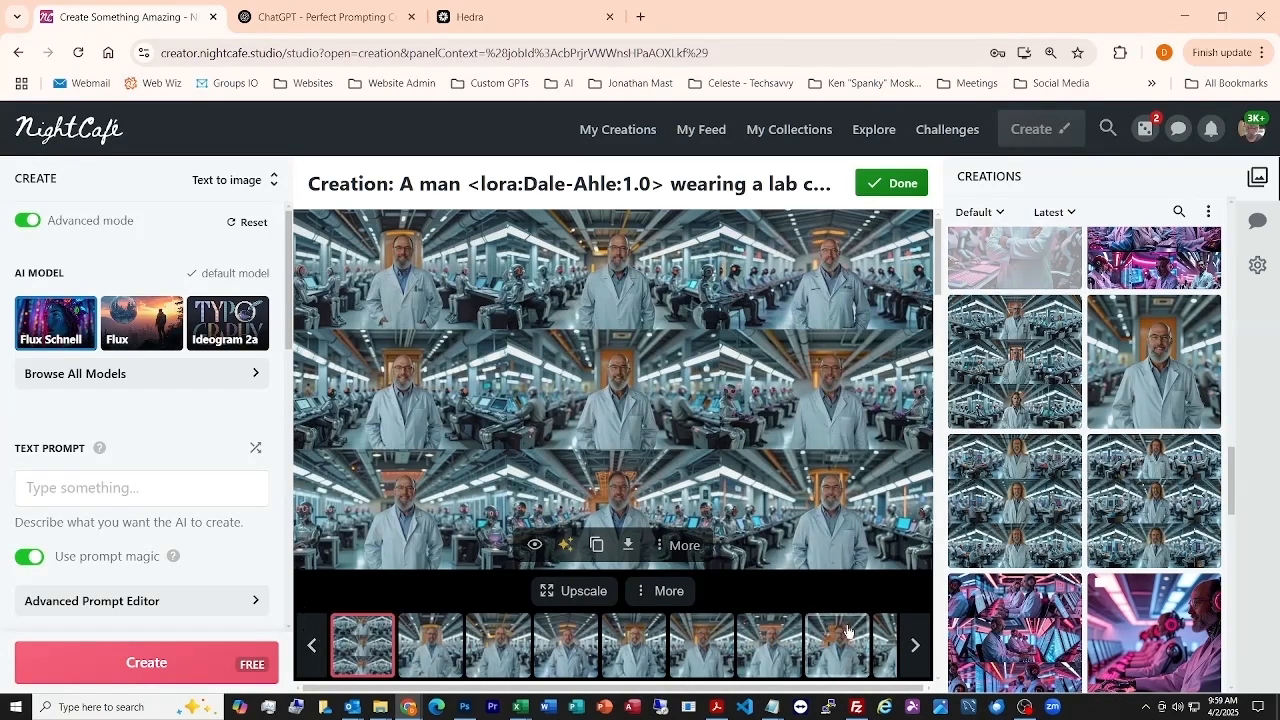
click(912, 646)
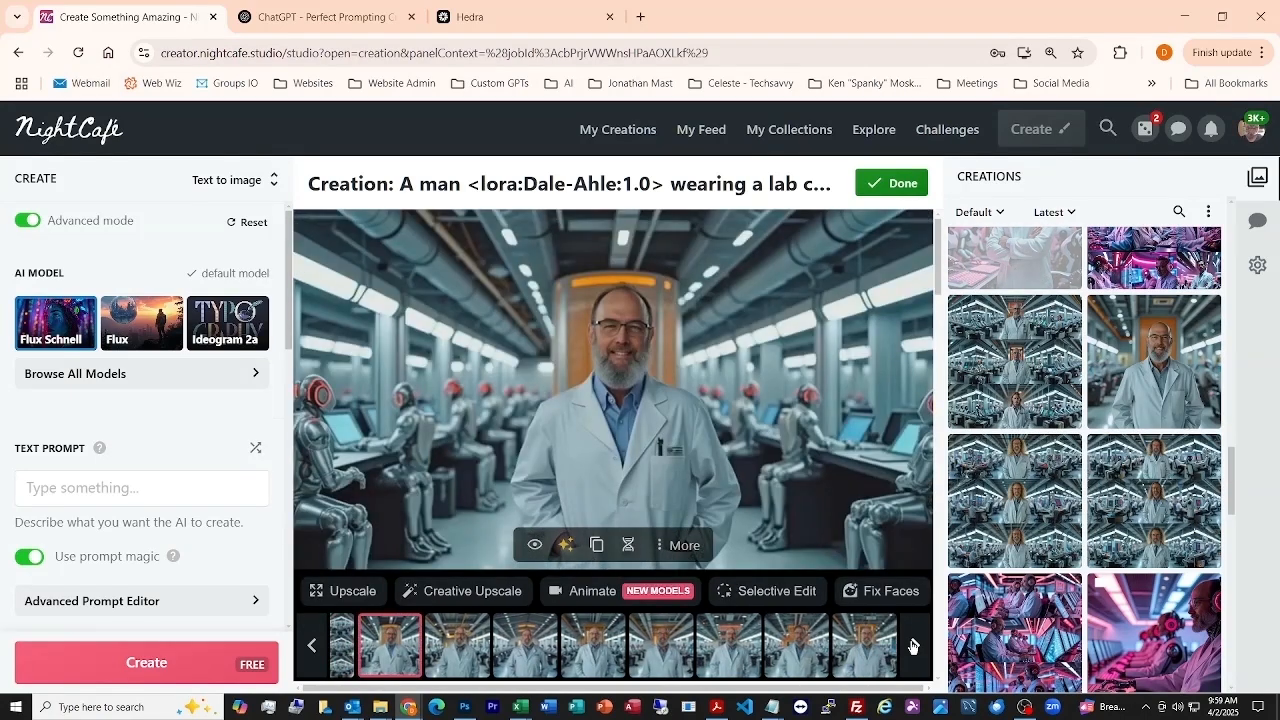
click(912, 646)
click(912, 646)
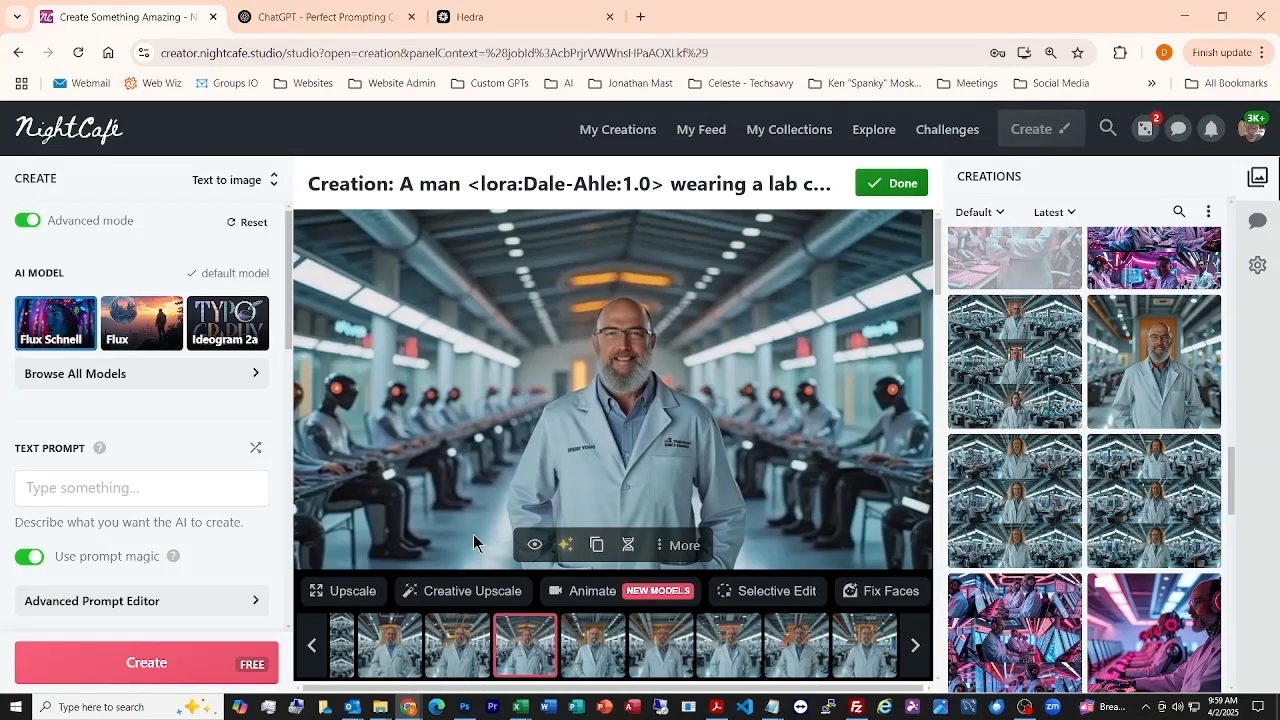
click(314, 647)
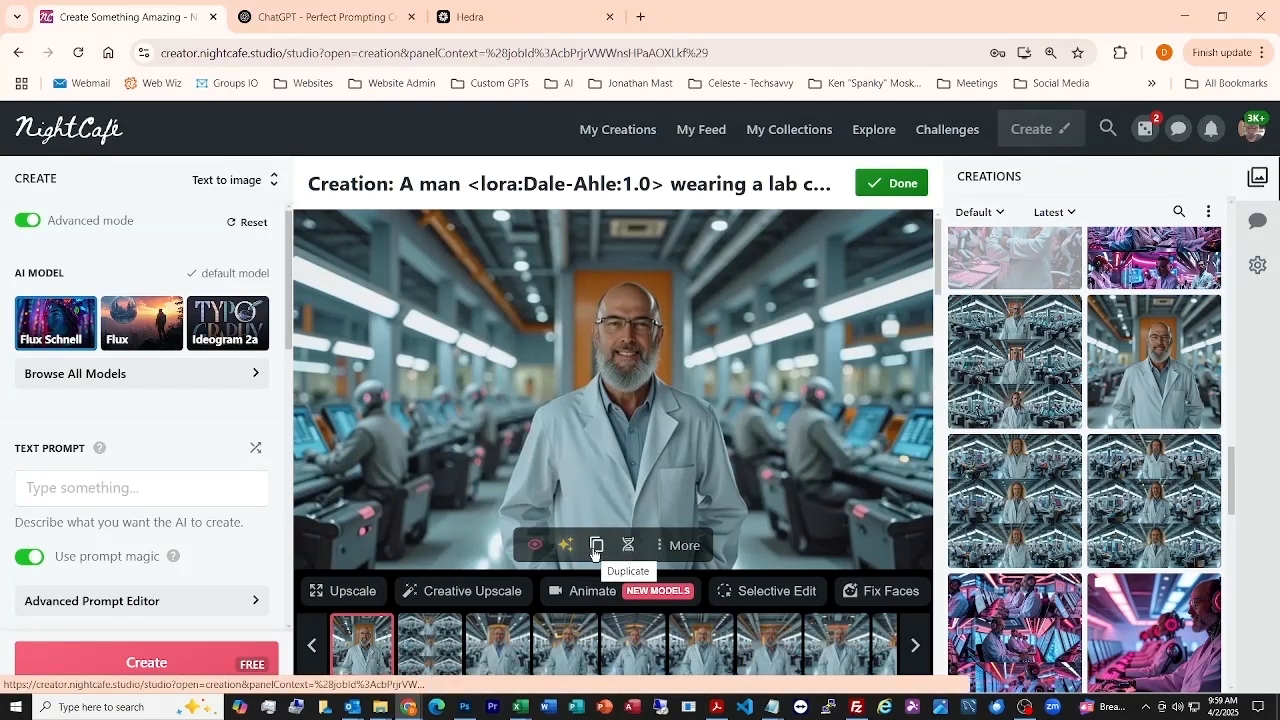
Step: Review the additional actions offered for the lab-coat image, close them, and check the account menu
click(680, 546)
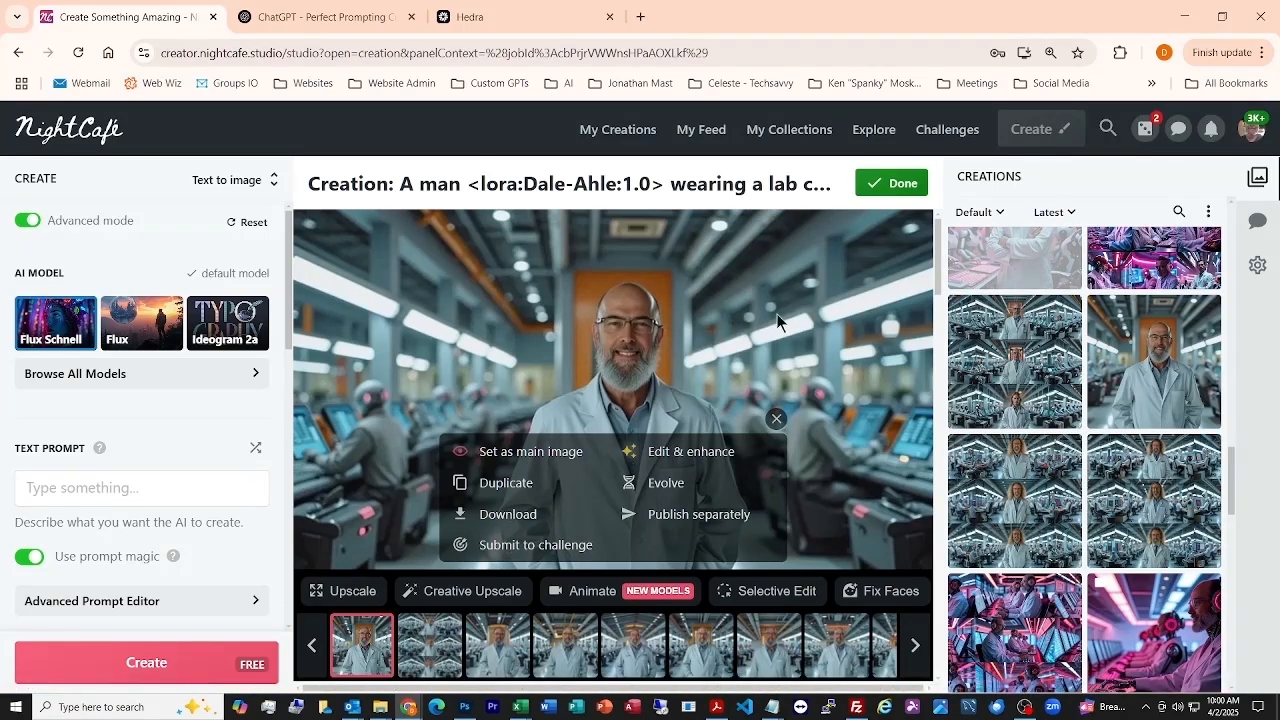
click(776, 420)
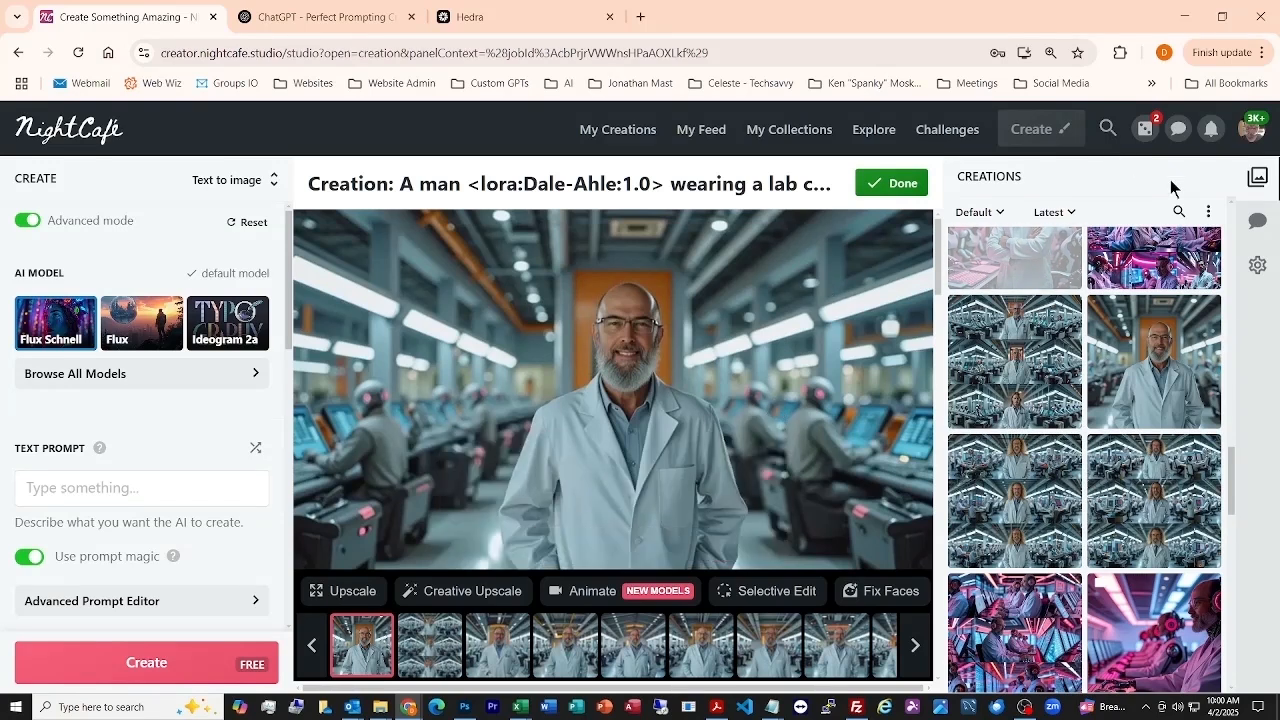
click(1250, 132)
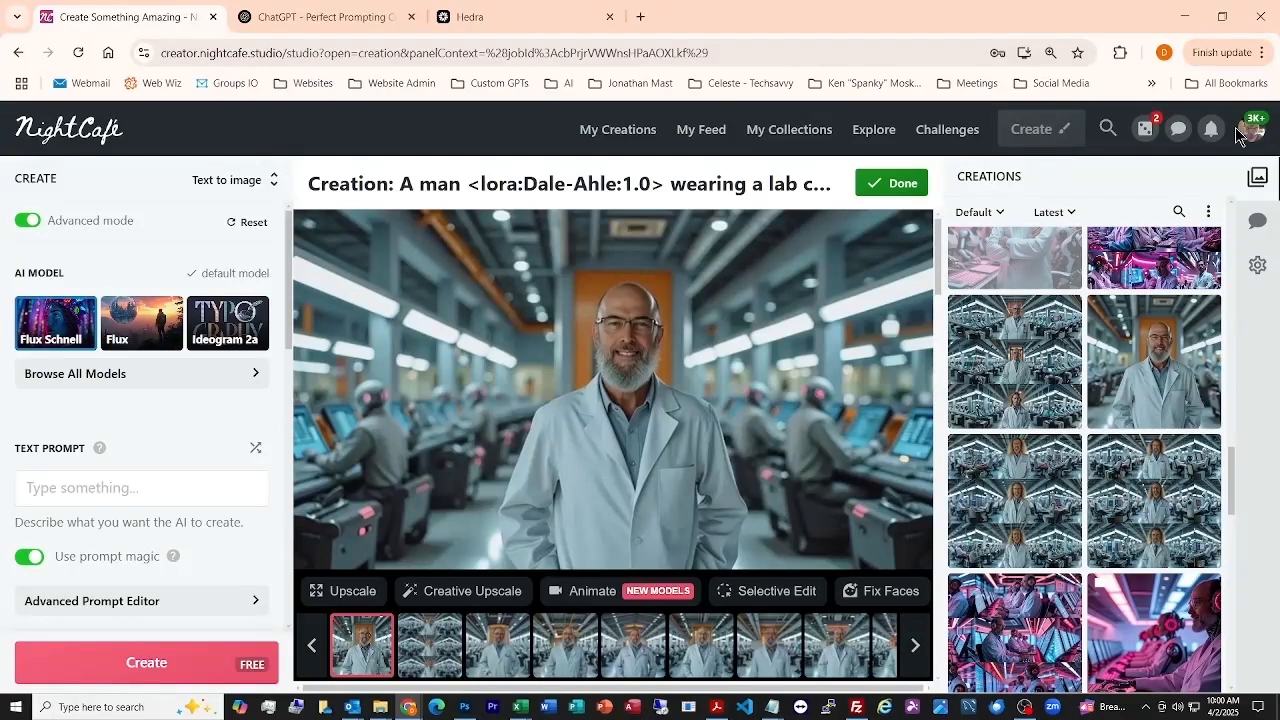
mouse_move(432, 384)
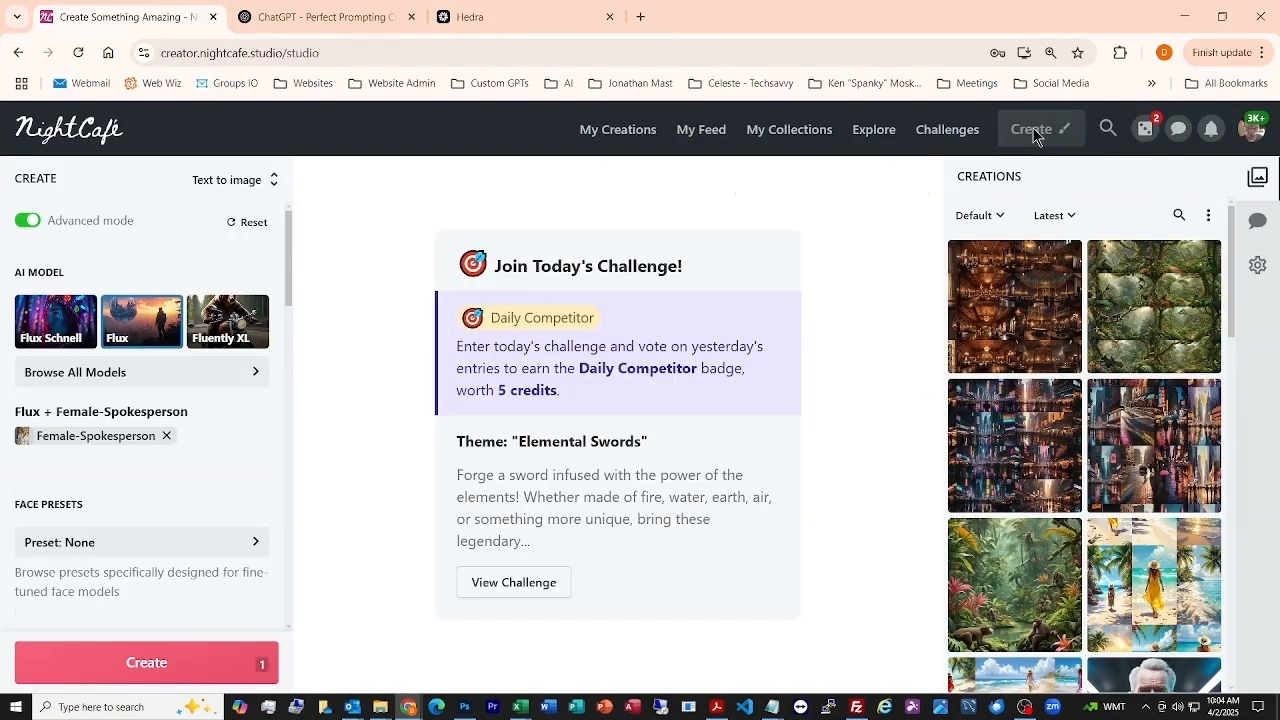
Step: Open the model catalogue and view the checkpoint, community and personal fine-tuned models, ending on the personal ones
click(249, 376)
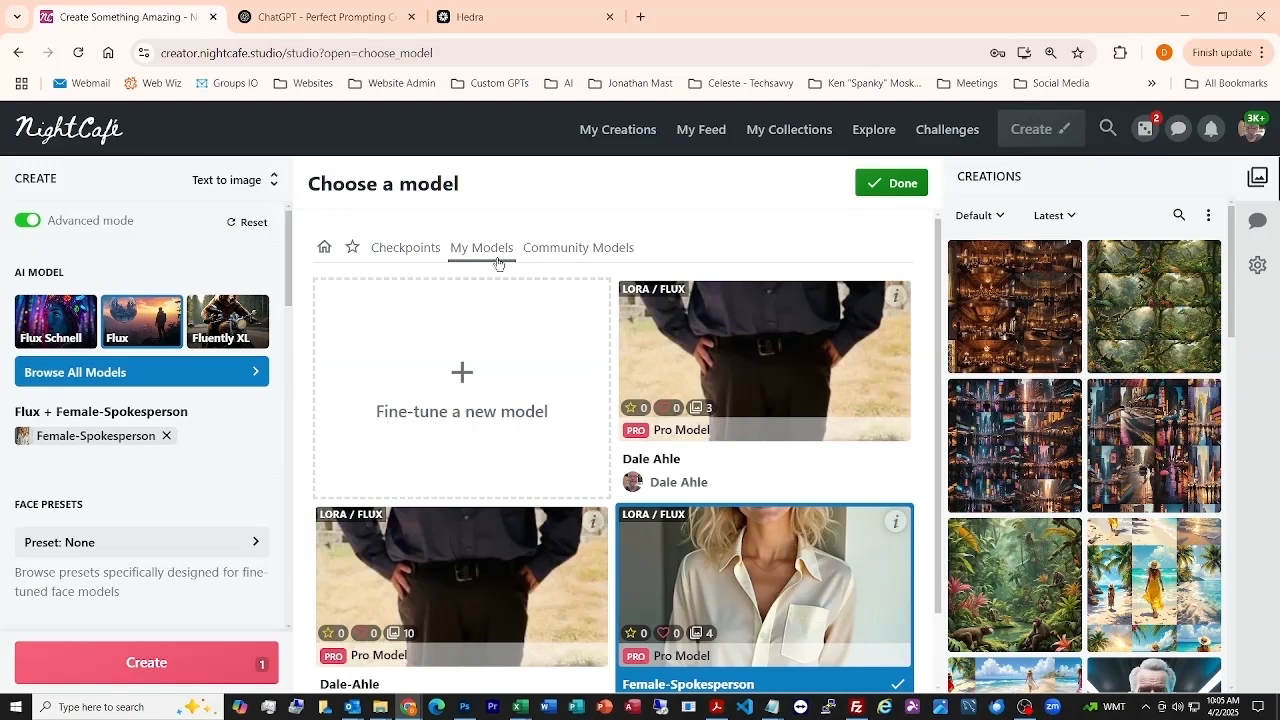
click(404, 250)
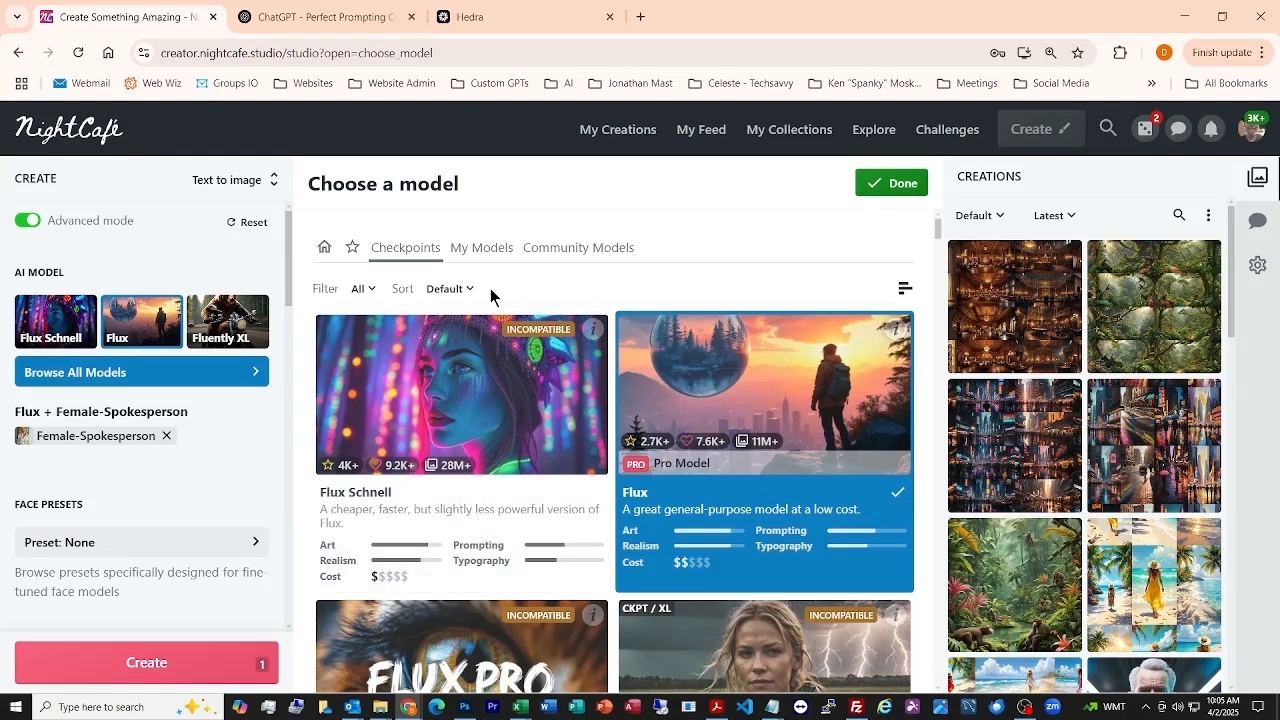
click(566, 250)
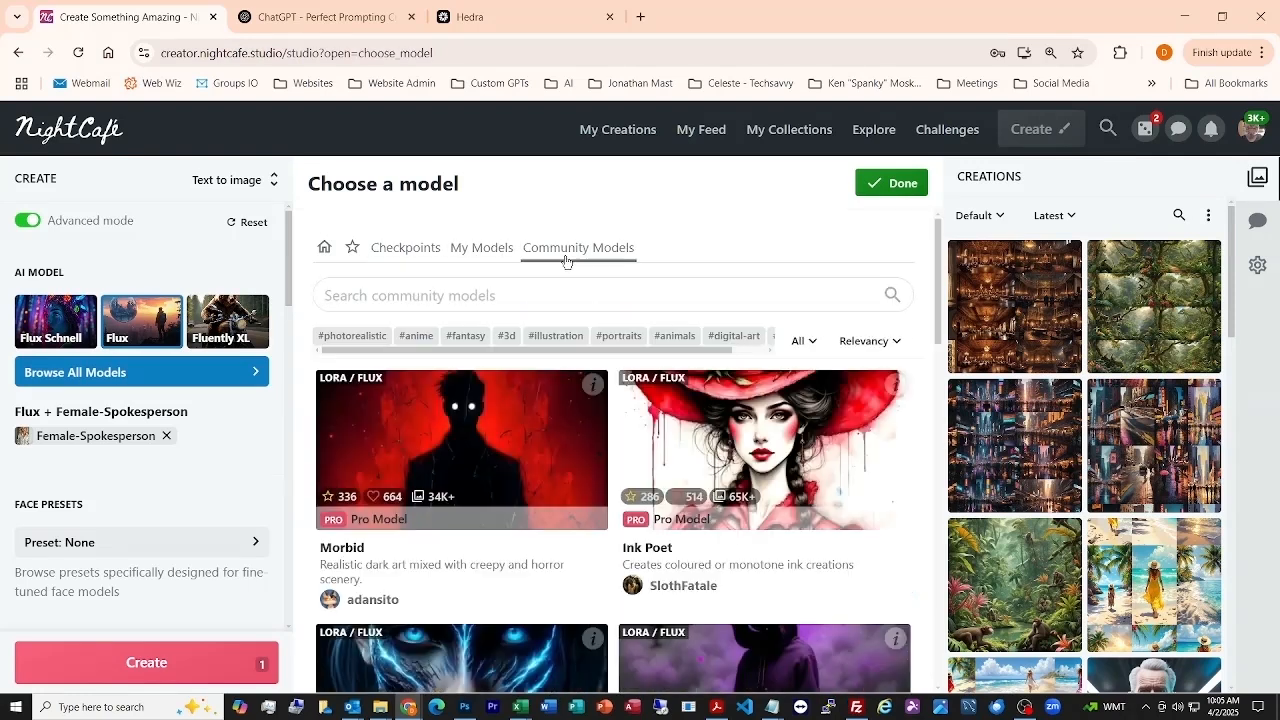
click(476, 251)
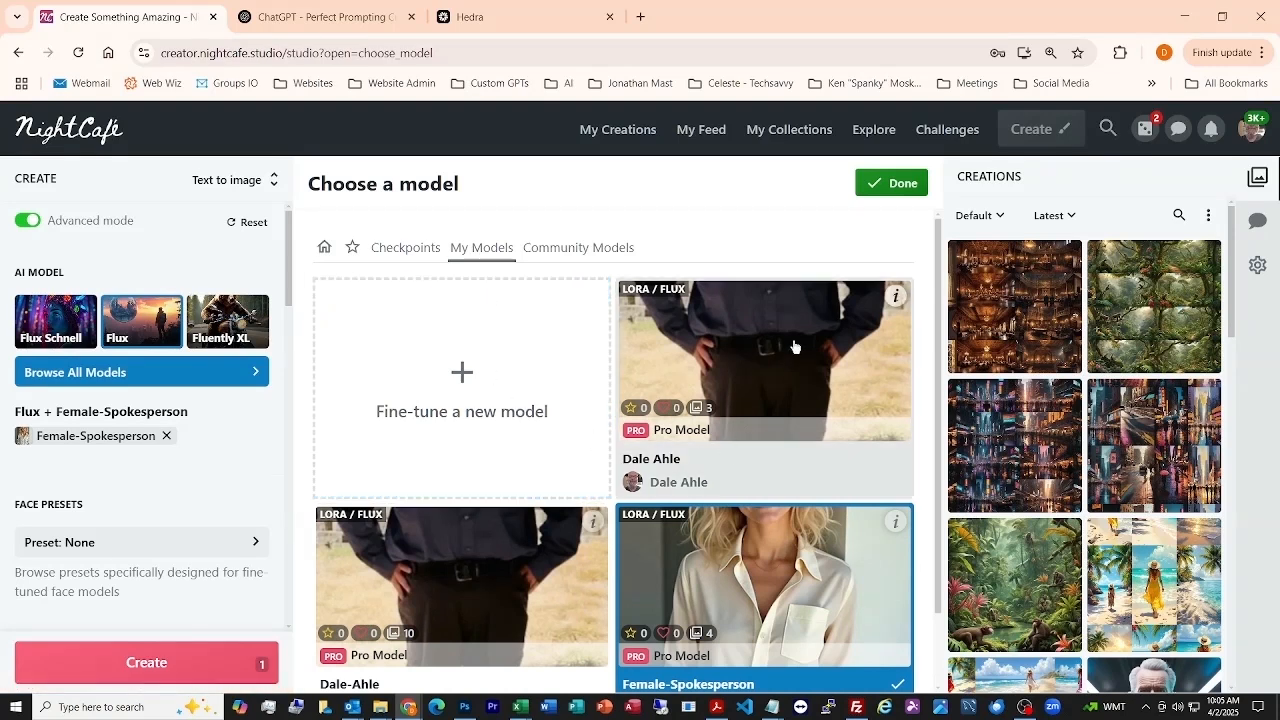
scroll(795, 347, down, 1)
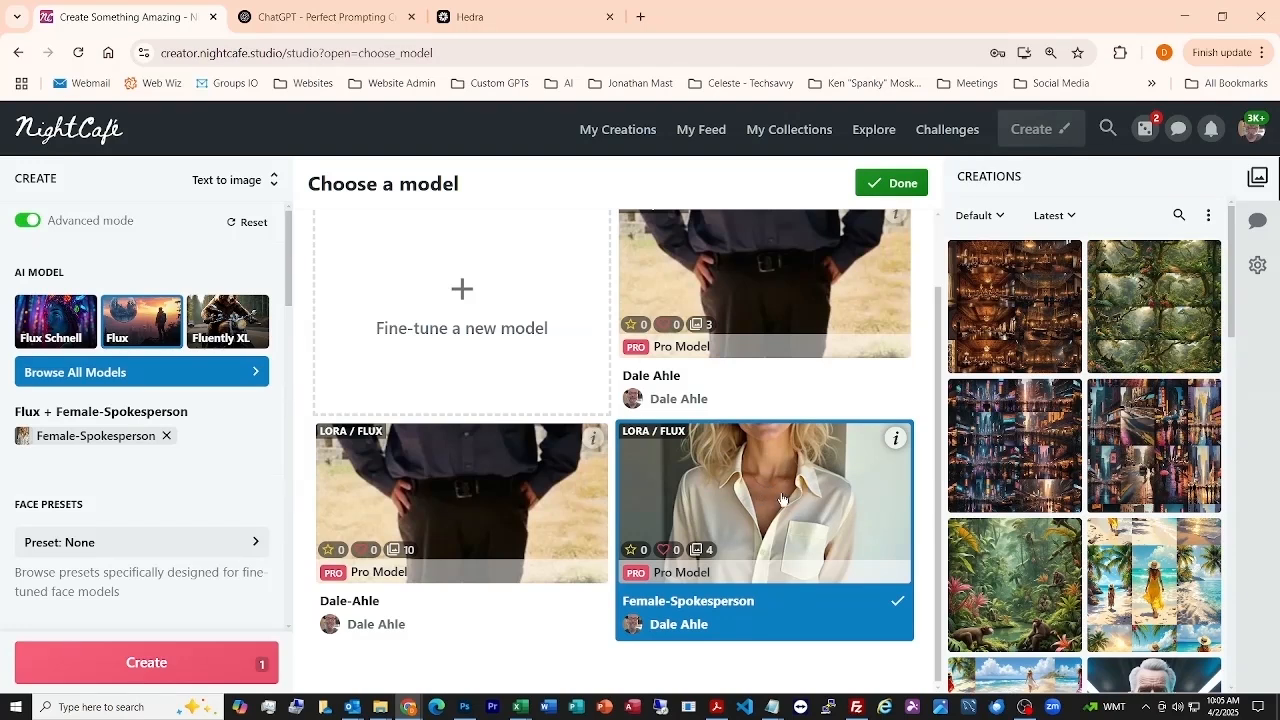
Step: Start fine-tuning a new model, choose Face as the model type, and go to the model settings
click(462, 293)
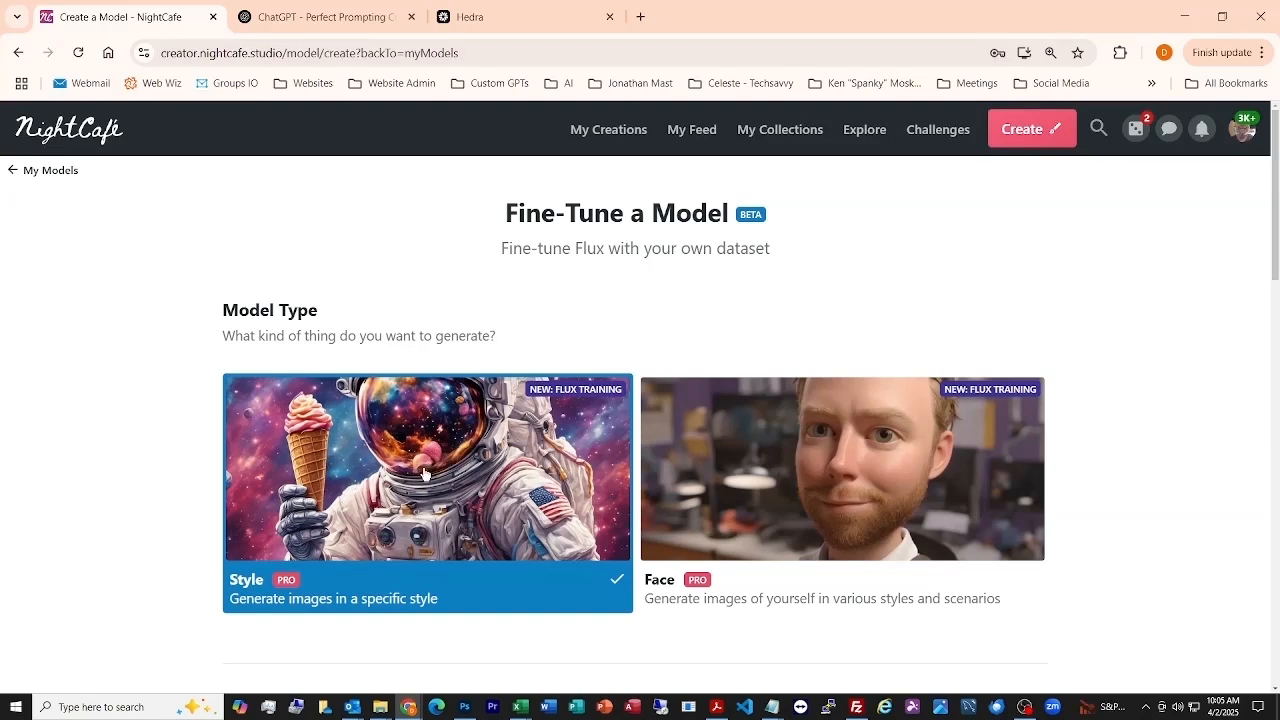
click(919, 487)
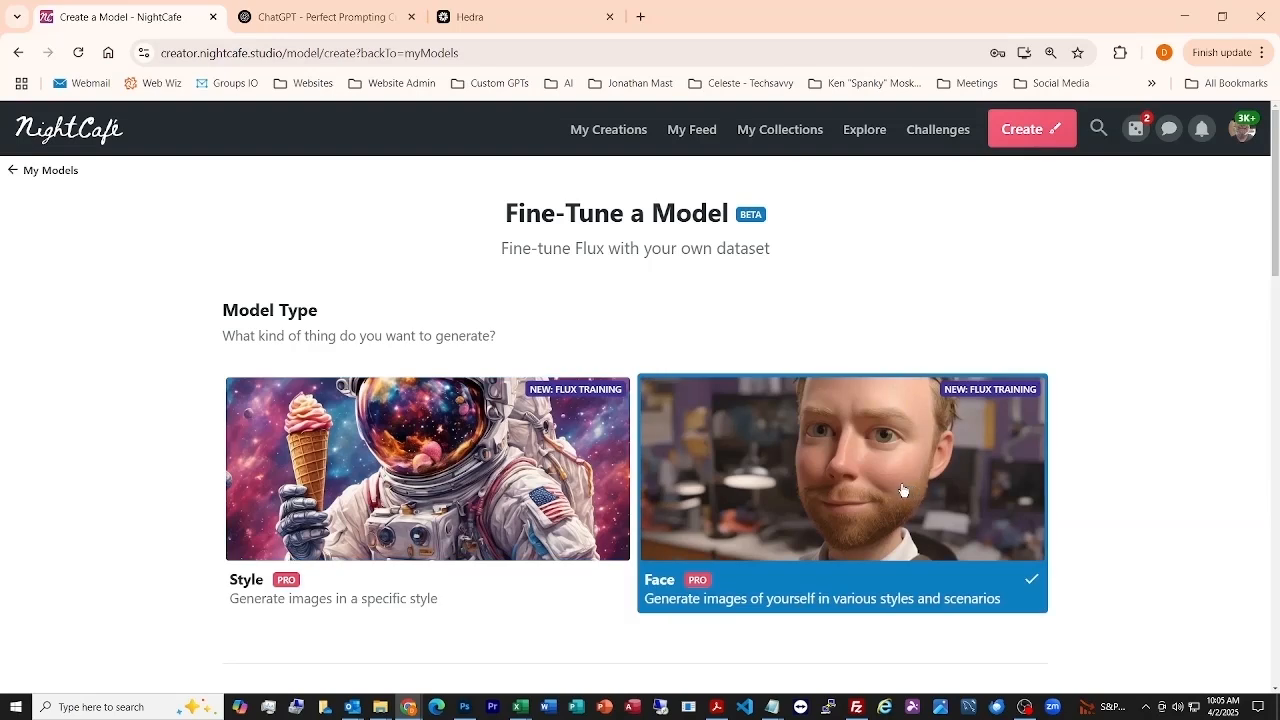
scroll(846, 470, down, 2)
scroll(846, 470, down, 2)
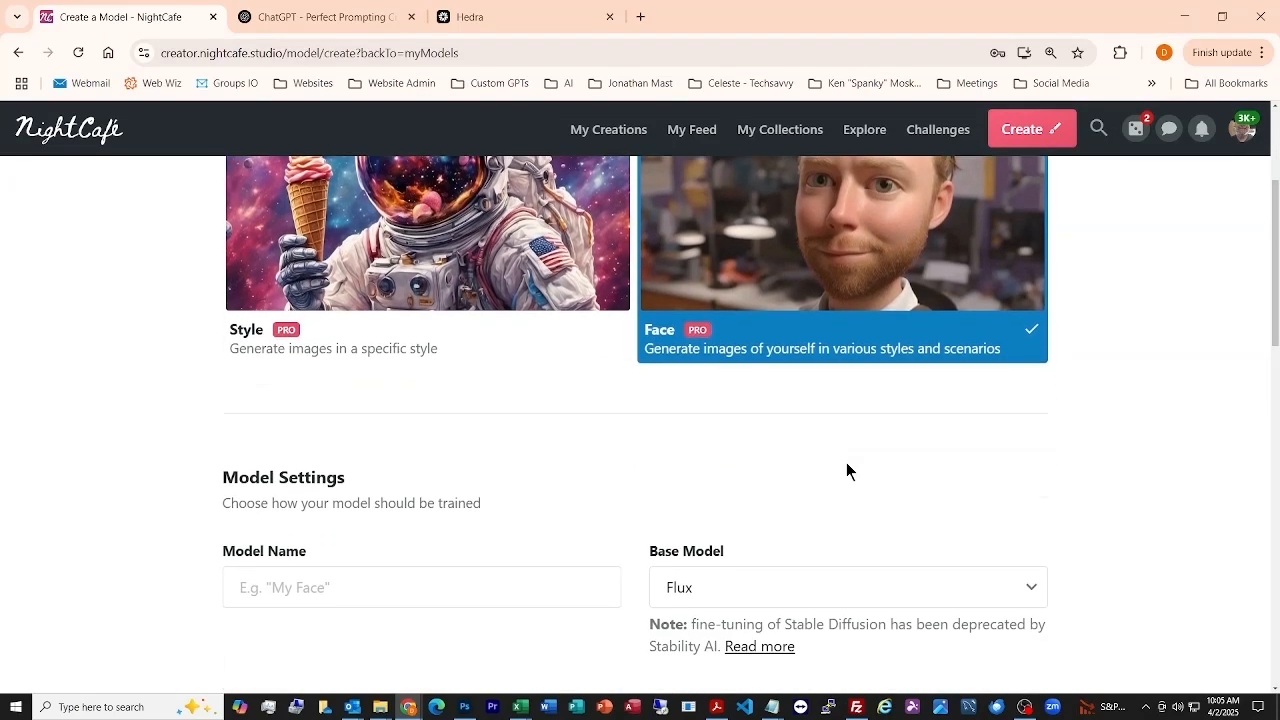
scroll(846, 470, up, 3)
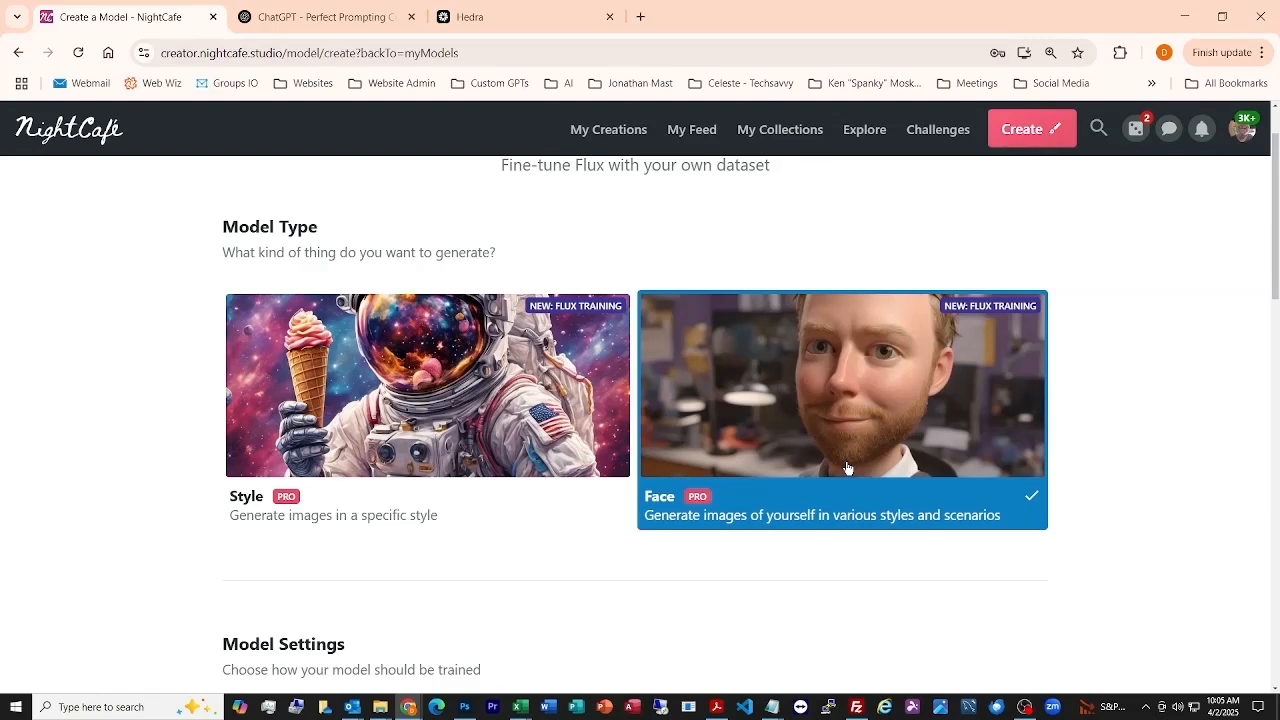
scroll(827, 449, down, 3)
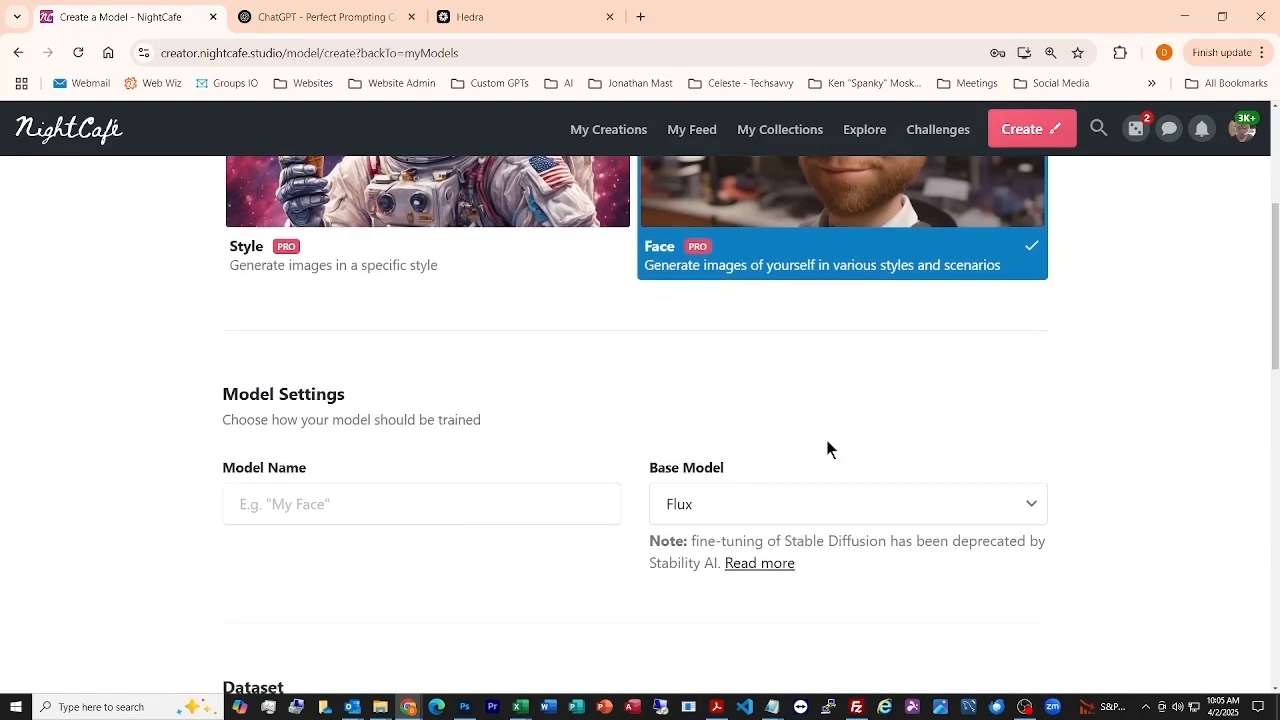
Step: Name the model Male Spokesperson and check the available base models, keeping Flux
click(340, 503)
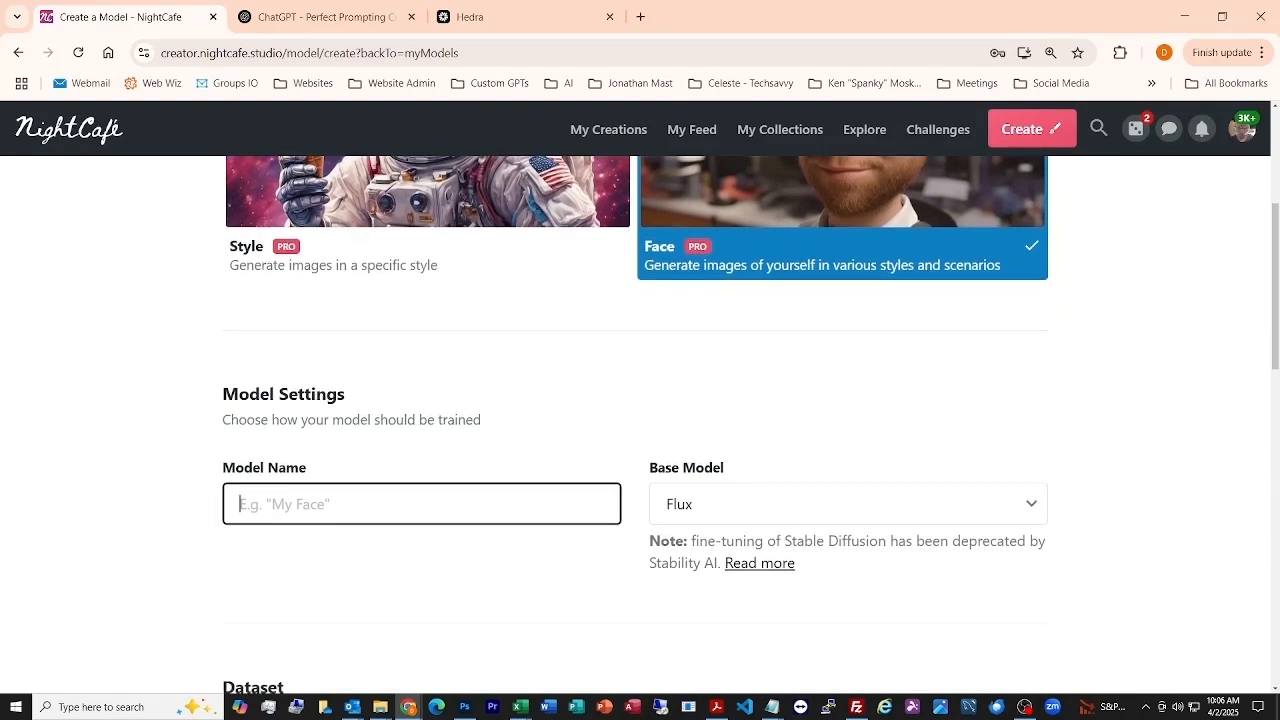
text(Male Spokesperson)
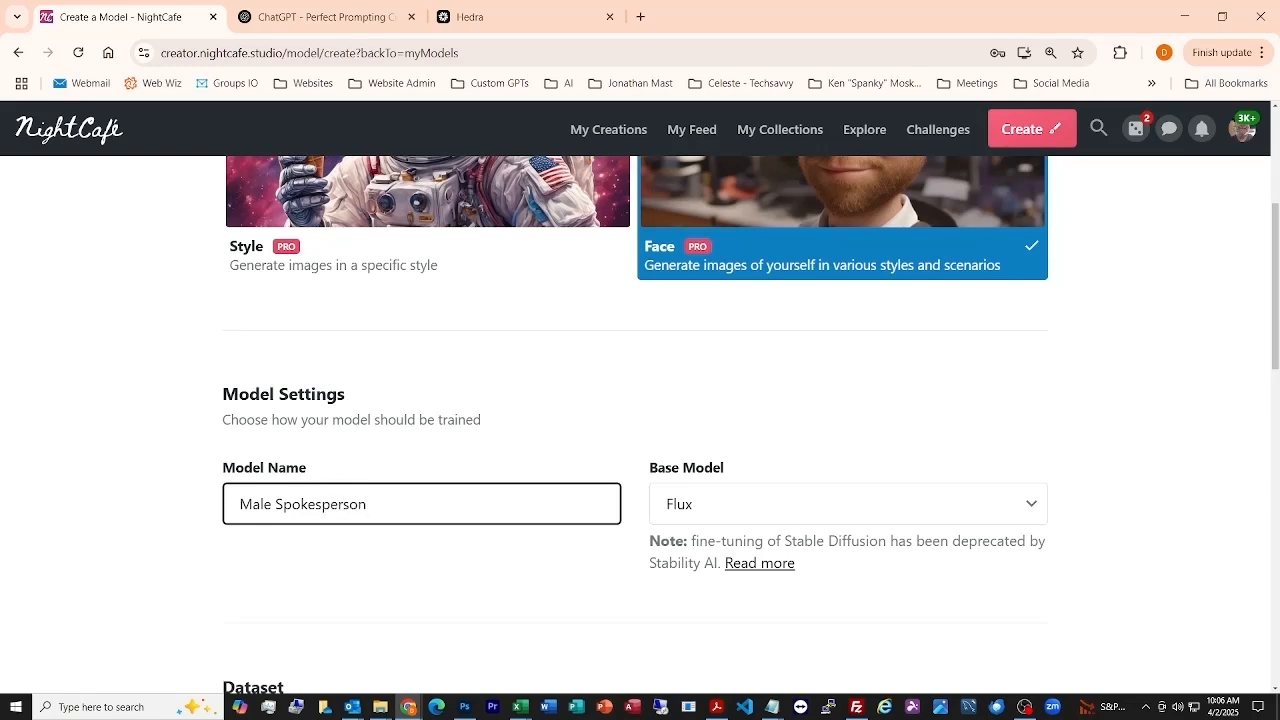
click(1034, 502)
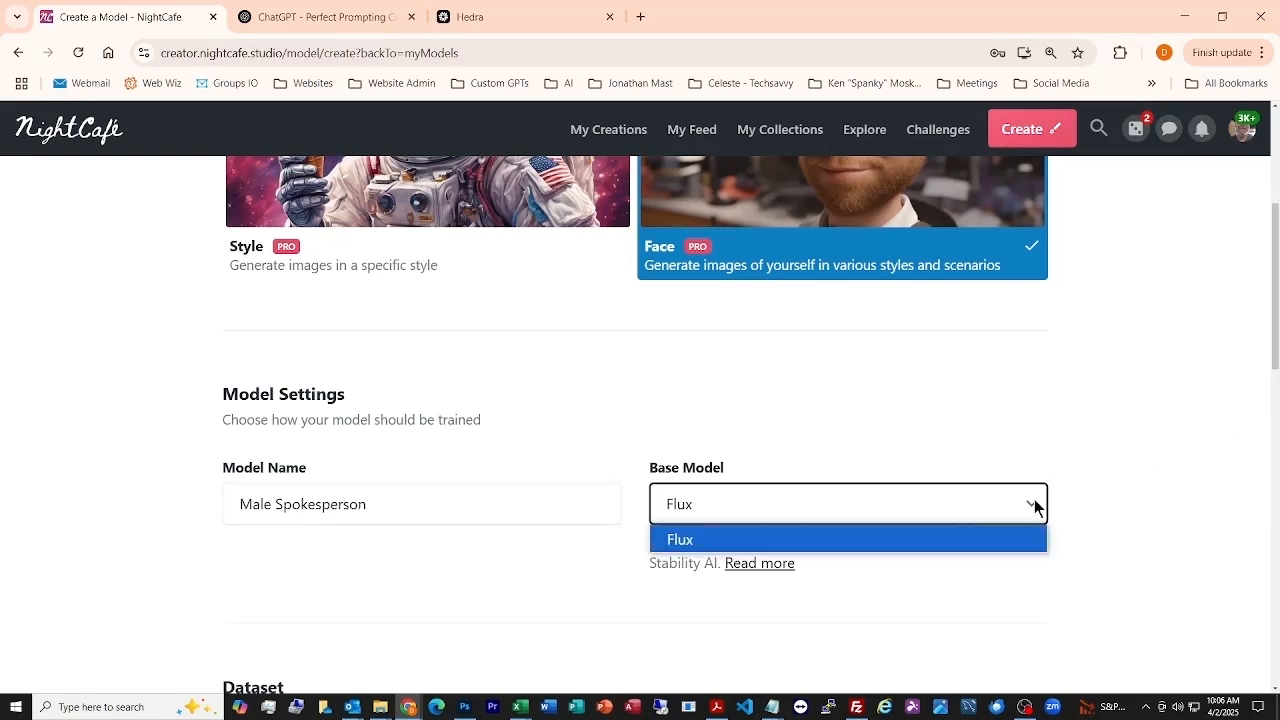
Step: Create a new dataset for the model and open the image selection for it
scroll(1087, 432, down, 2)
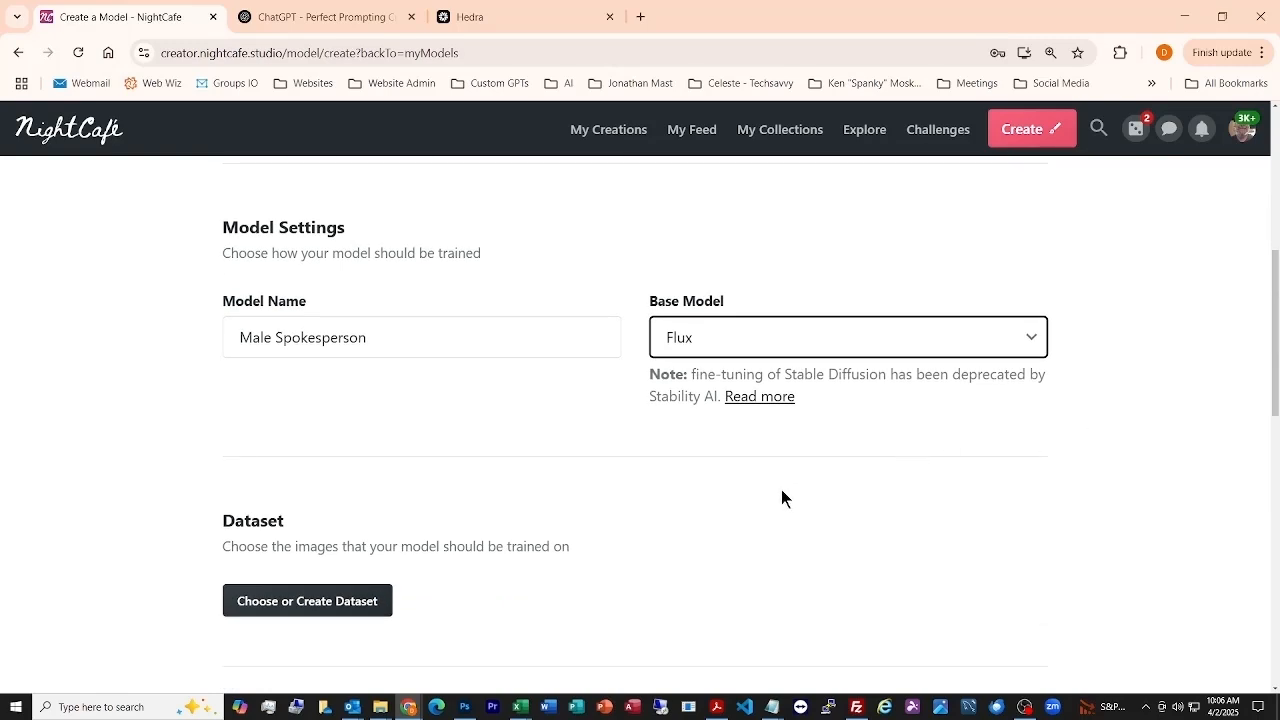
click(320, 606)
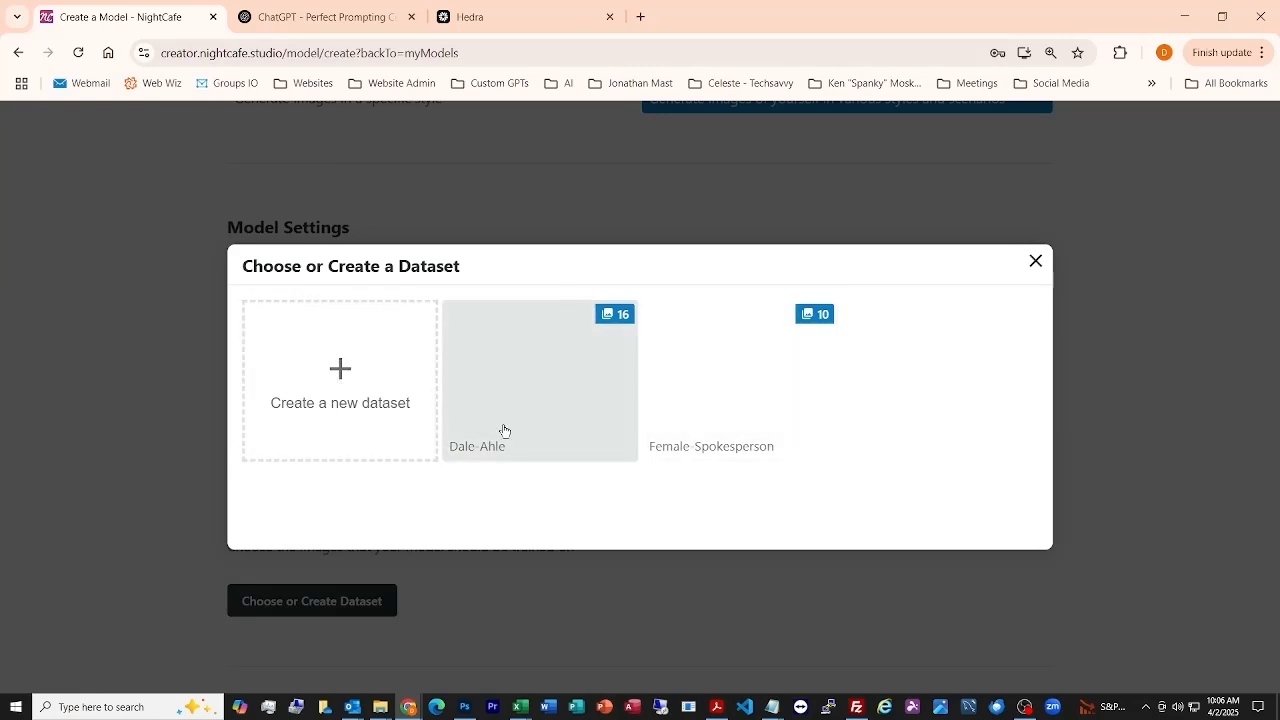
click(364, 398)
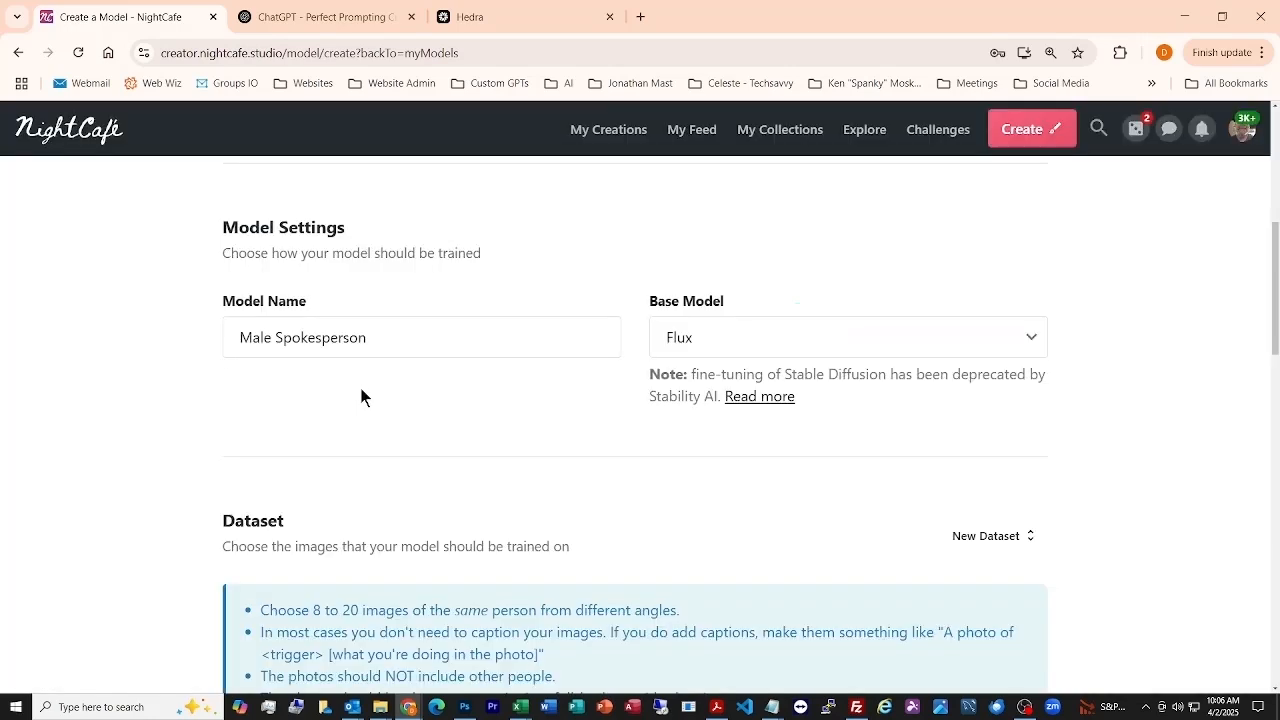
scroll(361, 396, down, 3)
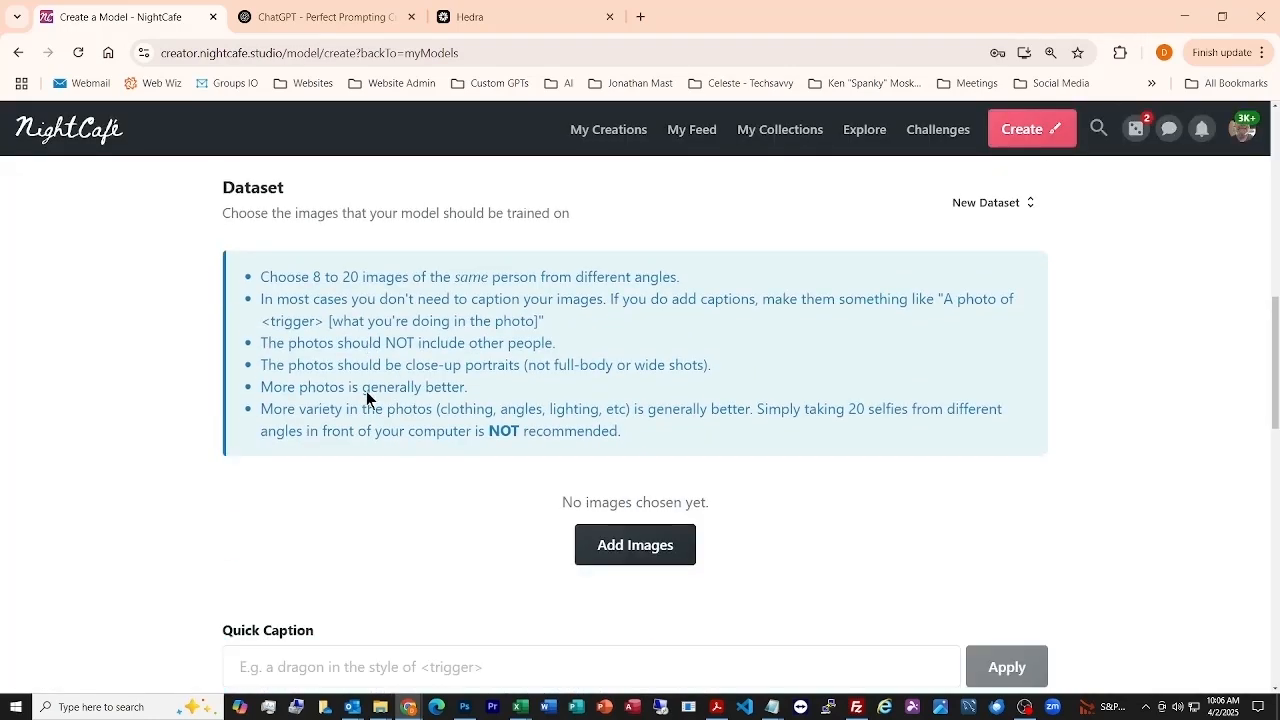
click(643, 549)
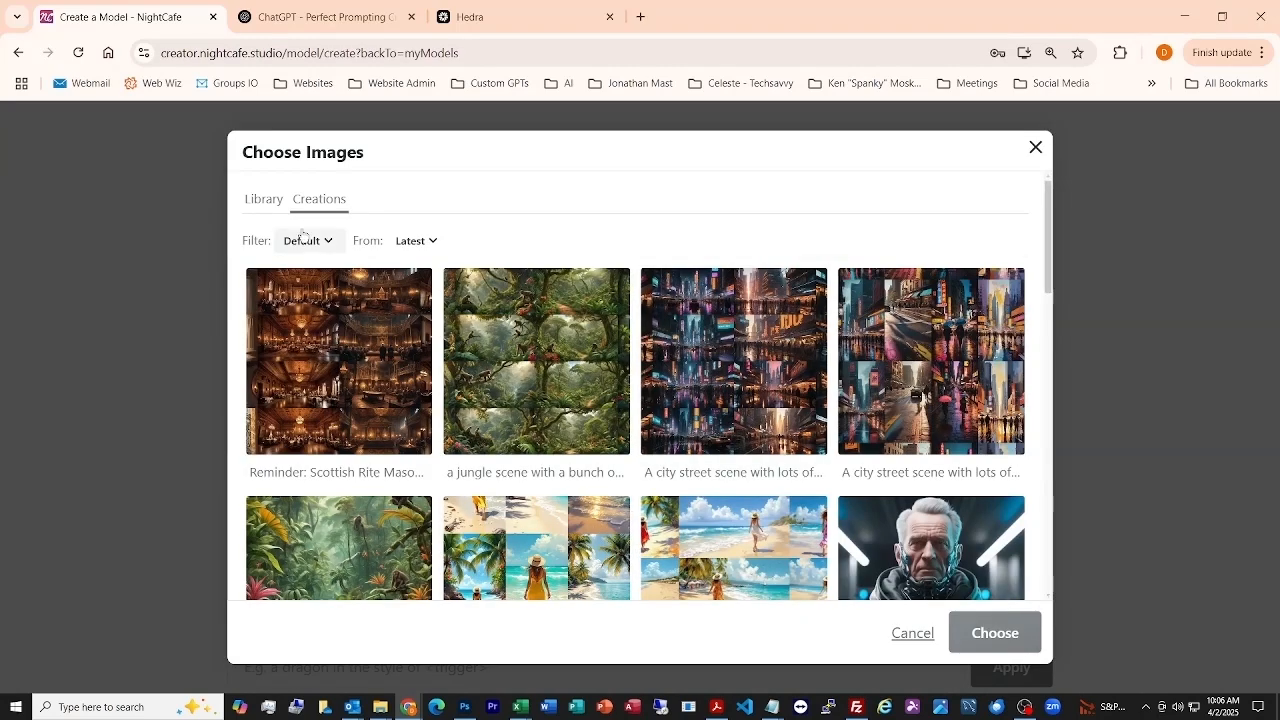
Step: Look through the uploaded photos in the image library for usable portraits
click(262, 199)
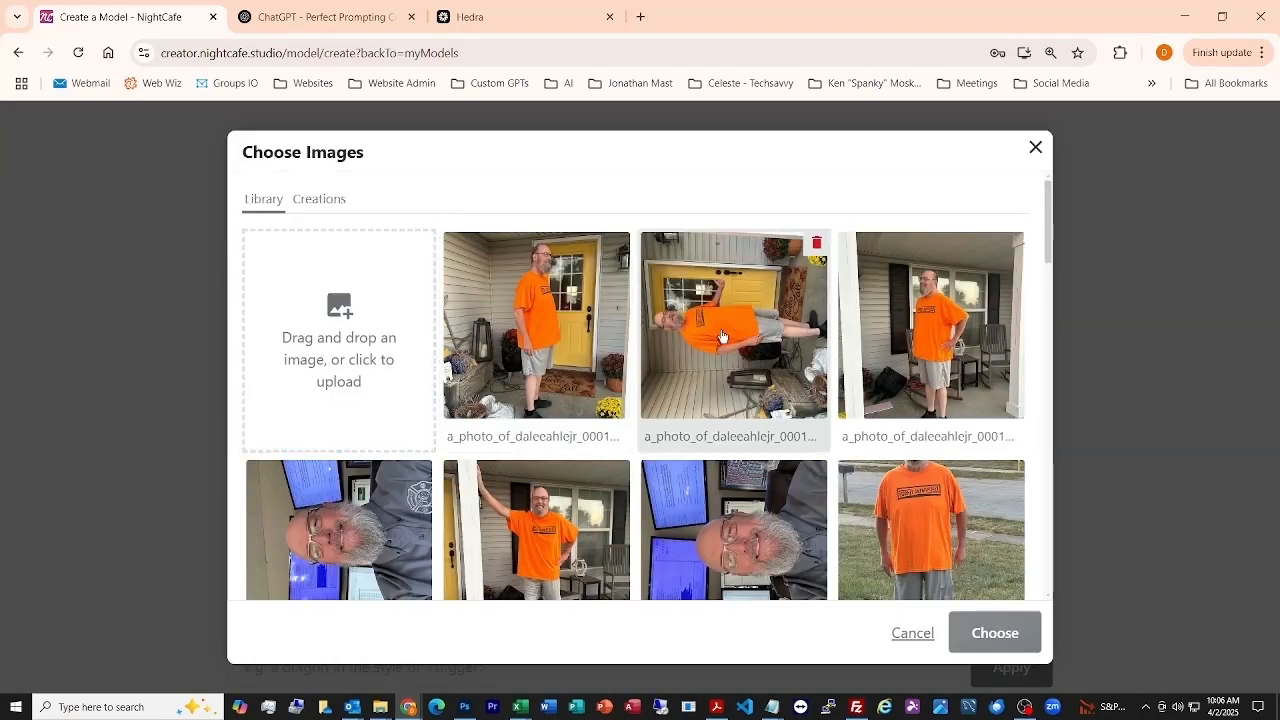
scroll(722, 336, down, 10)
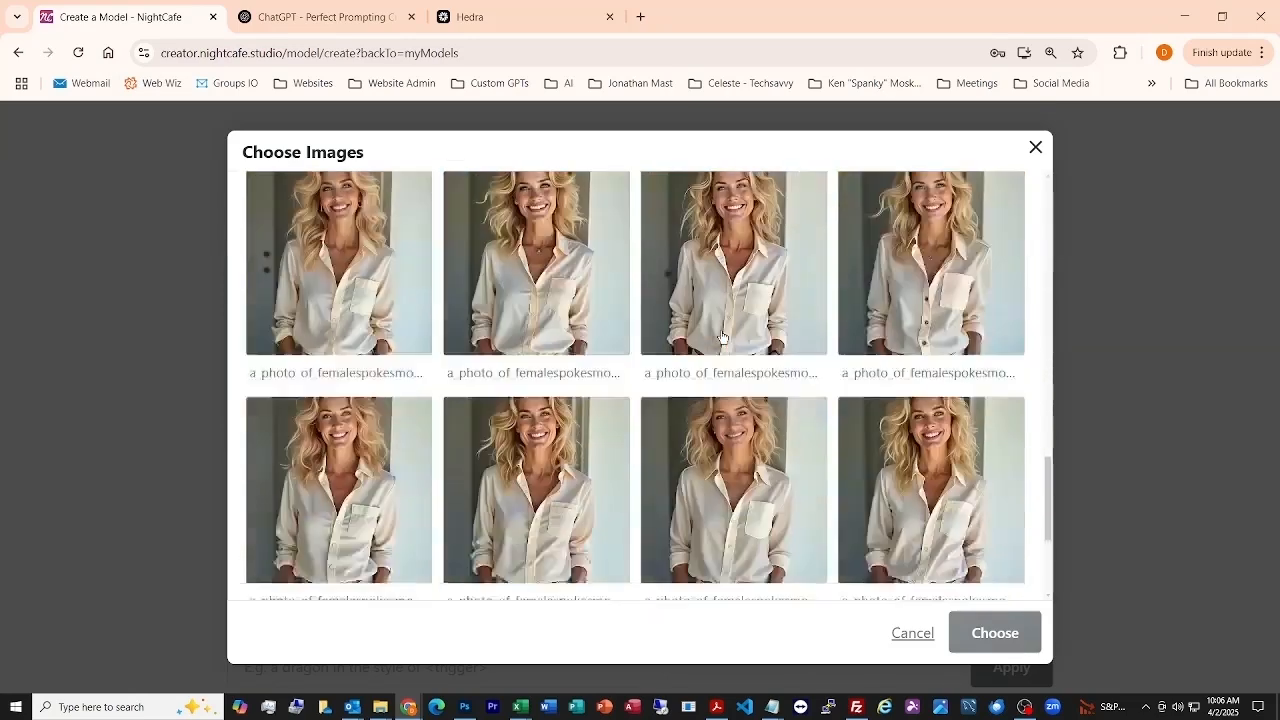
scroll(722, 336, down, 5)
scroll(722, 336, up, 15)
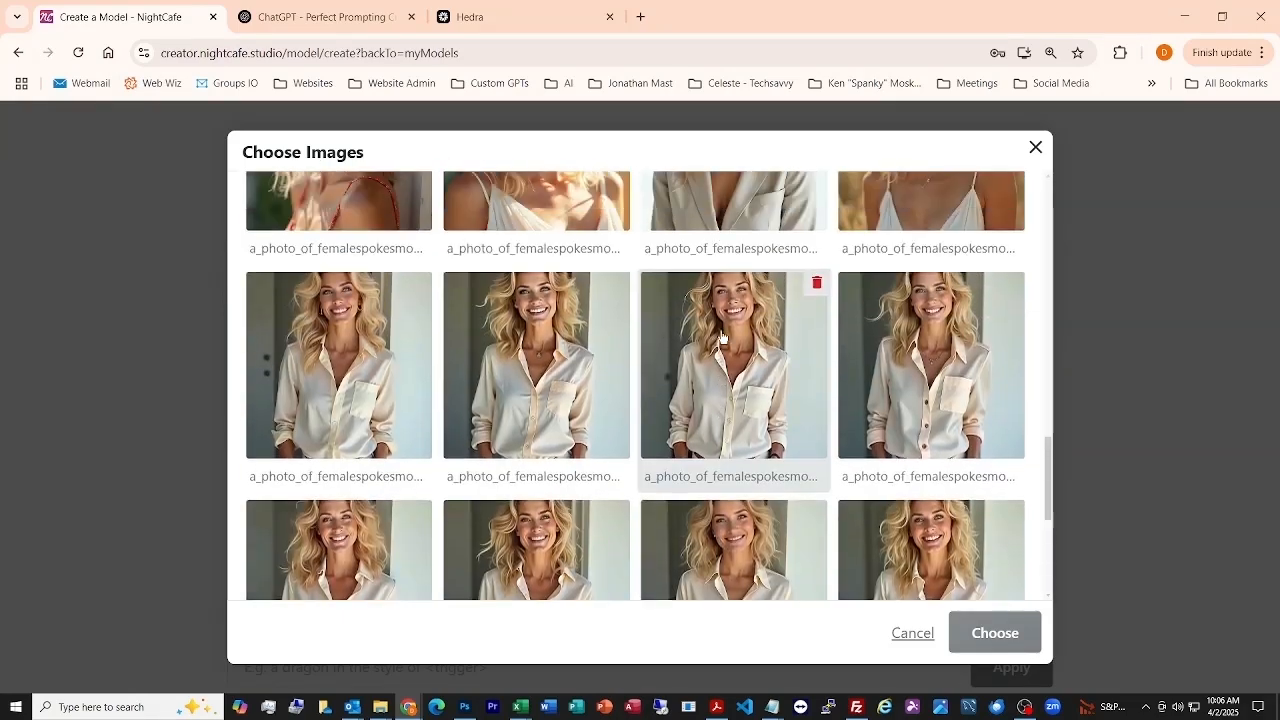
scroll(722, 336, up, 3)
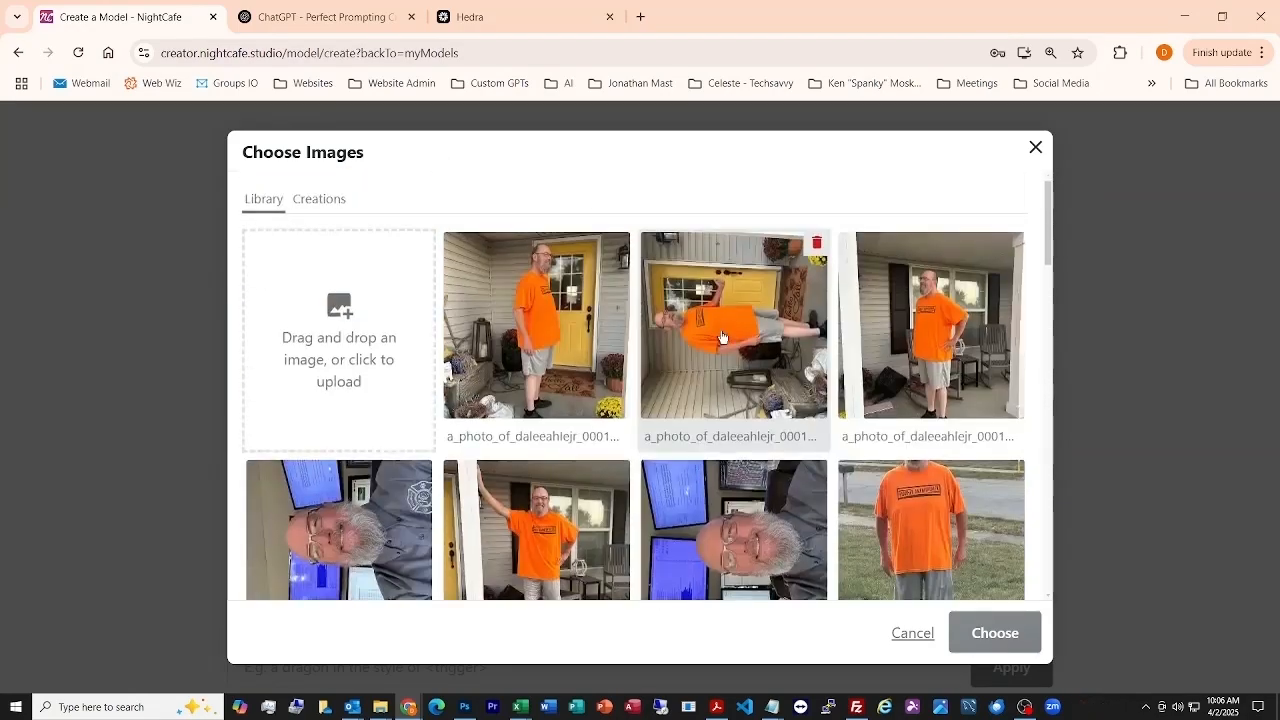
Step: Browse the past creations for portraits of the bald, bearded all-American man and open the set with him smiling in a dark shirt
click(319, 199)
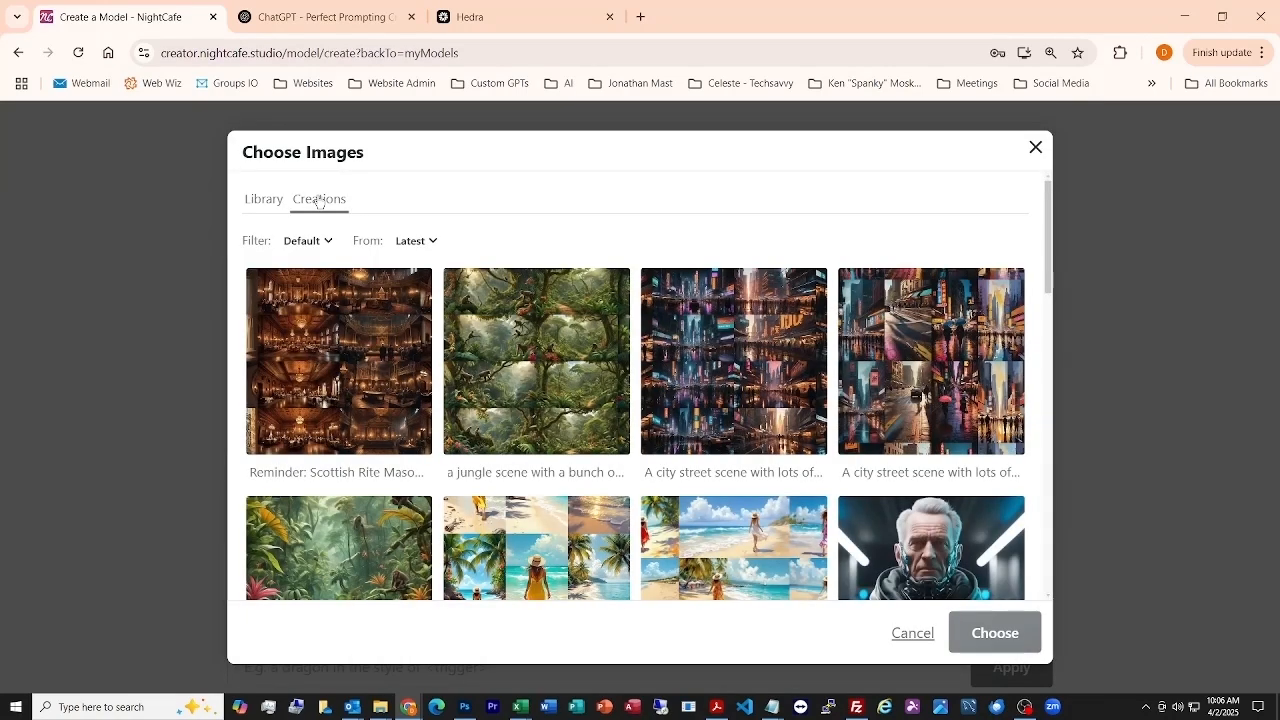
scroll(722, 393, down, 4)
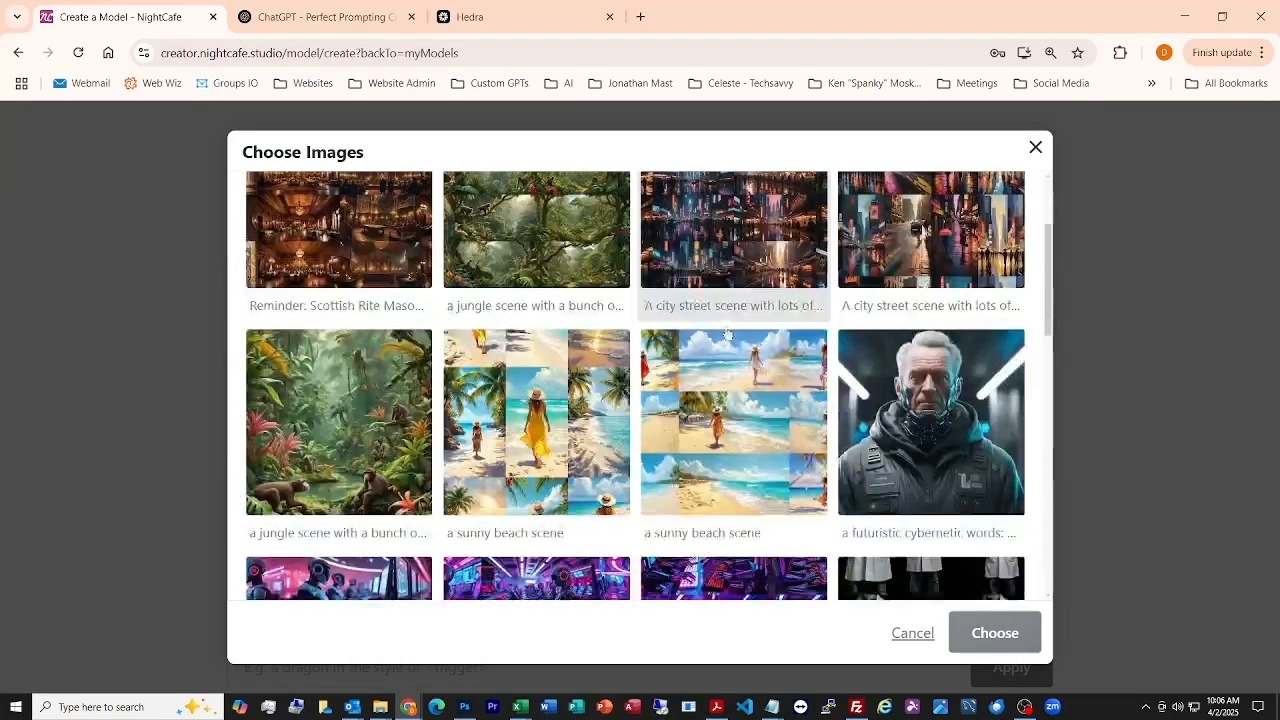
scroll(722, 393, down, 3)
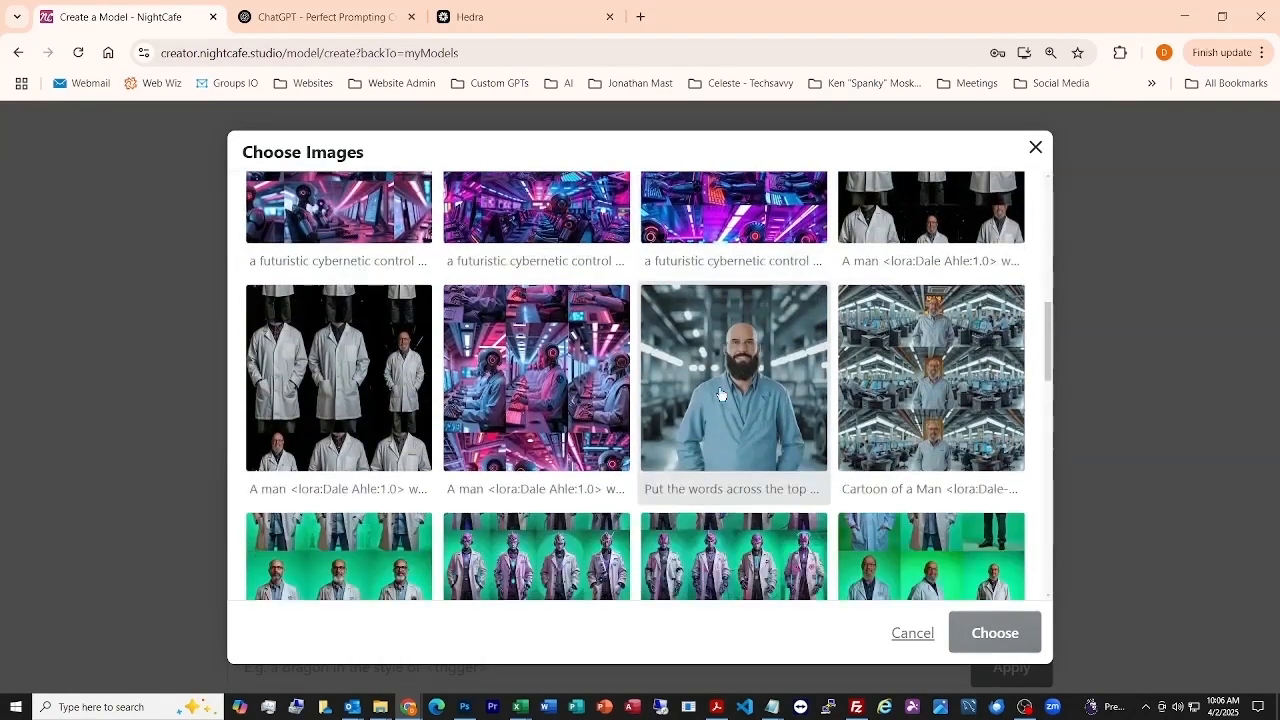
scroll(722, 393, down, 3)
scroll(722, 393, down, 10)
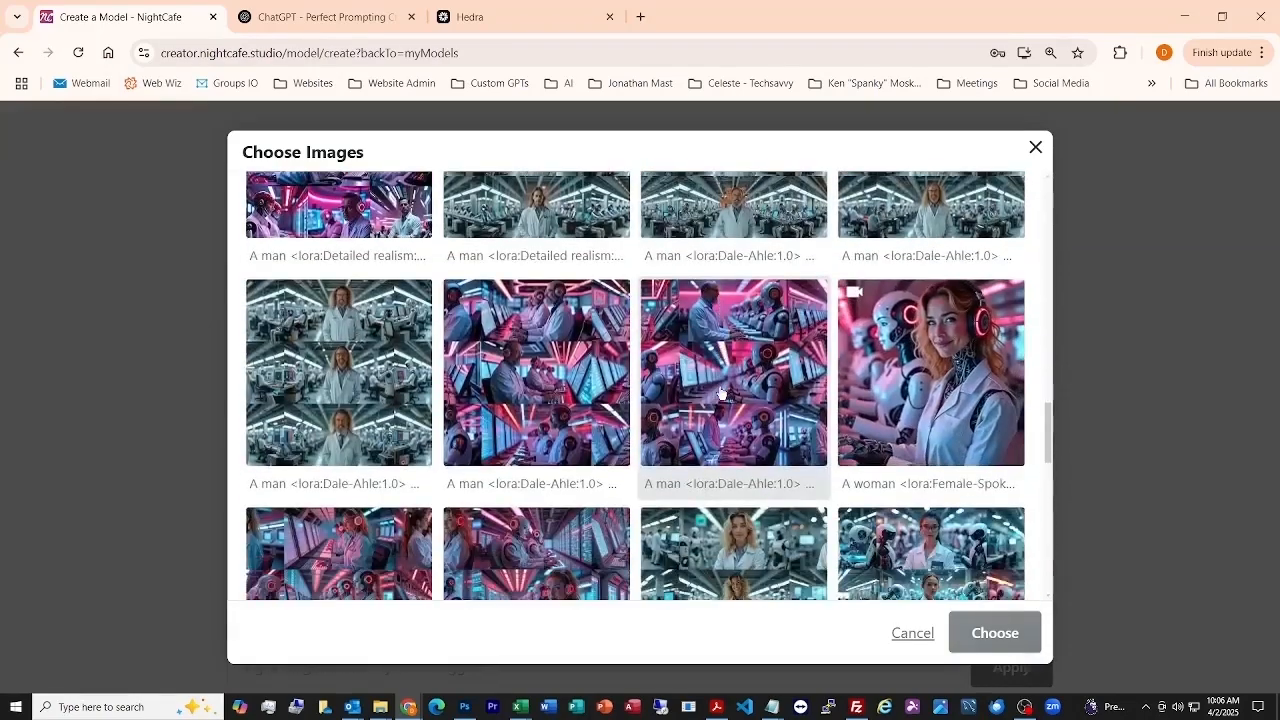
scroll(722, 393, down, 10)
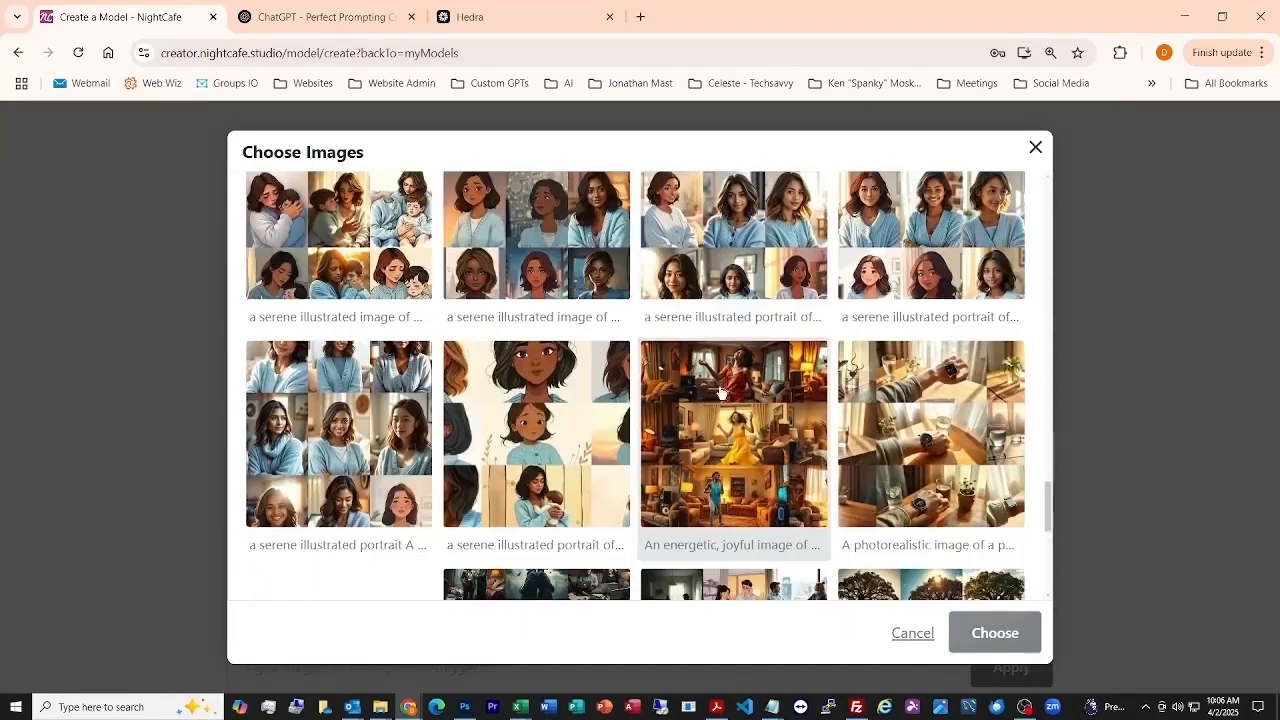
scroll(722, 393, down, 10)
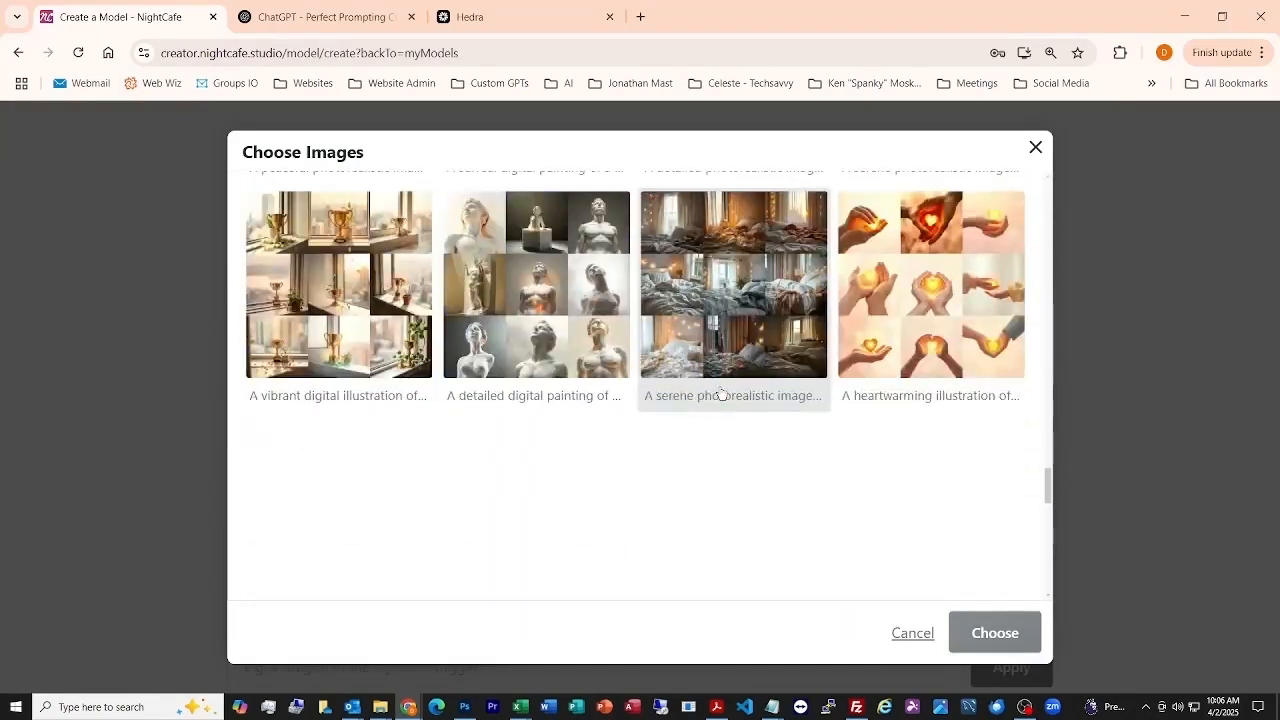
scroll(722, 393, down, 10)
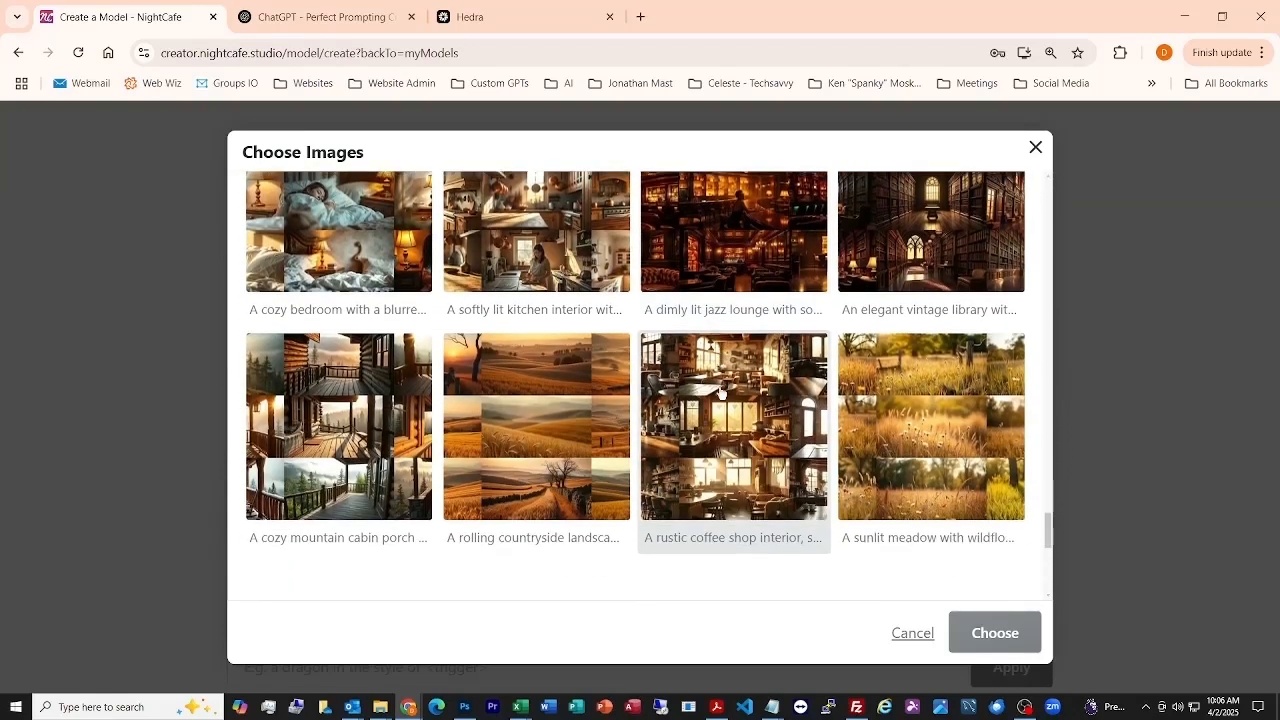
scroll(720, 393, down, 10)
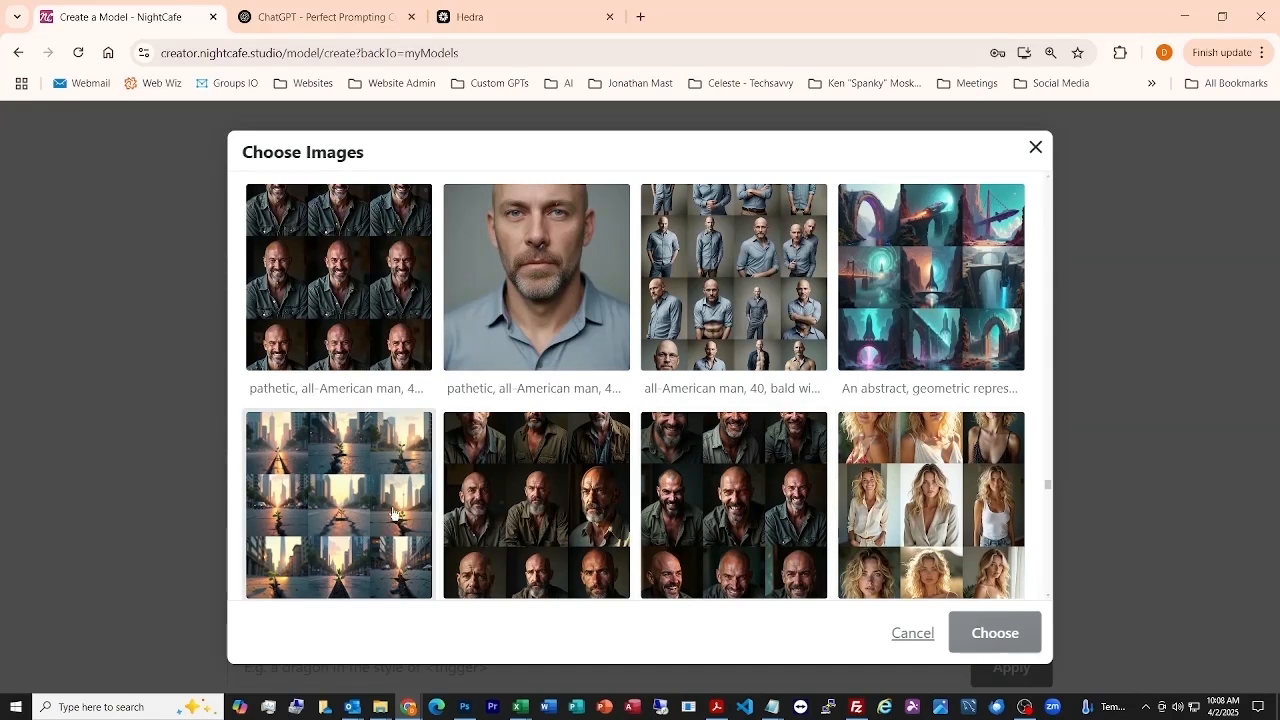
scroll(877, 500, down, 2)
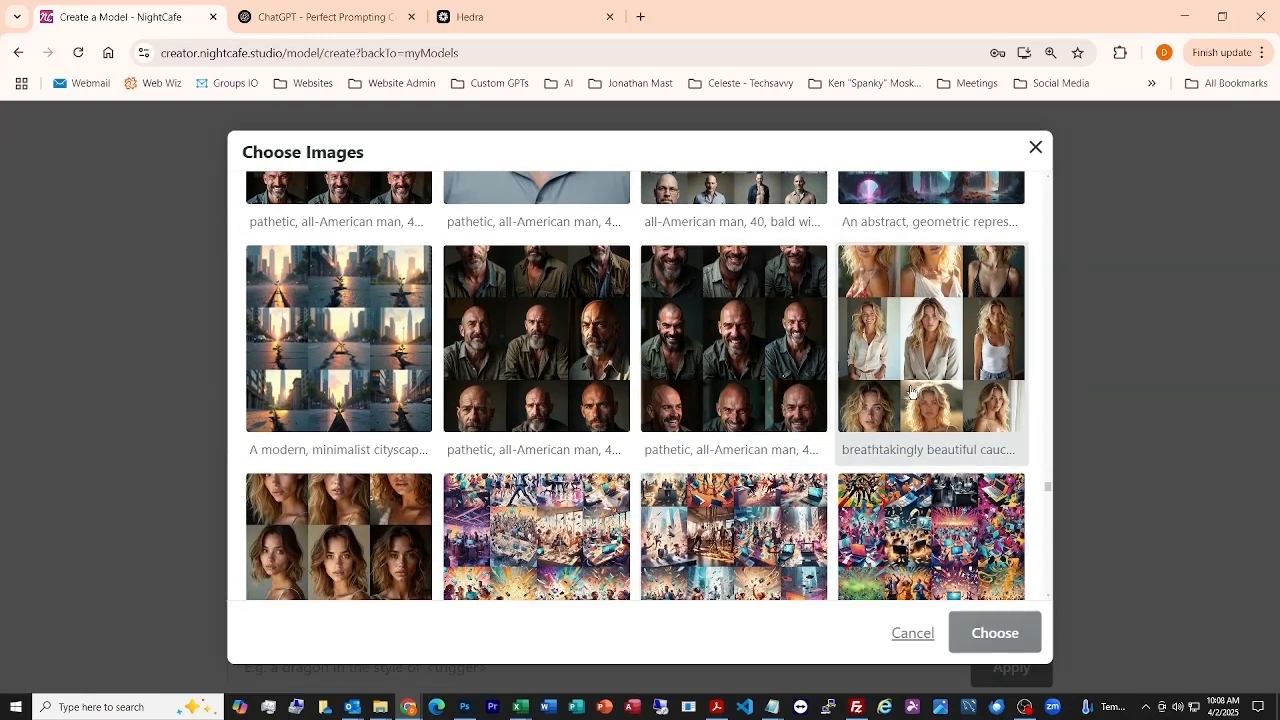
scroll(913, 392, up, 1)
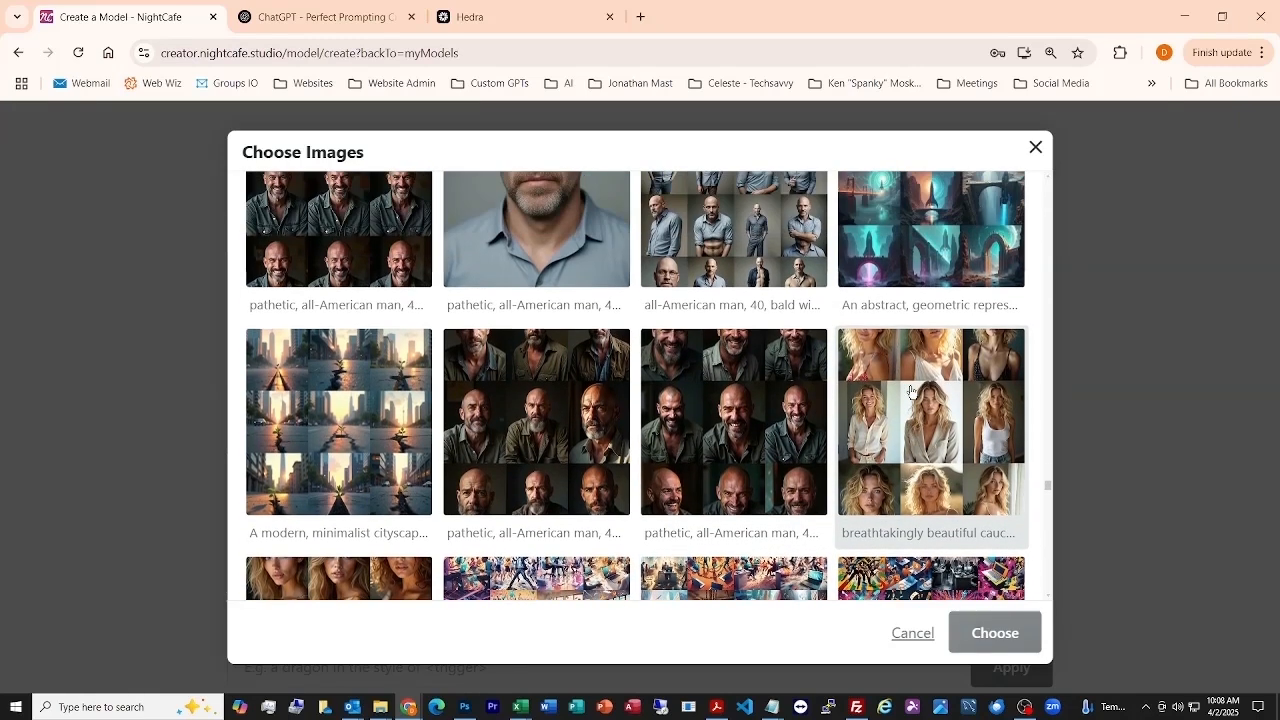
click(710, 439)
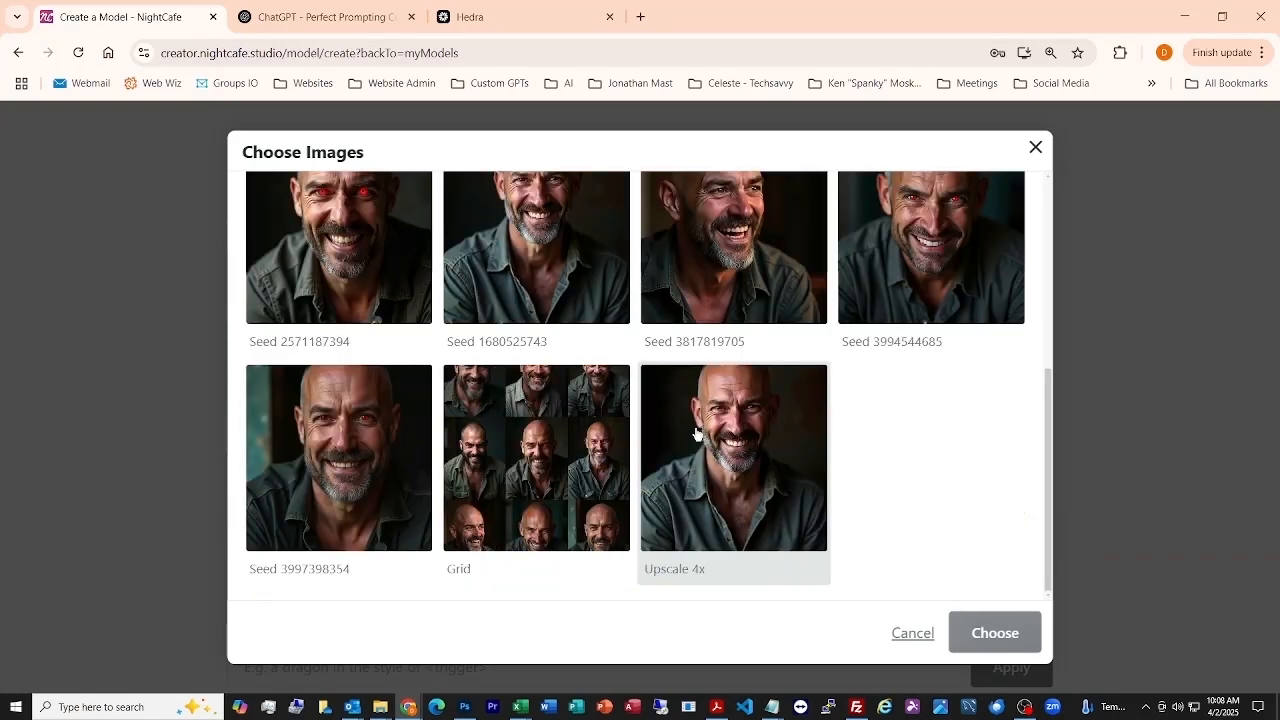
scroll(575, 468, up, 2)
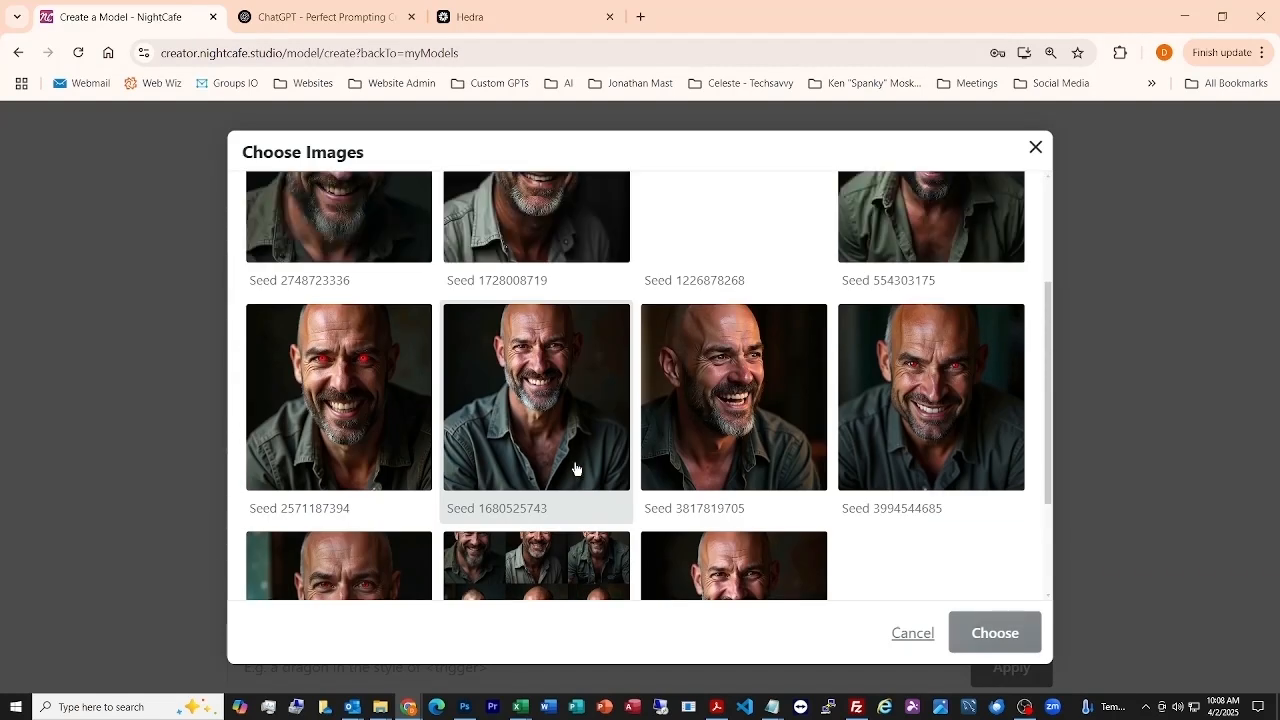
scroll(575, 468, up, 2)
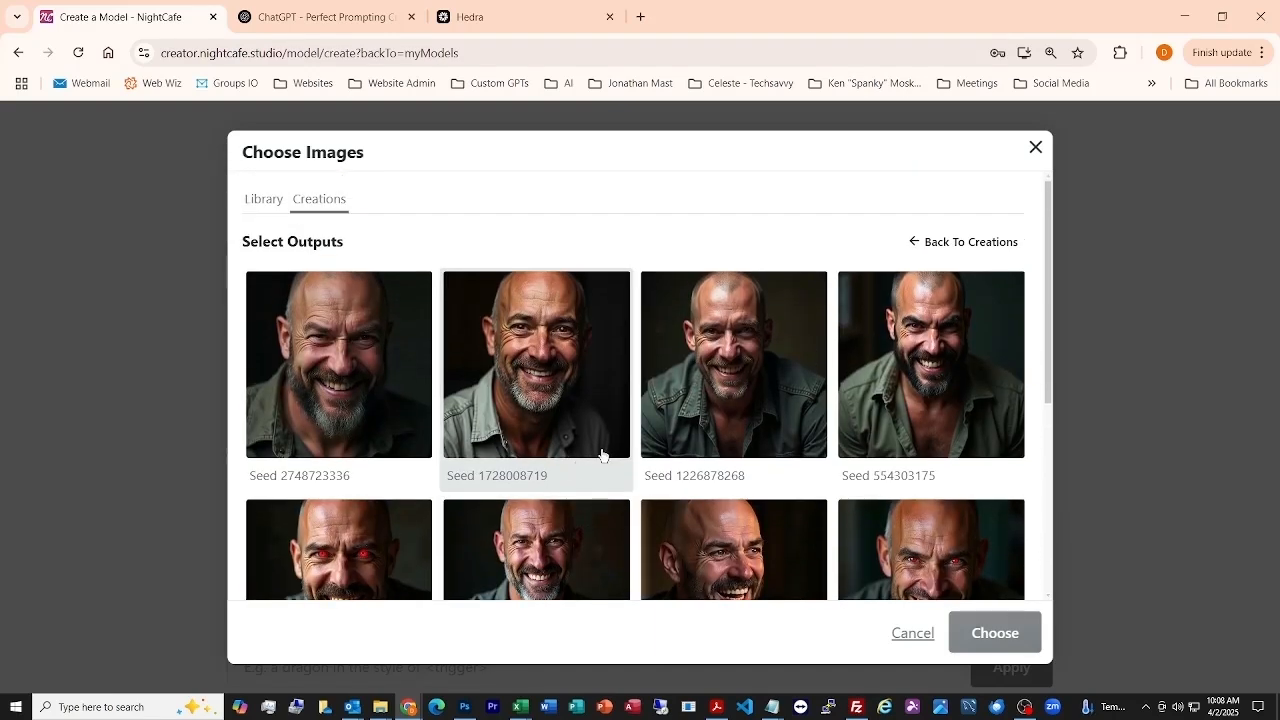
scroll(602, 453, down, 4)
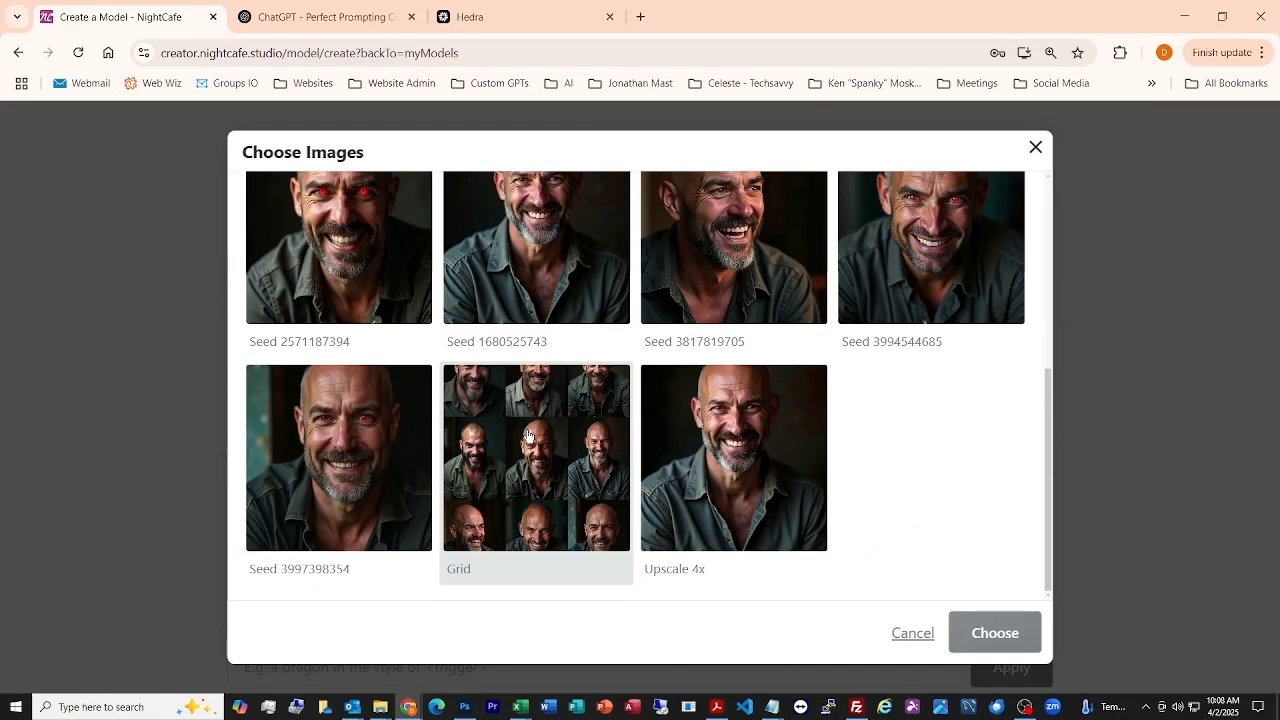
scroll(916, 489, up, 2)
scroll(916, 488, down, 1)
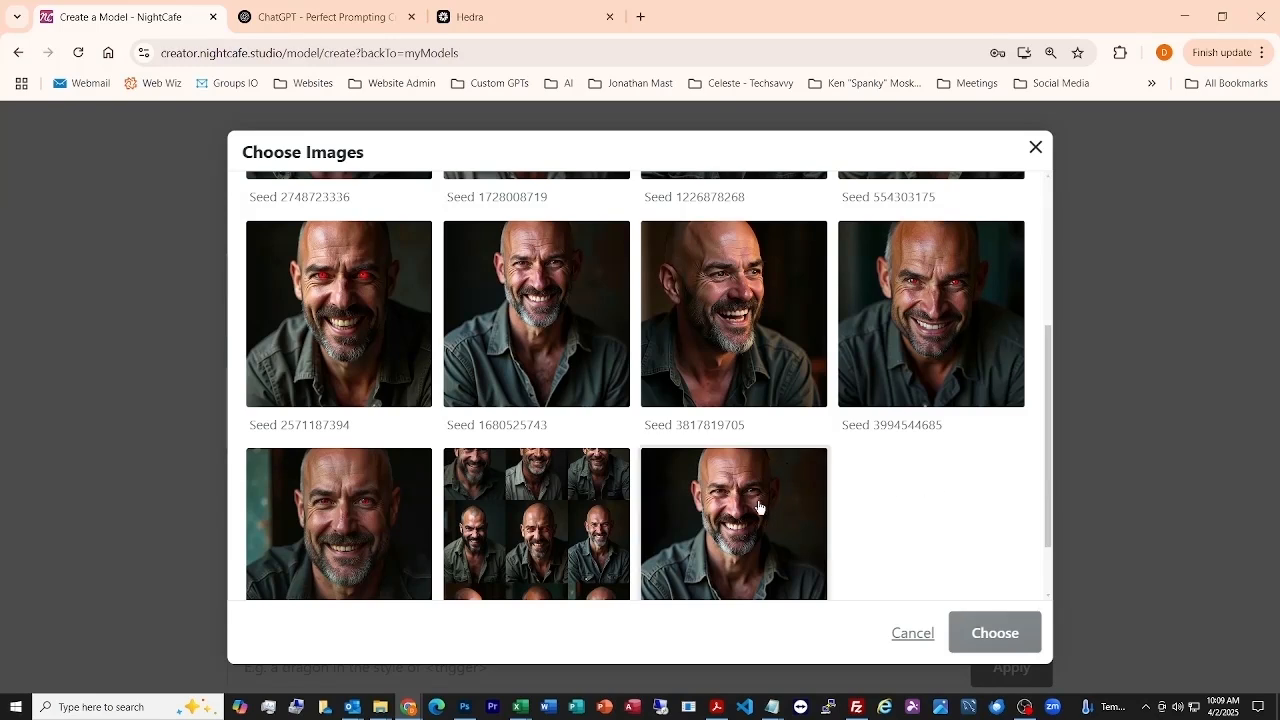
scroll(760, 508, up, 3)
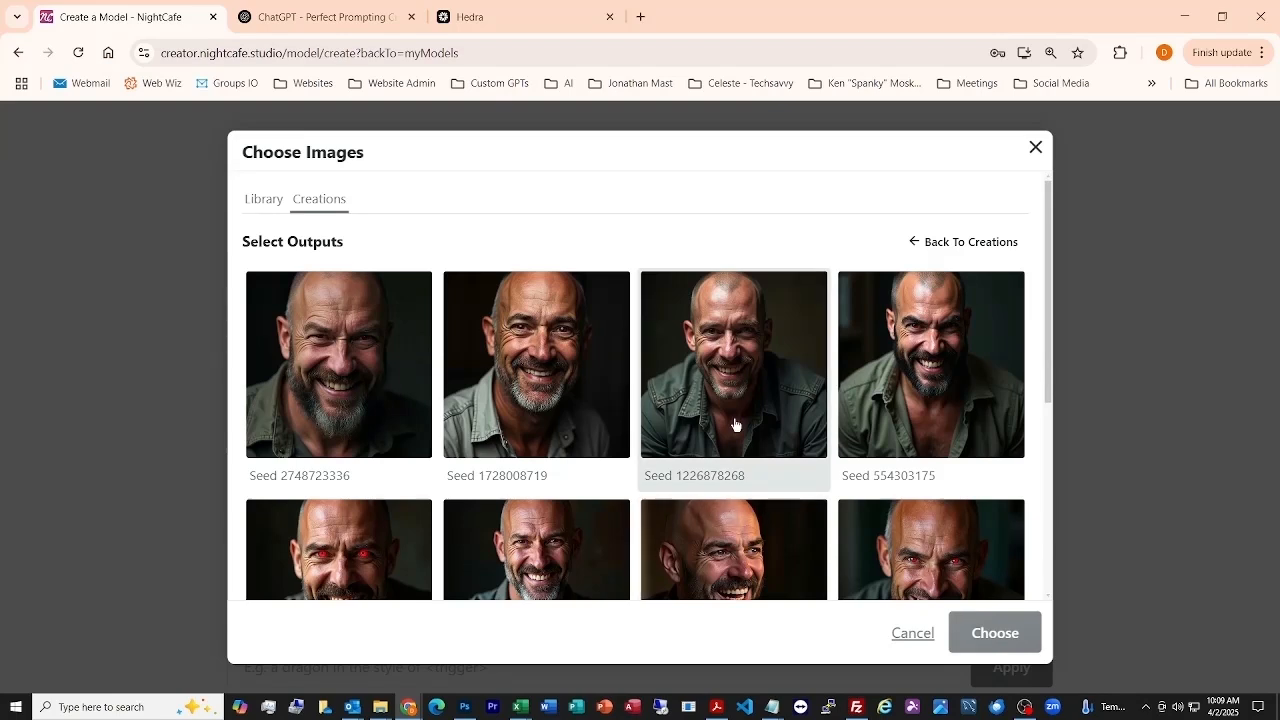
click(334, 395)
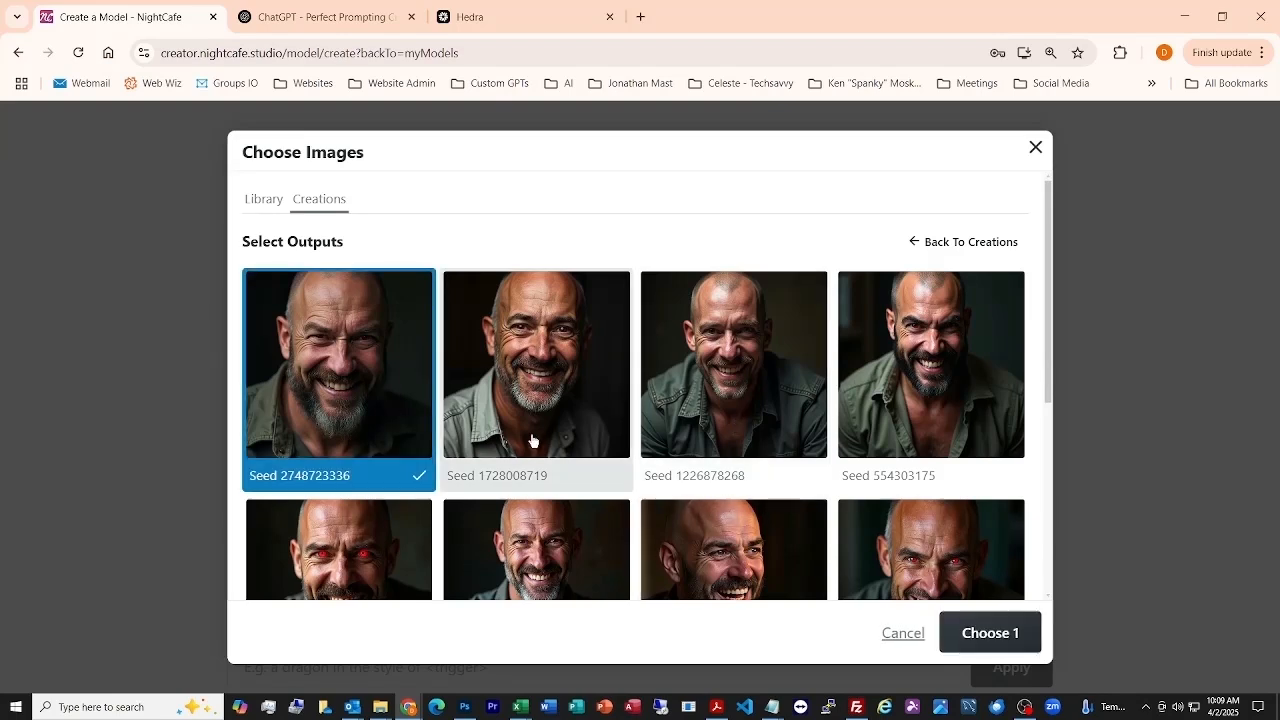
scroll(658, 408, down, 1)
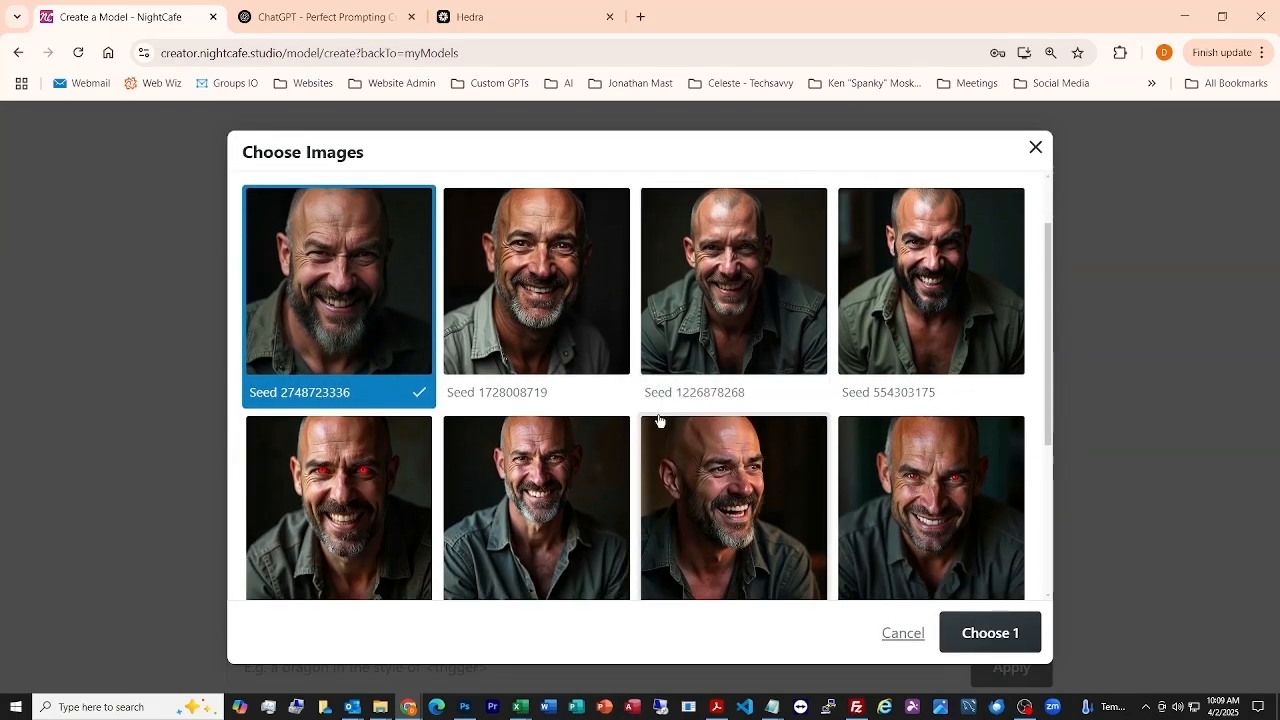
click(585, 494)
click(752, 503)
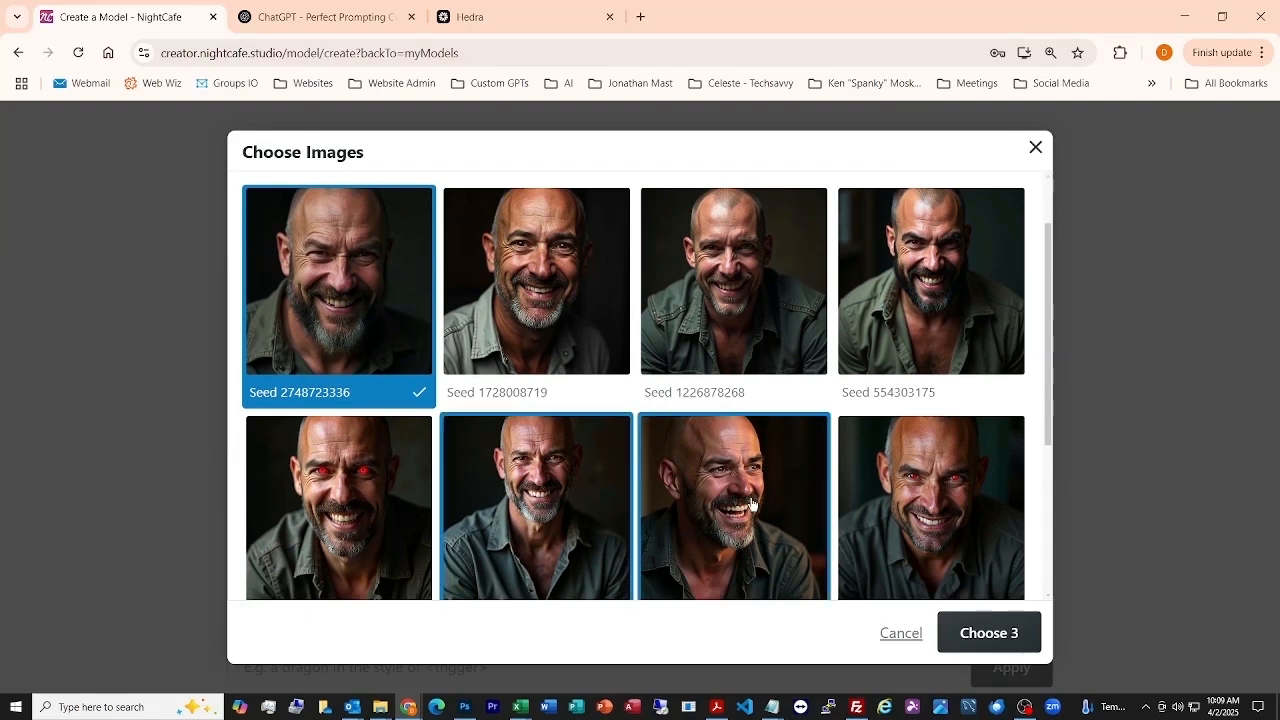
scroll(752, 503, down, 3)
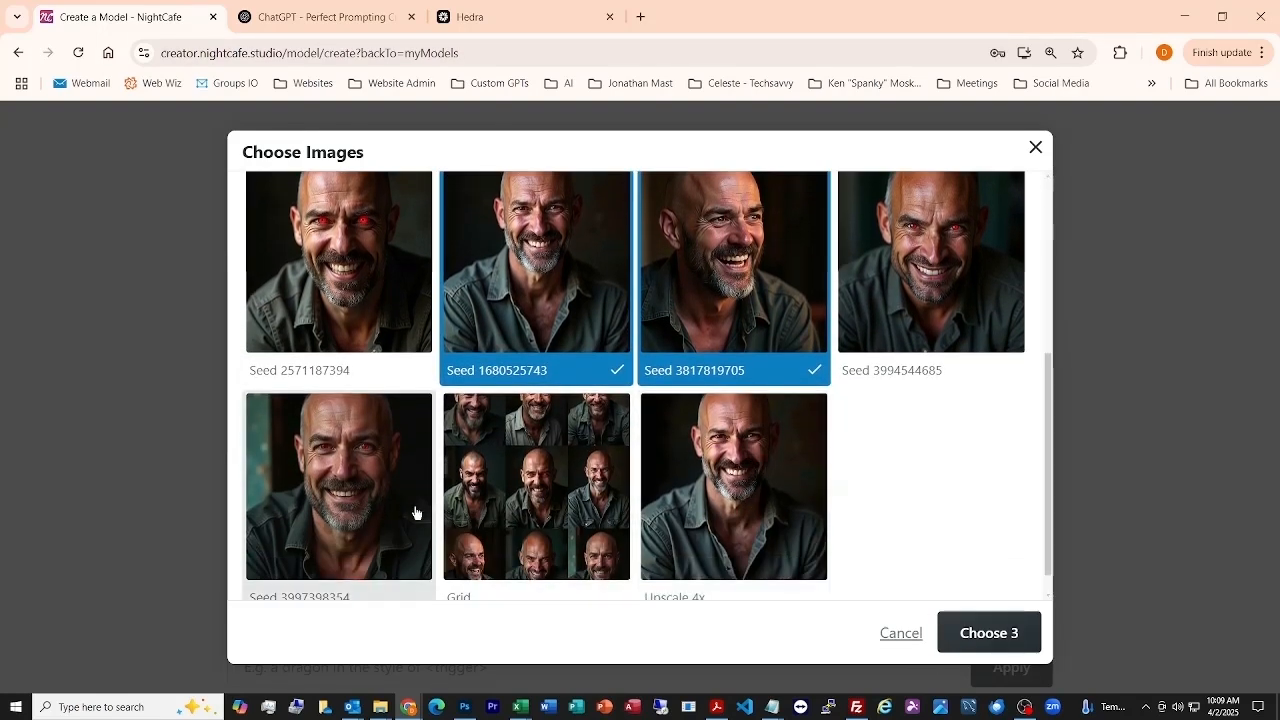
click(371, 500)
click(680, 498)
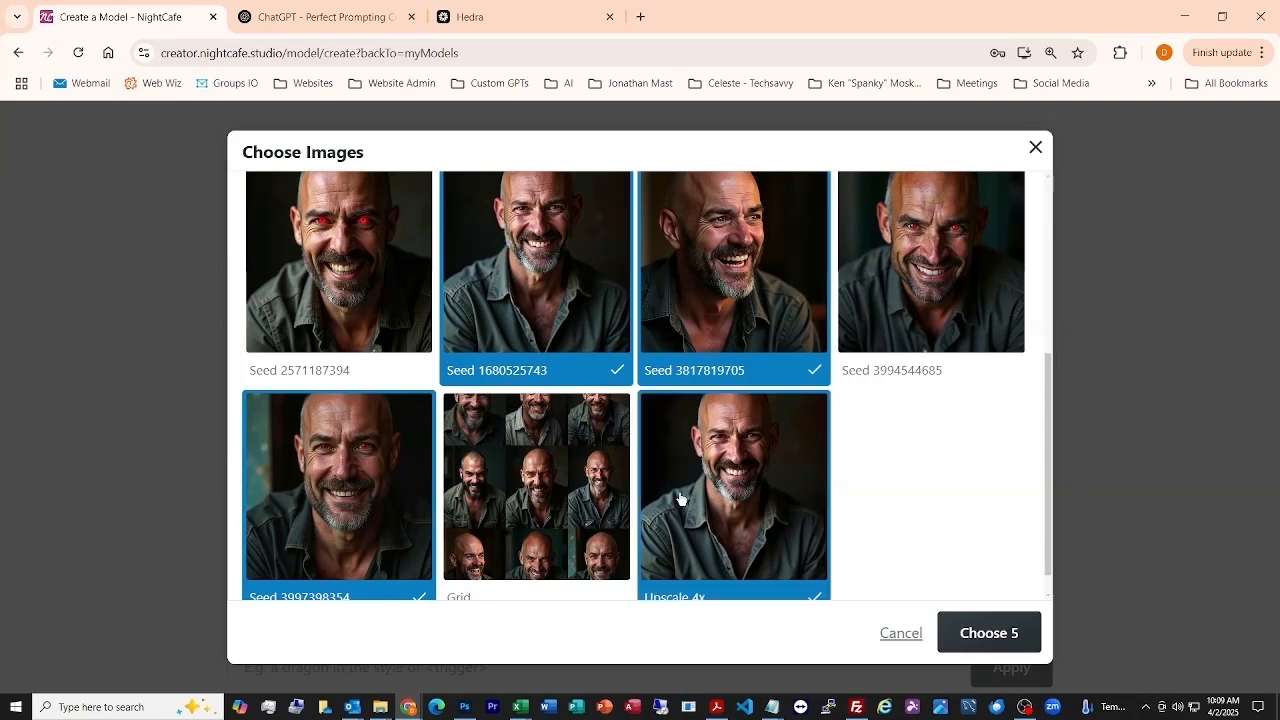
click(976, 631)
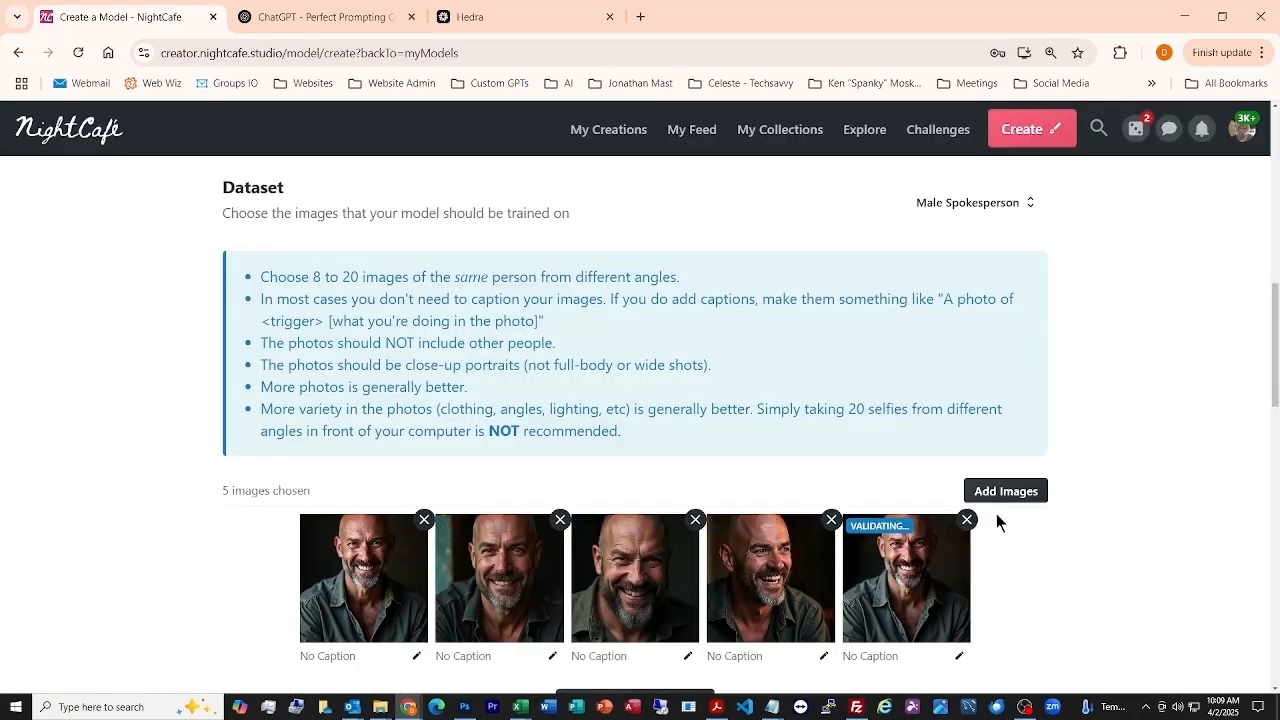
Step: Reopen the dataset's image selection and open the past creation of the bald, bearded man with serious expressions in dark shirts
click(1006, 491)
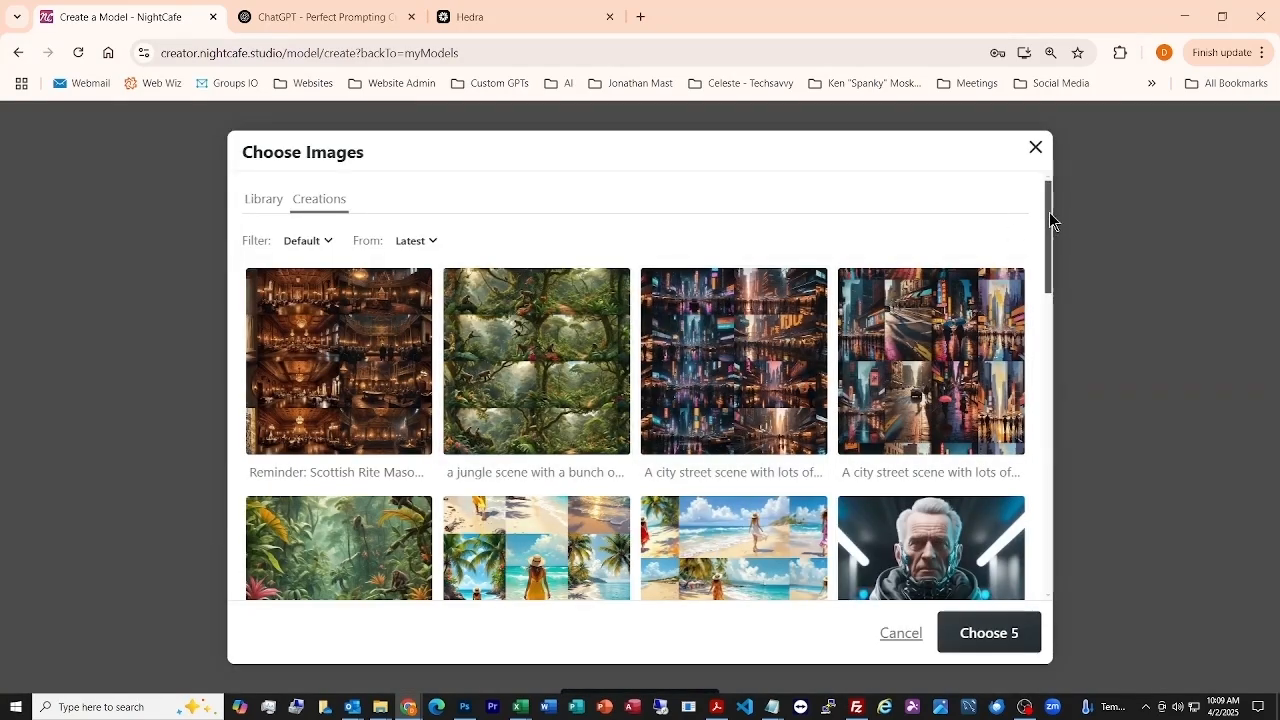
drag(1049, 222, 1048, 354)
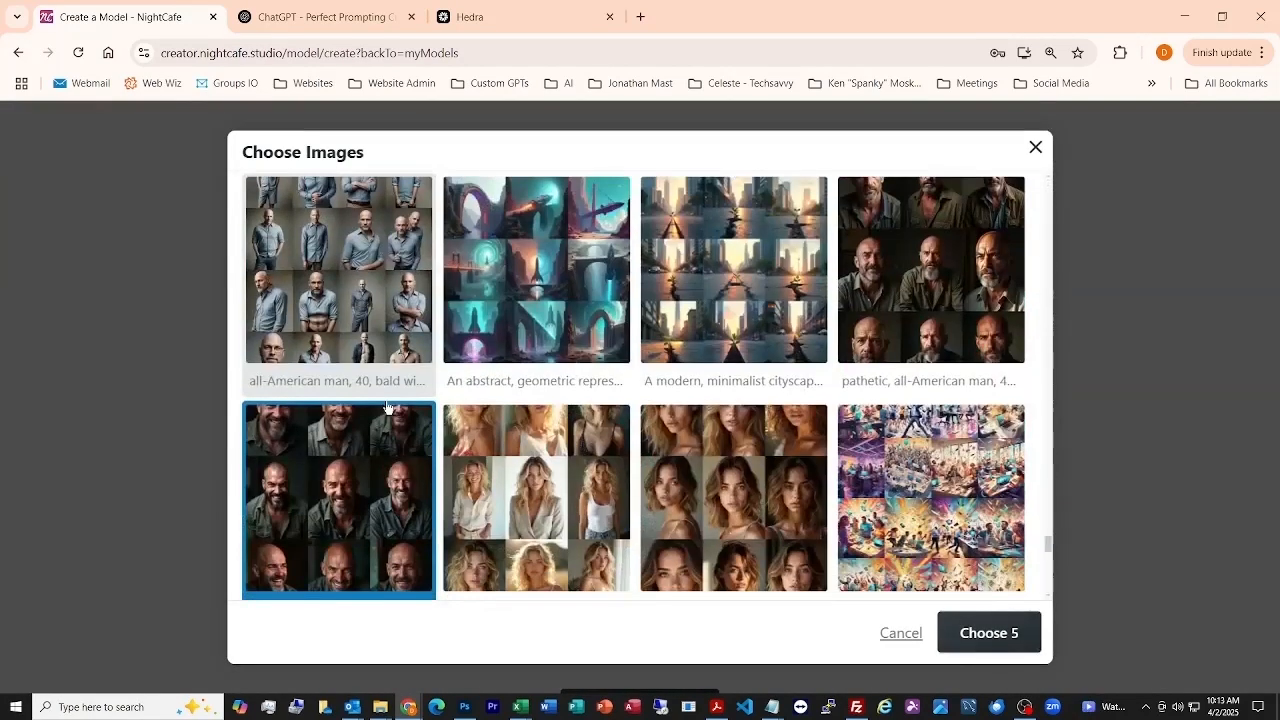
scroll(388, 407, up, 2)
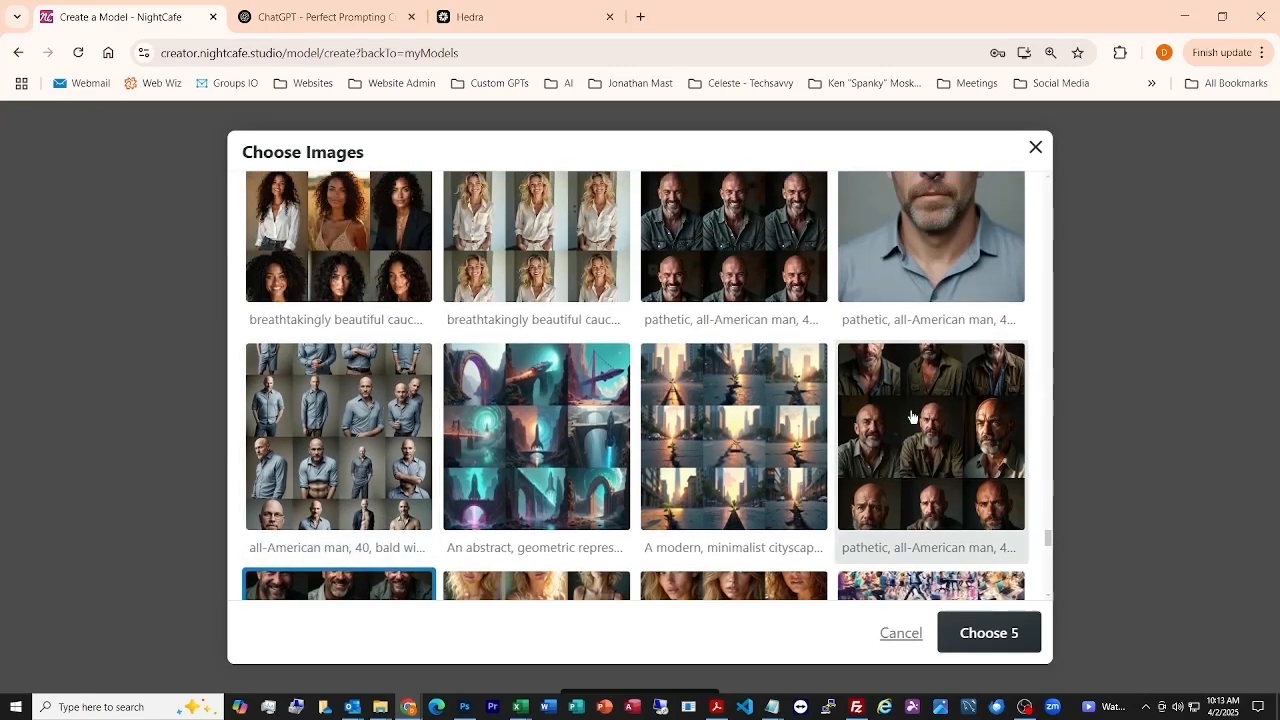
click(911, 417)
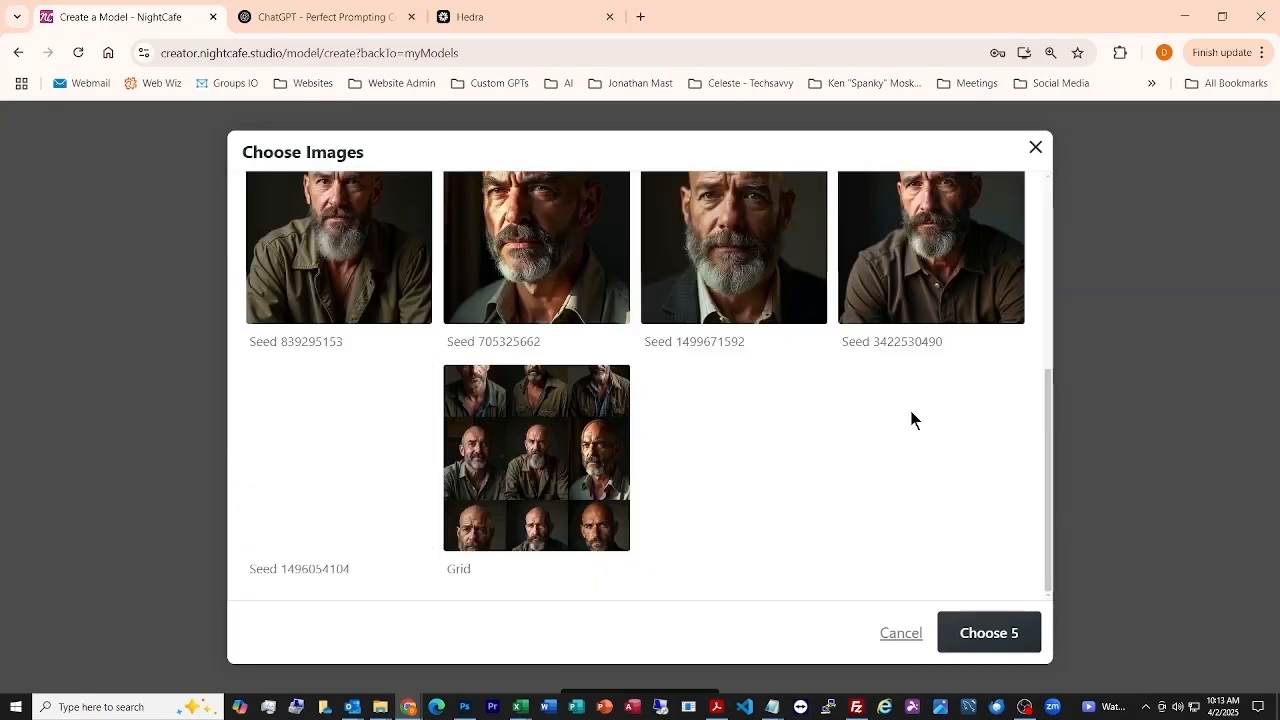
scroll(511, 462, up, 5)
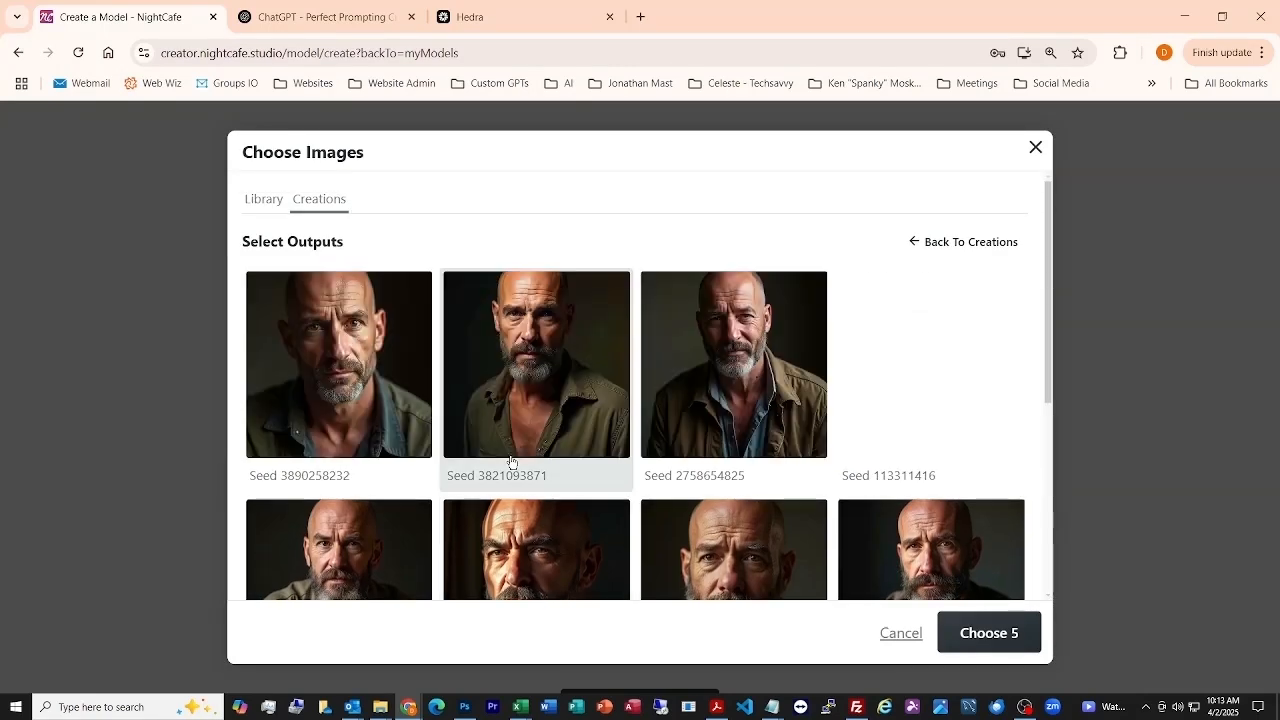
scroll(511, 462, down, 1)
scroll(511, 462, up, 1)
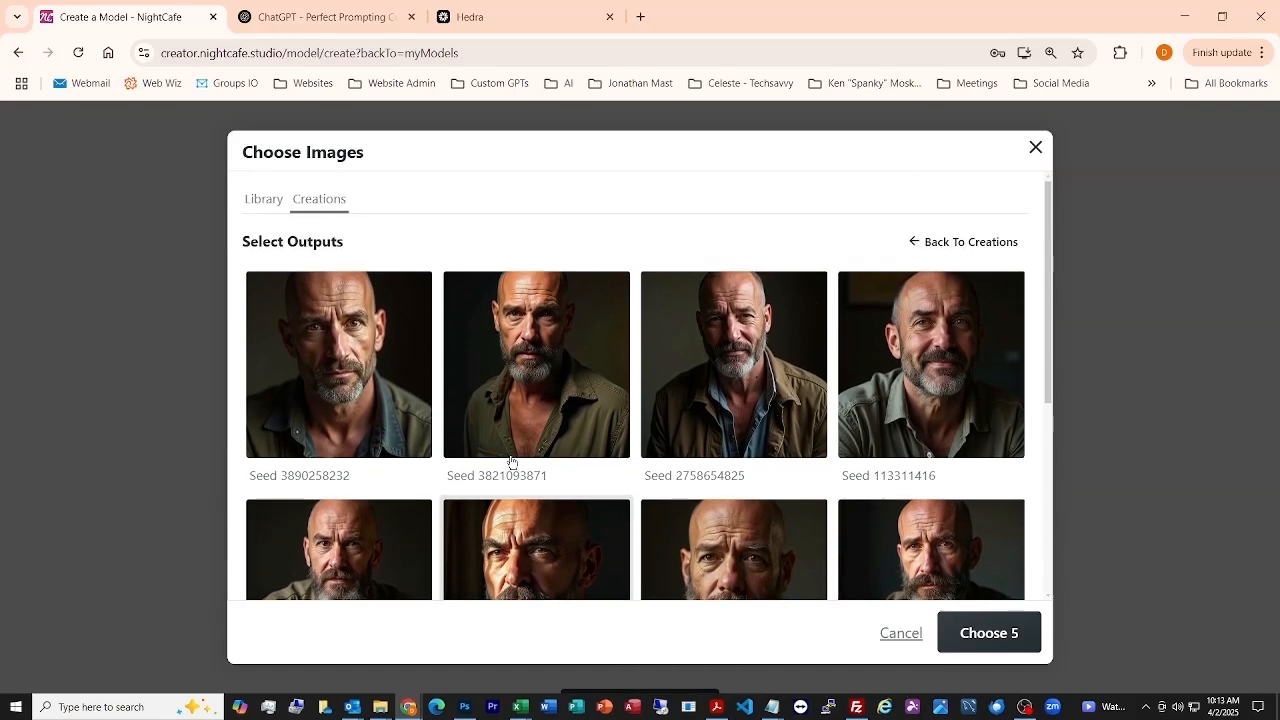
click(363, 386)
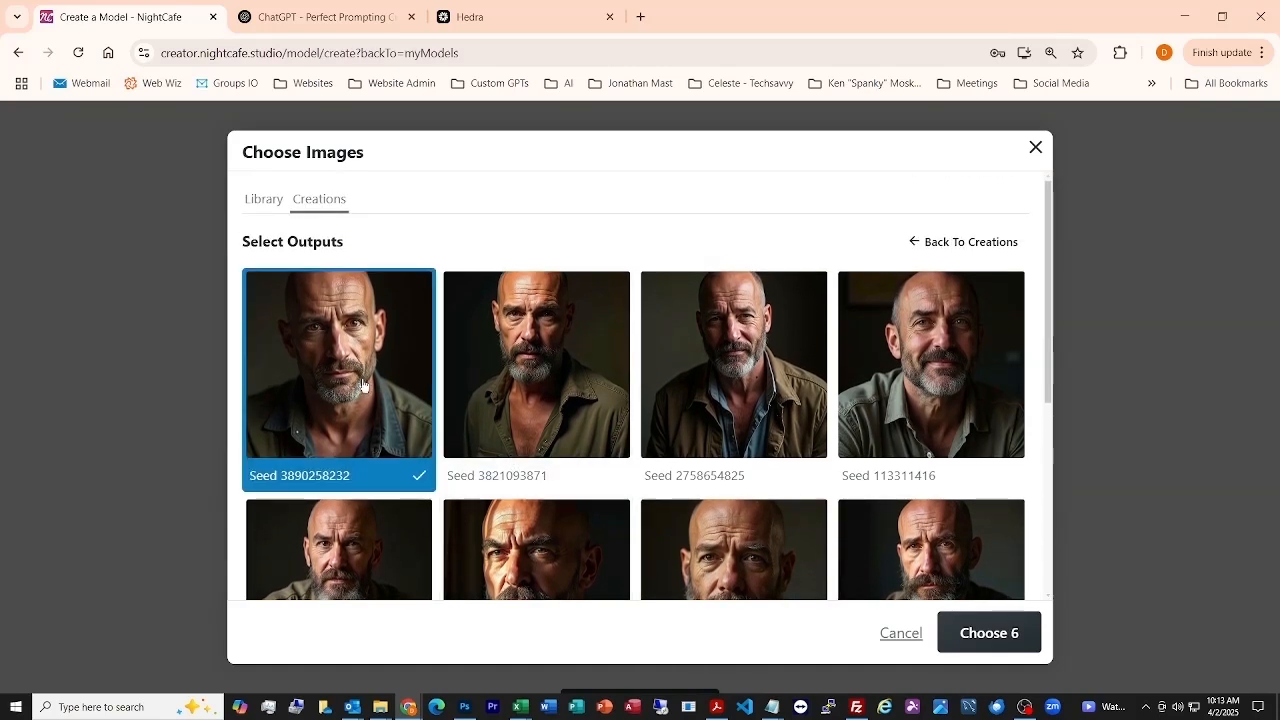
click(561, 376)
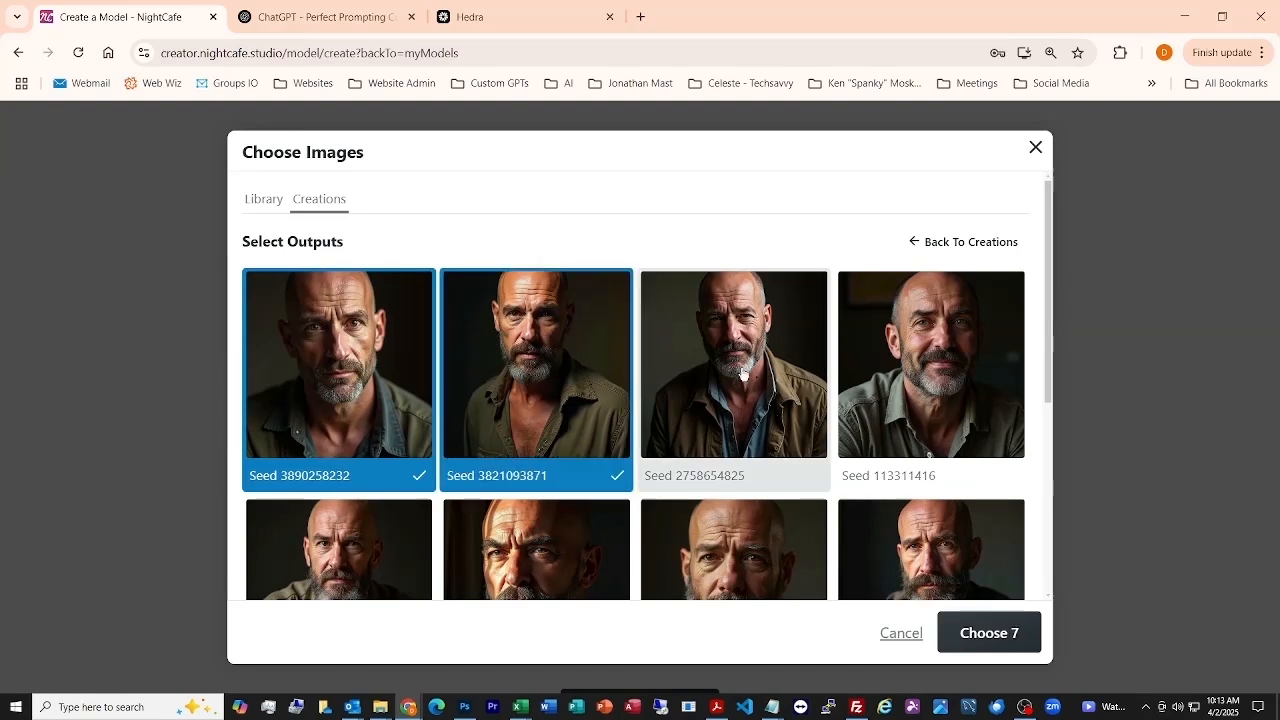
click(940, 365)
scroll(940, 365, down, 2)
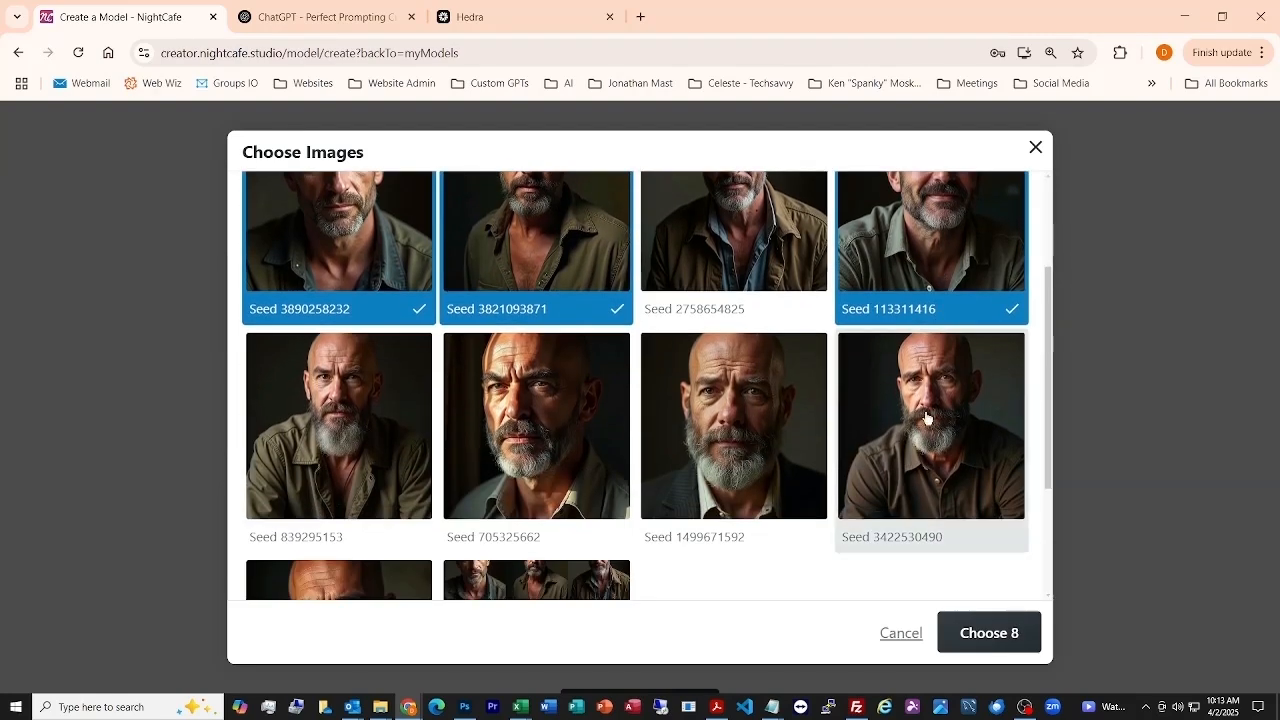
click(930, 425)
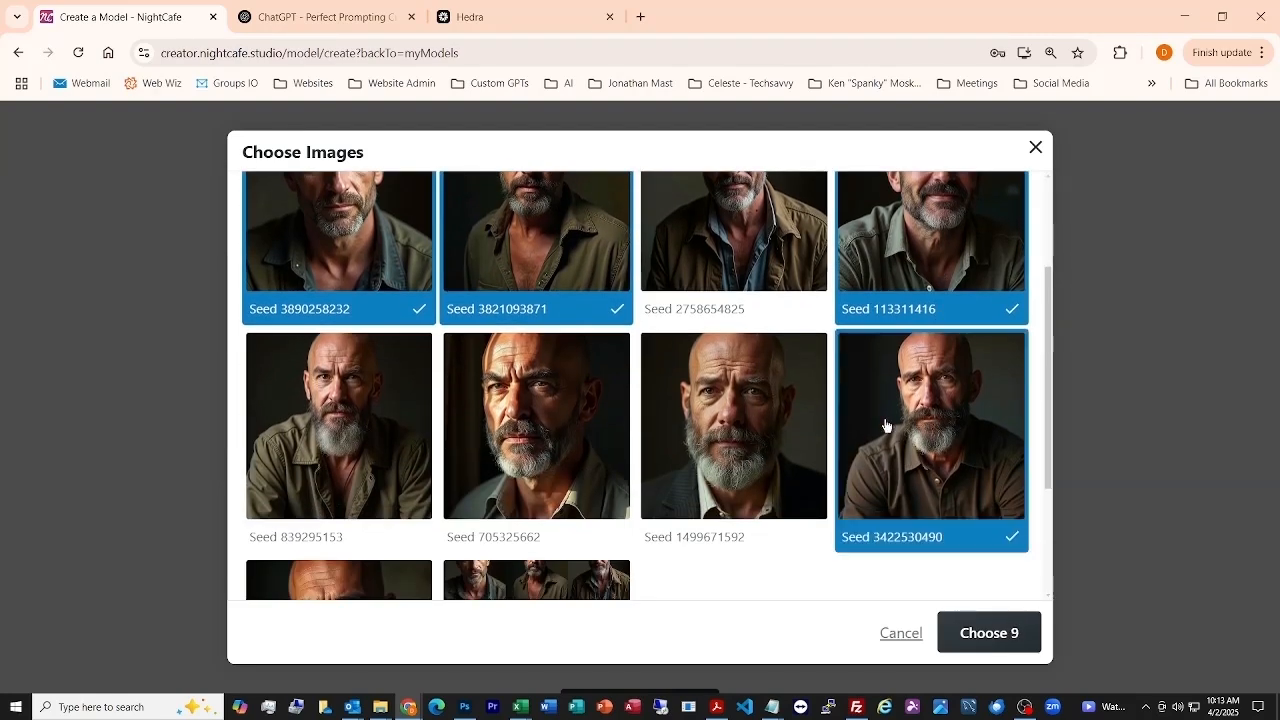
click(555, 428)
scroll(557, 429, down, 1)
scroll(557, 429, down, 3)
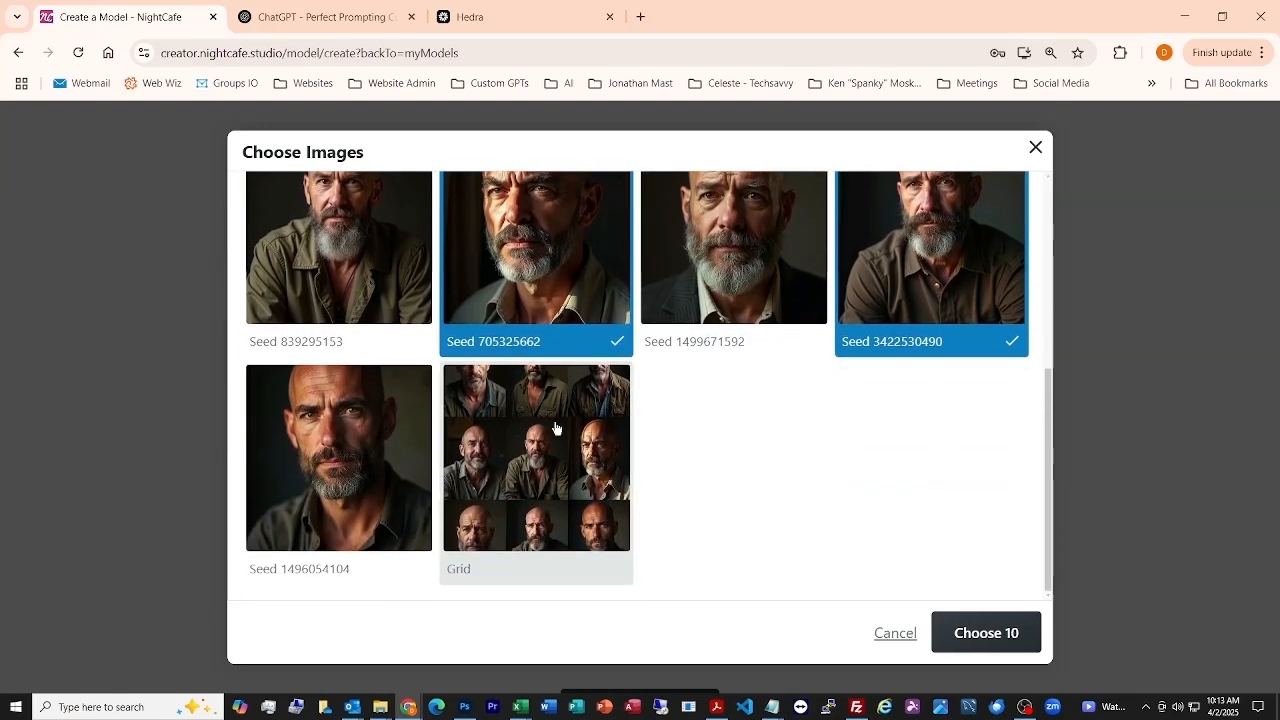
click(361, 456)
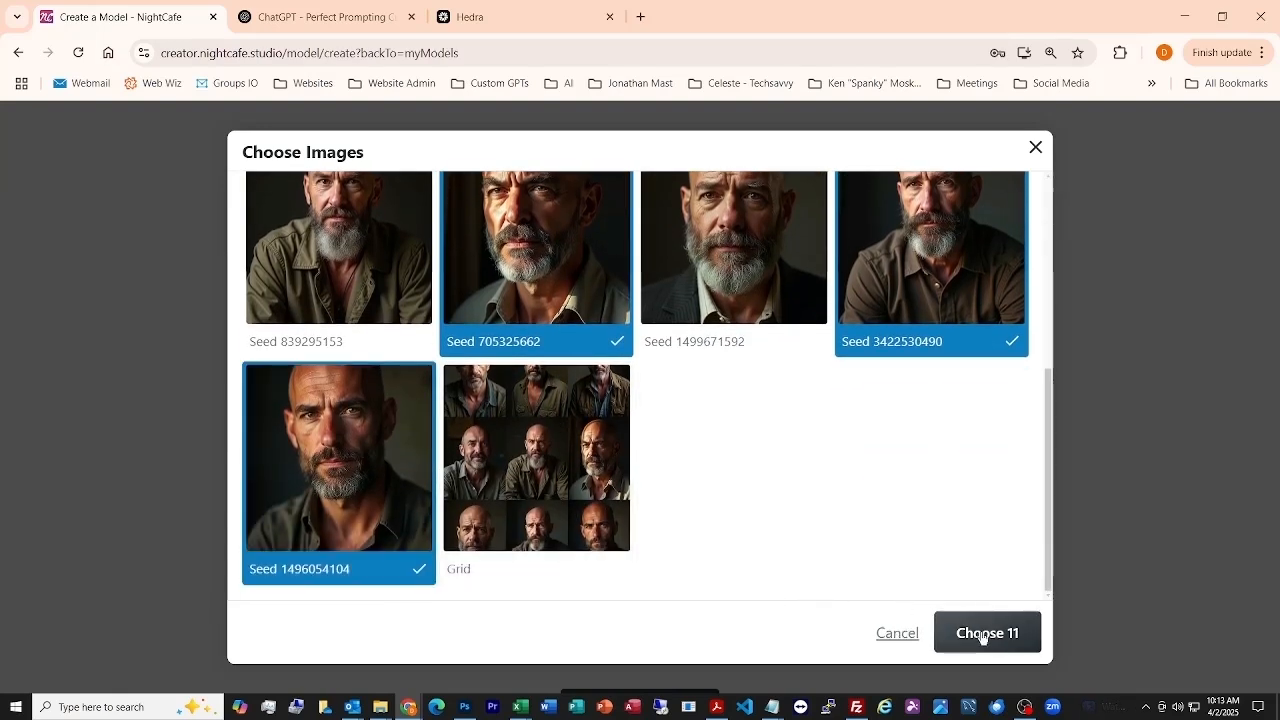
click(981, 637)
Step: Browse the past creations again and open the all-American man set showing him smiling in a denim-style shirt in front-facing portraits
click(1005, 491)
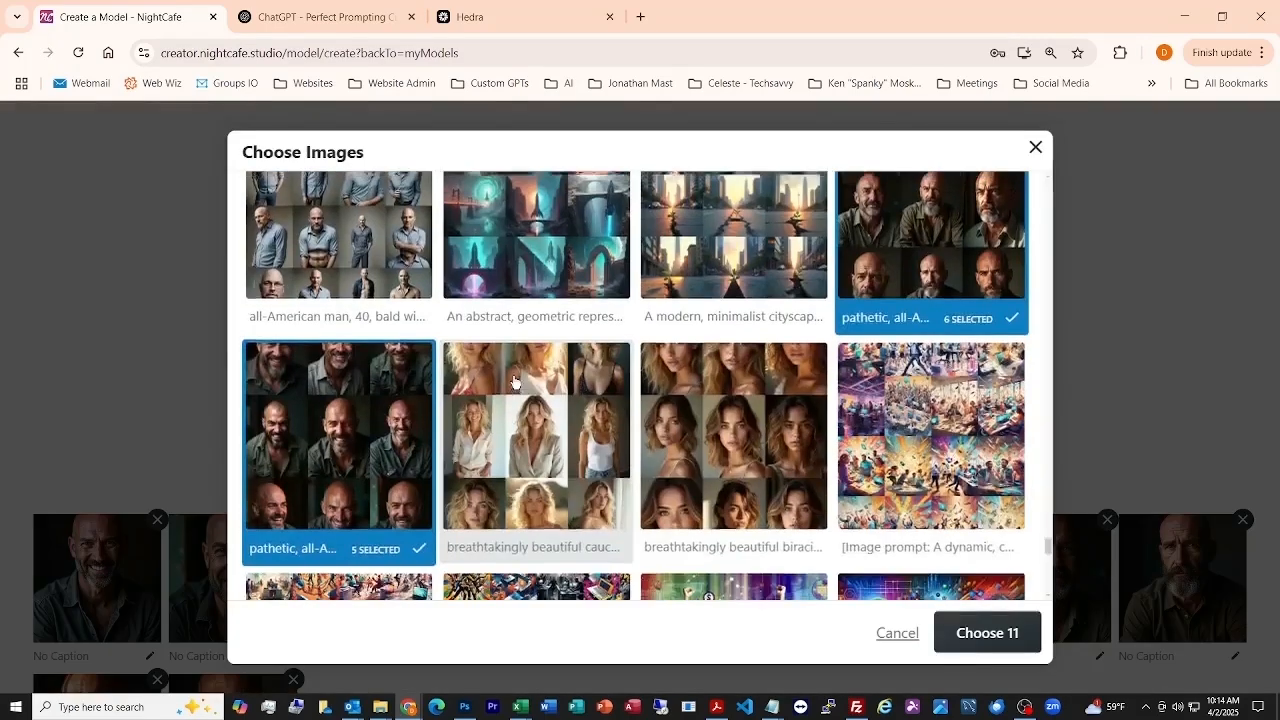
scroll(514, 383, down, 5)
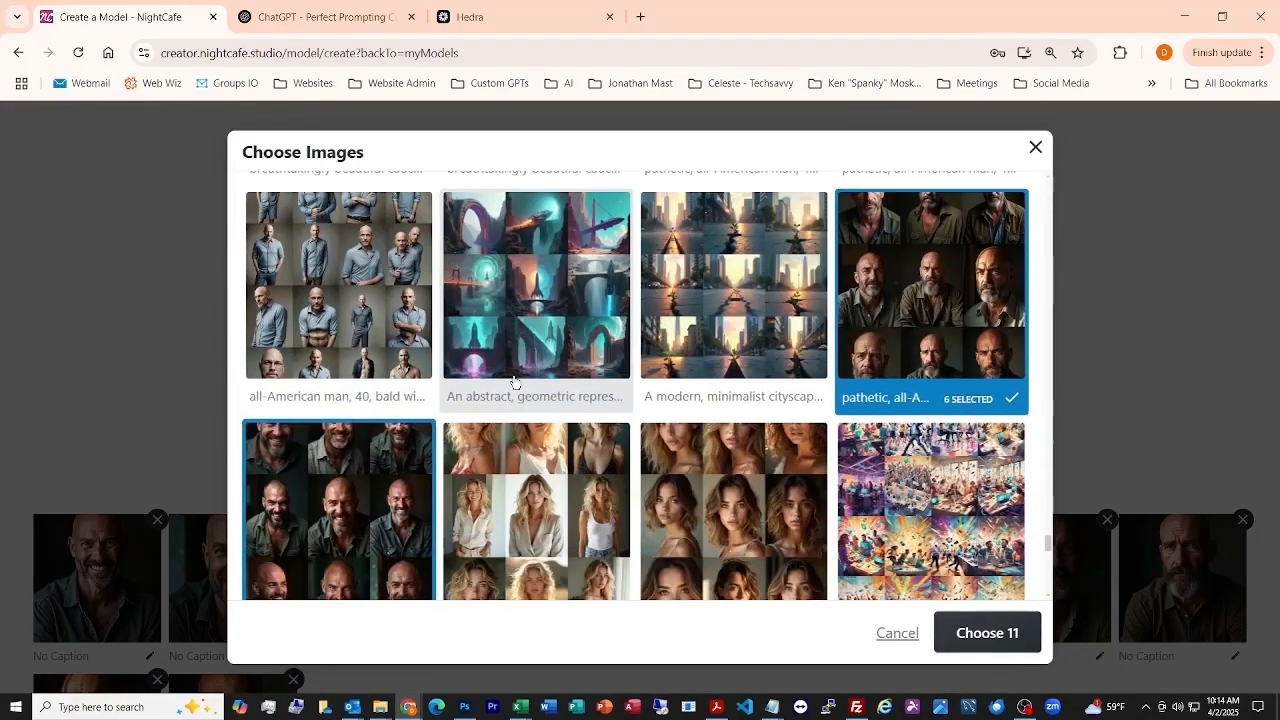
scroll(515, 382, down, 3)
scroll(515, 382, up, 2)
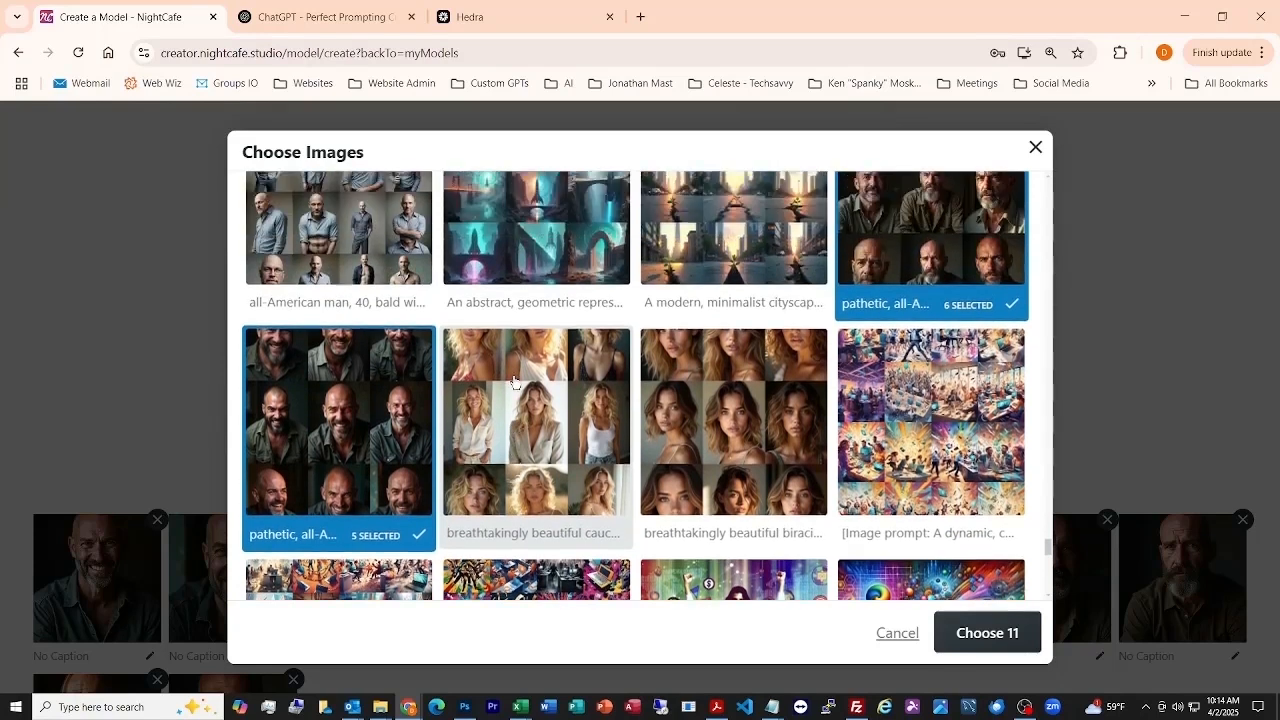
scroll(514, 382, up, 2)
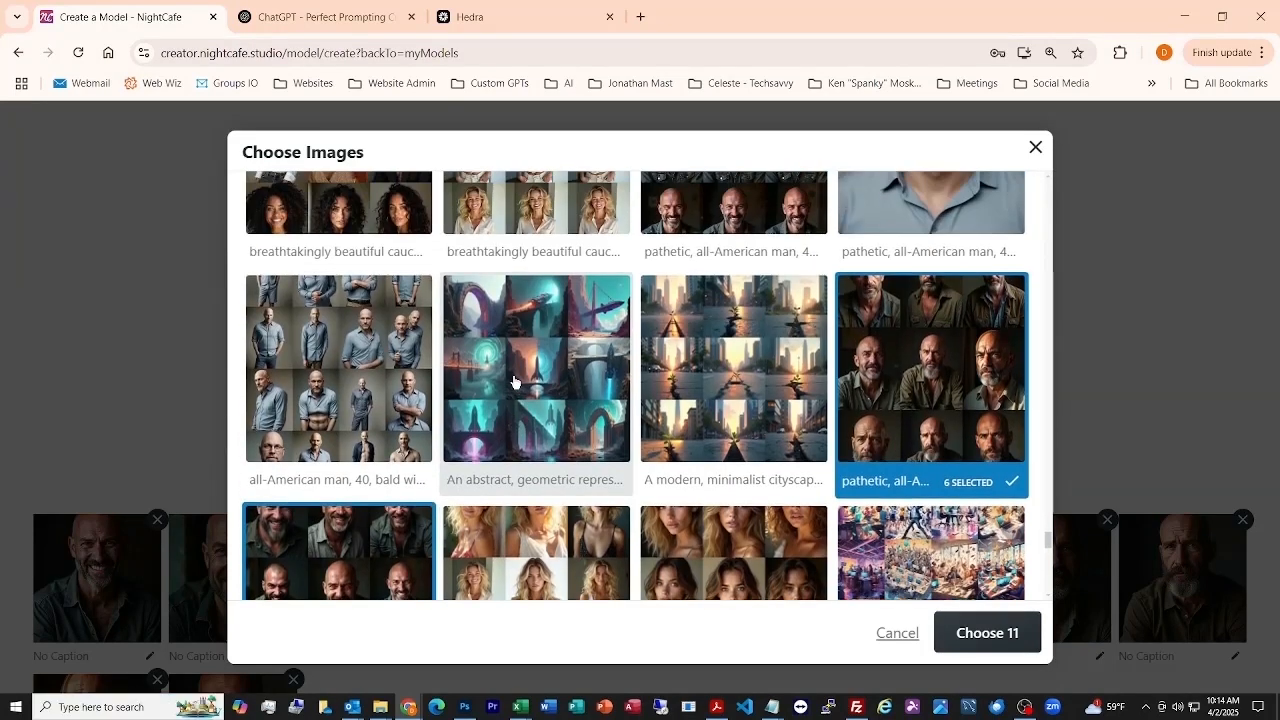
scroll(514, 382, up, 2)
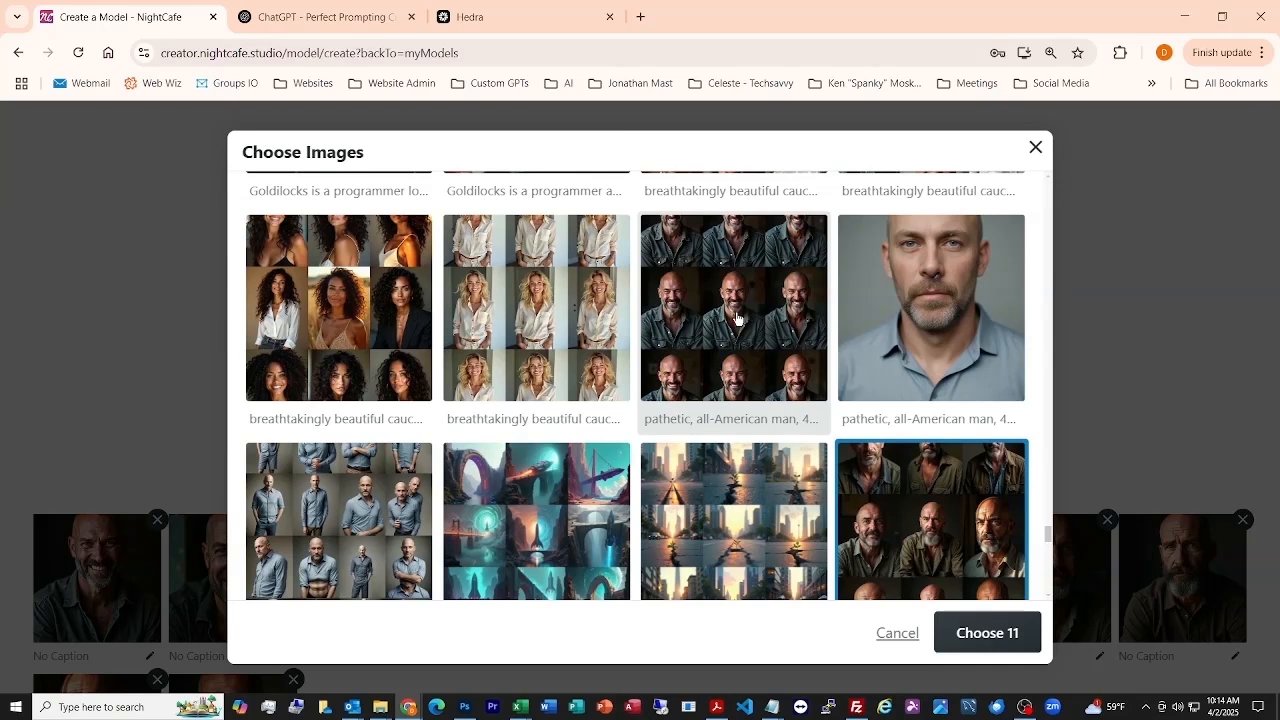
scroll(738, 319, down, 10)
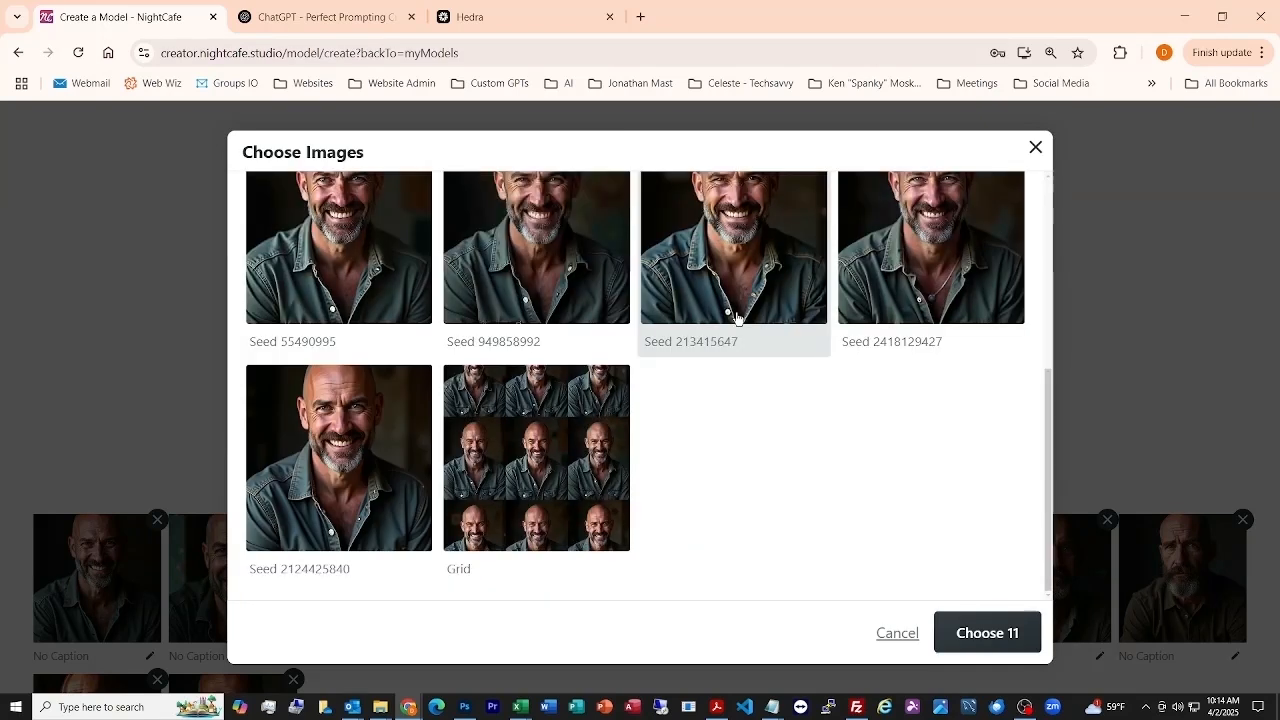
scroll(700, 449, up, 10)
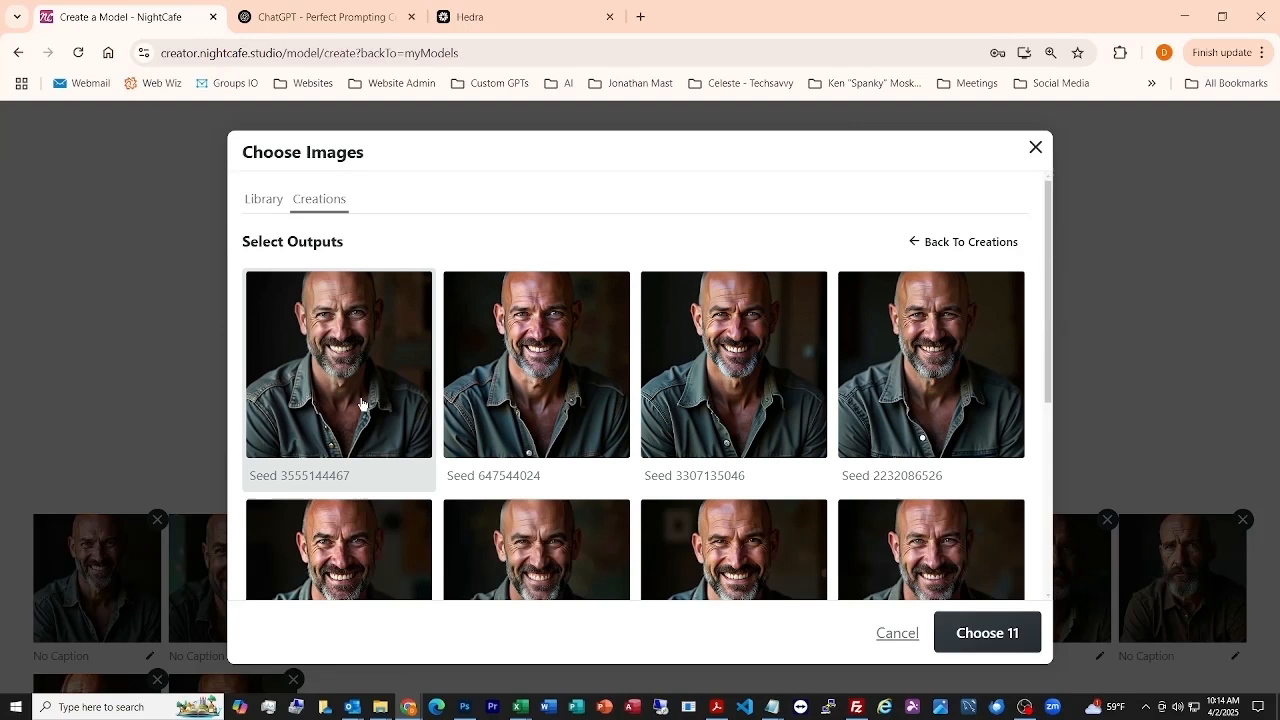
click(362, 403)
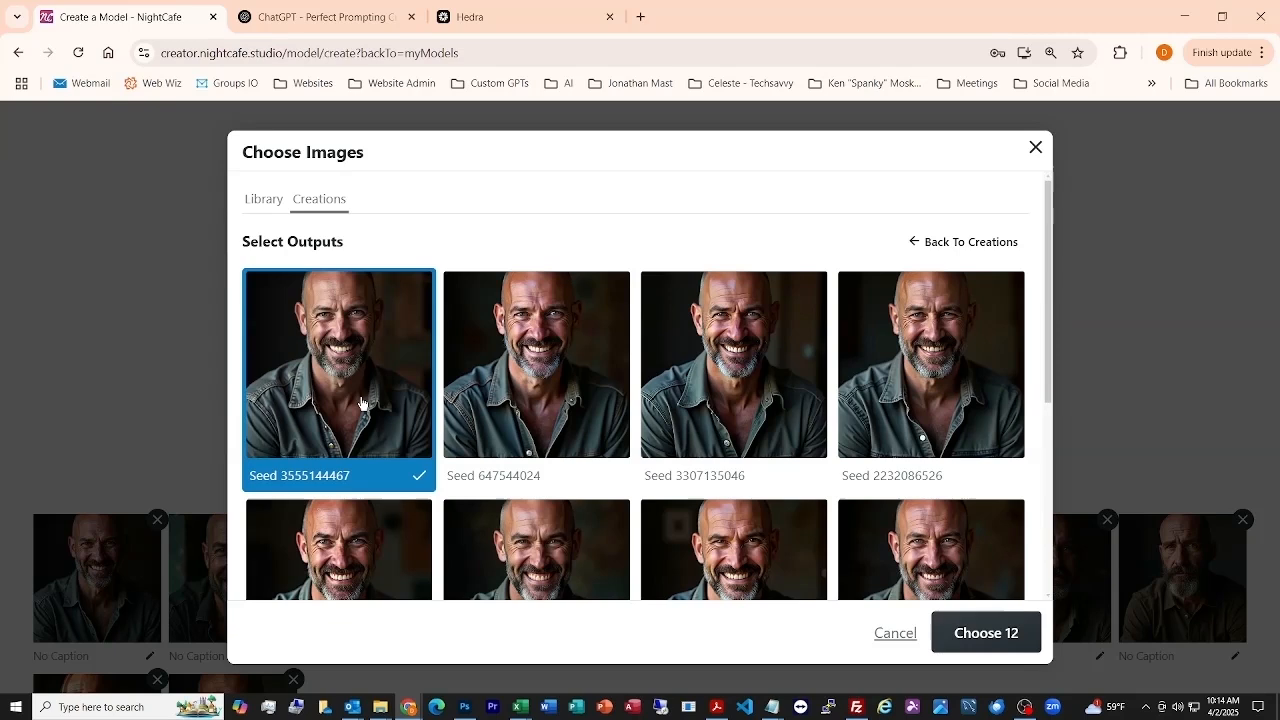
scroll(362, 403, down, 2)
scroll(362, 403, up, 1)
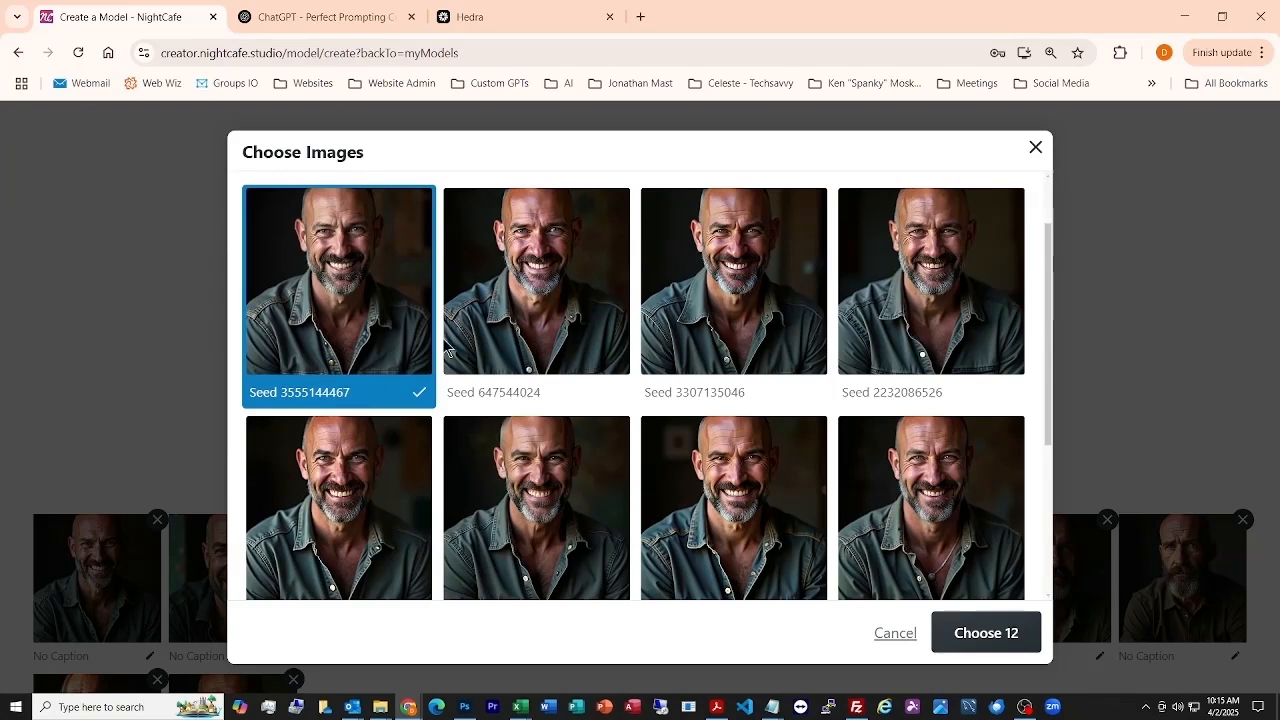
click(525, 308)
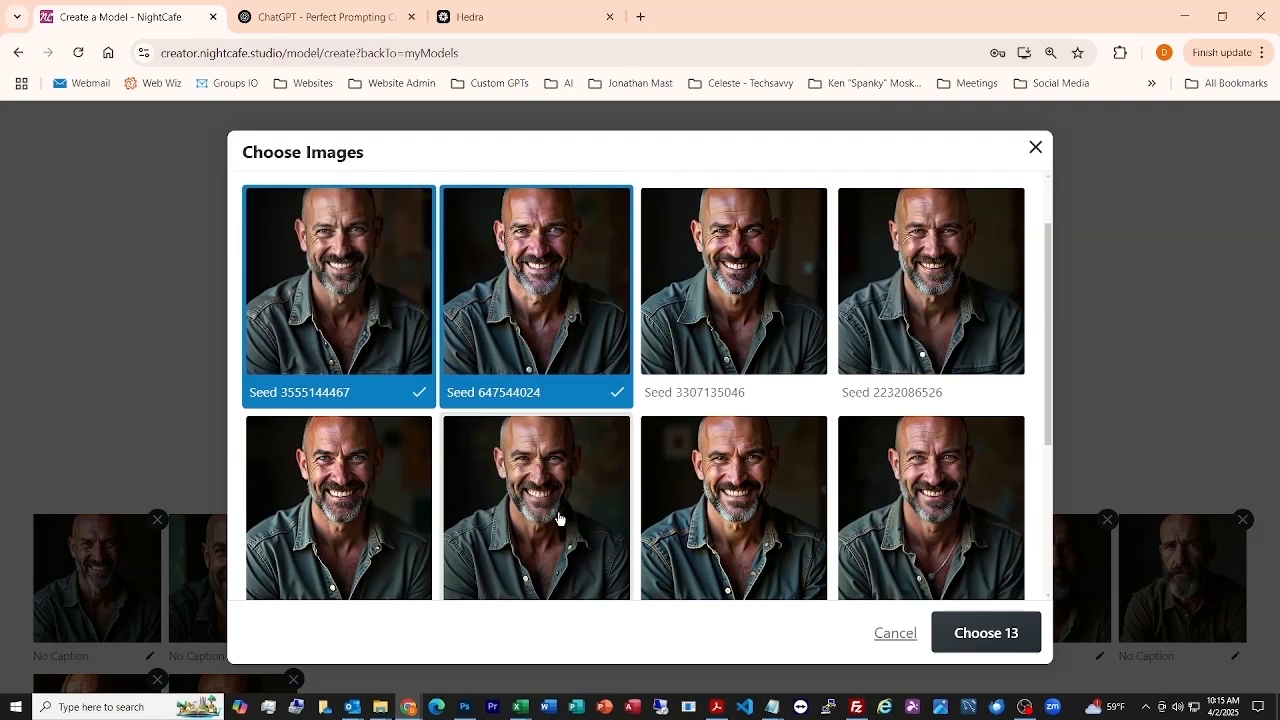
scroll(560, 518, down, 3)
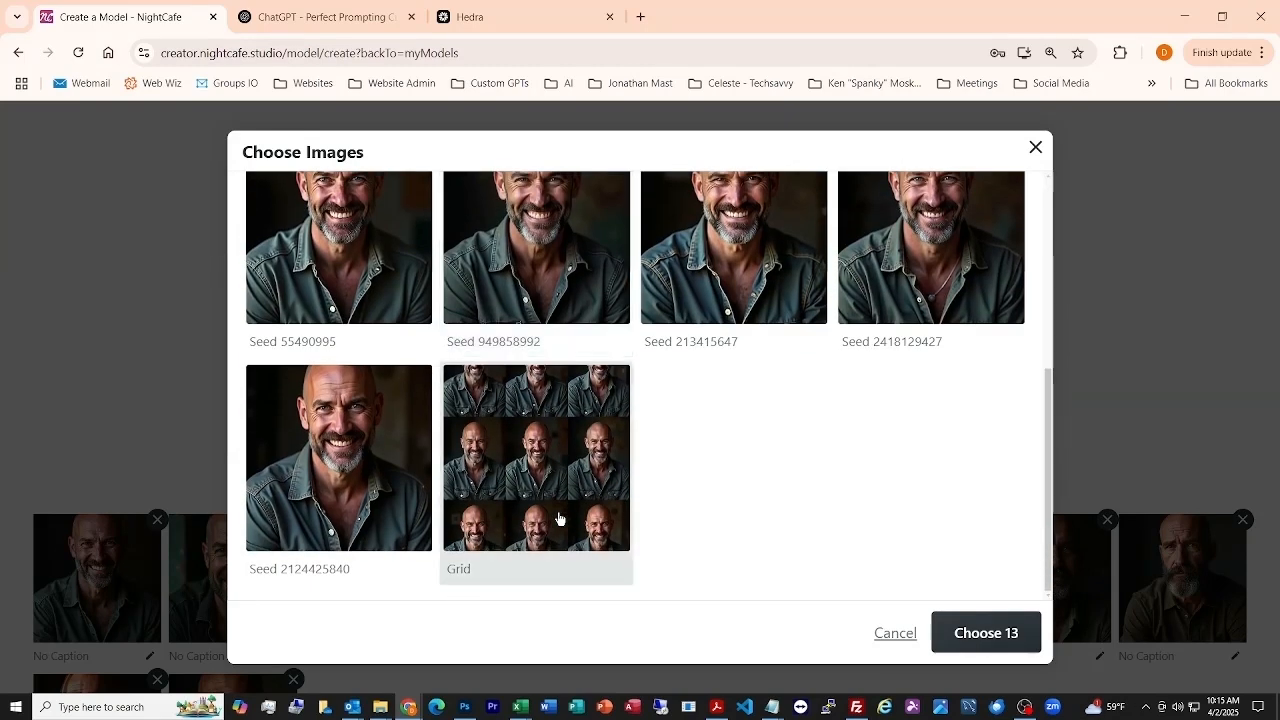
scroll(560, 518, up, 2)
click(317, 578)
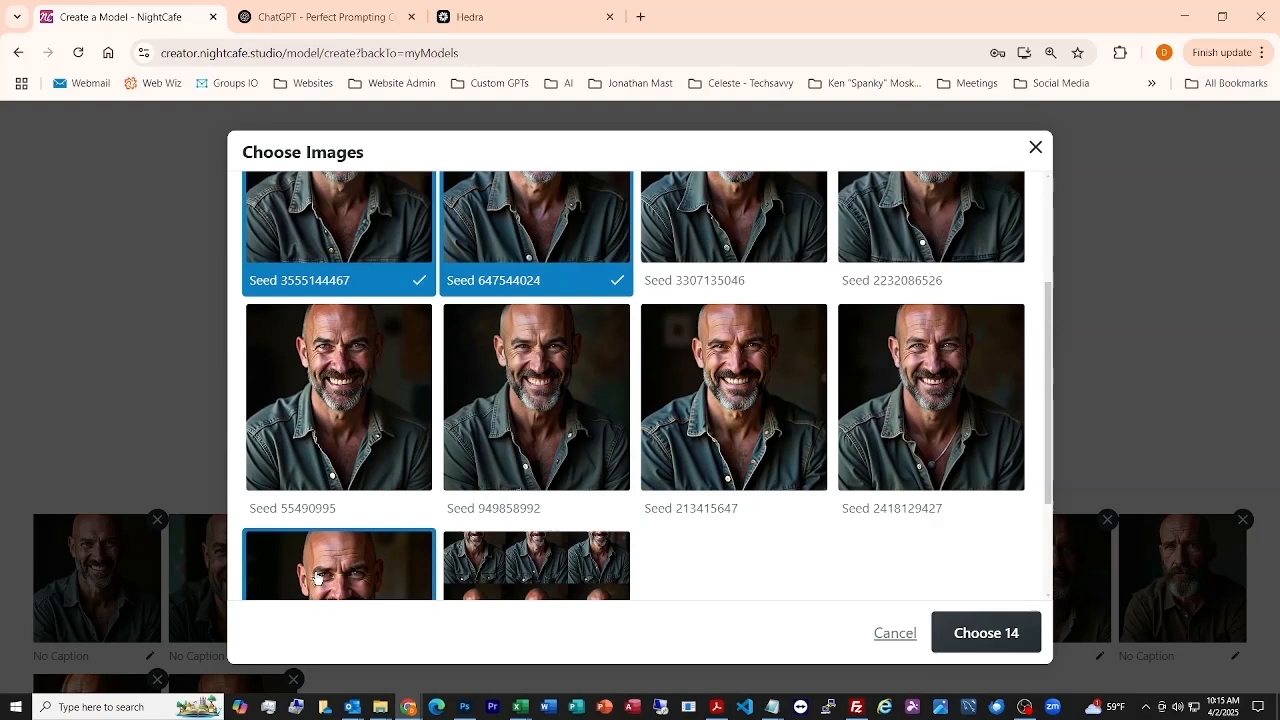
click(340, 428)
scroll(693, 450, up, 3)
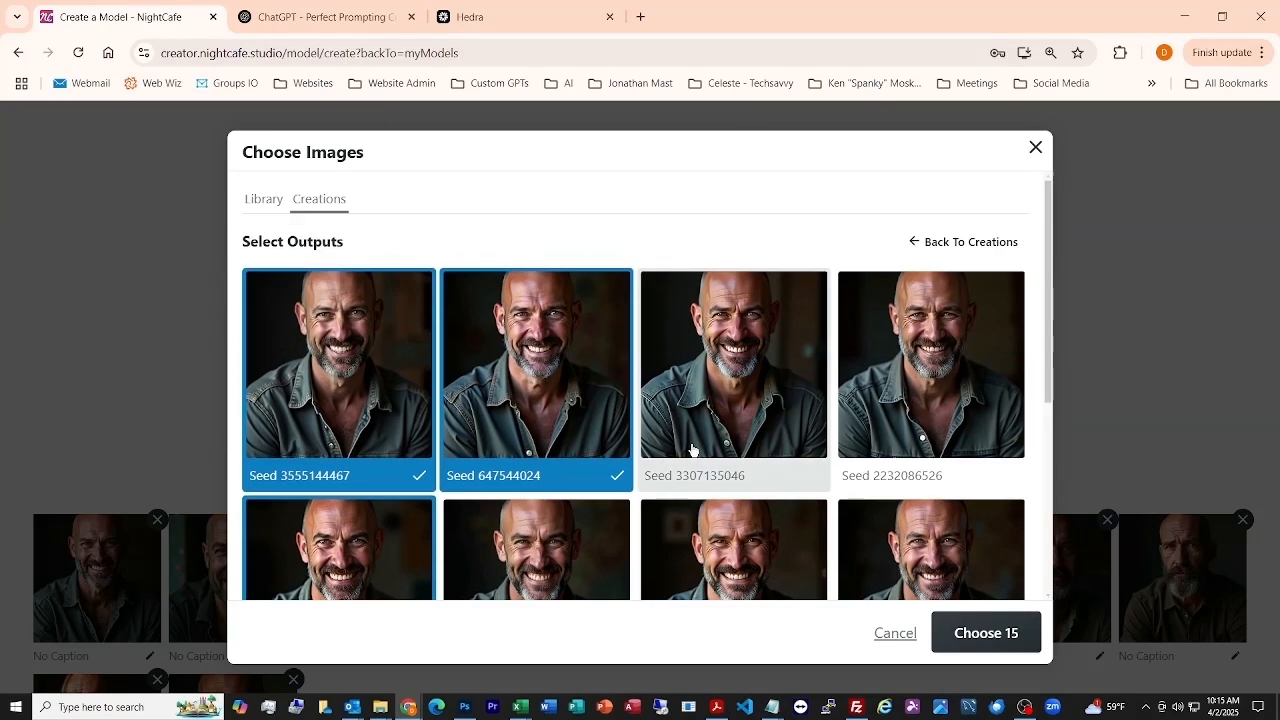
click(985, 640)
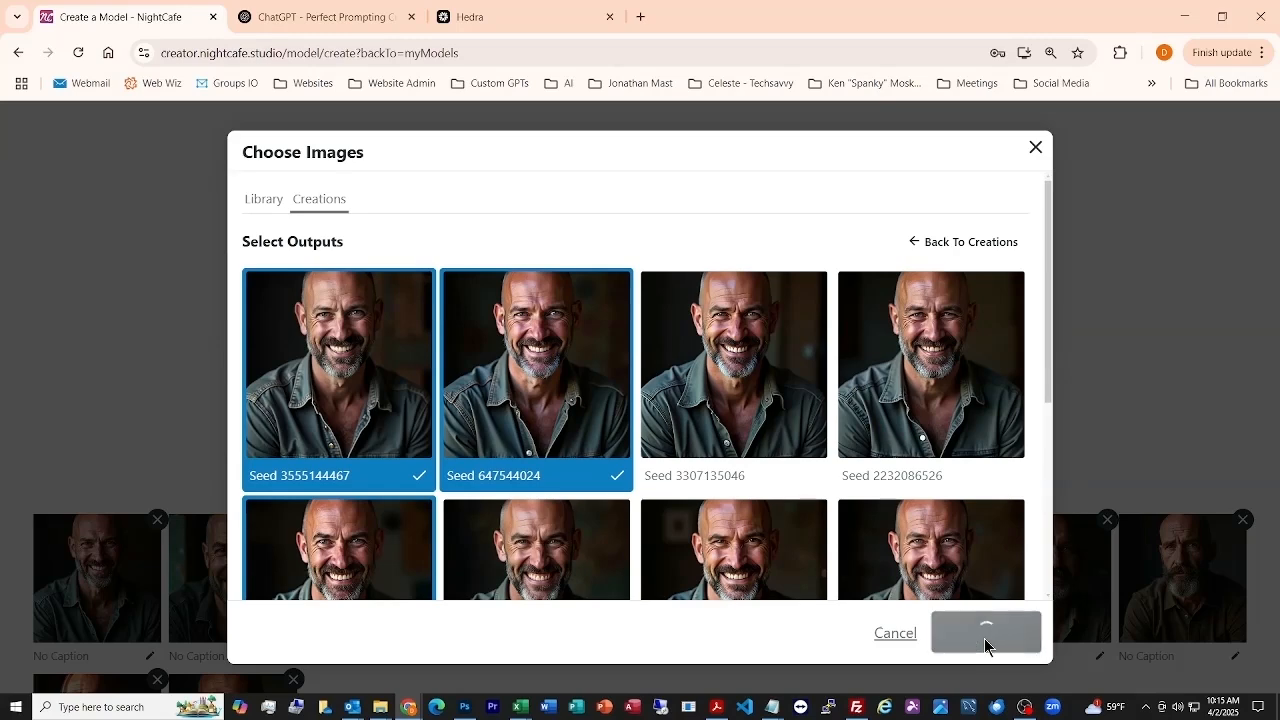
Step: Apply the quick caption "male-spokesperson" to all dataset images that have no caption yet
scroll(729, 476, down, 3)
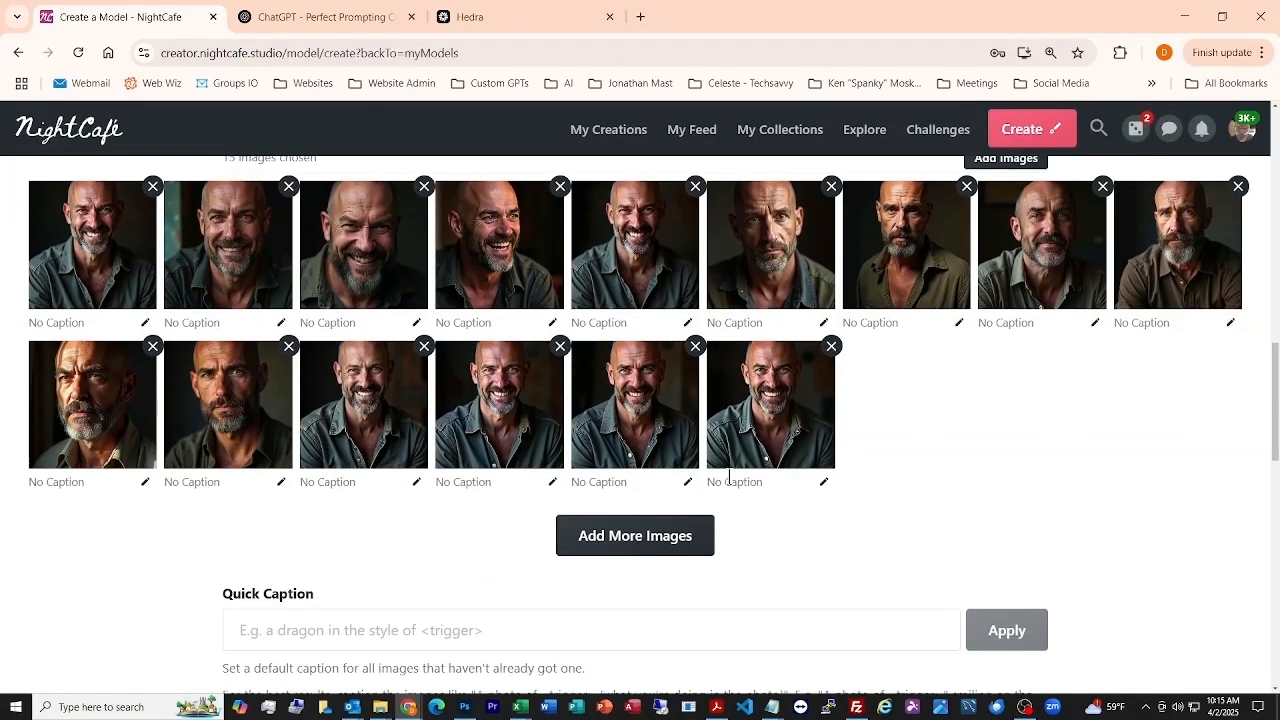
scroll(729, 476, up, 10)
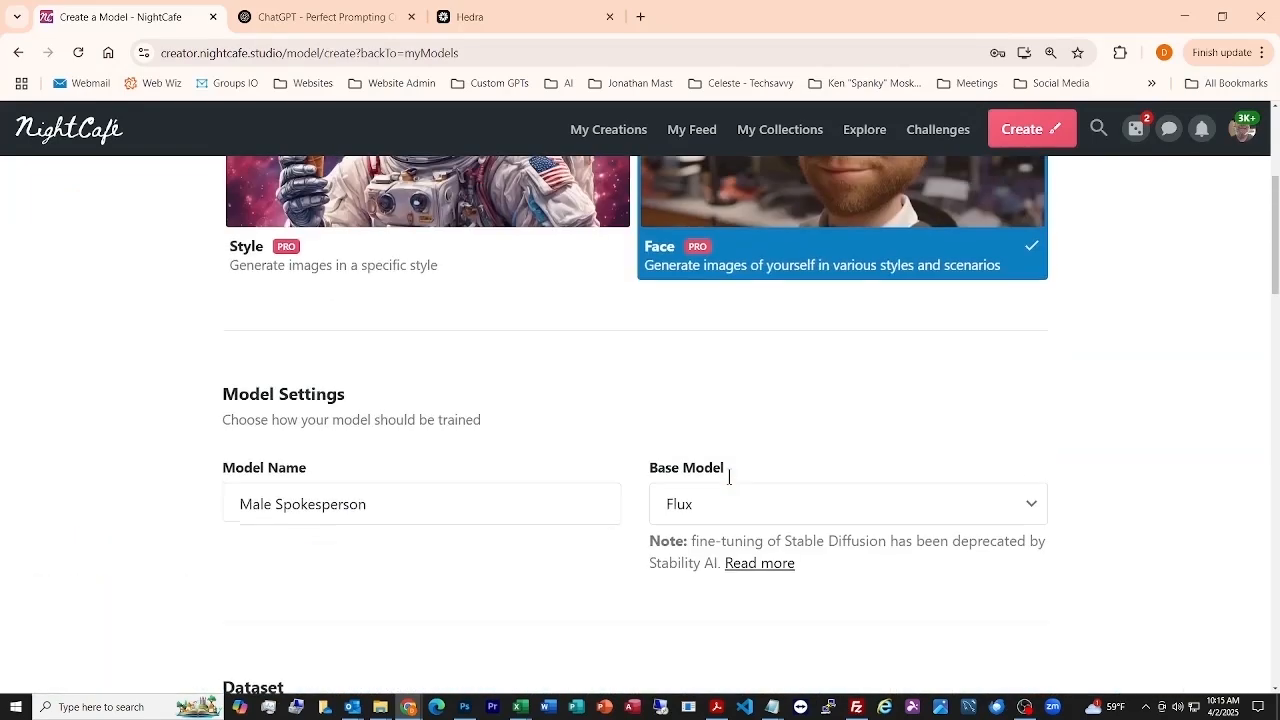
scroll(834, 383, down, 4)
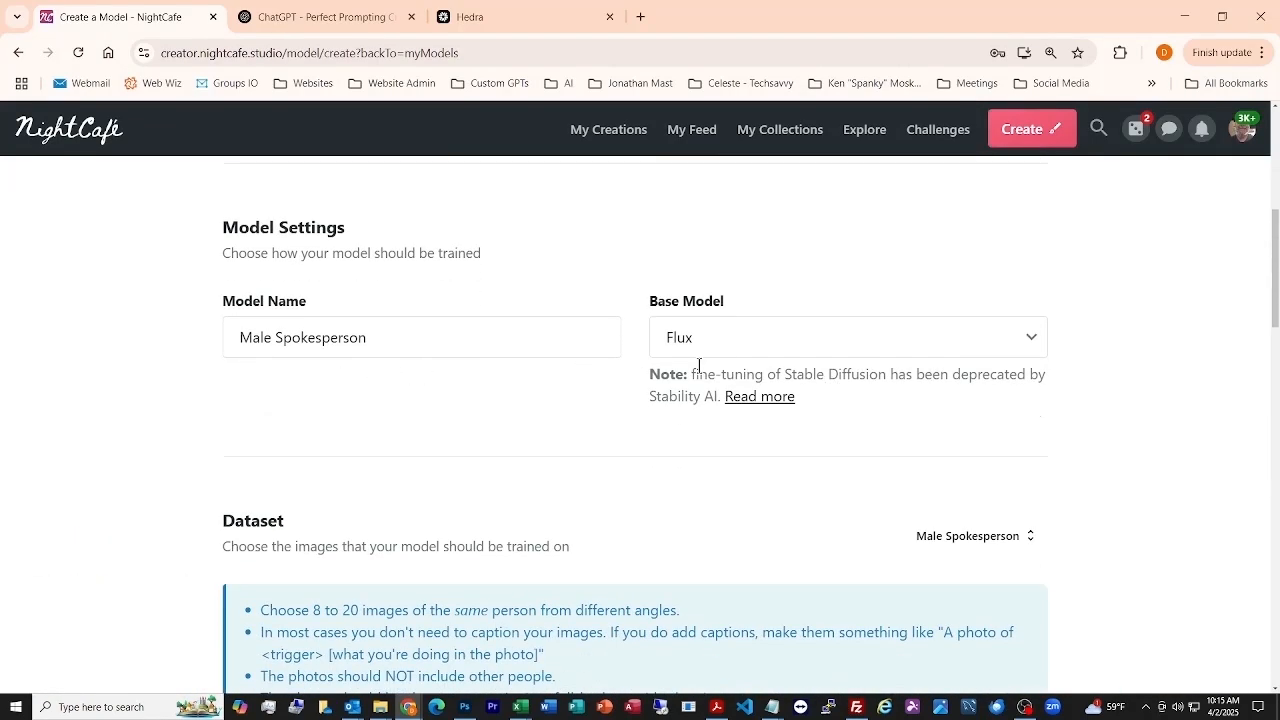
scroll(699, 366, down, 7)
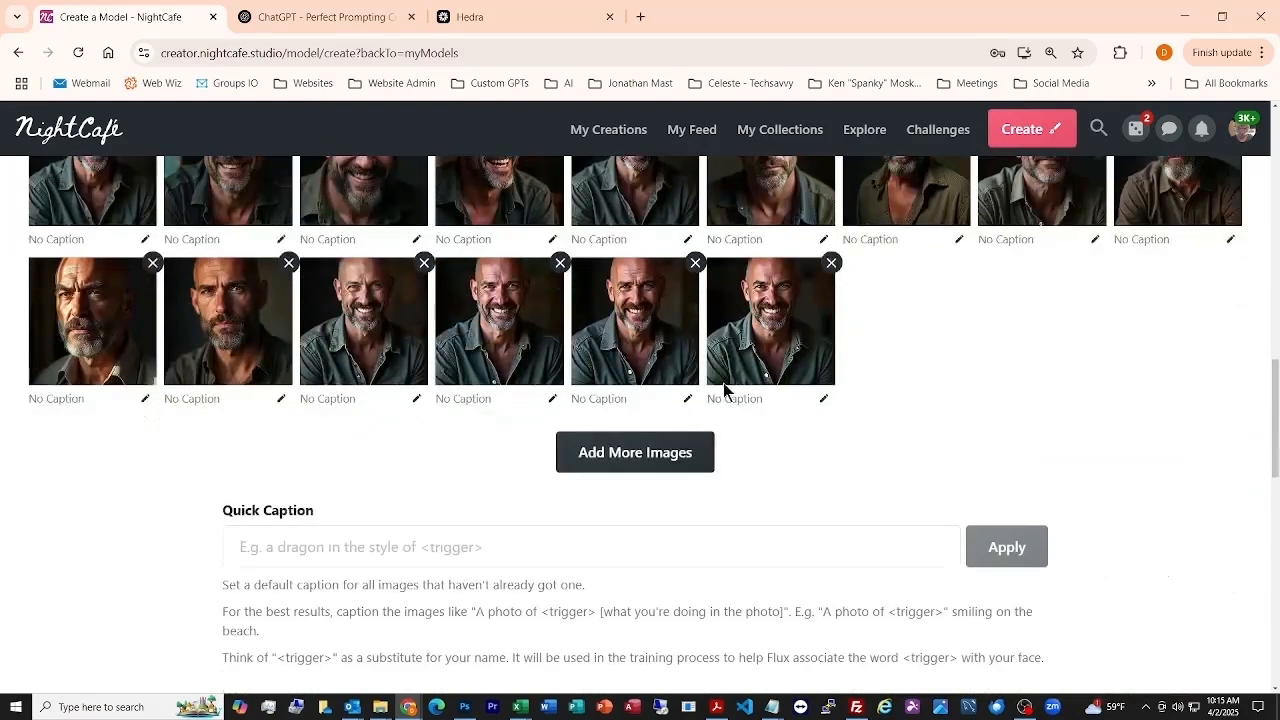
click(299, 547)
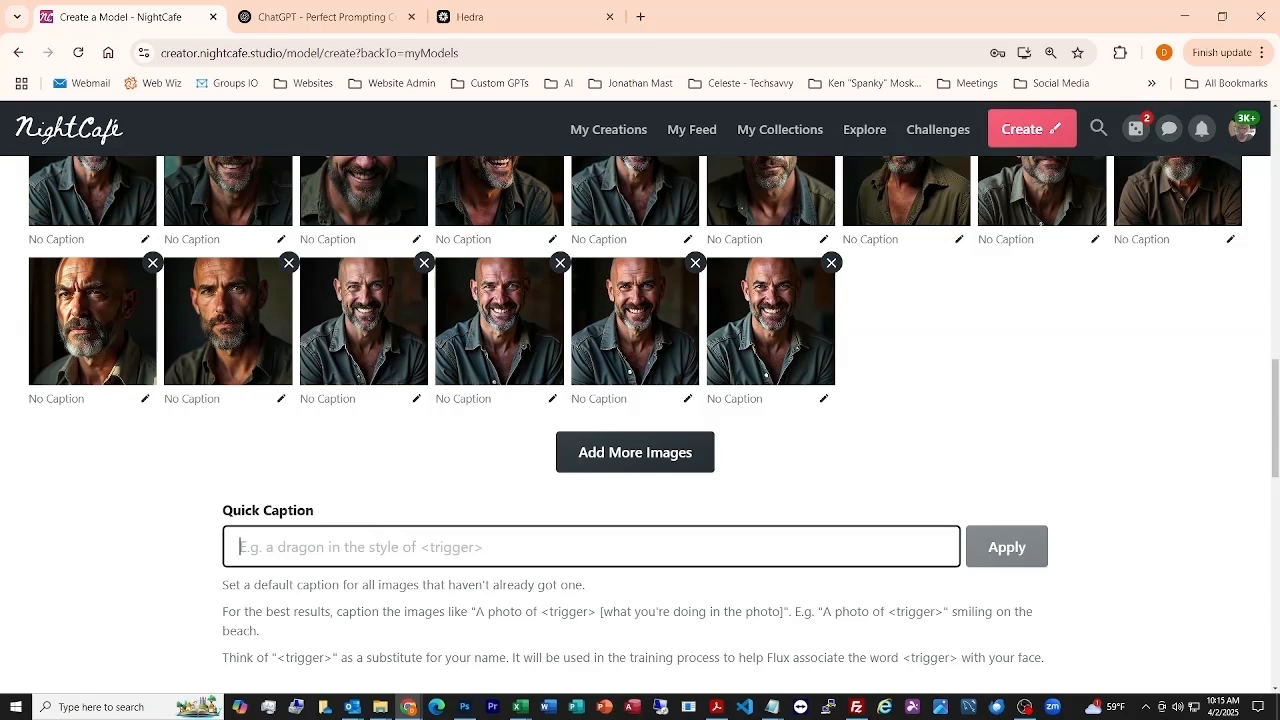
text(ma)
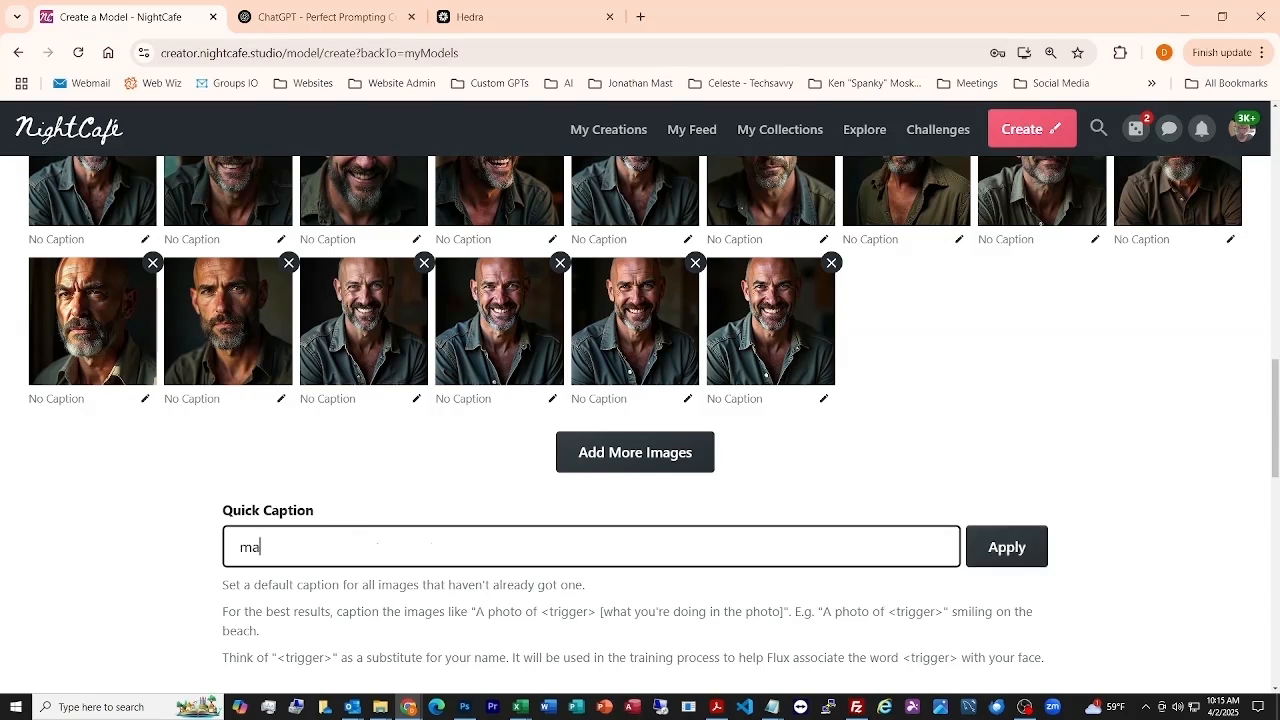
text(le-spokesperson)
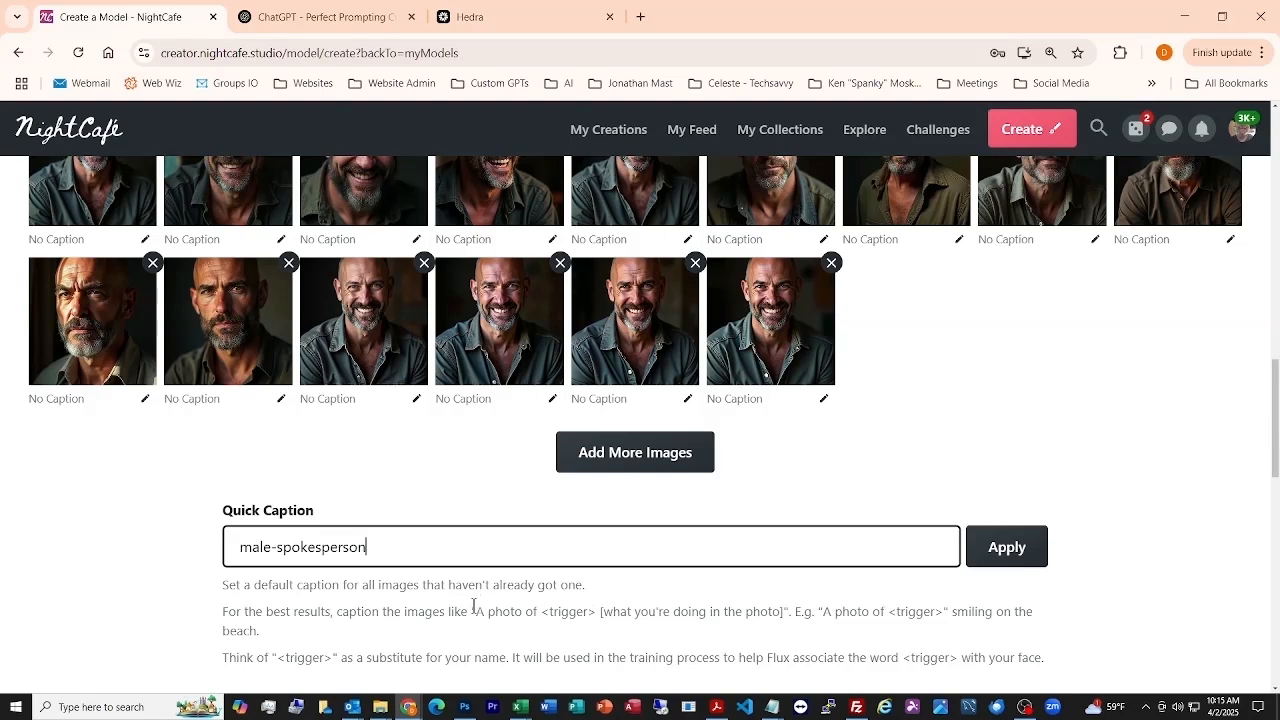
drag(473, 613, 595, 616)
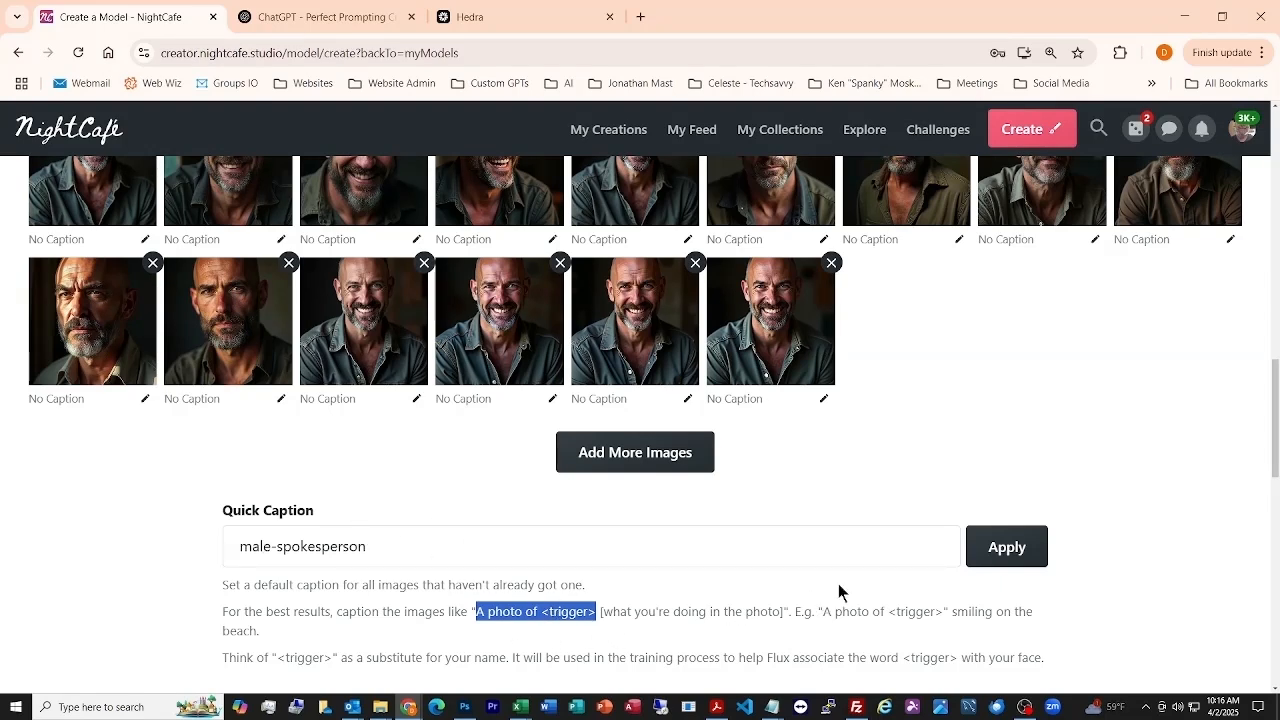
click(1020, 560)
scroll(635, 512, down, 9)
scroll(635, 512, down, 1)
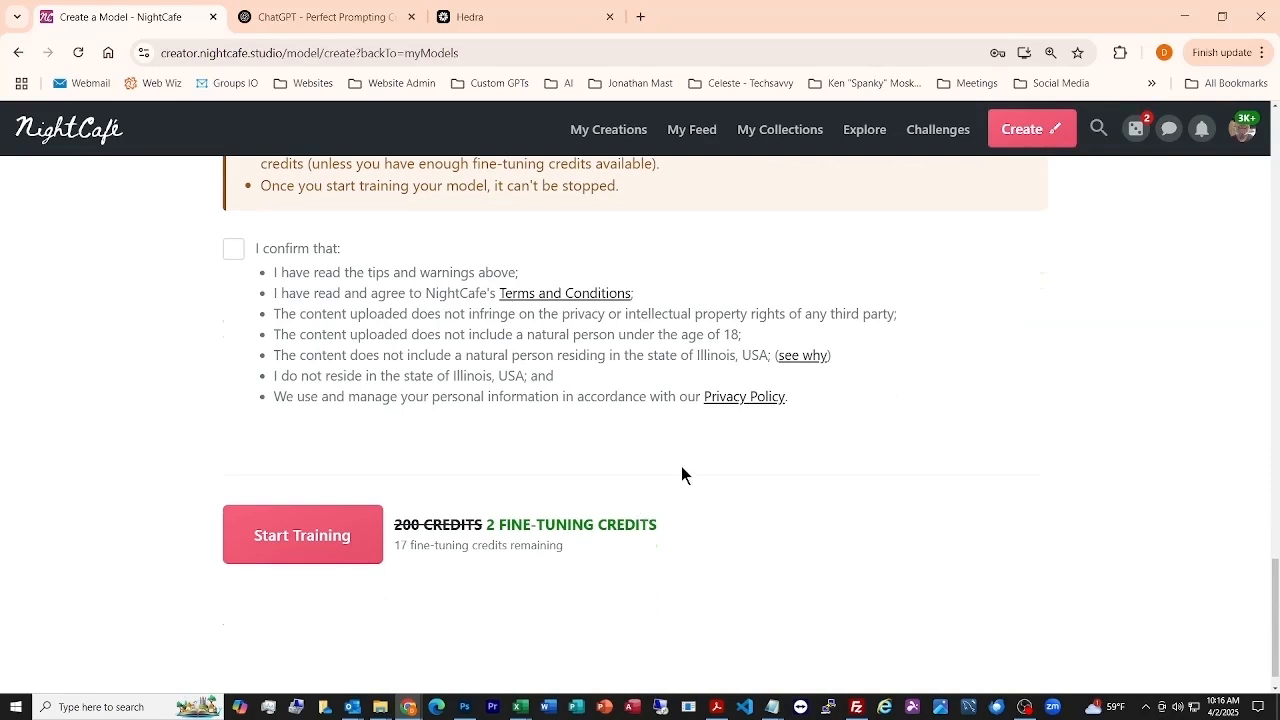
Step: Accept the training terms and confirmations, review the general warnings, and start training the Male Spokesperson model
click(234, 252)
scroll(342, 374, up, 3)
scroll(342, 374, up, 3)
scroll(342, 374, down, 1)
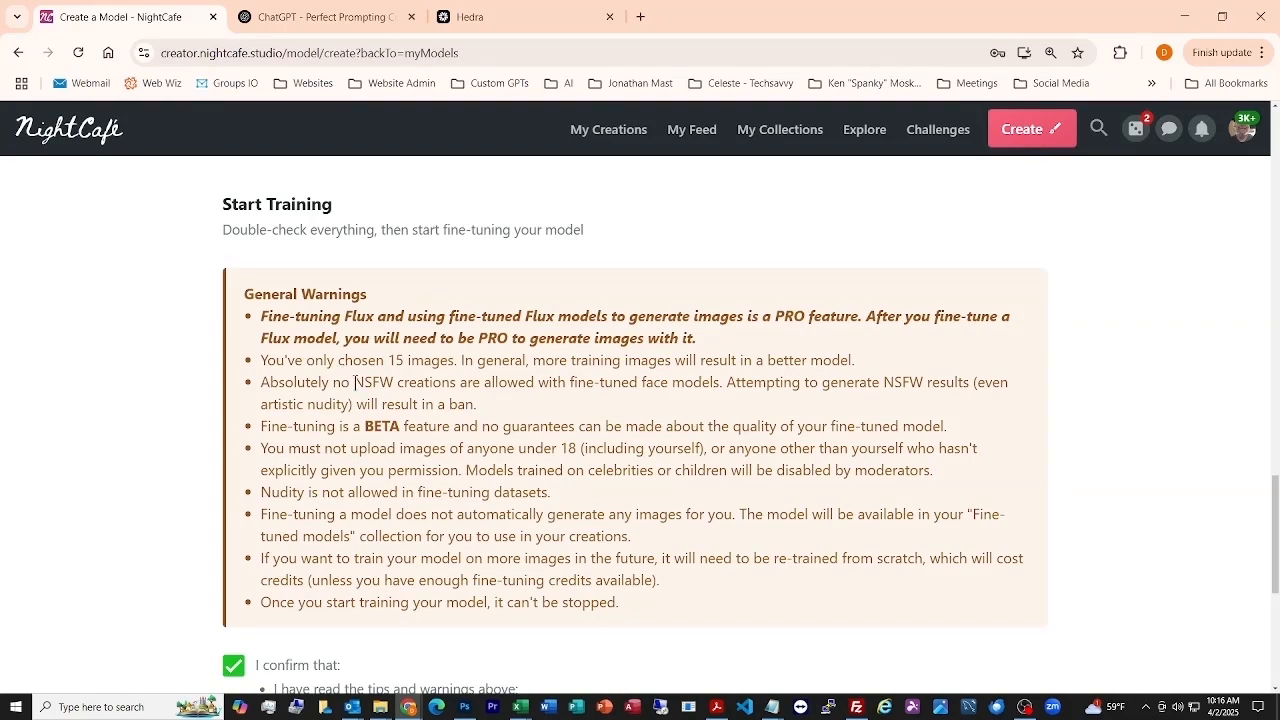
scroll(393, 418, down, 5)
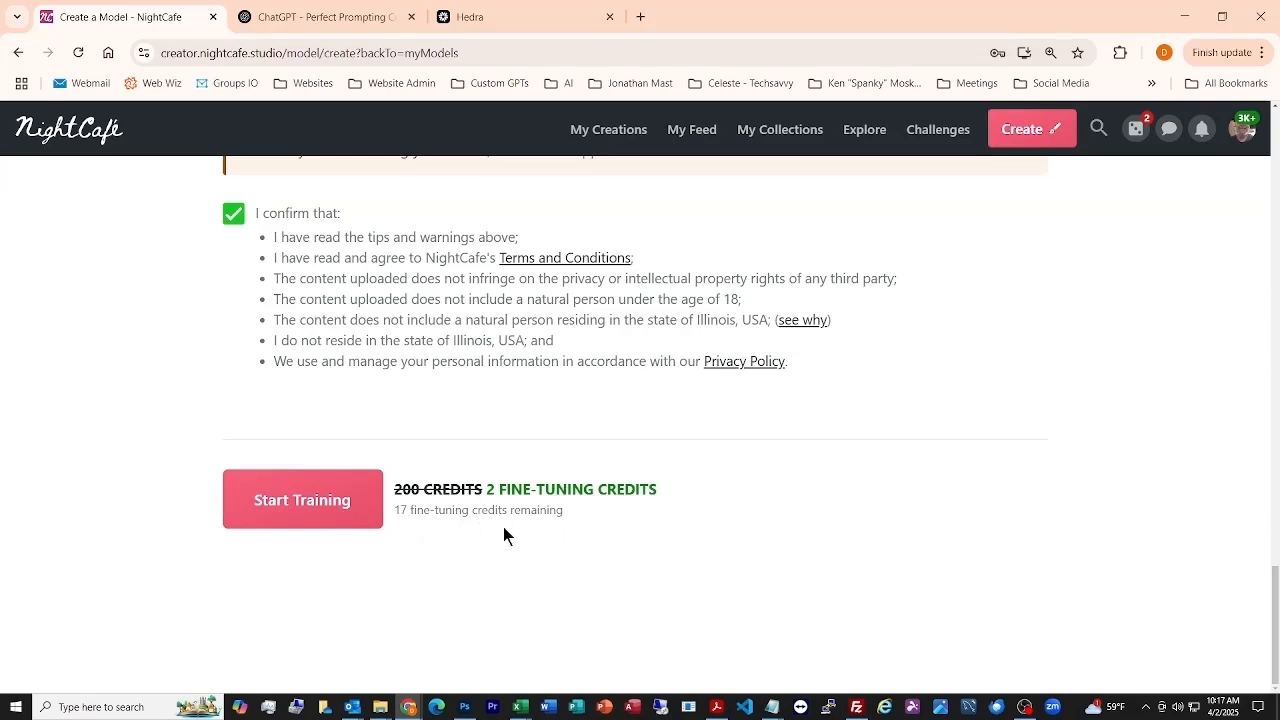
click(309, 500)
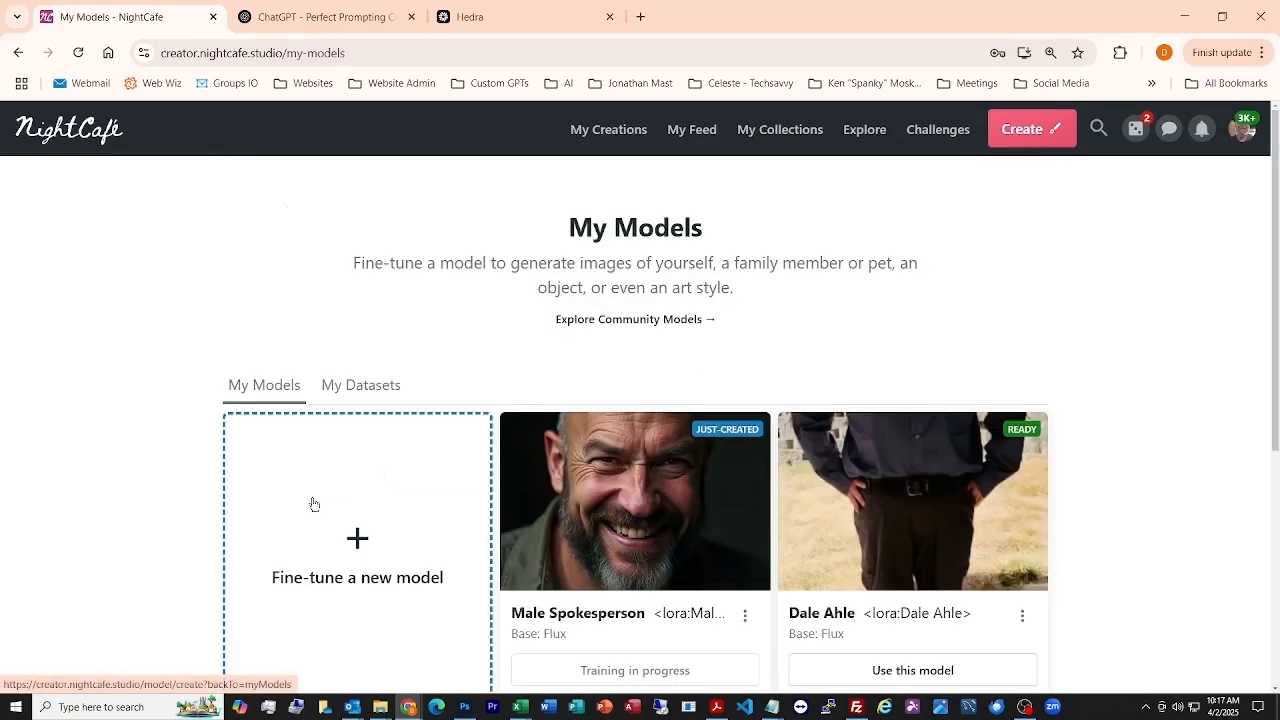
Step: Check the training status among the fine-tuned models and load the Male Spokesperson model for image creation
scroll(140, 475, down, 1)
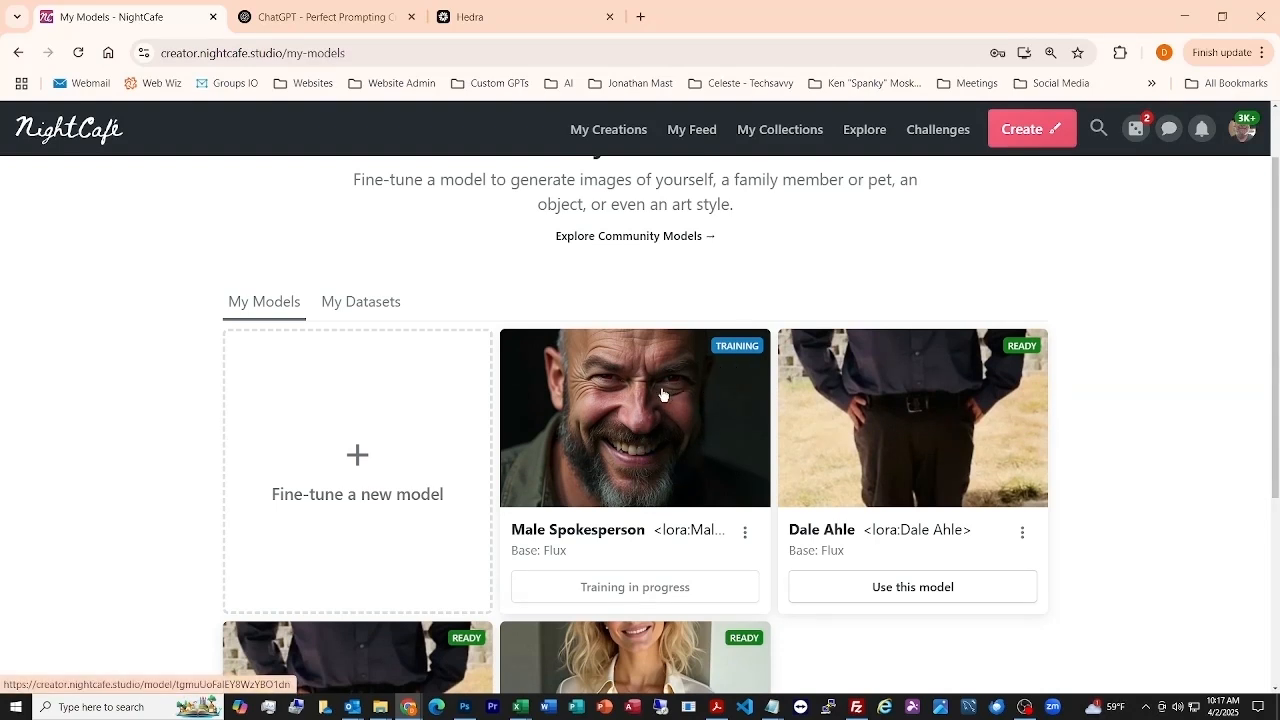
scroll(661, 396, down, 3)
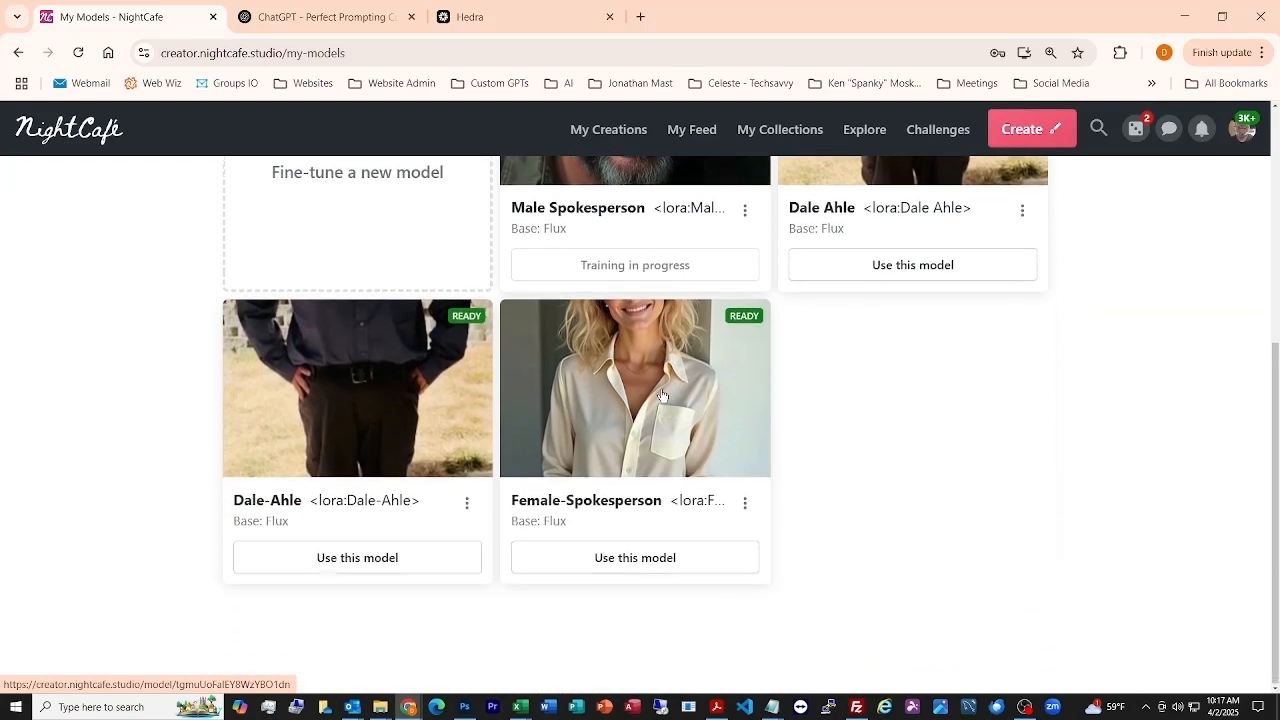
scroll(661, 396, up, 2)
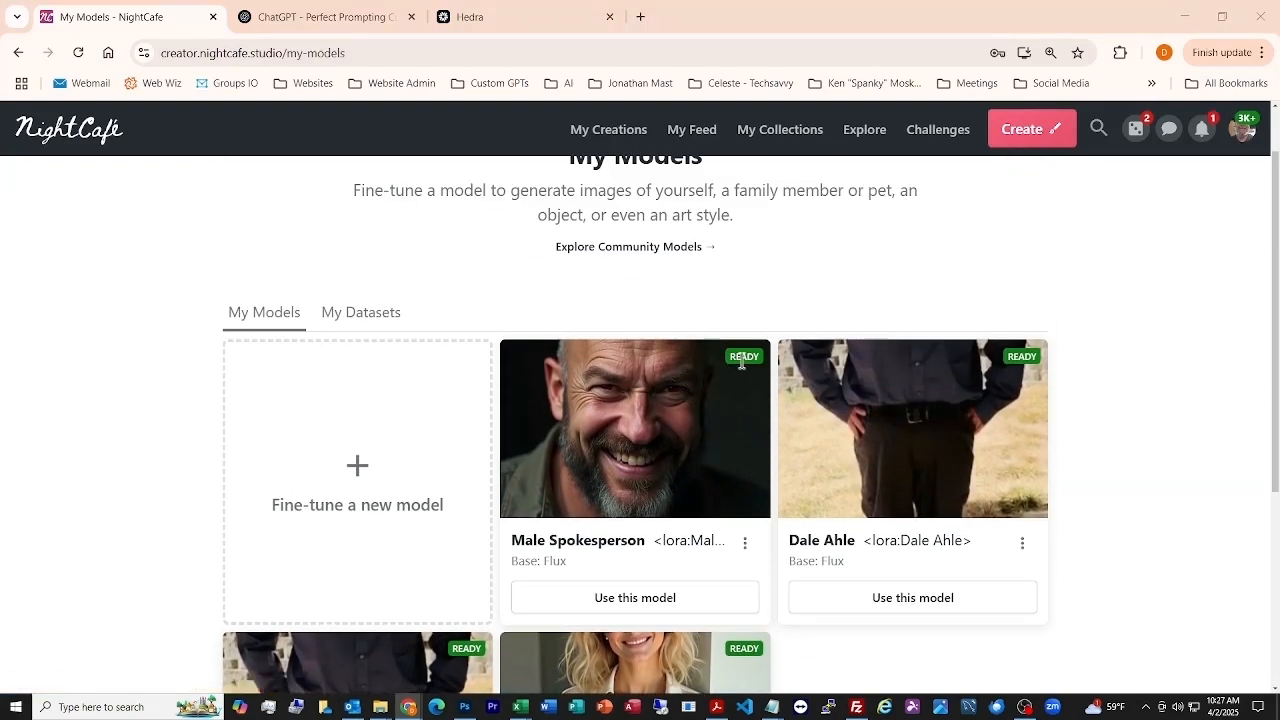
scroll(689, 393, down, 1)
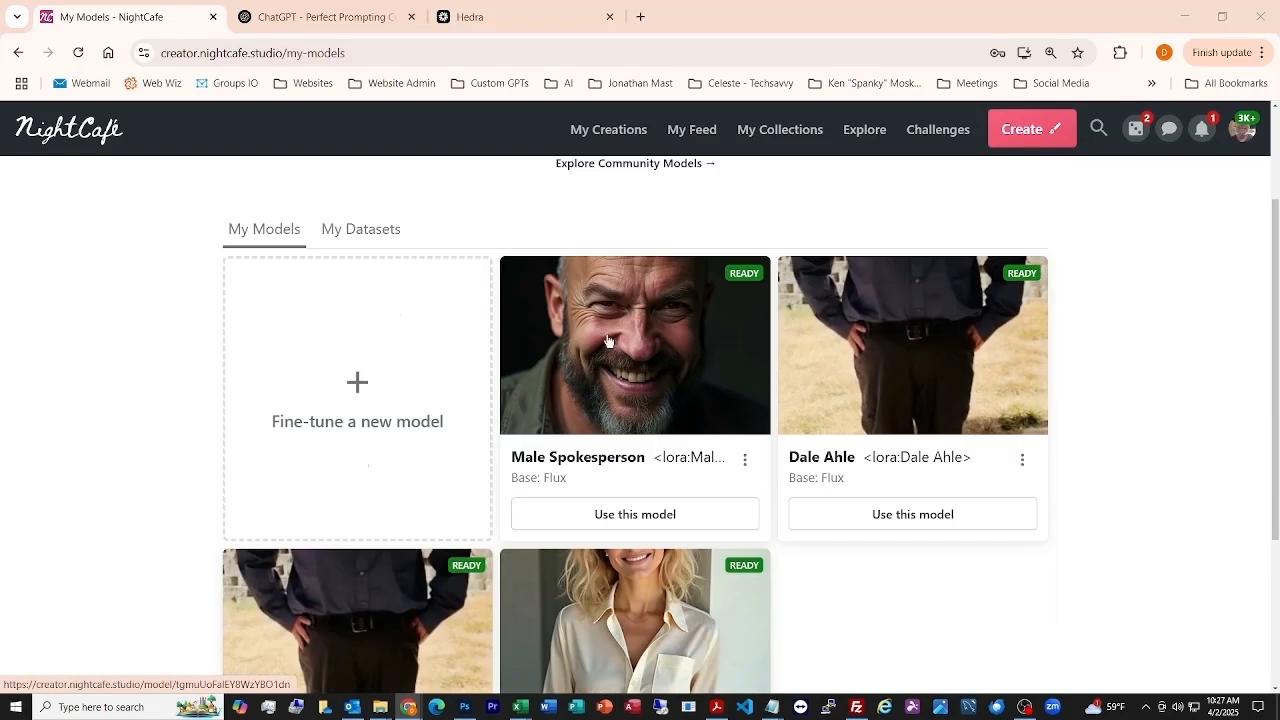
click(637, 516)
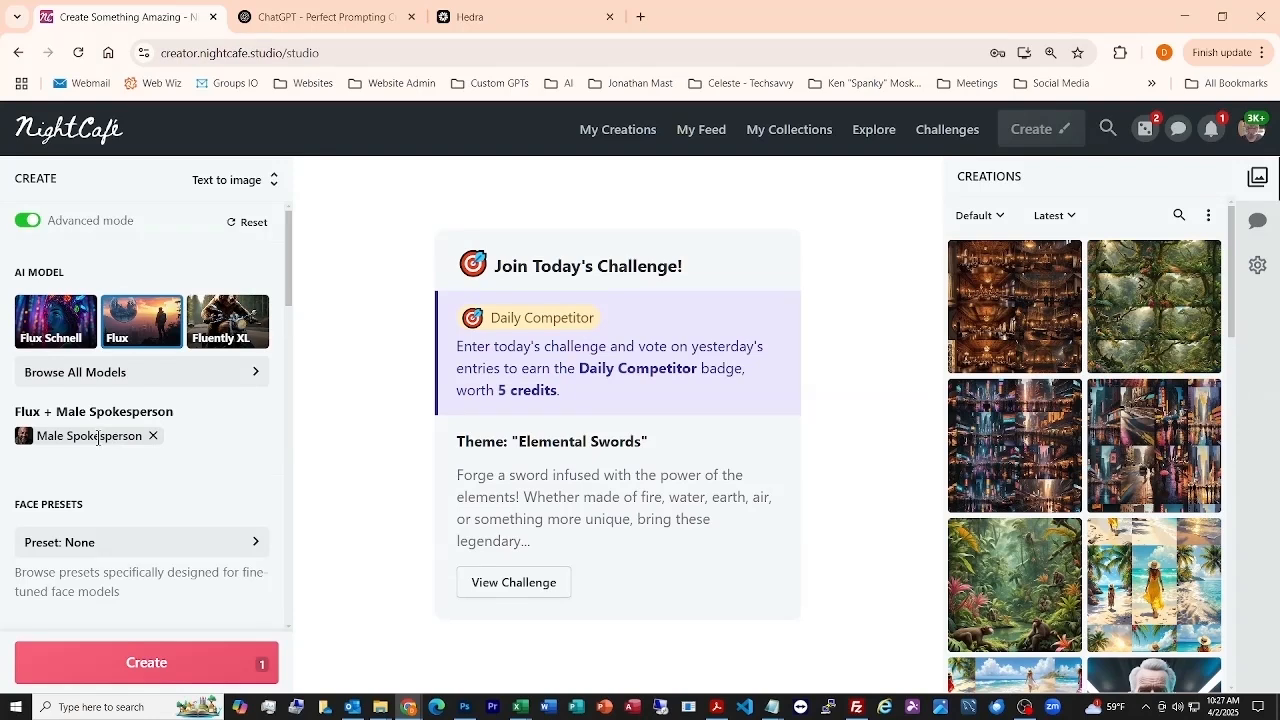
Step: Try the Flux Schnell, Flux and Fluently XL base models, and reselect Male Spokesperson from the fine-tuned models
scroll(170, 365, down, 3)
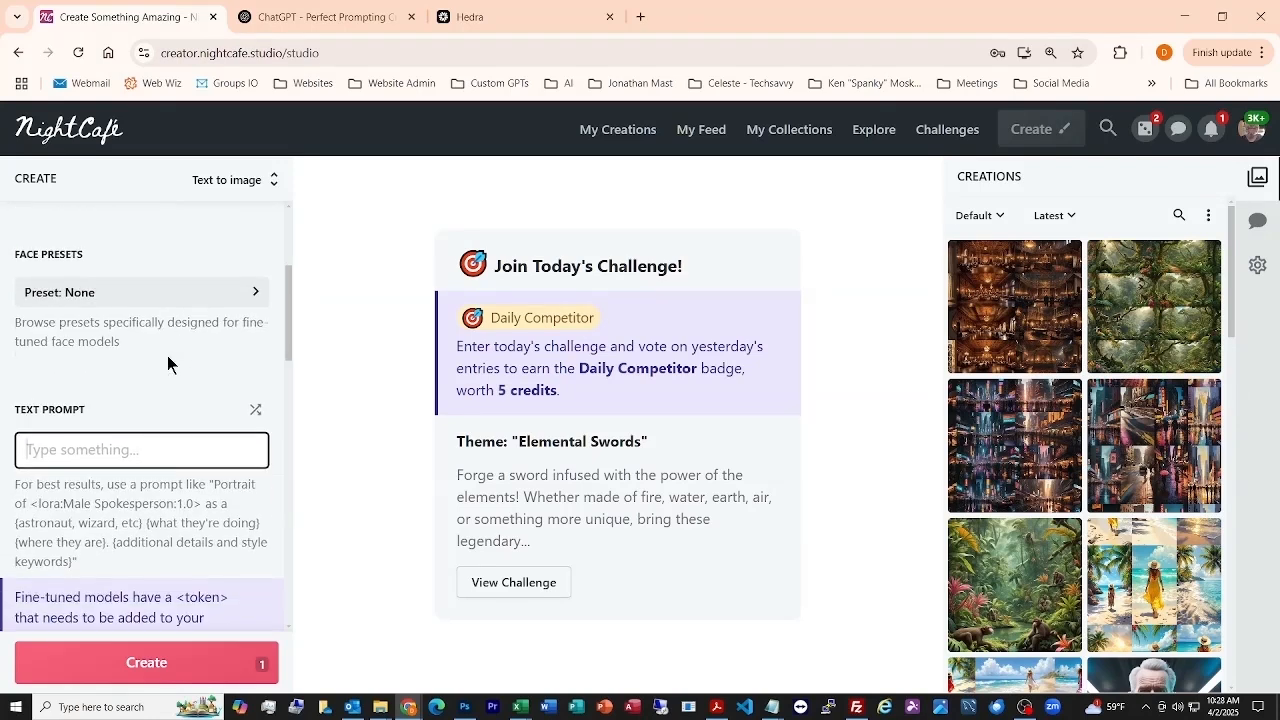
scroll(168, 365, up, 5)
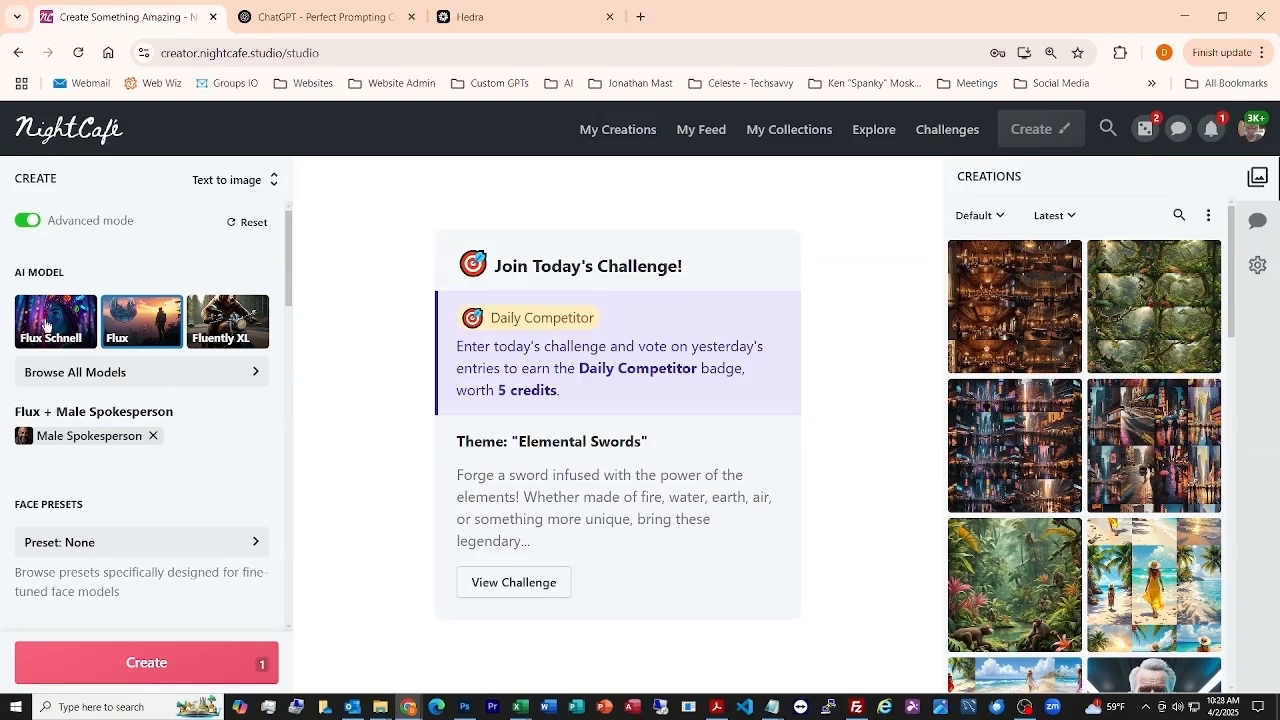
click(50, 323)
click(131, 328)
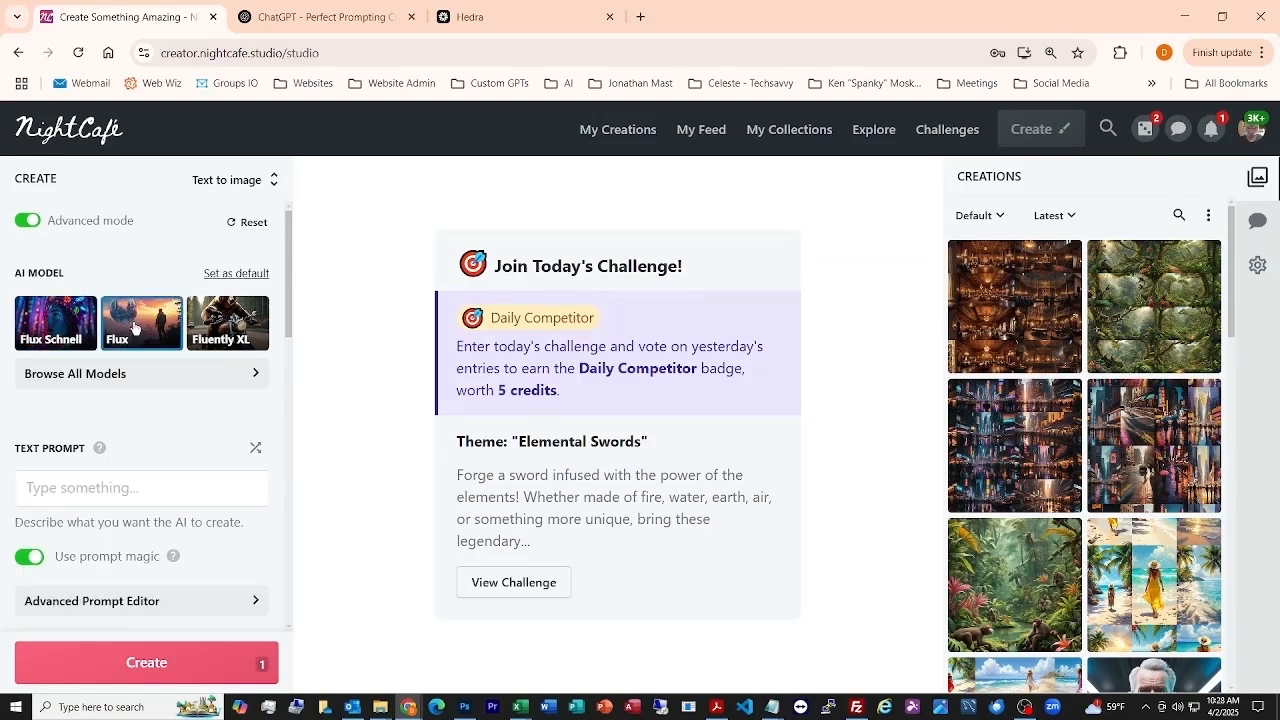
click(214, 330)
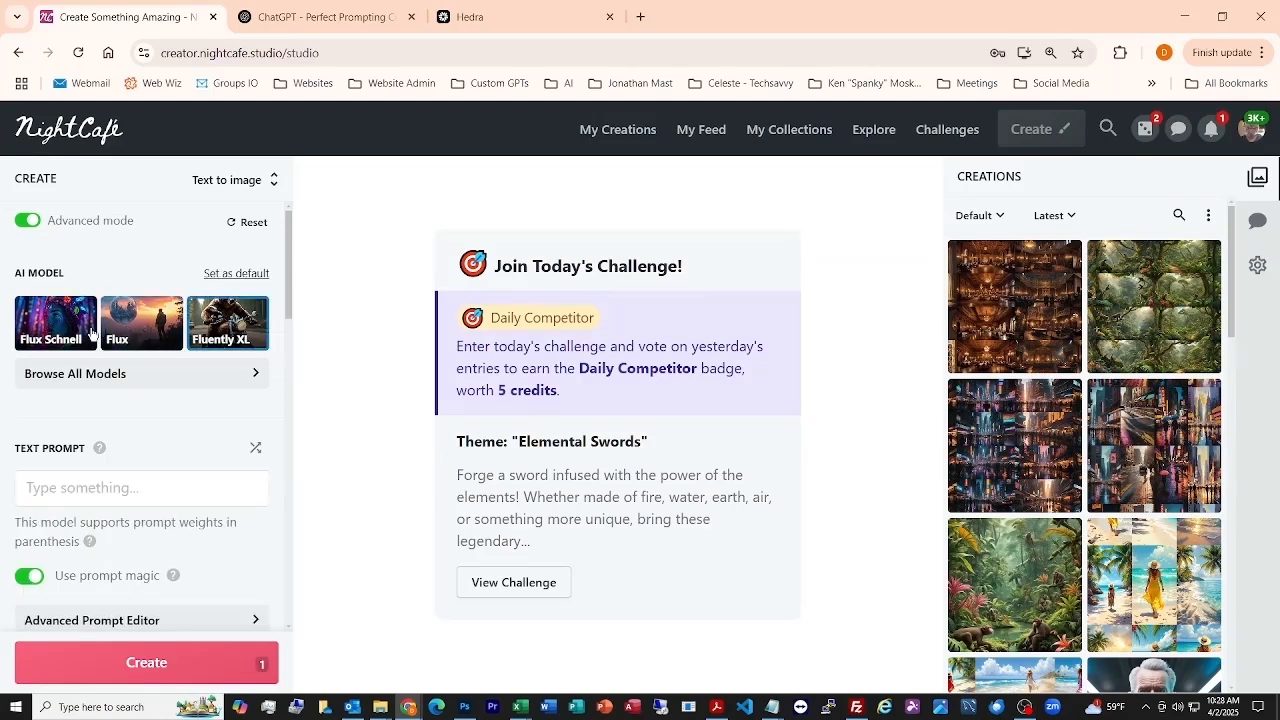
click(63, 376)
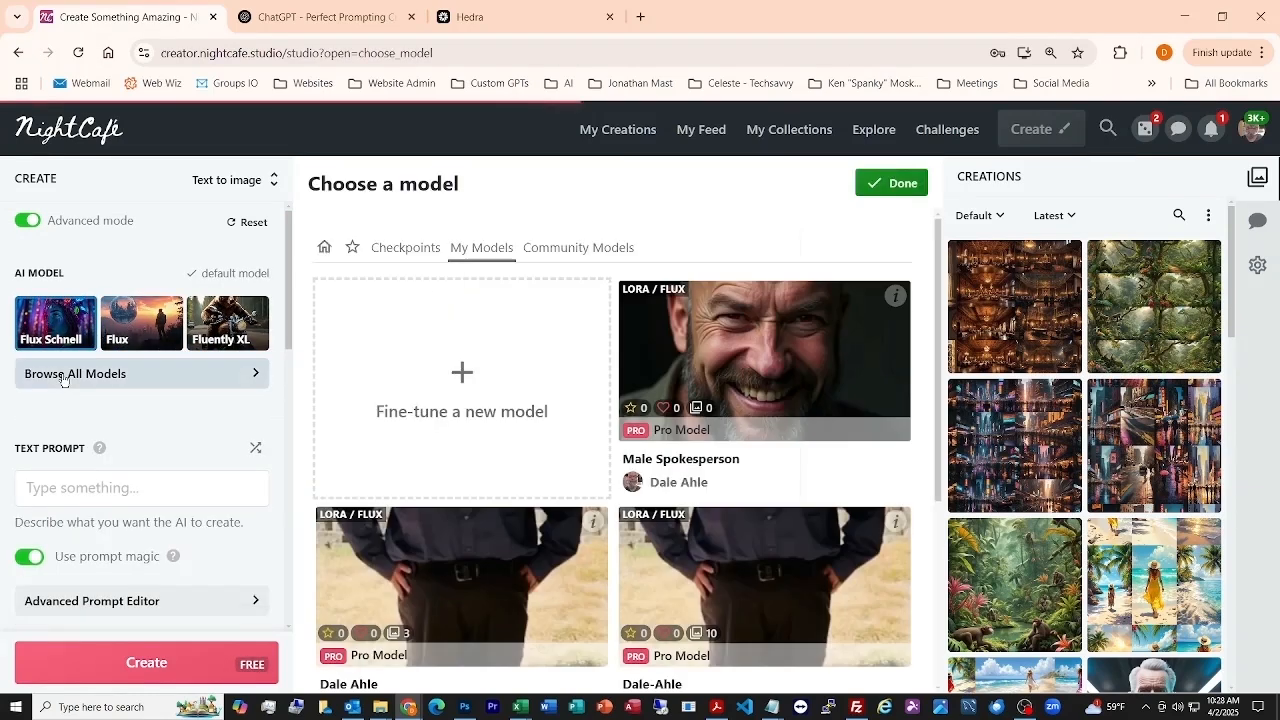
click(705, 373)
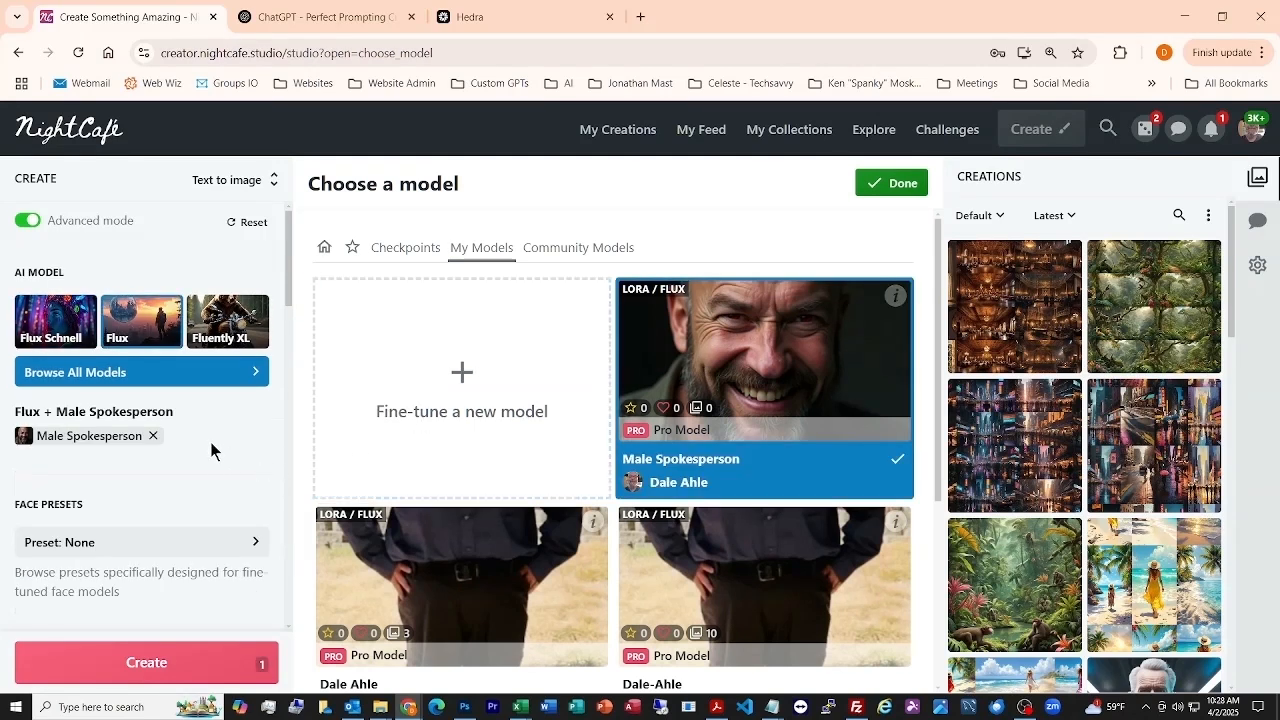
Step: Apply the Cartoon face preset to the creation and set its gender to Man
scroll(206, 449, down, 1)
scroll(206, 449, down, 1)
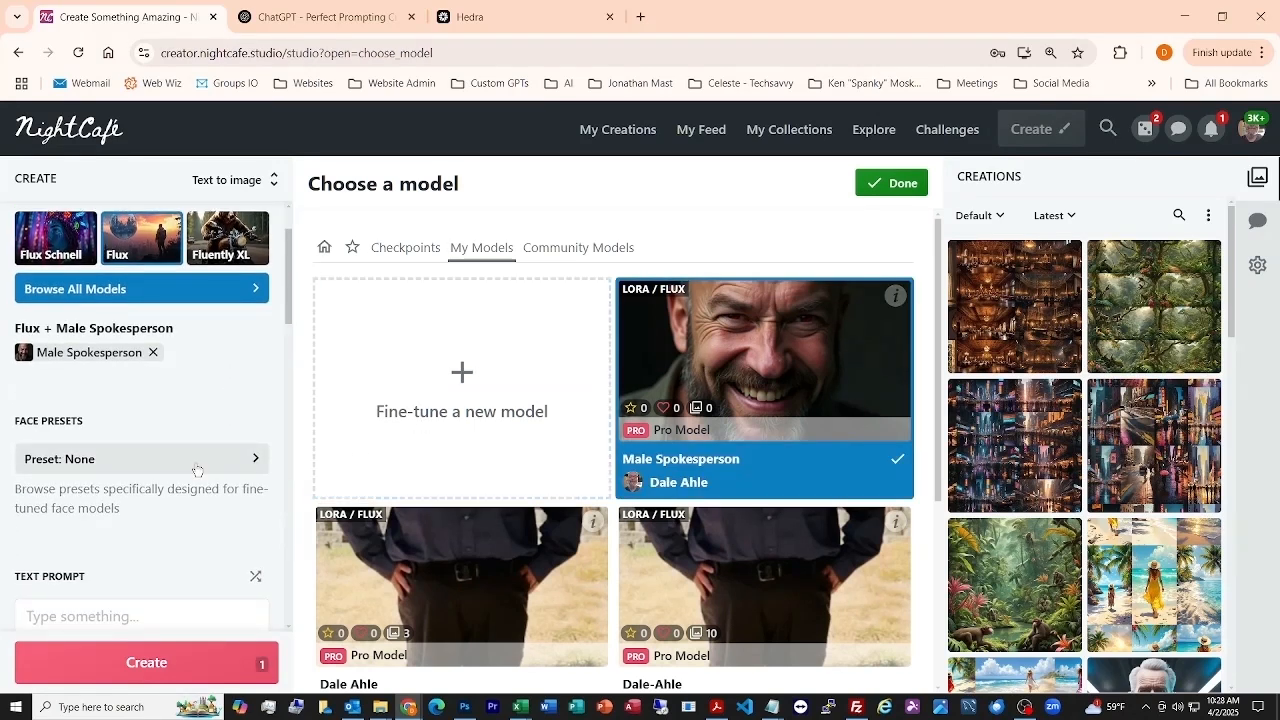
click(196, 468)
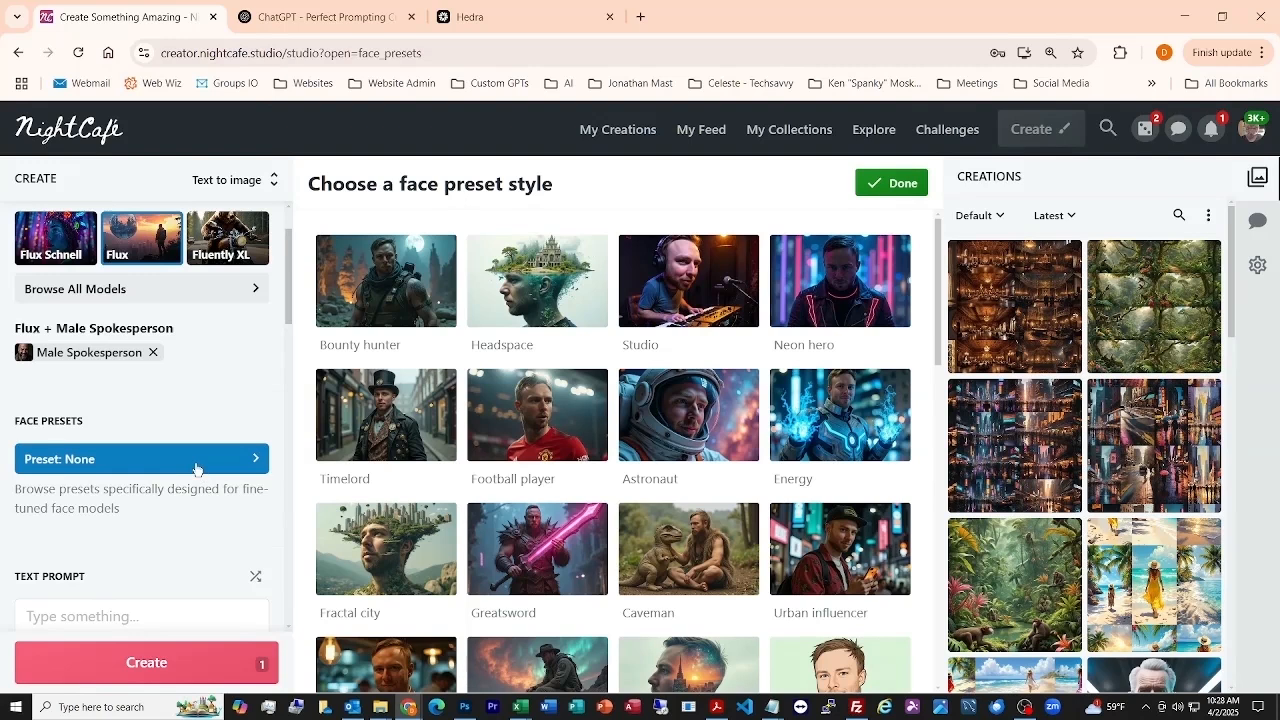
scroll(840, 440, down, 3)
click(840, 440)
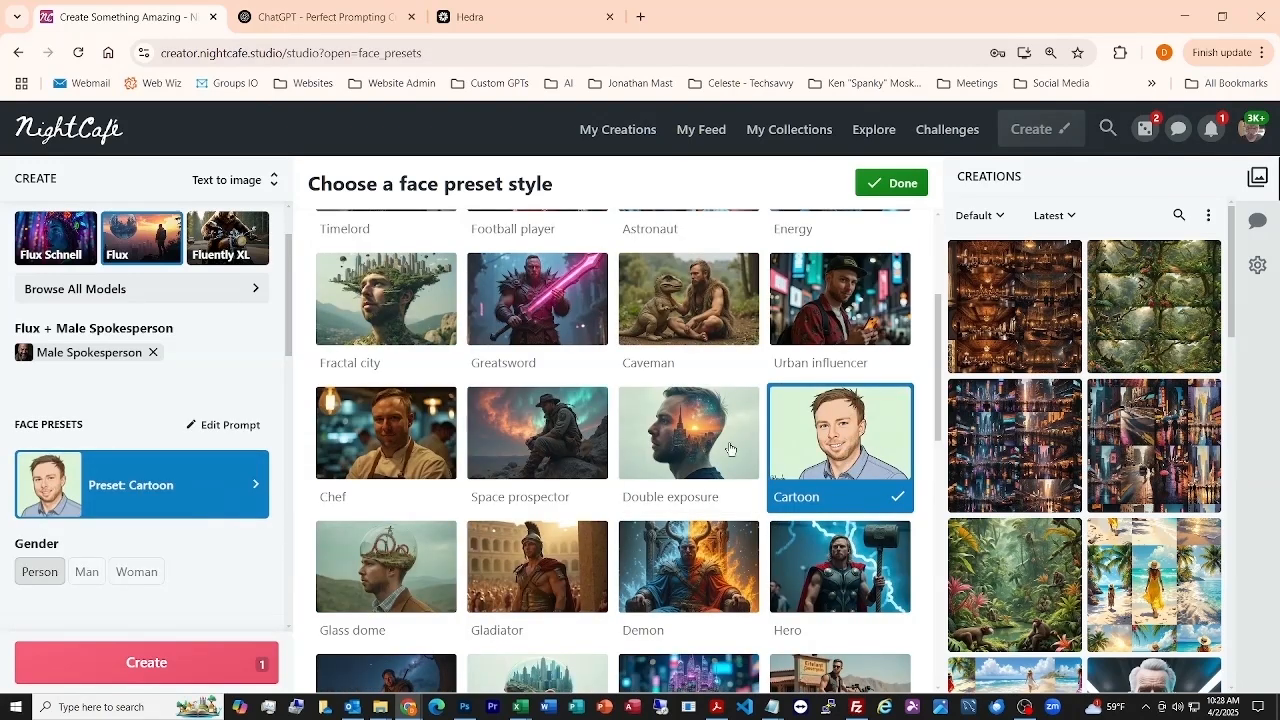
scroll(112, 405, down, 2)
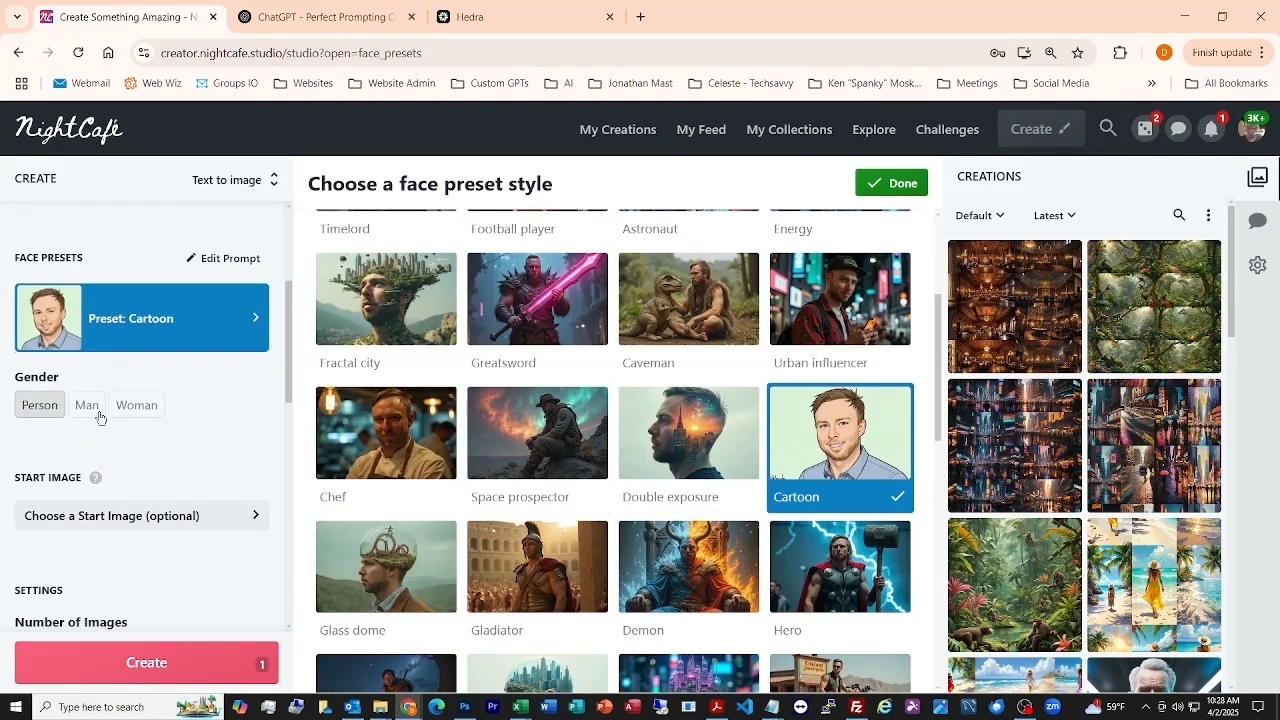
click(88, 405)
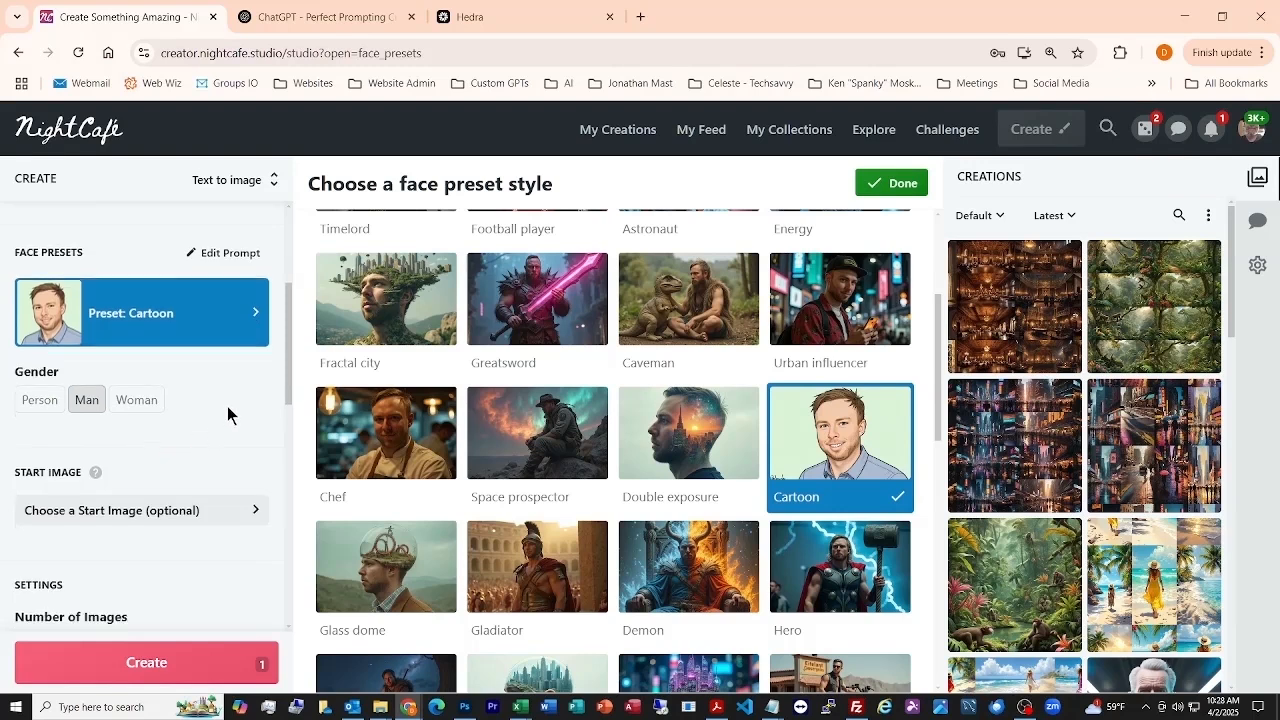
Step: Set the number of images to 9, review the remaining settings, and generate the creation, approving the credit spend
scroll(227, 406, down, 1)
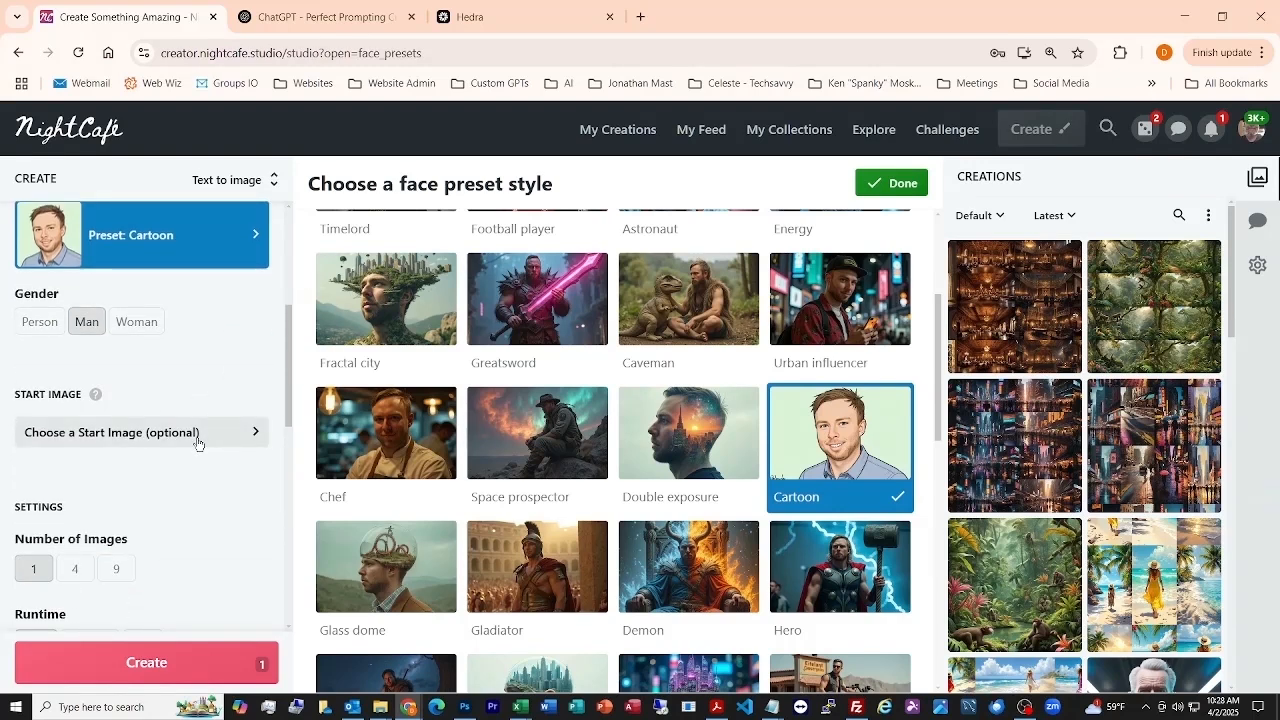
scroll(198, 443, down, 1)
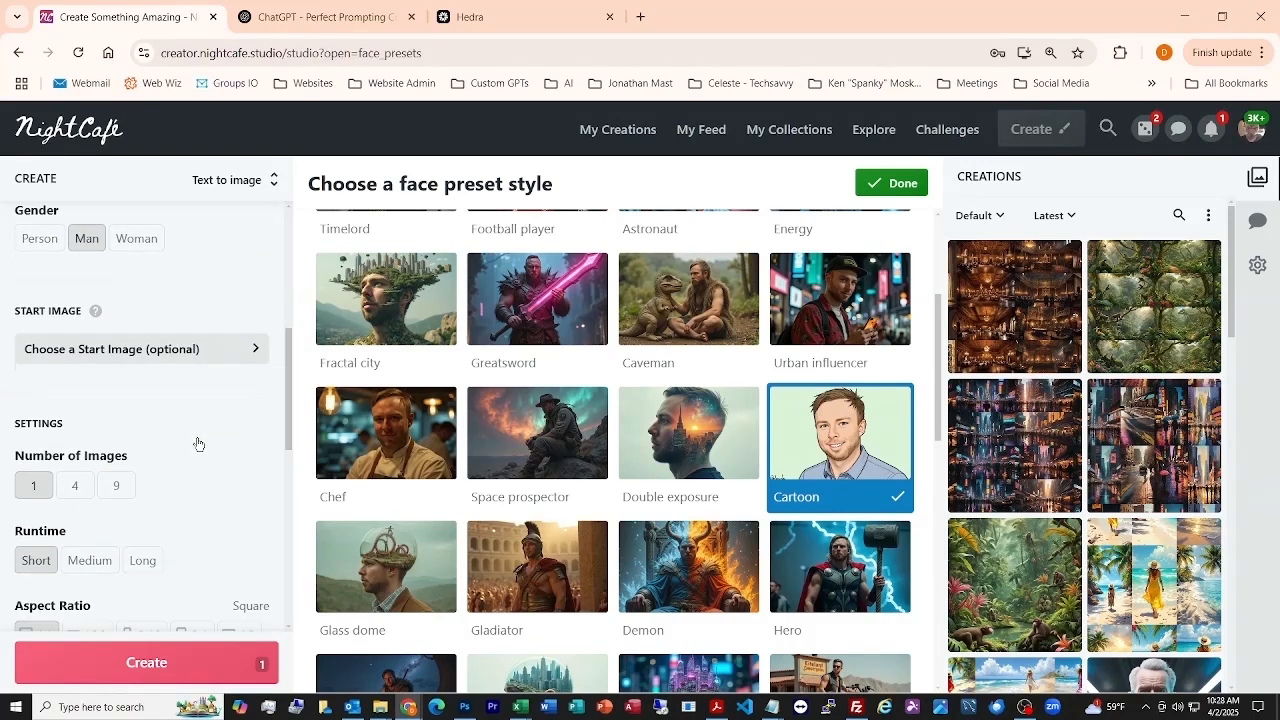
click(124, 488)
scroll(203, 453, down, 2)
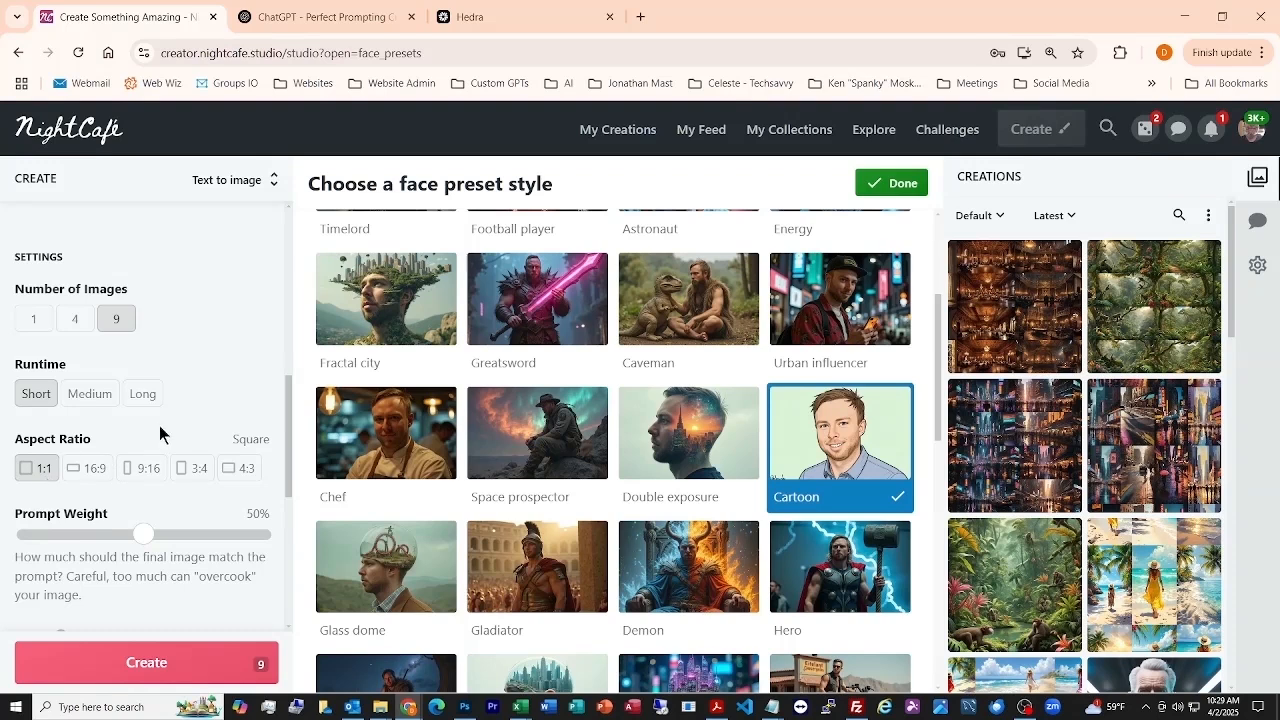
scroll(161, 424, down, 1)
scroll(161, 429, down, 3)
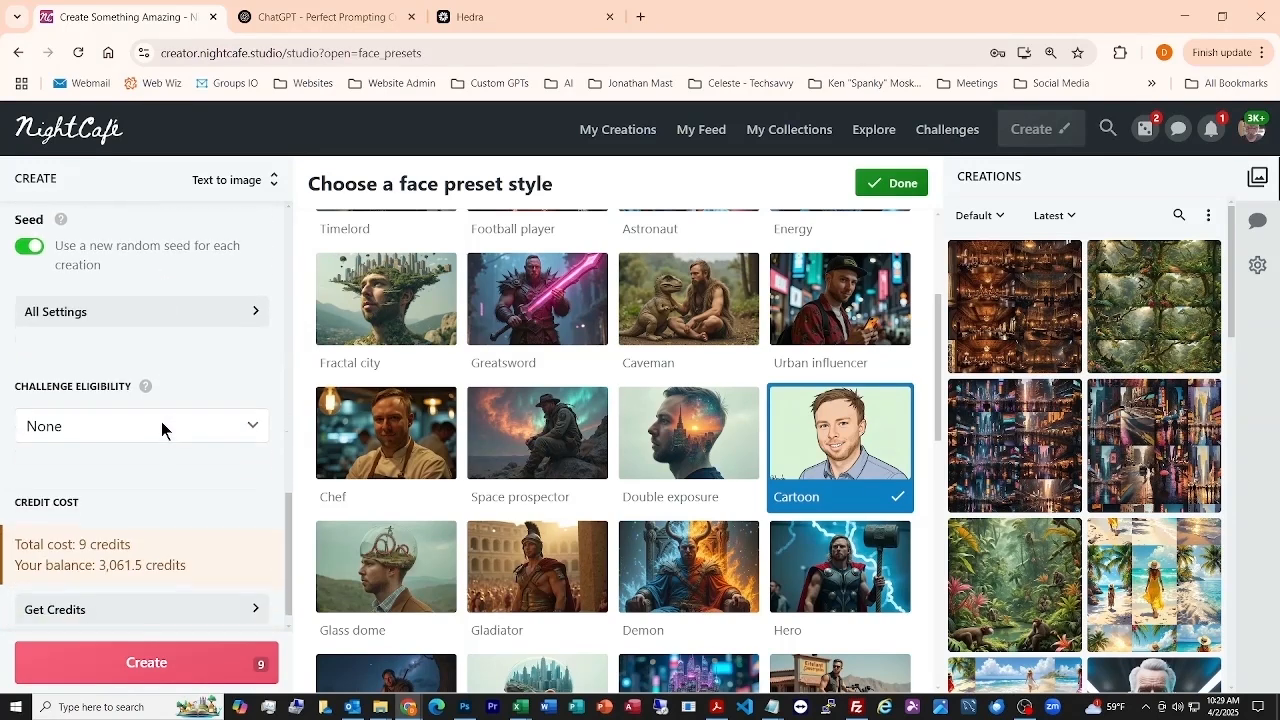
scroll(161, 429, up, 3)
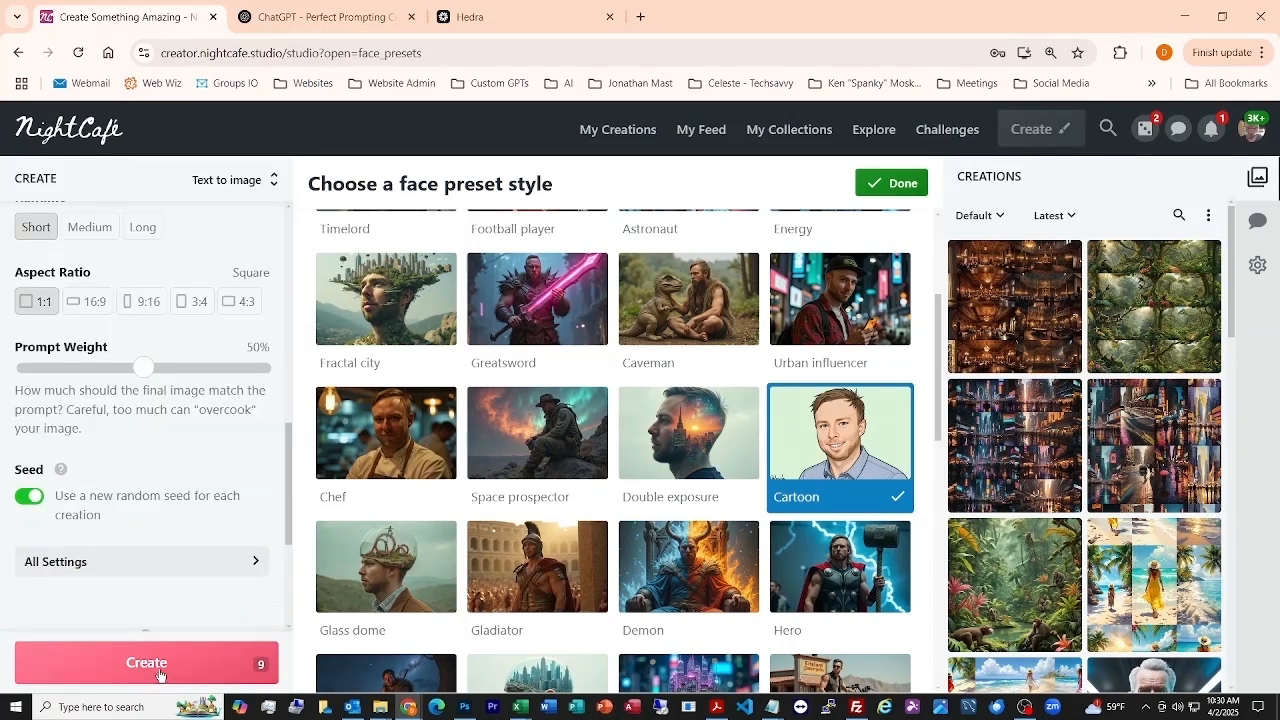
click(158, 670)
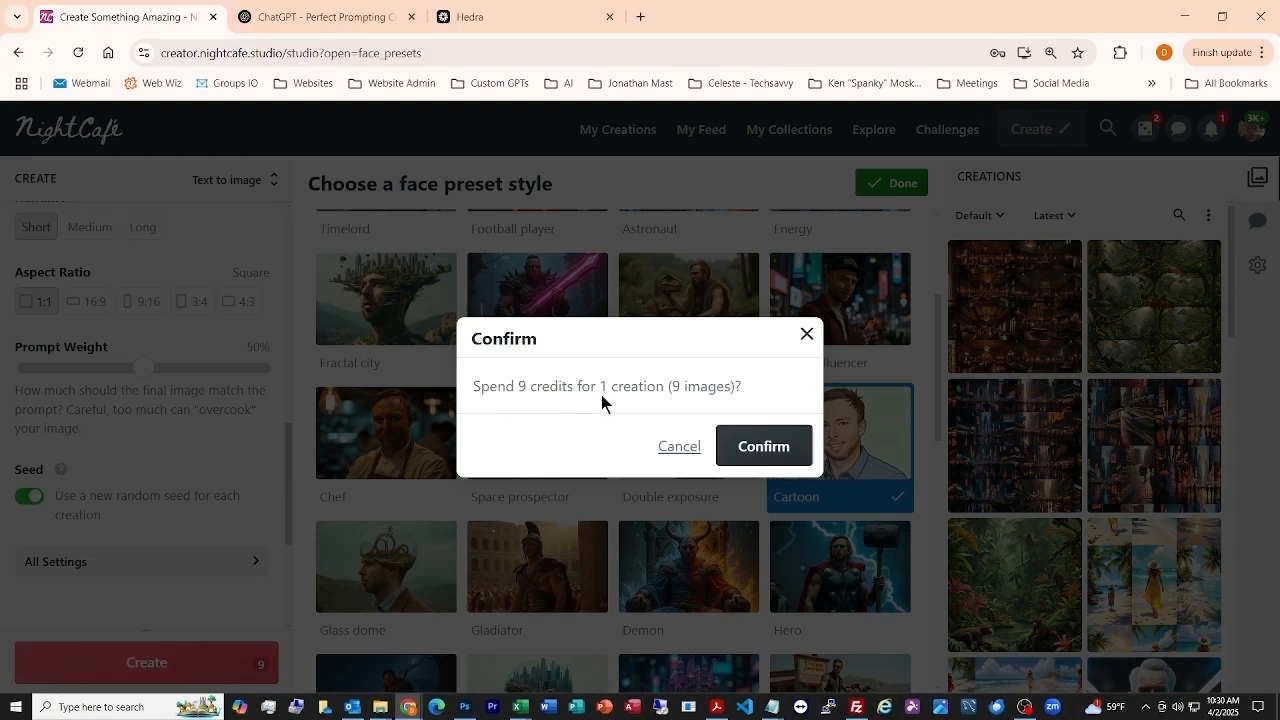
click(761, 455)
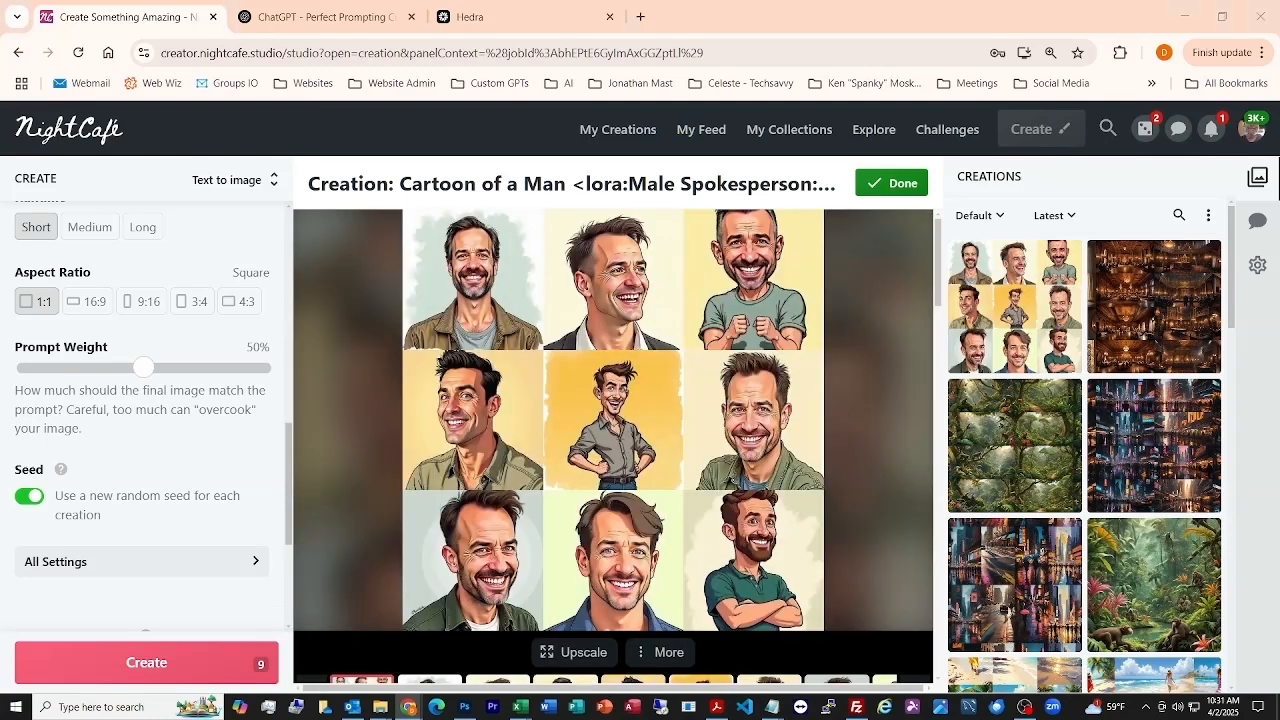
Step: Review the grid of nine cartoon images and view each generated image individually through to the last one
mouse_move(388, 343)
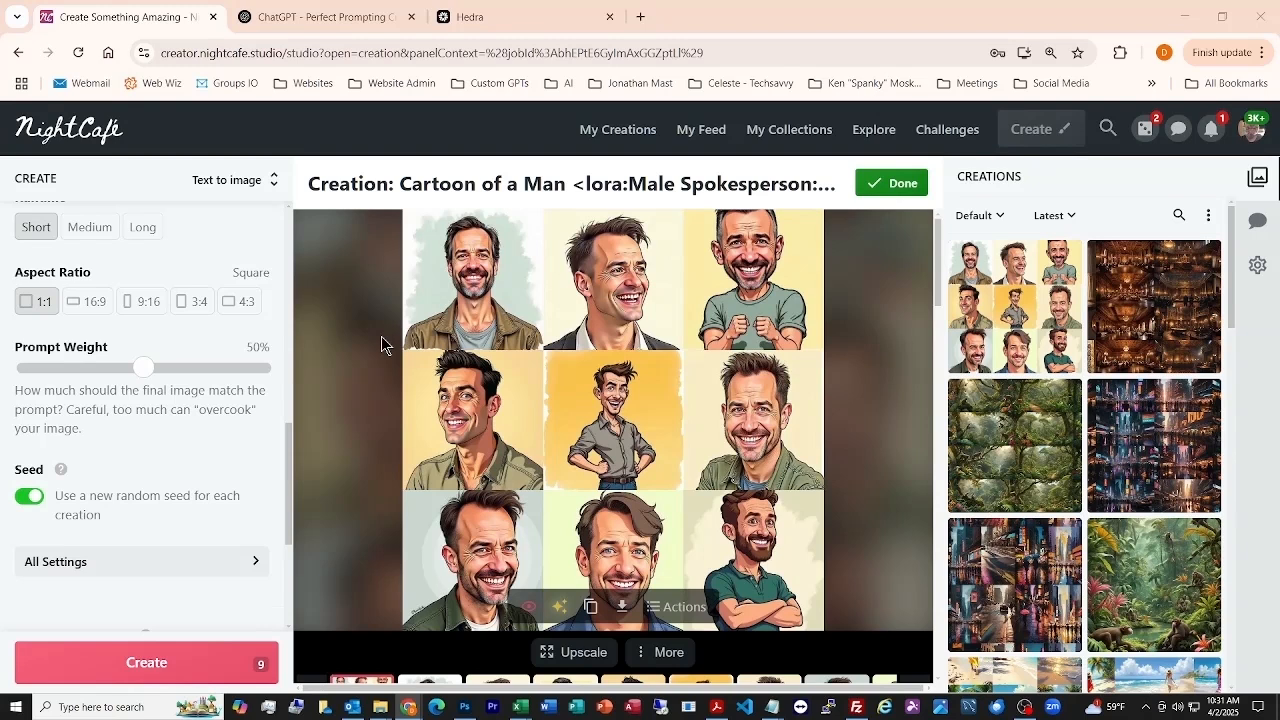
scroll(381, 345, down, 2)
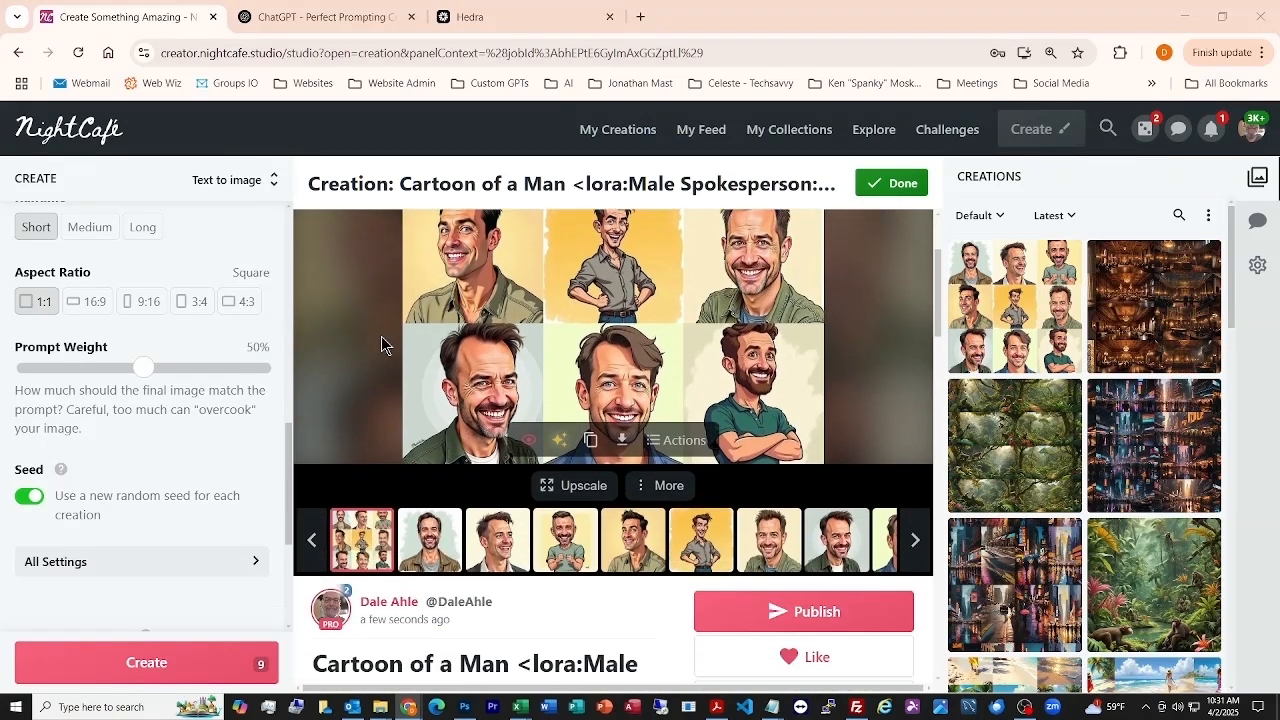
scroll(381, 345, down, 1)
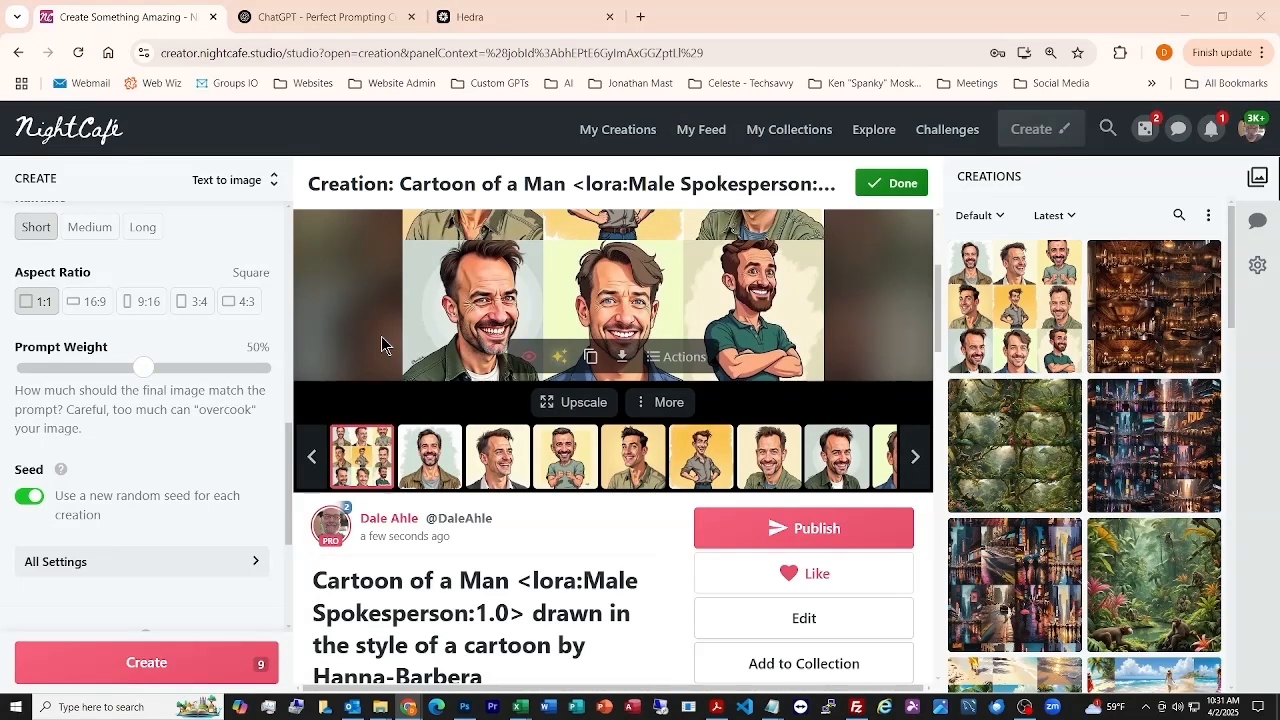
scroll(381, 345, up, 1)
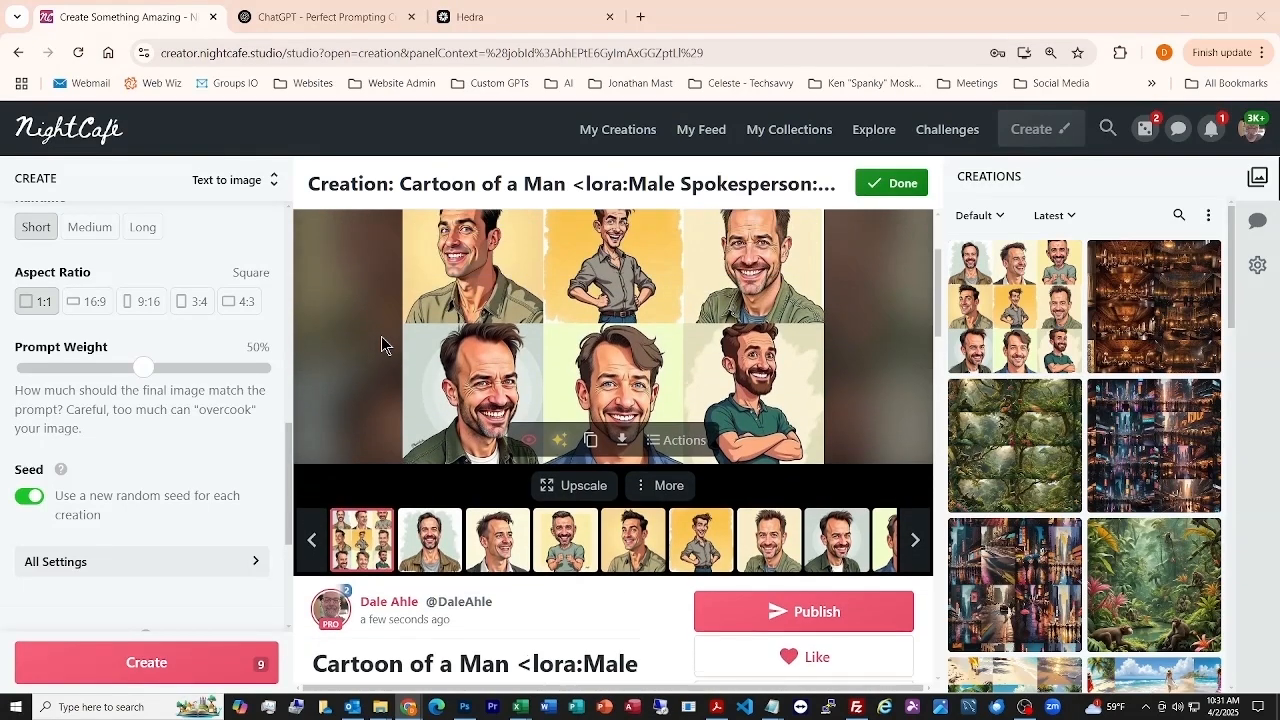
scroll(381, 345, up, 2)
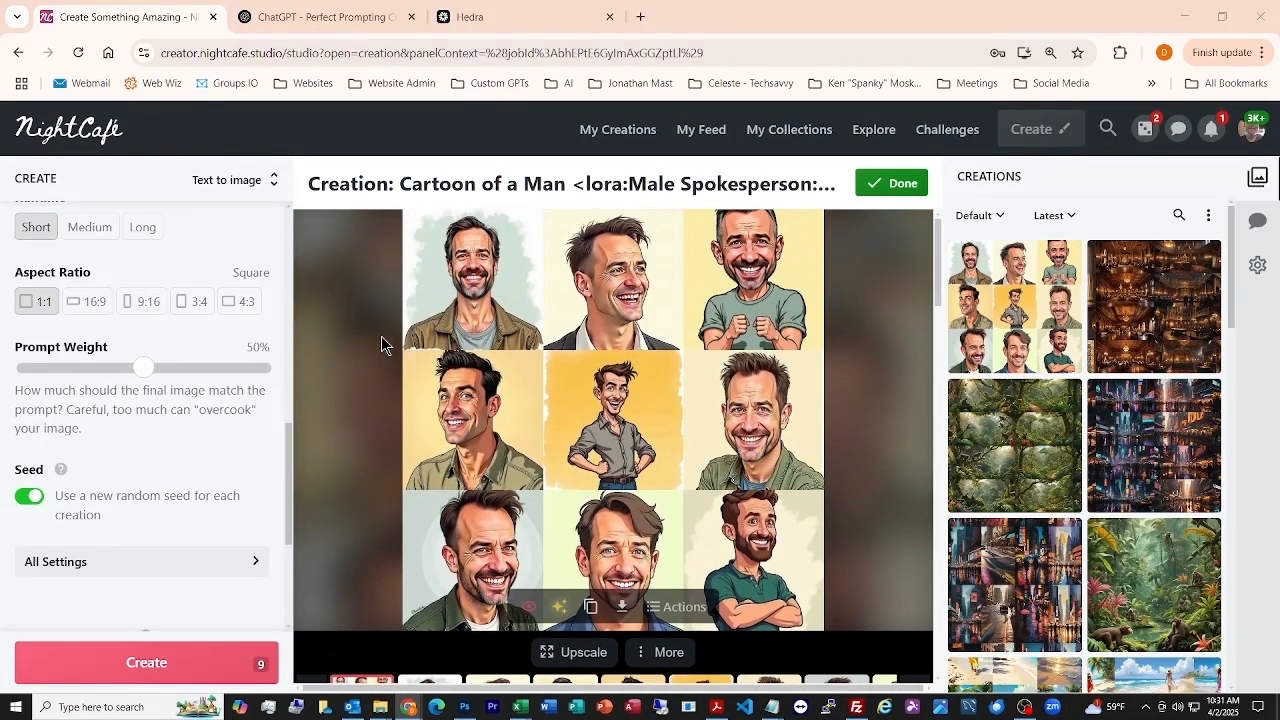
scroll(381, 345, down, 1)
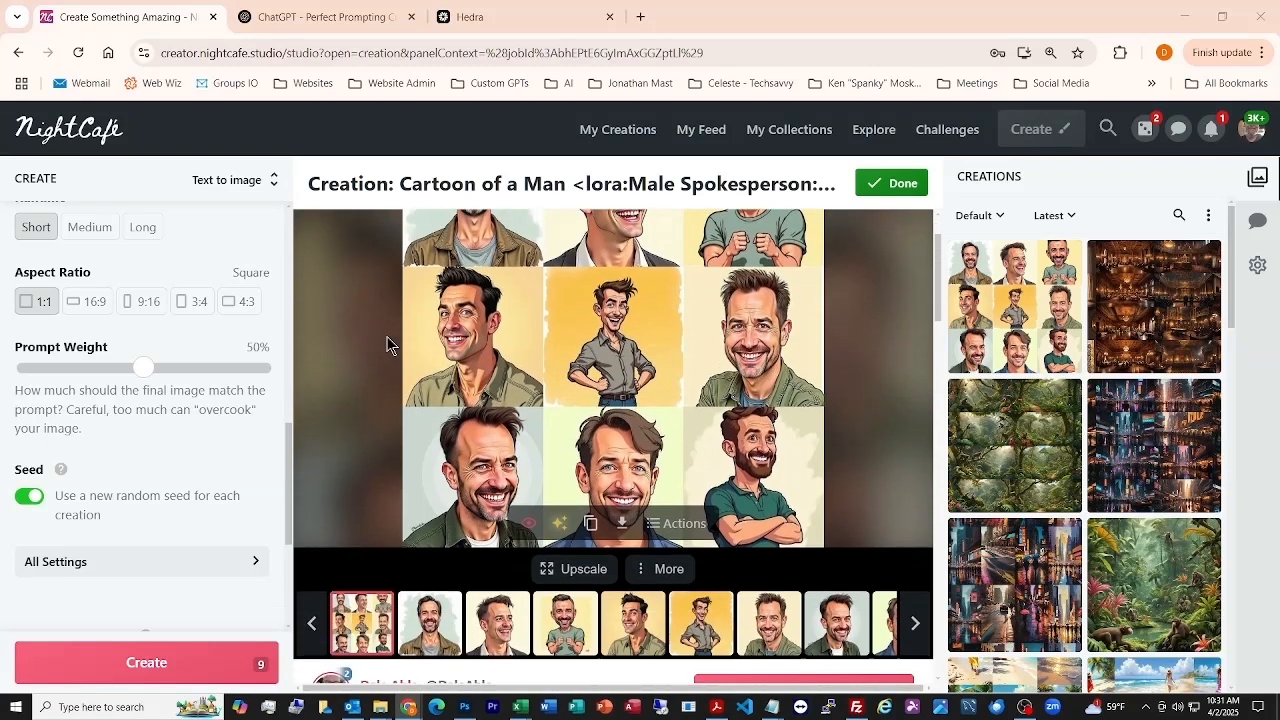
click(916, 624)
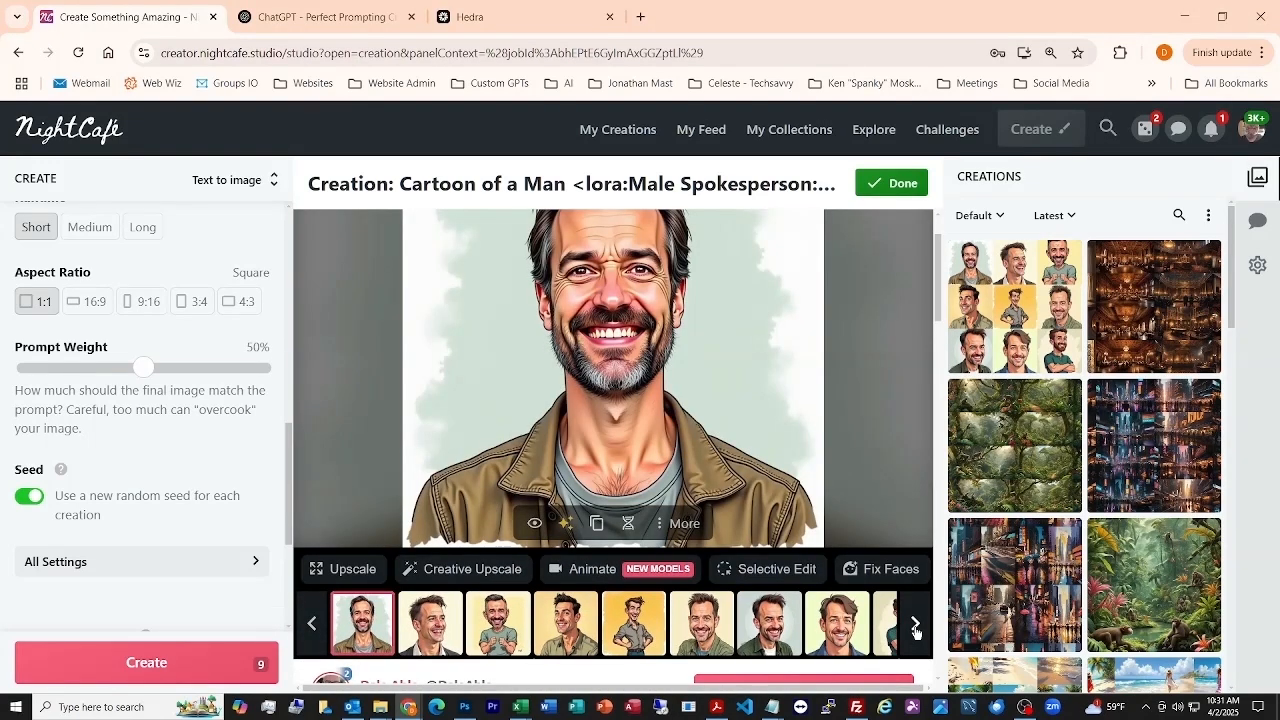
click(916, 626)
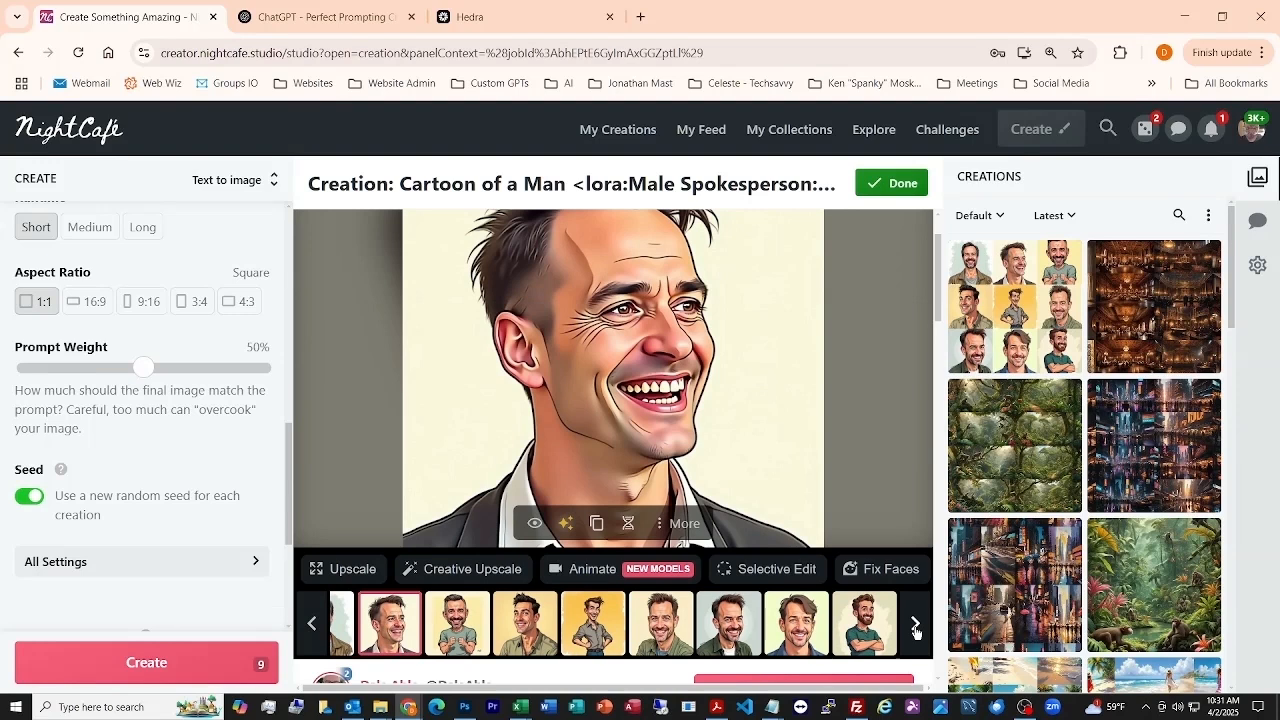
click(916, 626)
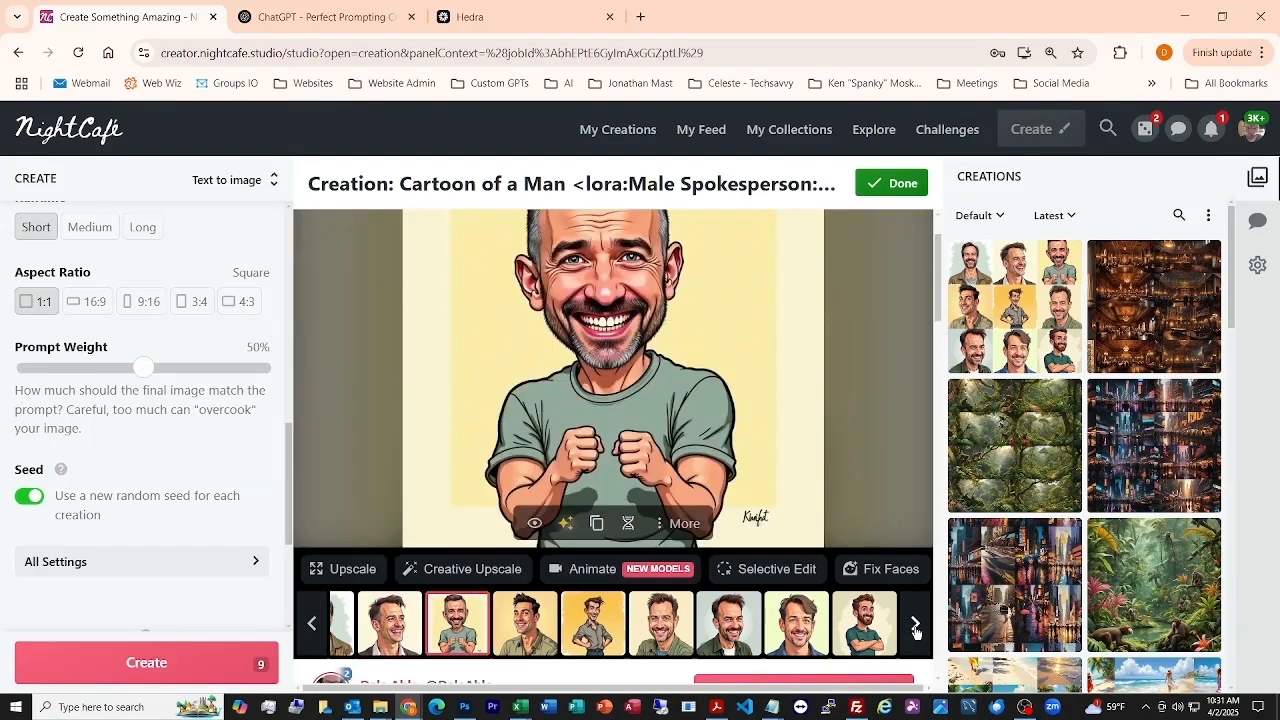
click(916, 626)
click(916, 626)
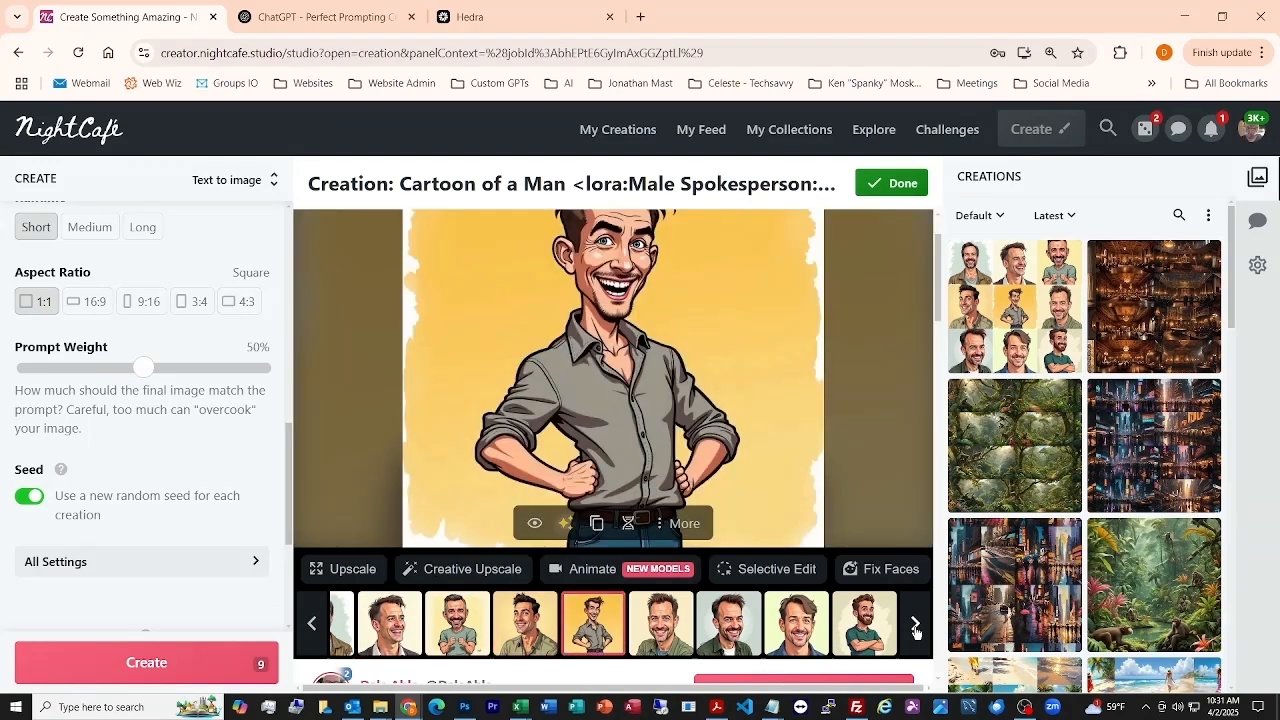
click(916, 626)
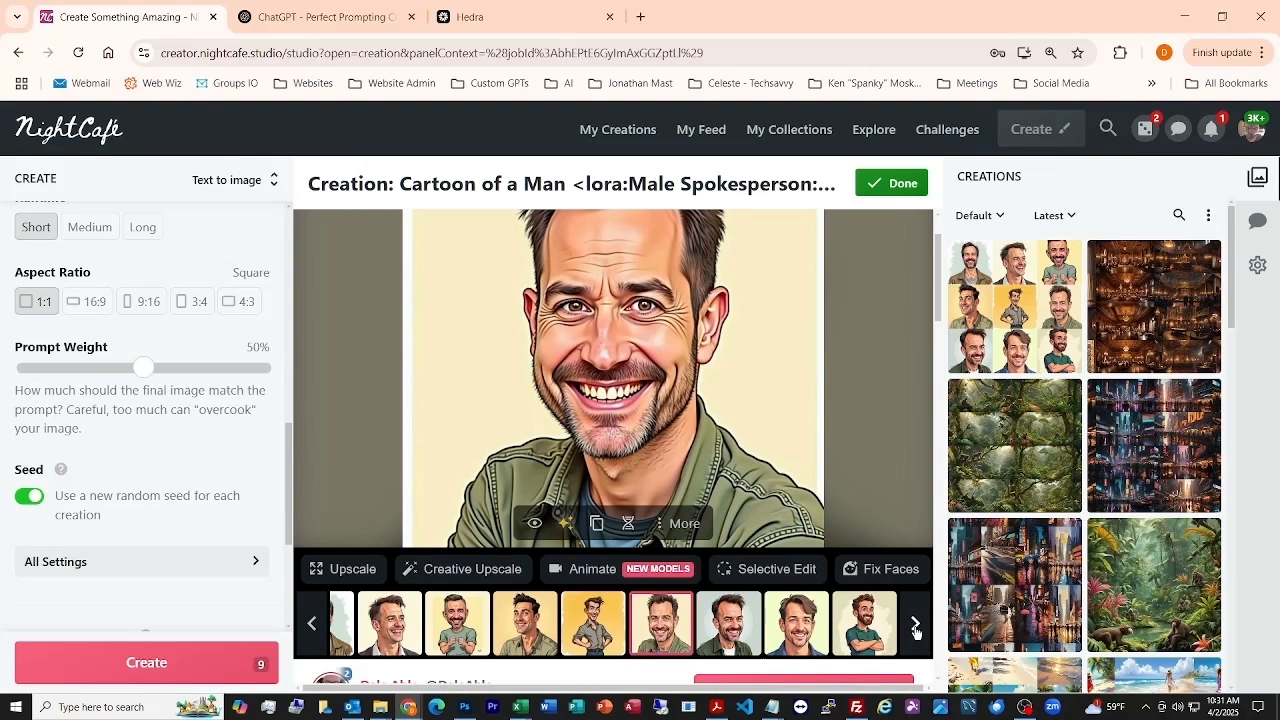
click(916, 626)
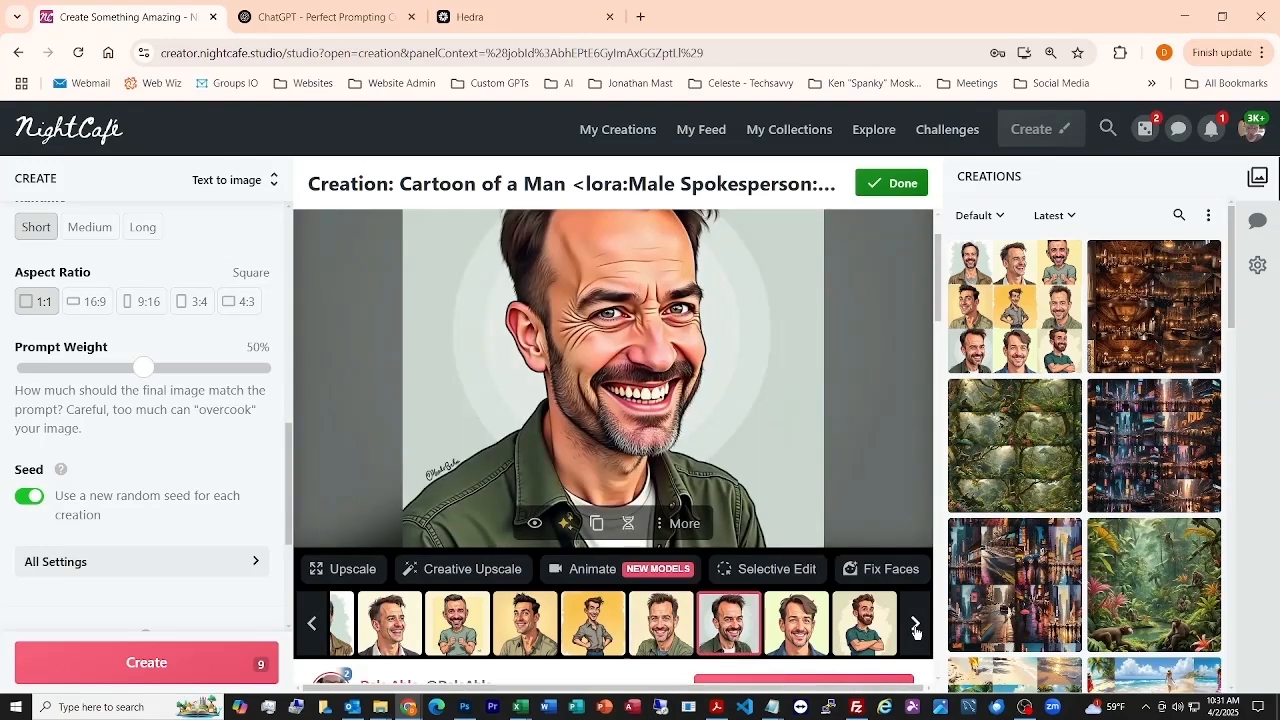
click(916, 626)
click(916, 626)
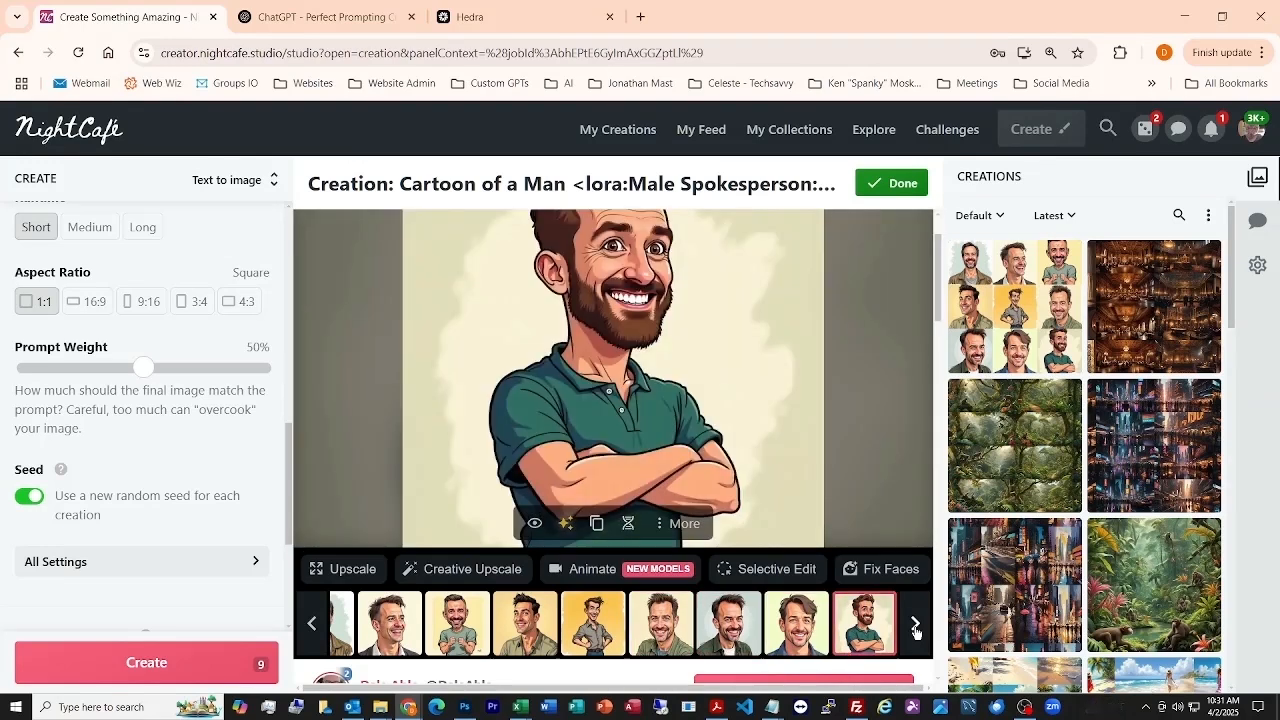
Step: Go back through the individual cartoon images to the grid overview
click(312, 626)
click(312, 626)
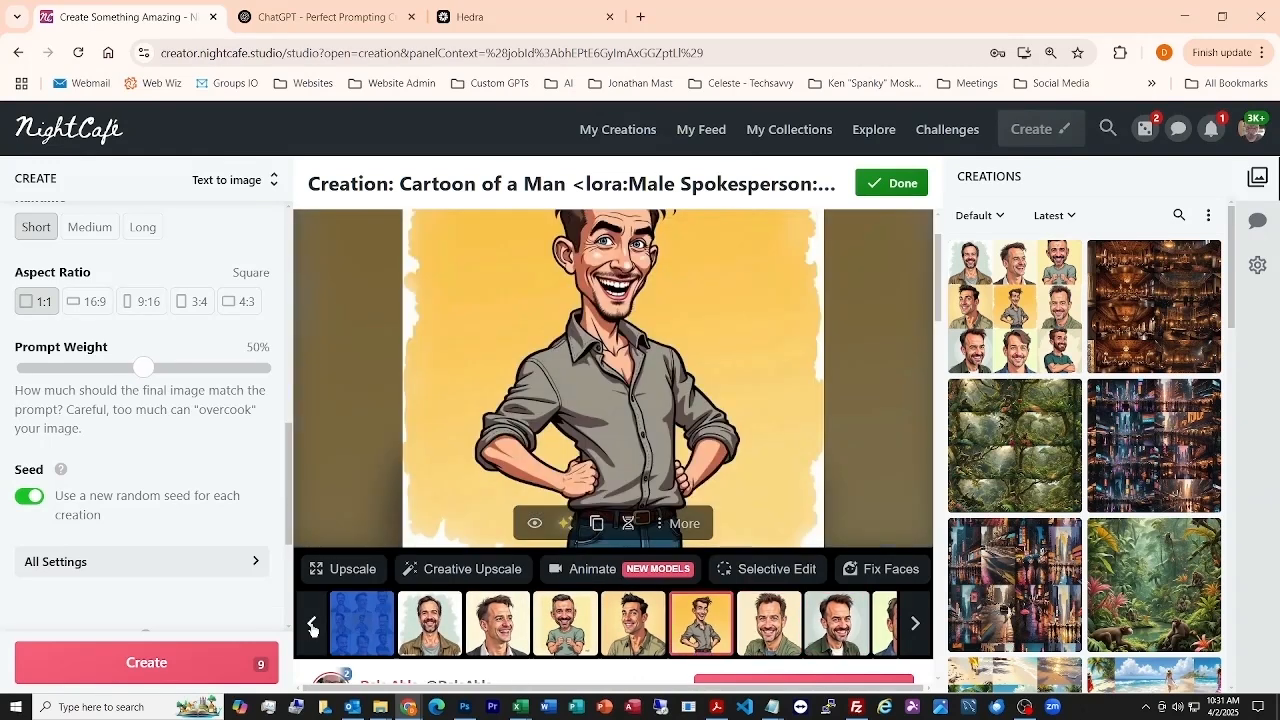
click(312, 626)
click(312, 626)
click(312, 626)
click(312, 626)
click(312, 626)
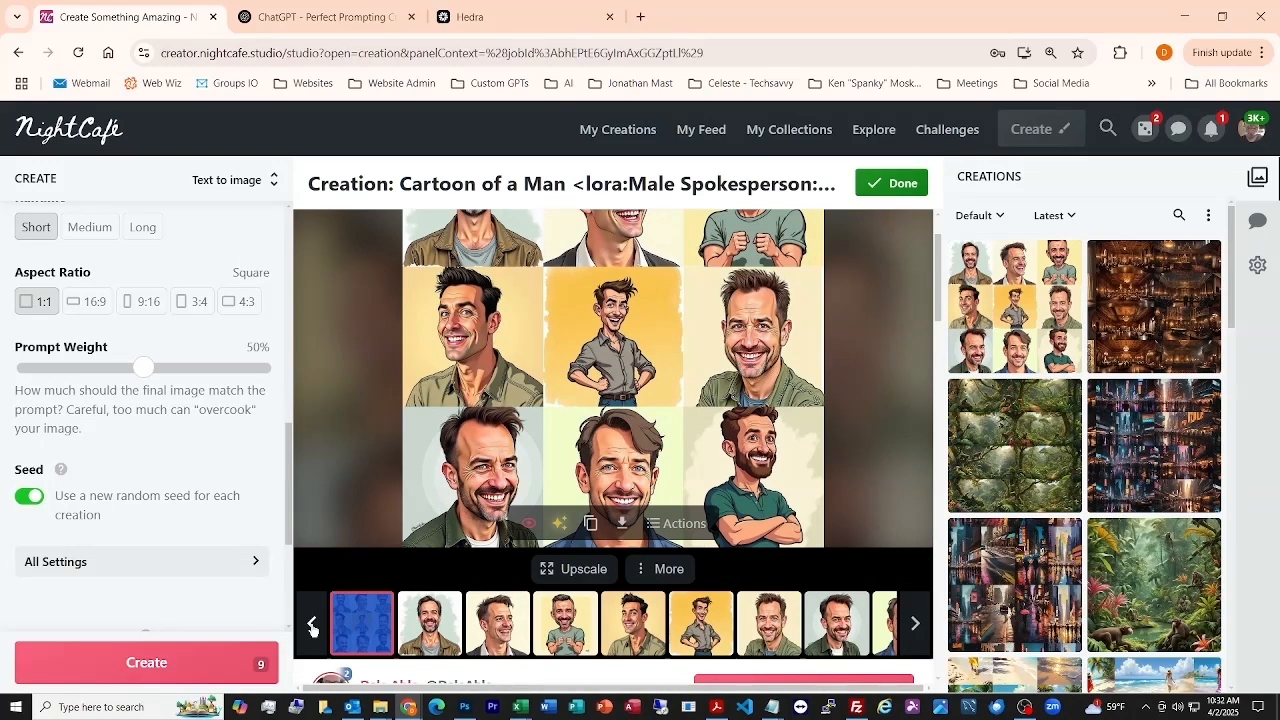
Step: Find and open the earlier creation of a man in a lab coat in front of humanoid robots, and show its first image
scroll(312, 626, down, 1)
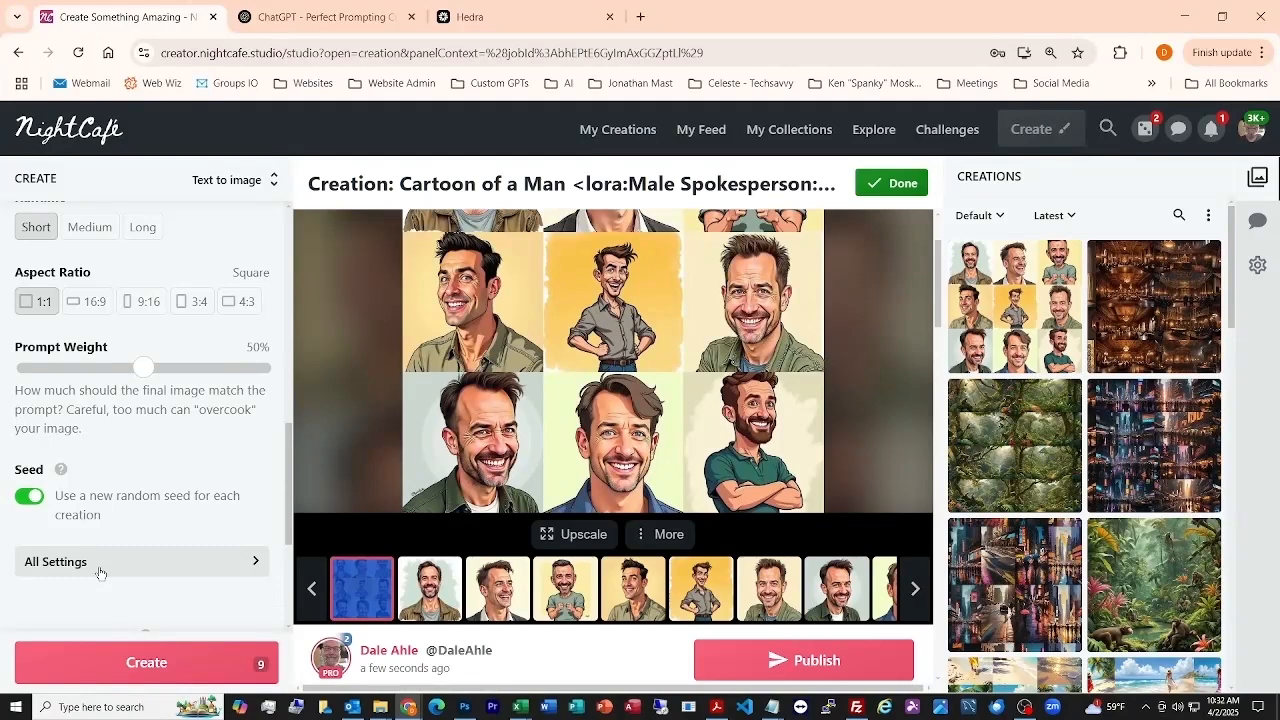
scroll(1028, 428, down, 15)
click(1021, 425)
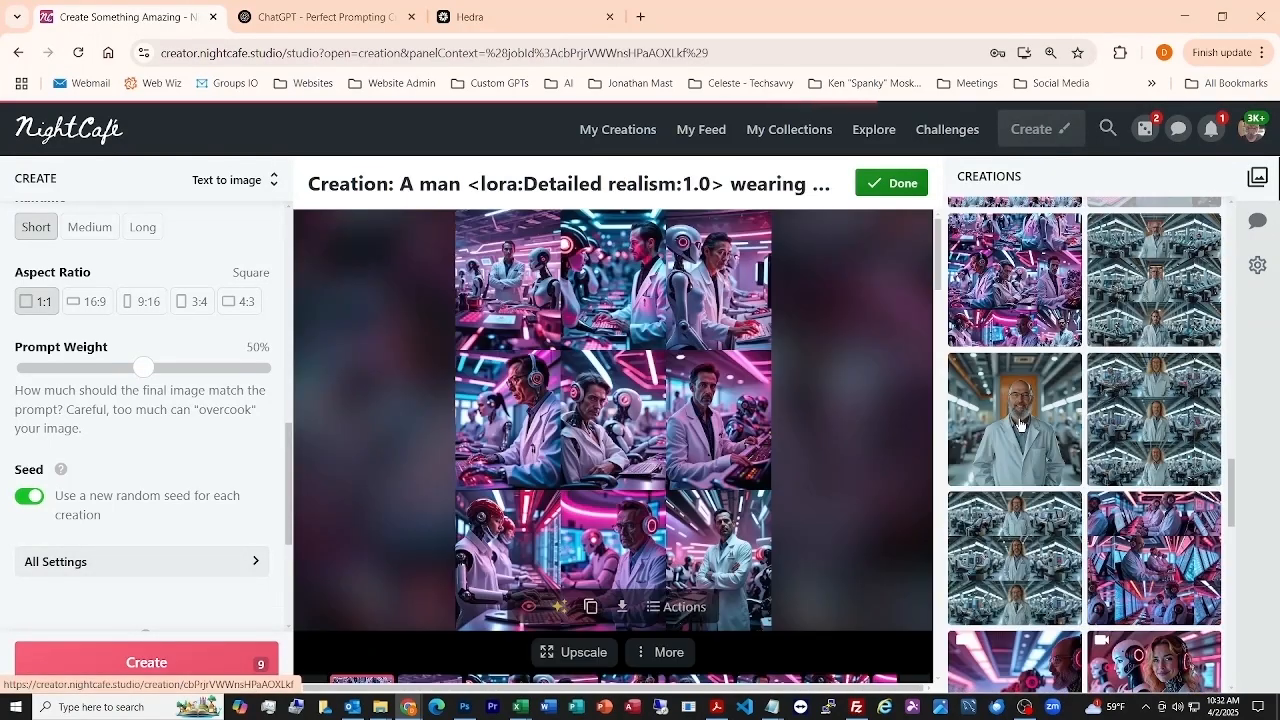
click(1021, 425)
click(433, 660)
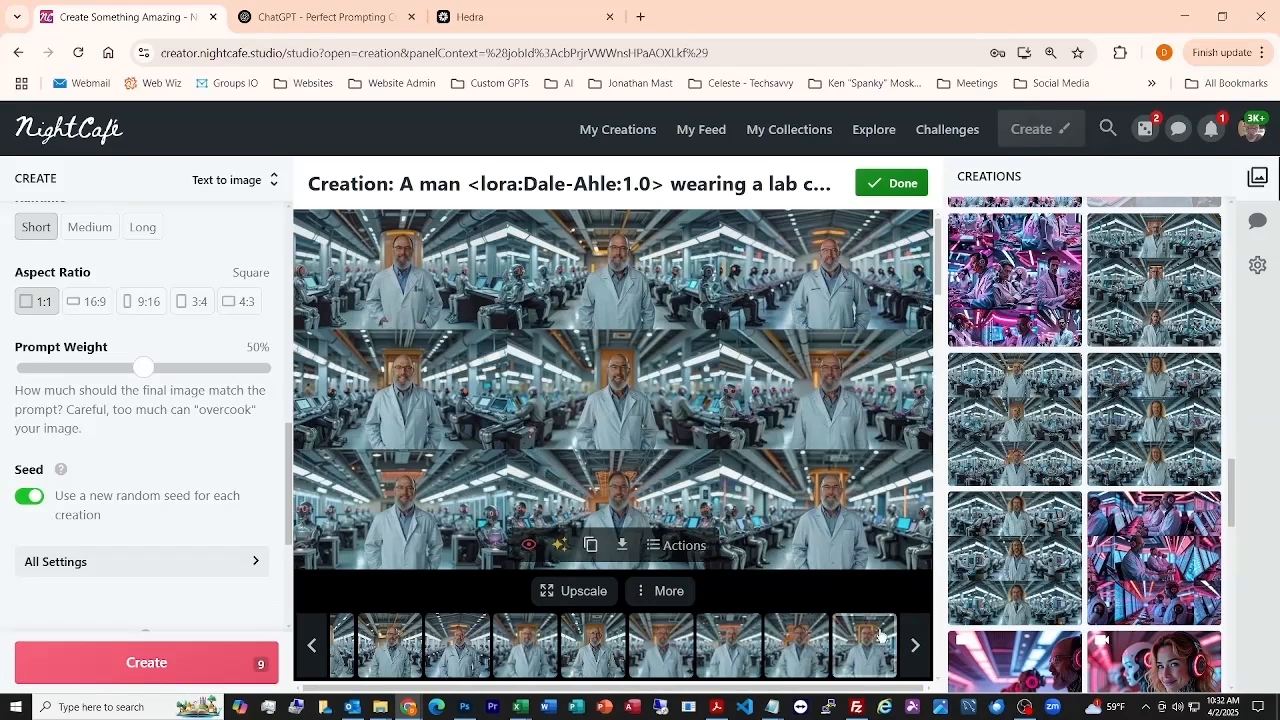
Step: View the lab-coat creation's individual images one after another through to the last one
click(916, 648)
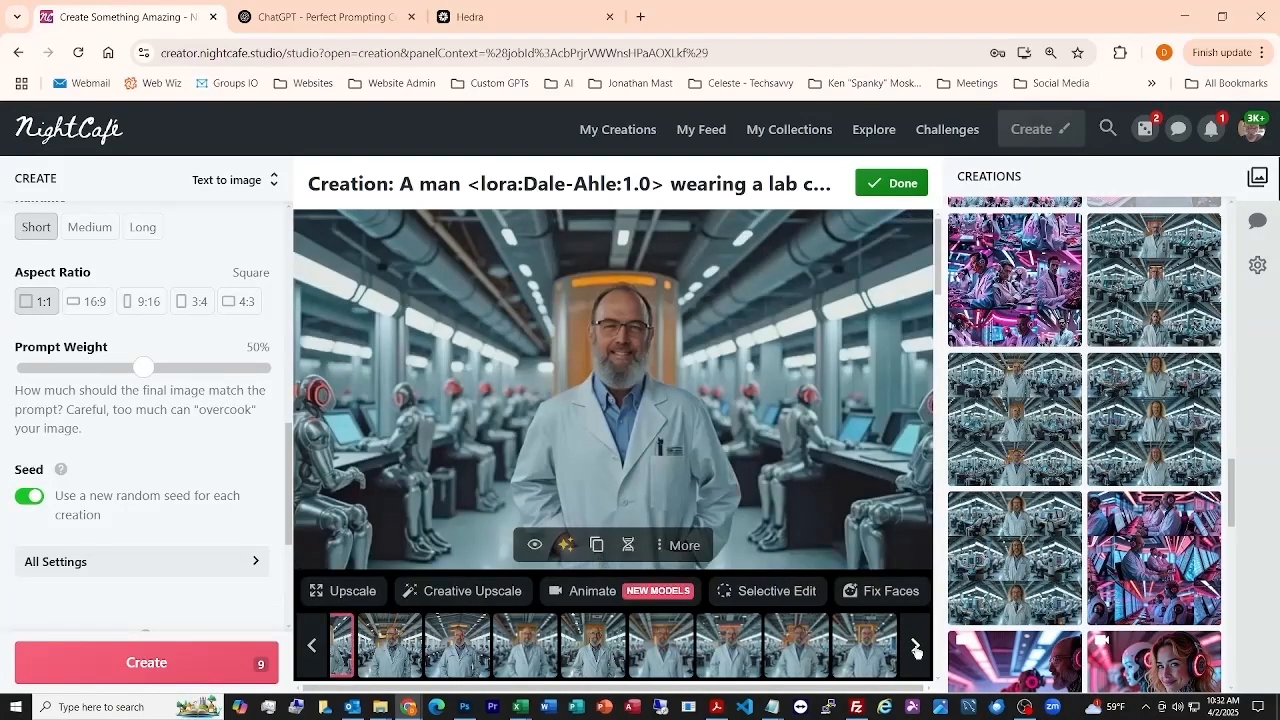
click(916, 648)
click(916, 648)
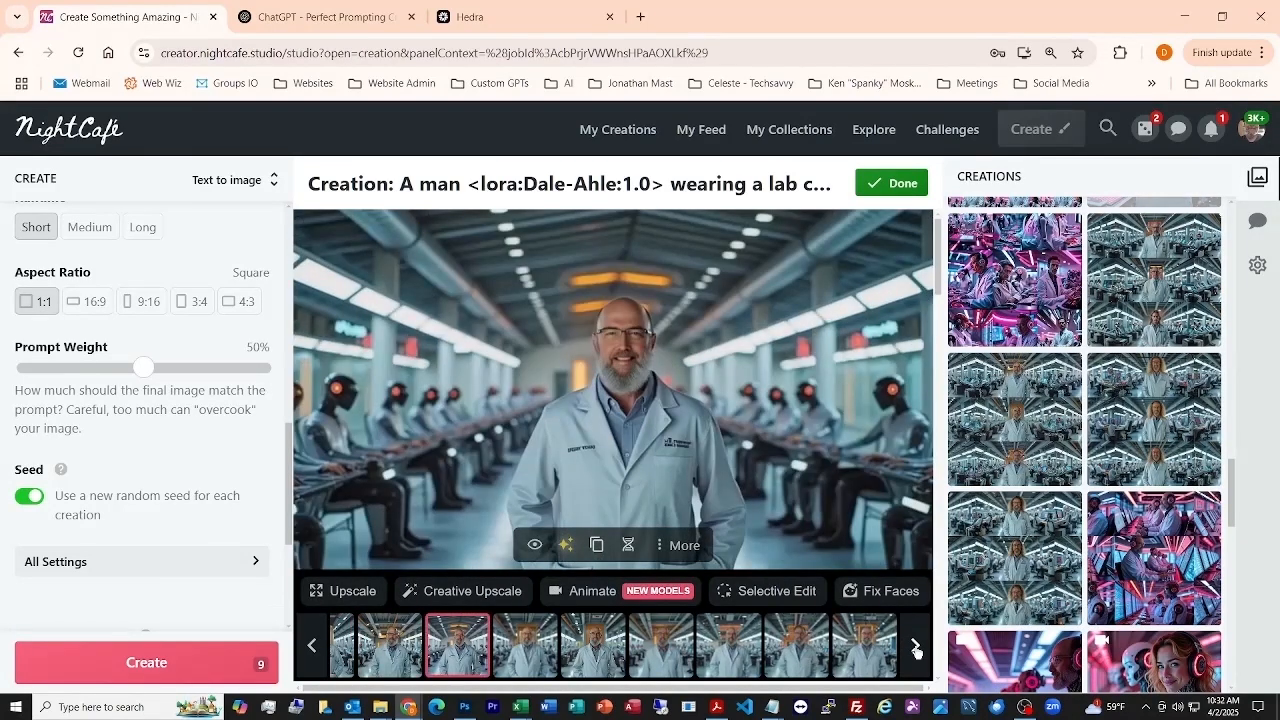
click(916, 648)
click(916, 648)
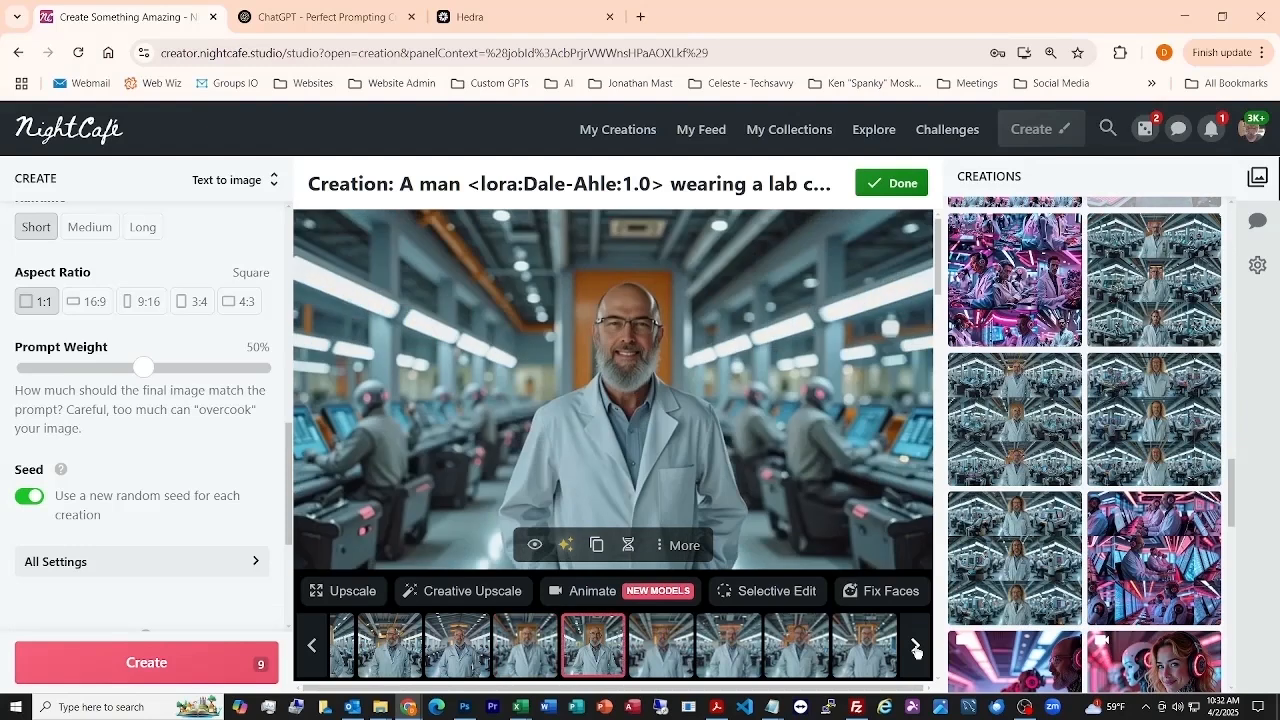
click(916, 648)
click(916, 648)
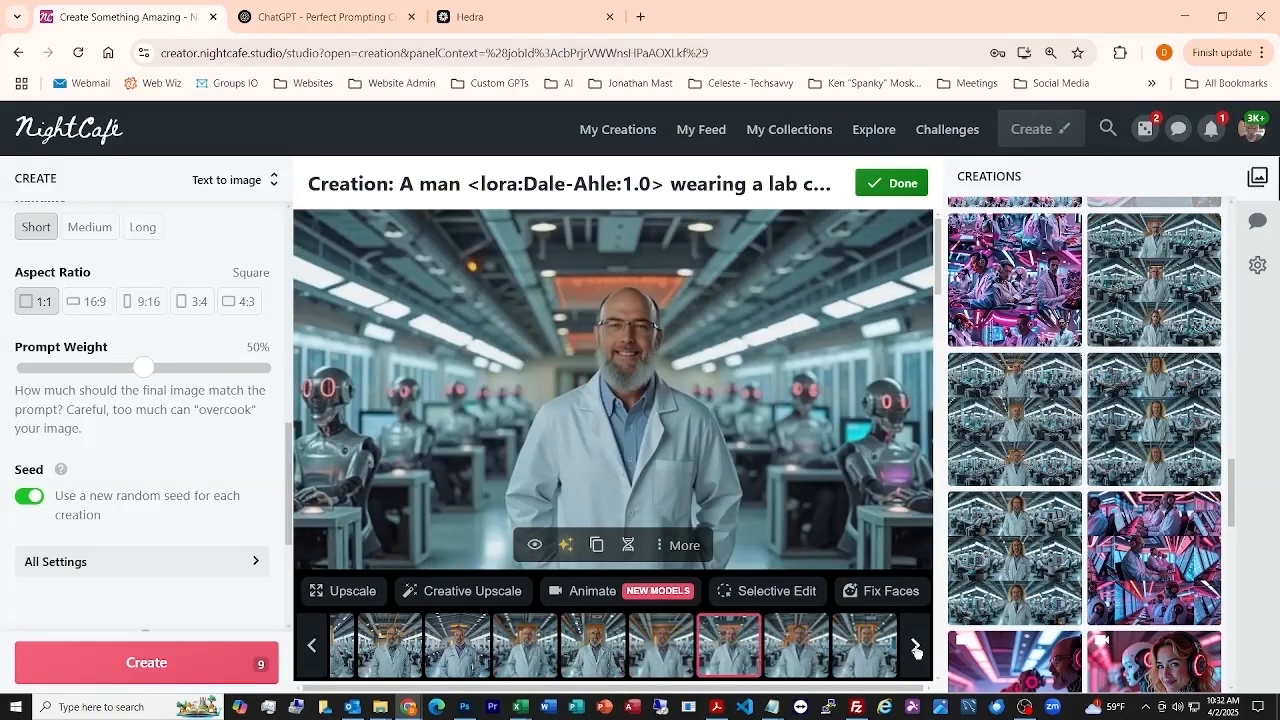
click(916, 648)
click(916, 648)
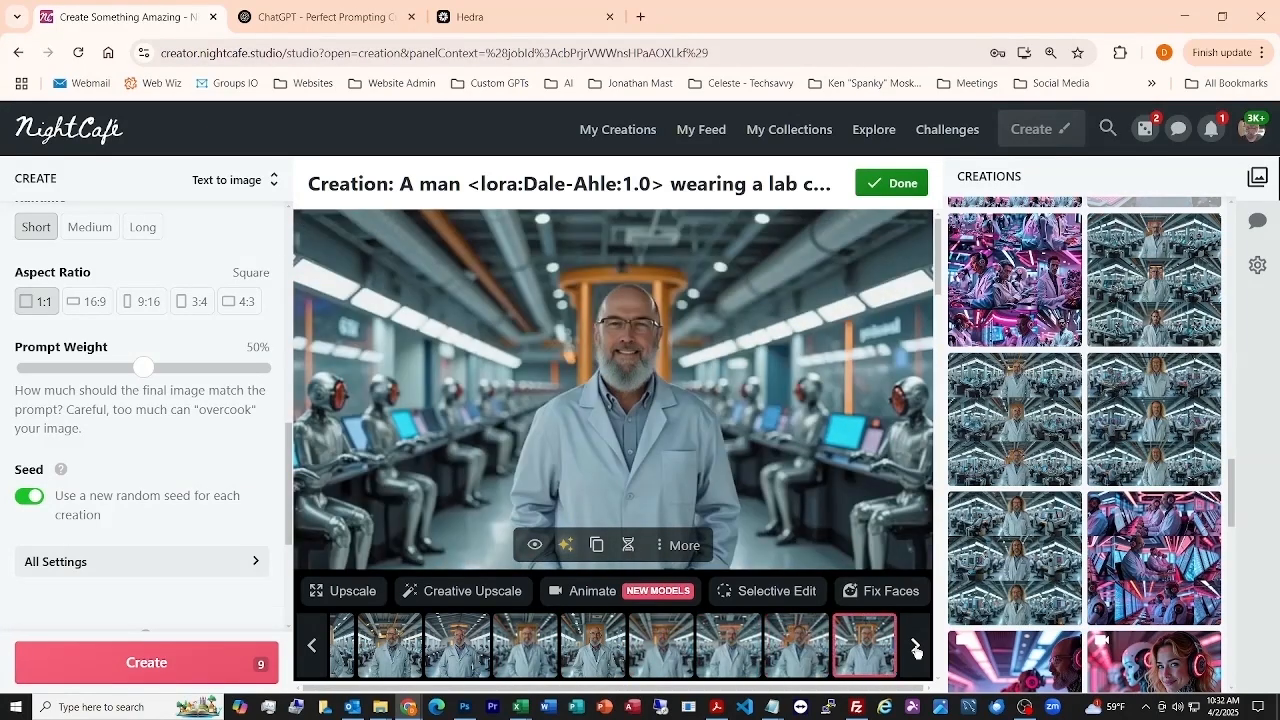
Step: Find the lab-coat creation's text prompt in its creation settings and copy it
scroll(848, 487, down, 2)
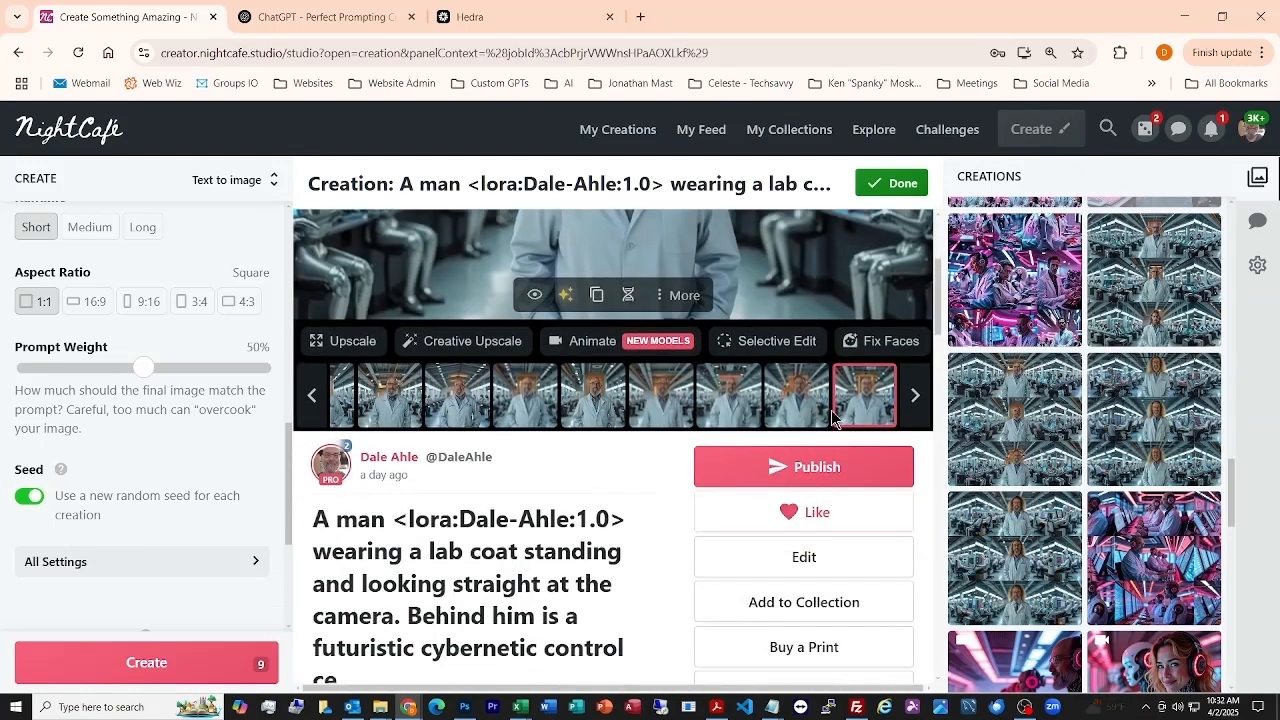
scroll(832, 420, down, 2)
scroll(830, 417, down, 10)
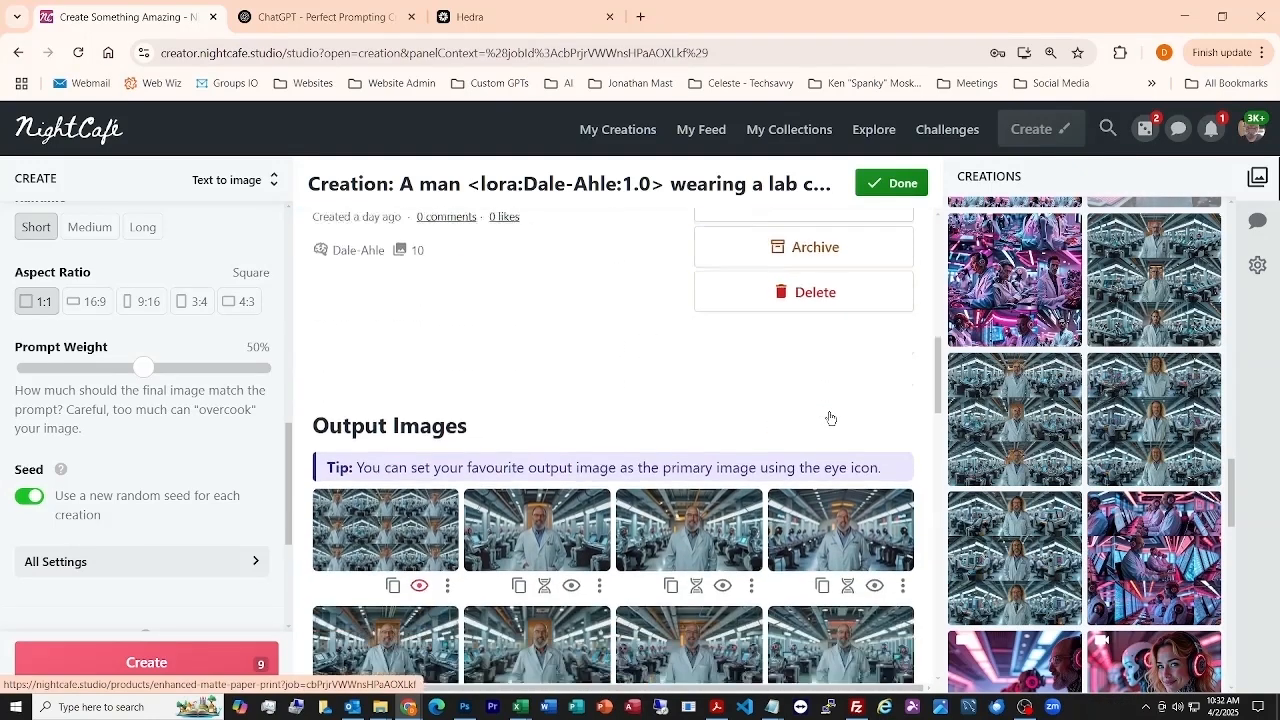
scroll(830, 417, down, 1)
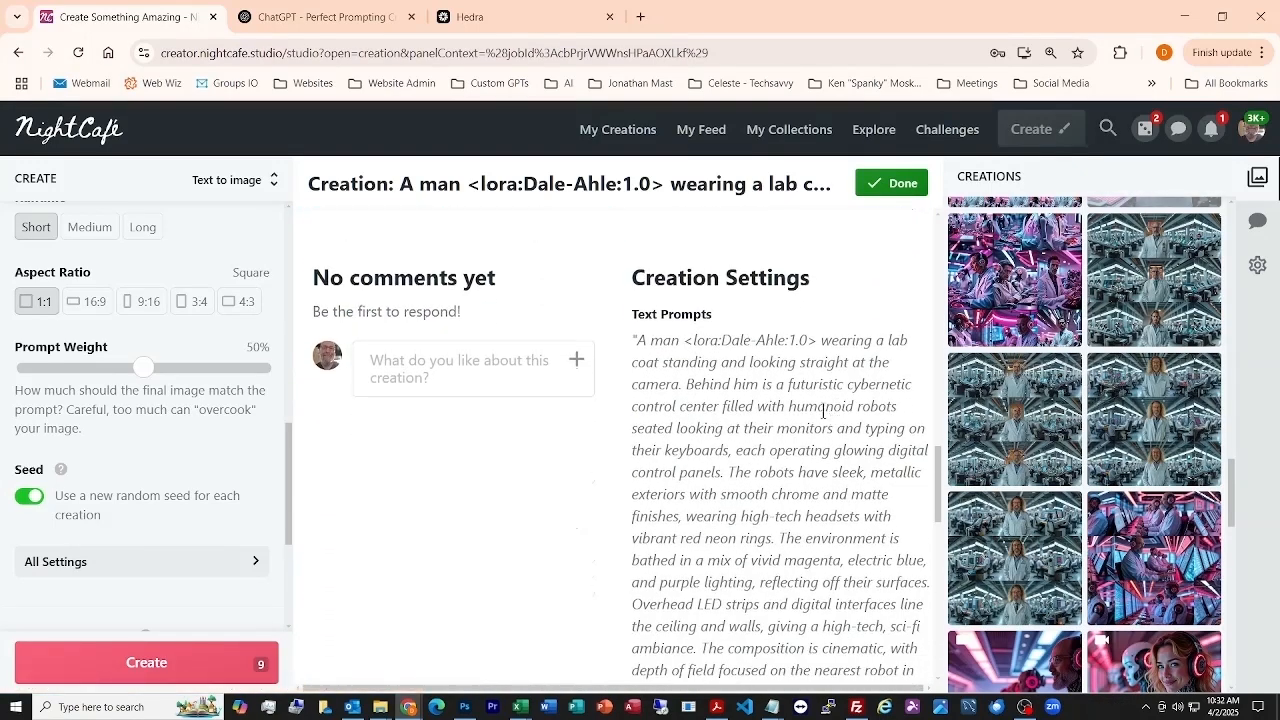
scroll(828, 418, up, 6)
scroll(823, 418, down, 4)
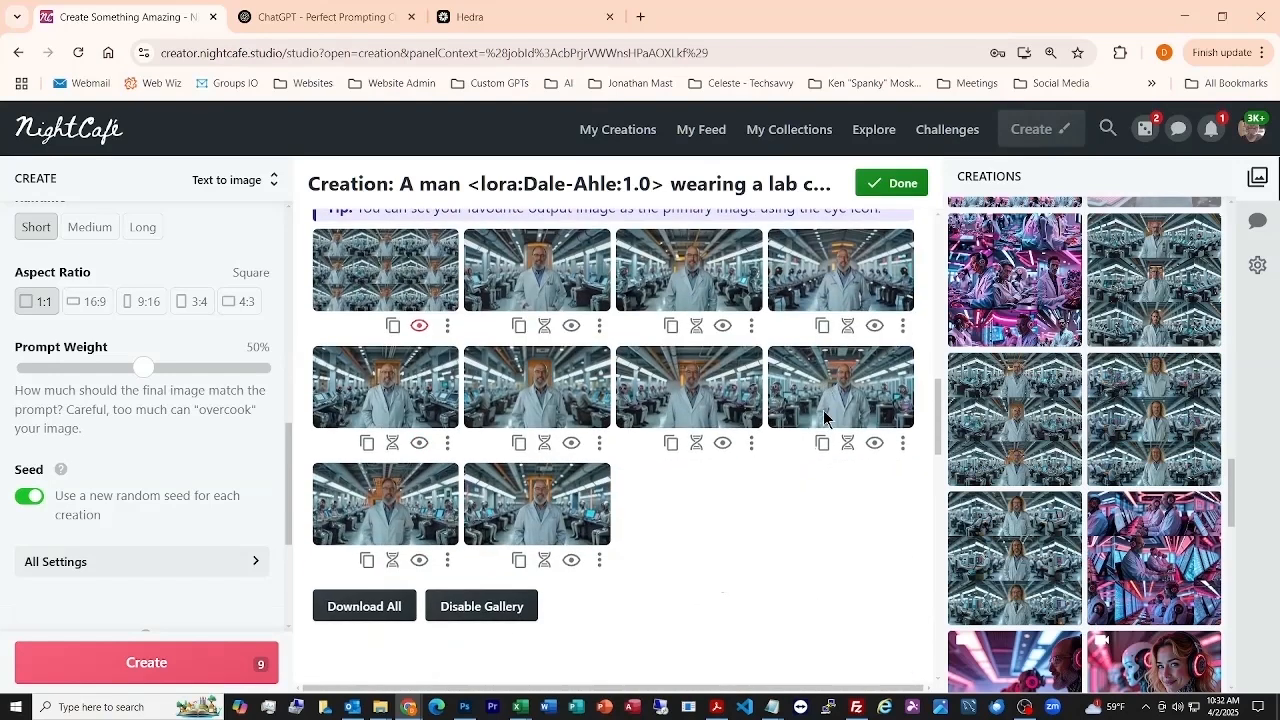
scroll(823, 410, down, 3)
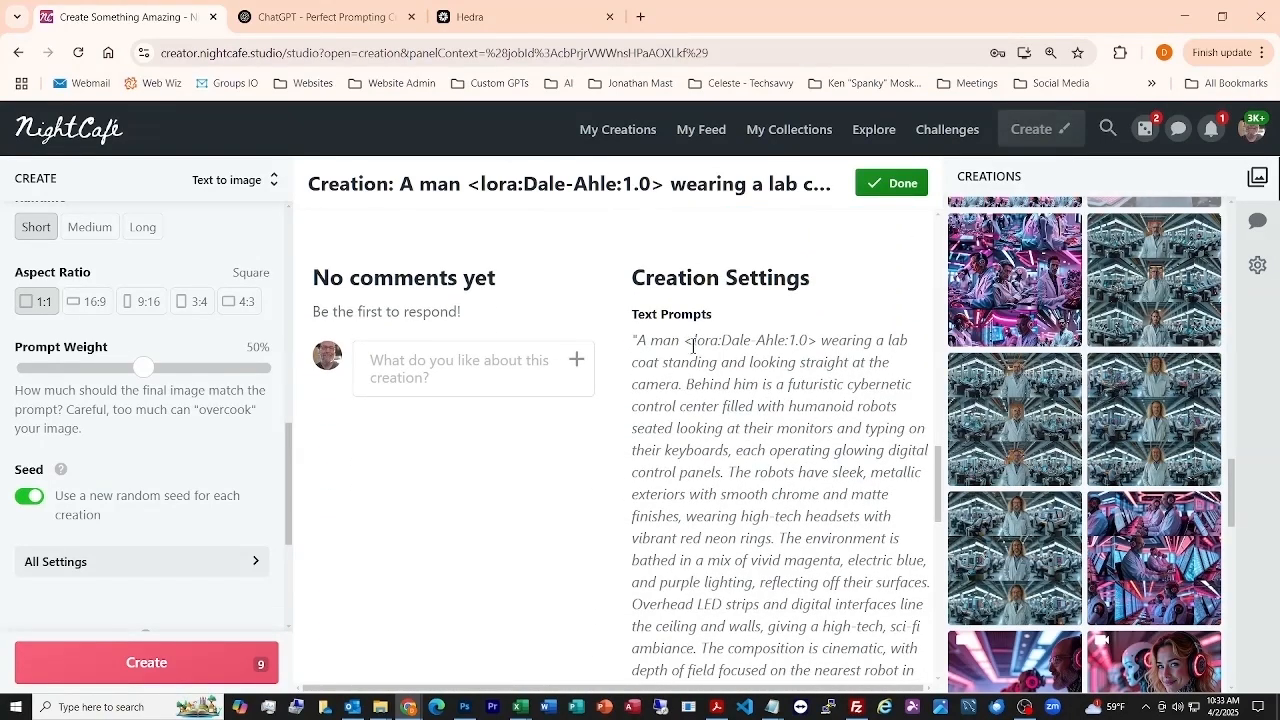
scroll(834, 372, down, 3)
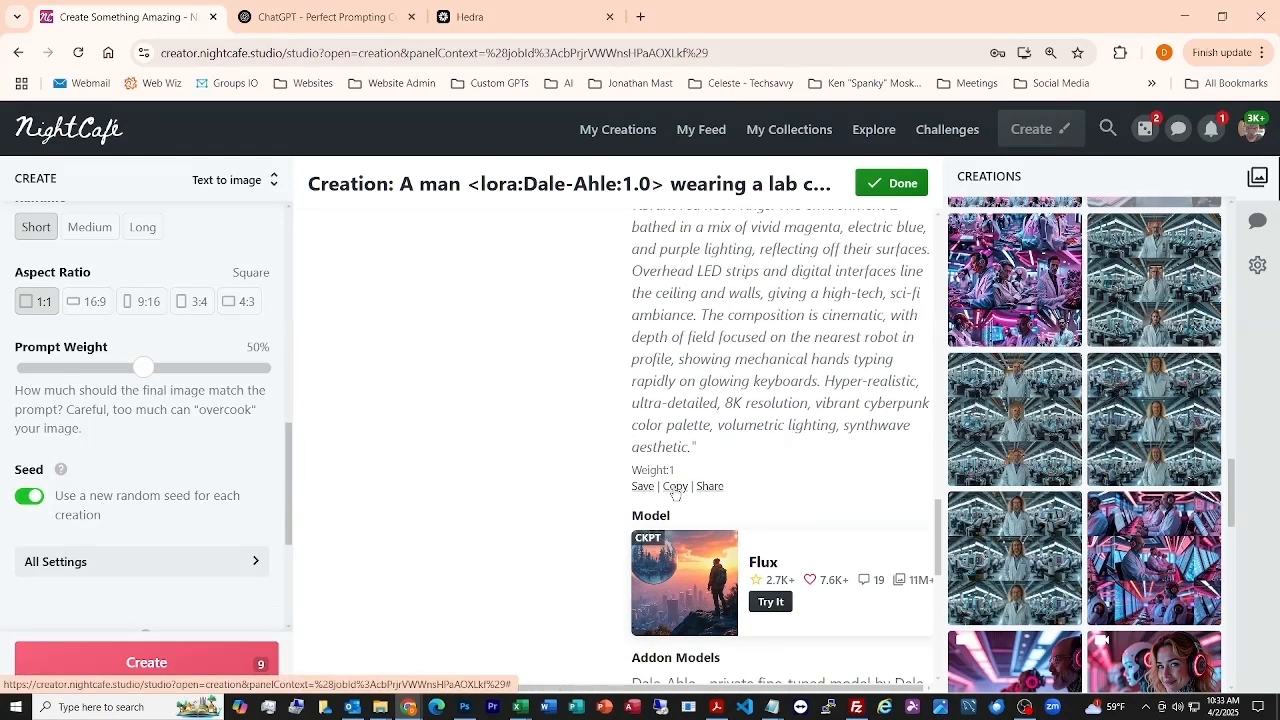
click(676, 487)
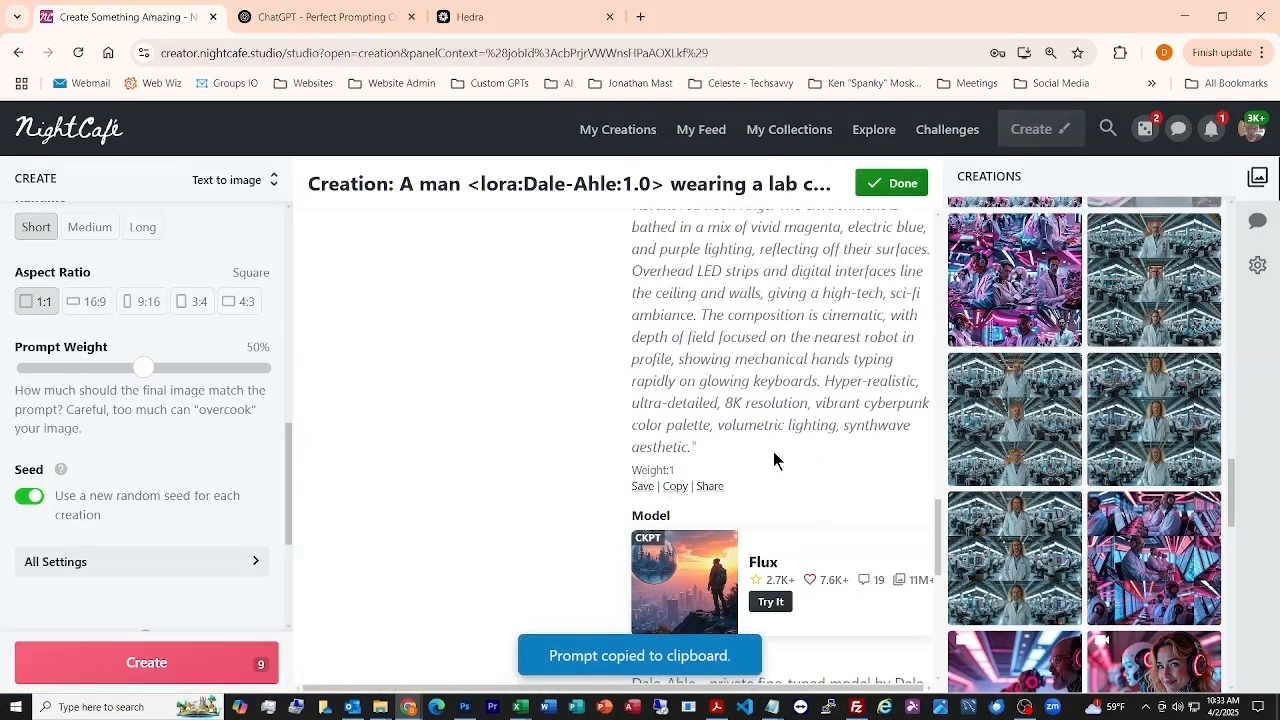
Step: Close the creation, convert the Cartoon face preset into an editable prompt, and replace its text with the copied lab-coat prompt
scroll(766, 443, up, 5)
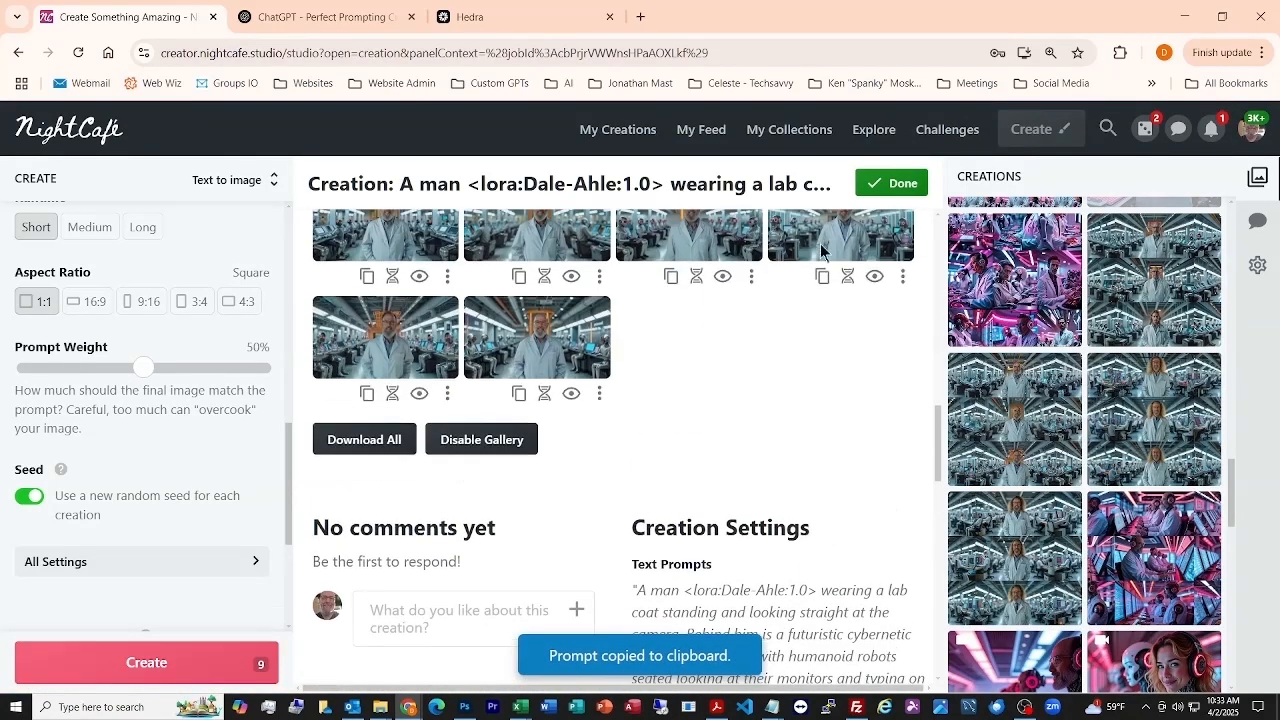
click(893, 183)
scroll(123, 469, up, 8)
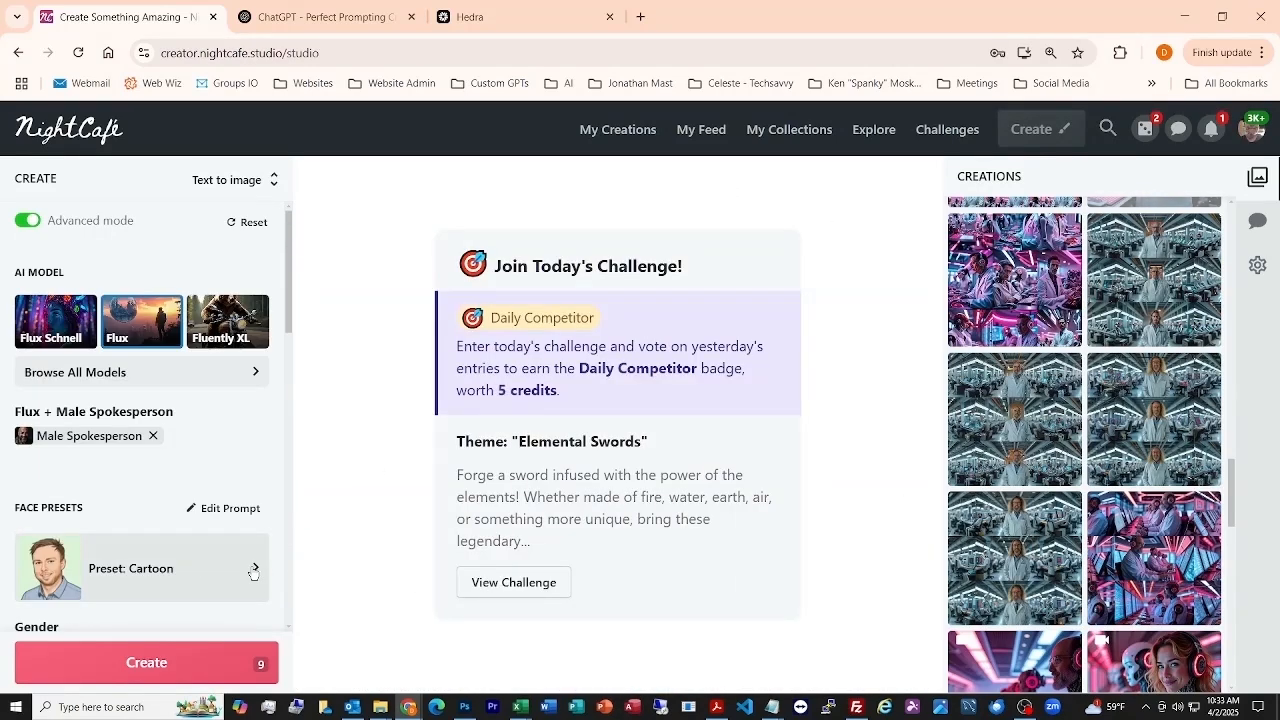
click(256, 572)
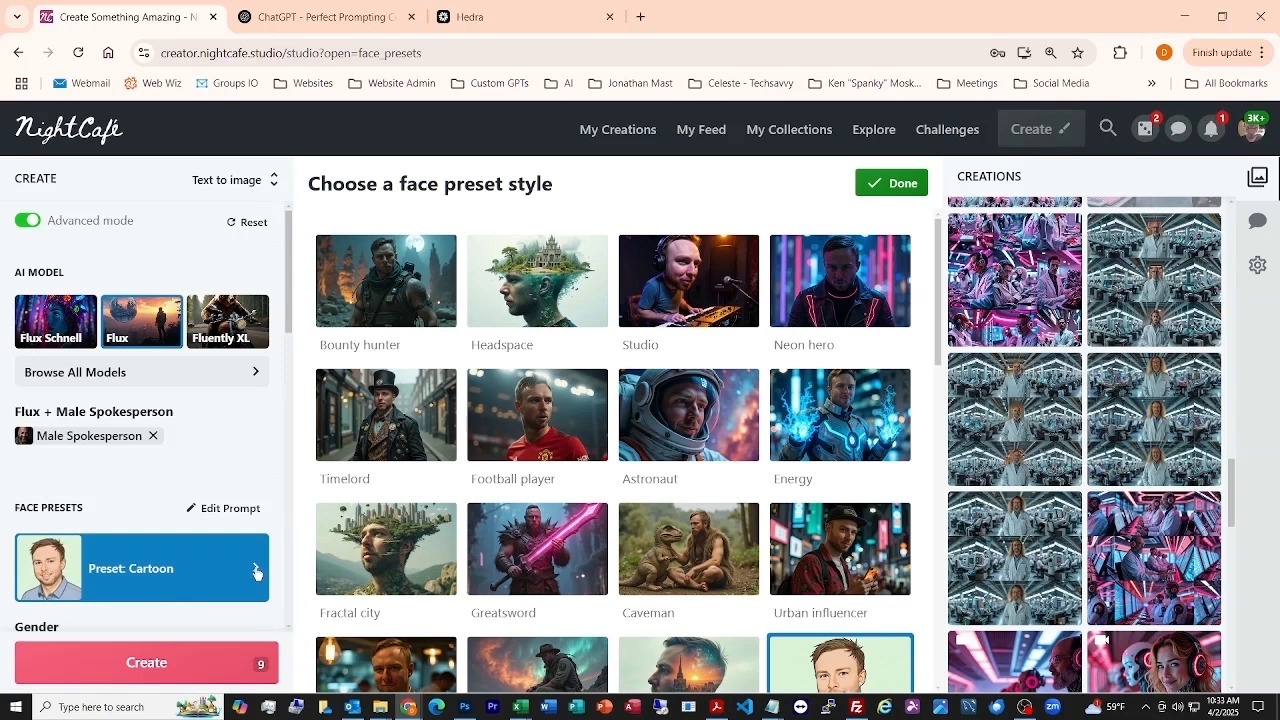
click(228, 508)
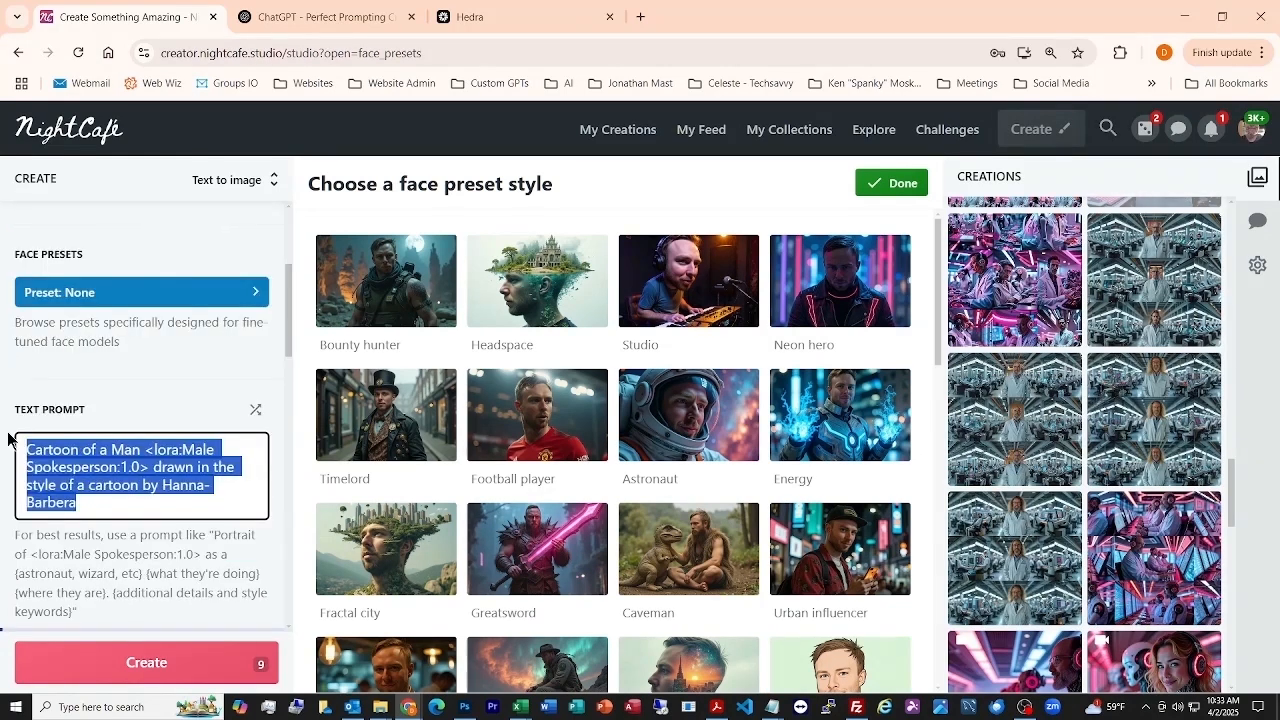
key(ctrl+v)
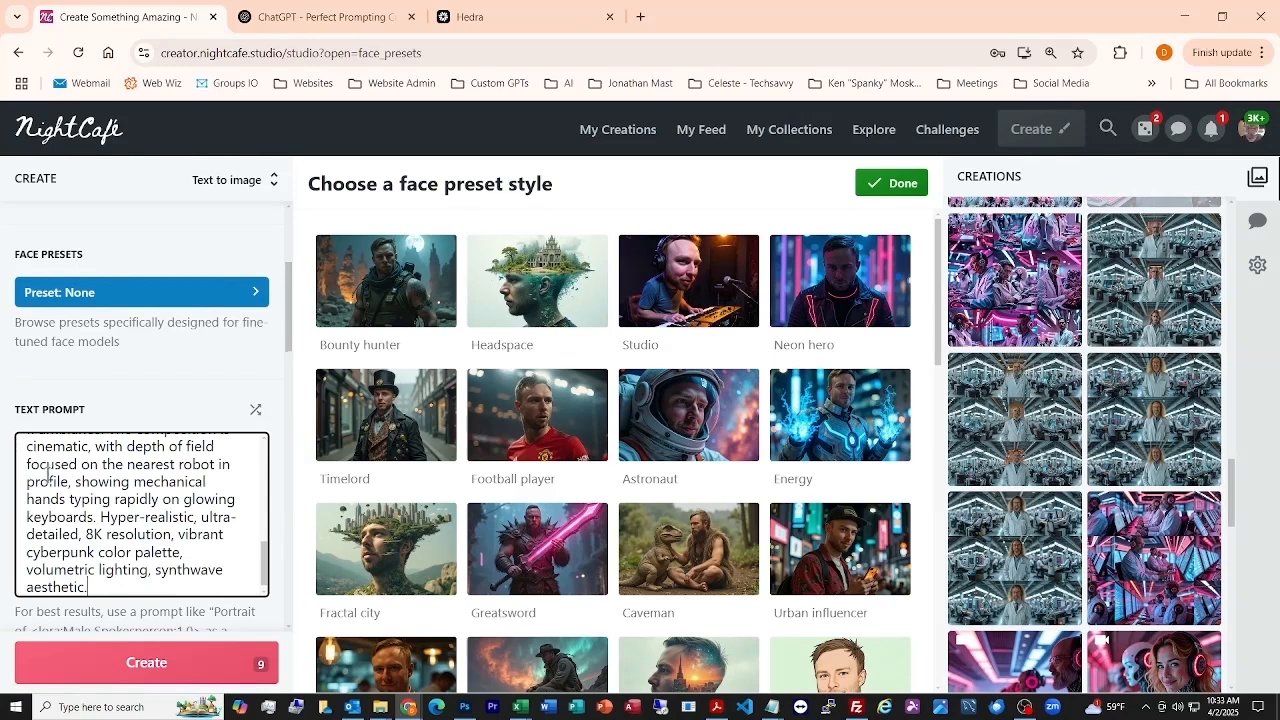
Step: Check the selected model and generation options for the lab-coat prompt, and copy the Male Spokesperson model token <lora:Male Spokesperson:1.0>
scroll(127, 519, up, 3)
scroll(127, 519, up, 5)
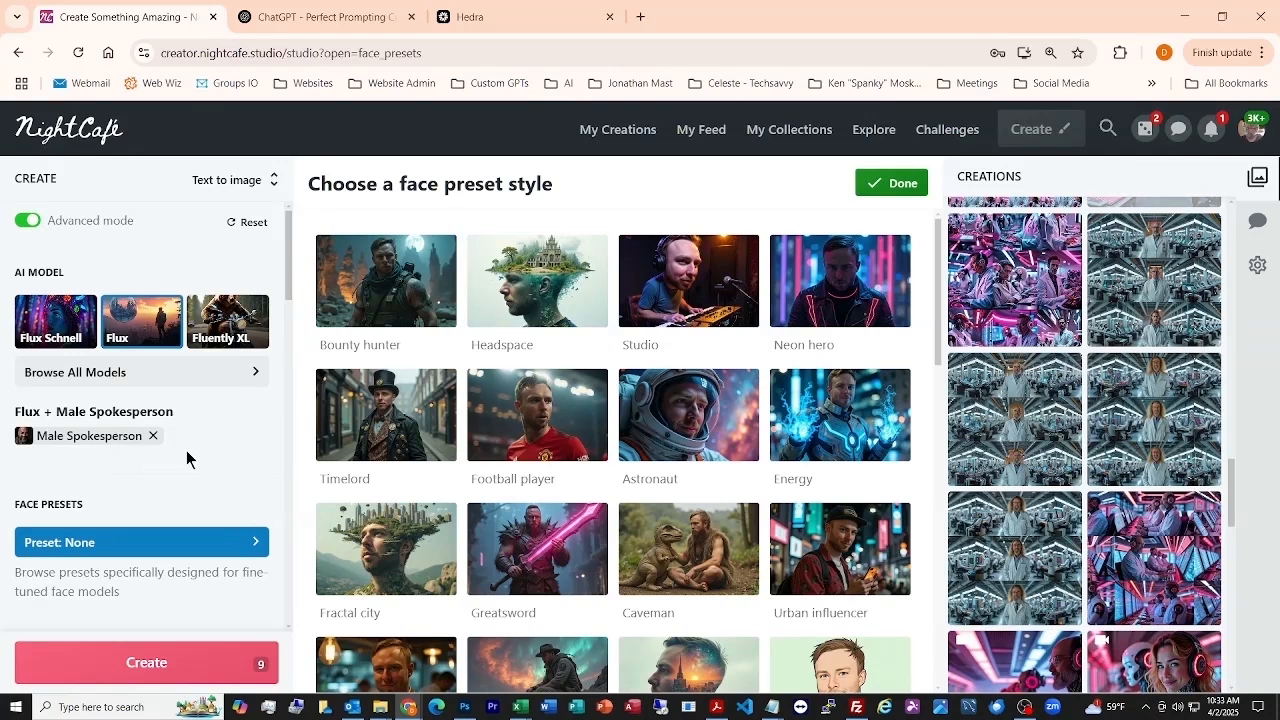
scroll(186, 450, down, 6)
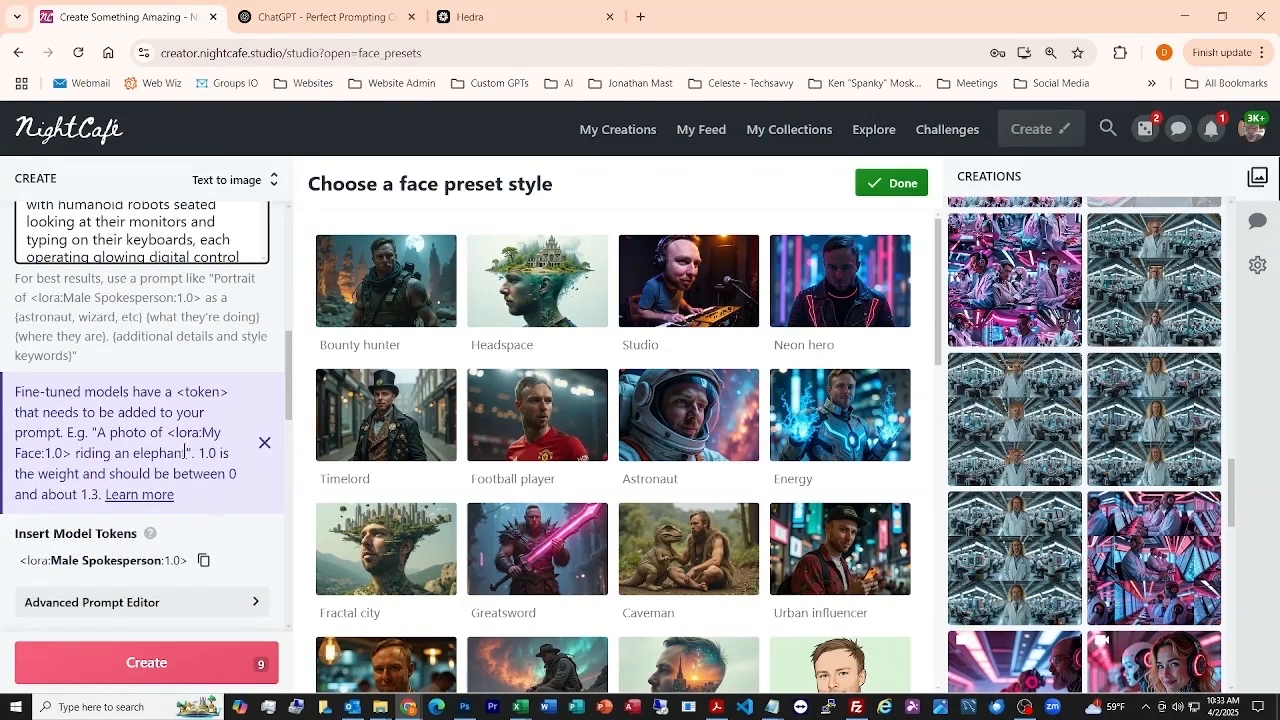
scroll(186, 452, down, 3)
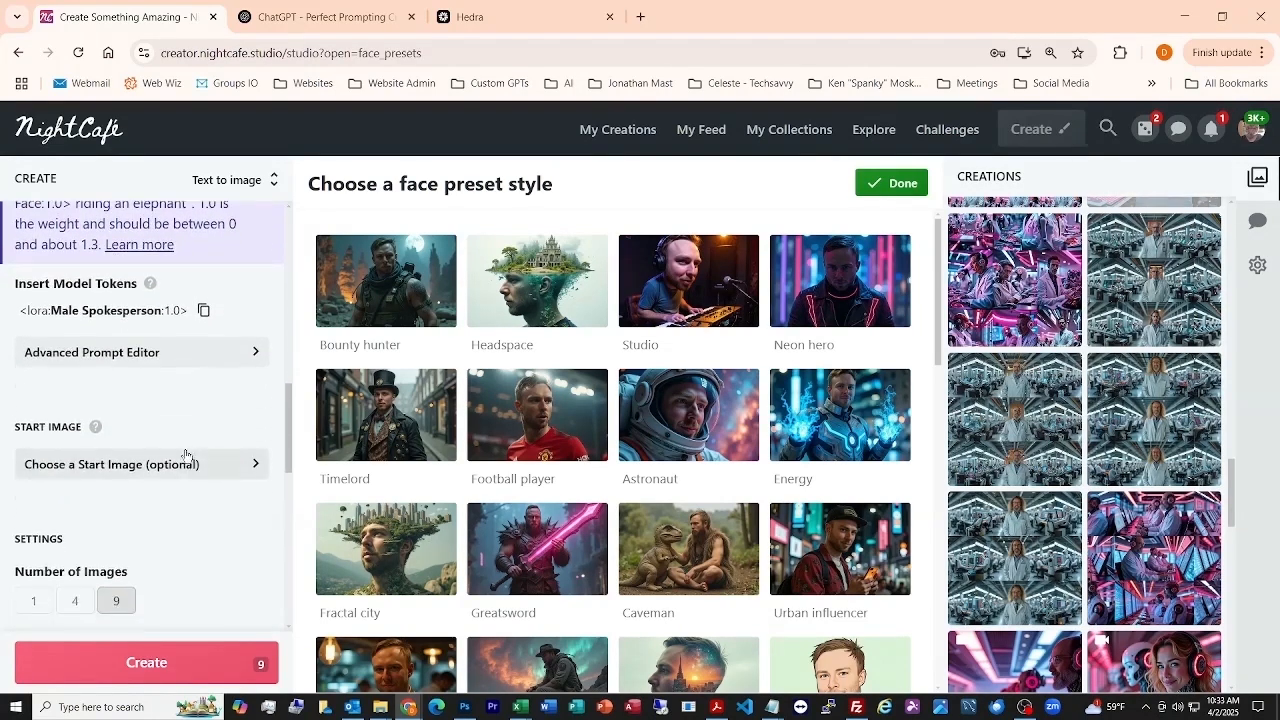
scroll(185, 458, down, 3)
scroll(185, 458, up, 9)
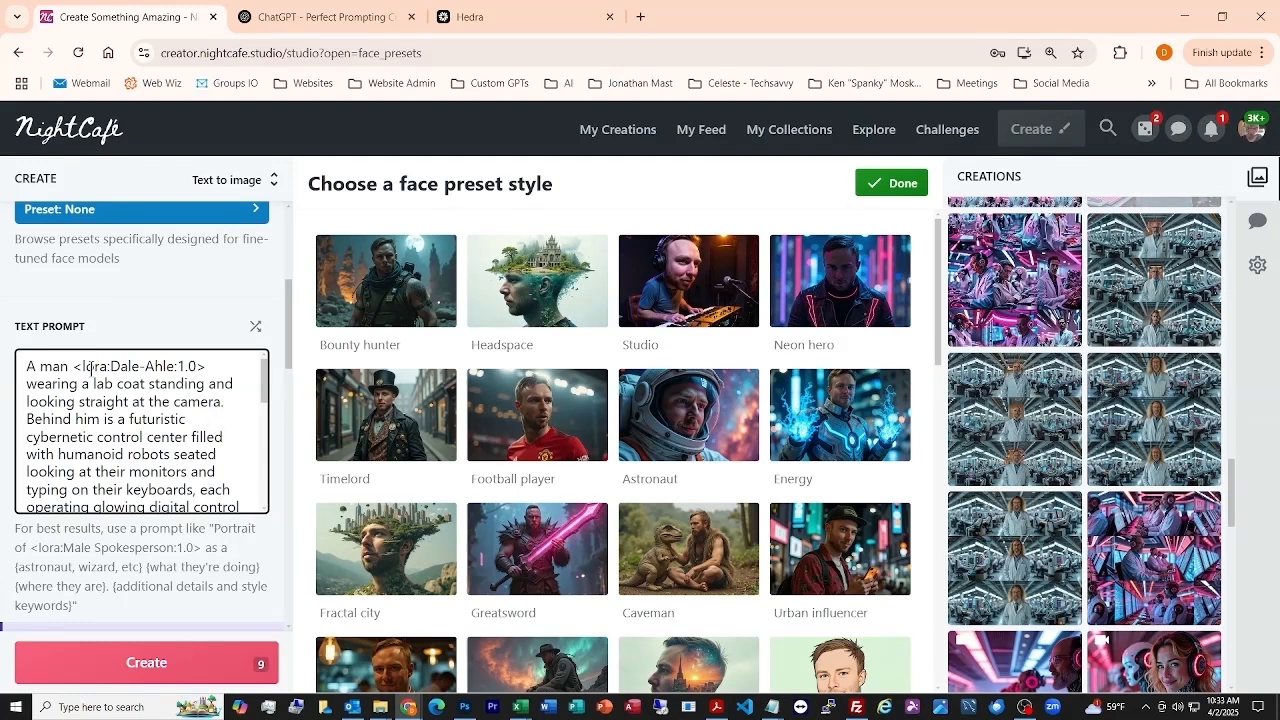
scroll(178, 521, down, 3)
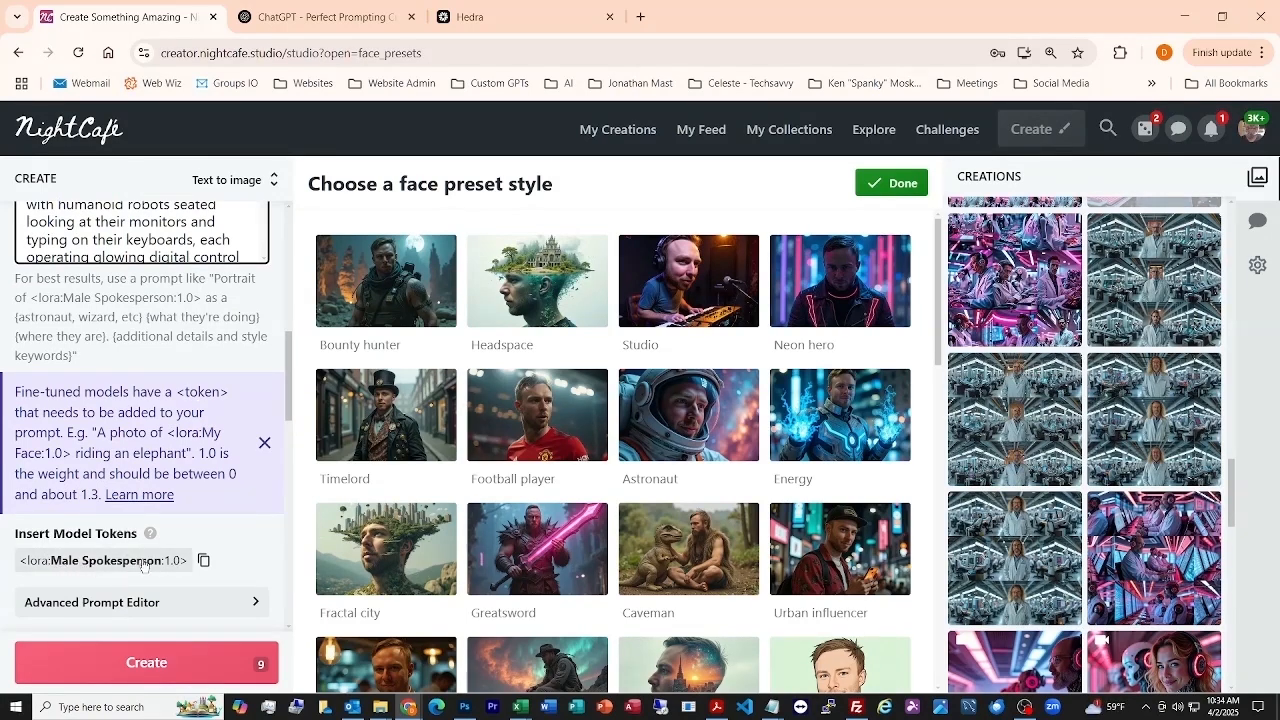
click(204, 562)
Step: Review the lab-coat text prompt, from its opening model token through the description of the robots
scroll(204, 550, up, 3)
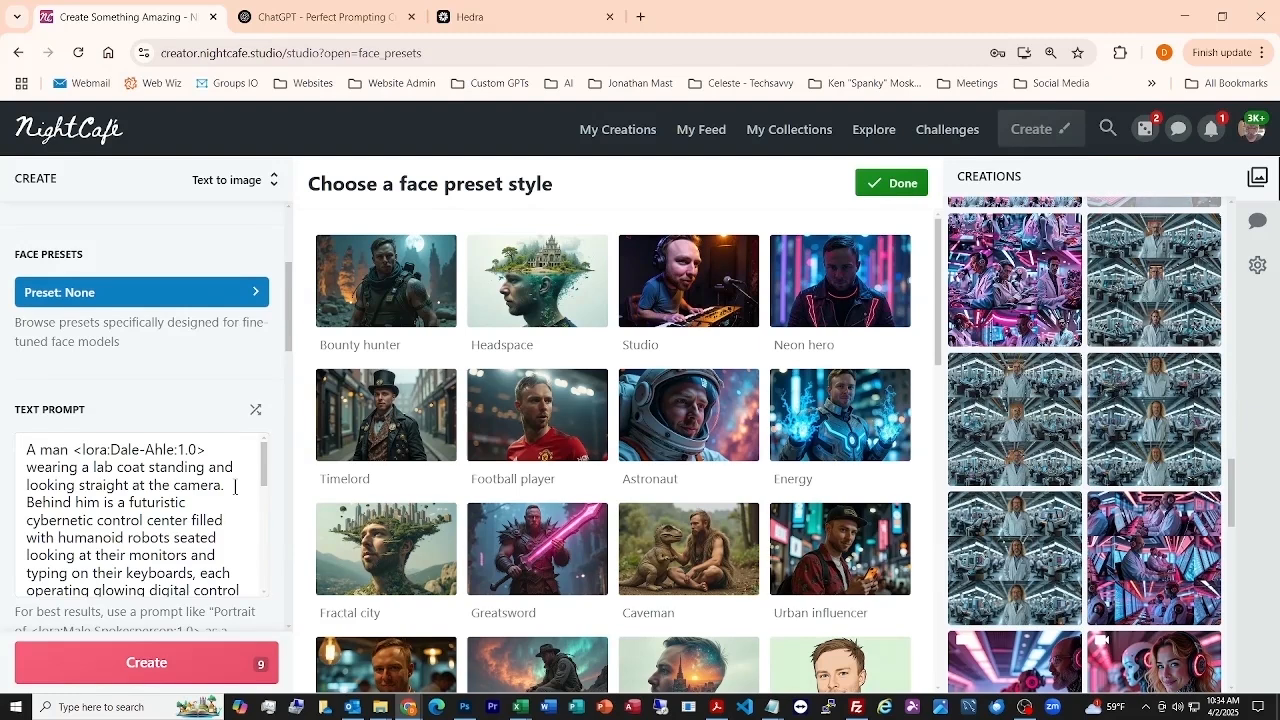
scroll(235, 487, down, 2)
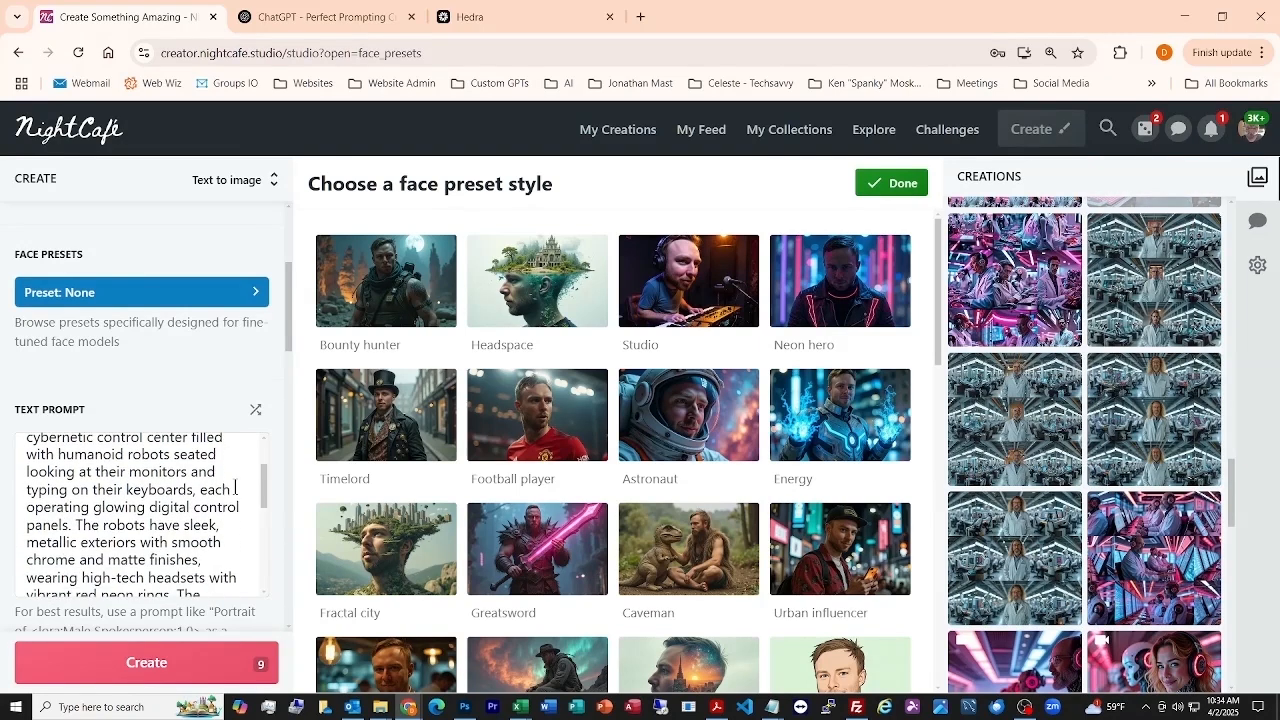
scroll(235, 487, up, 2)
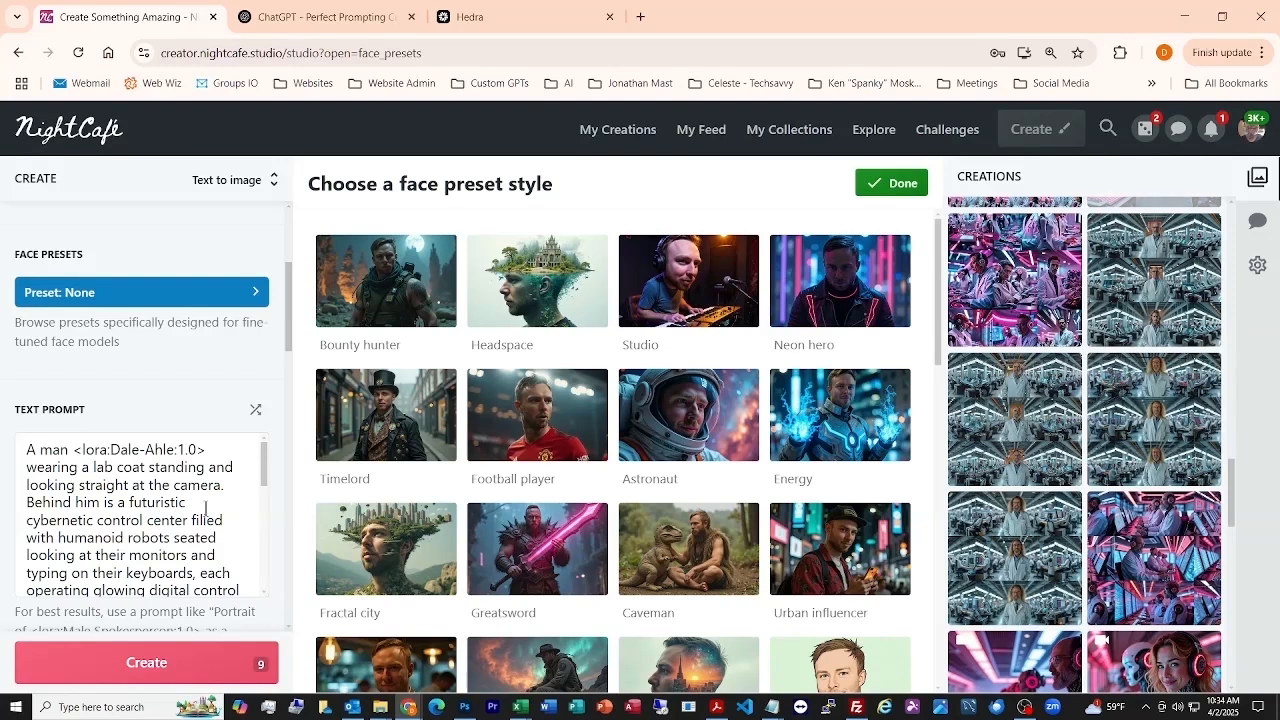
scroll(205, 508, down, 3)
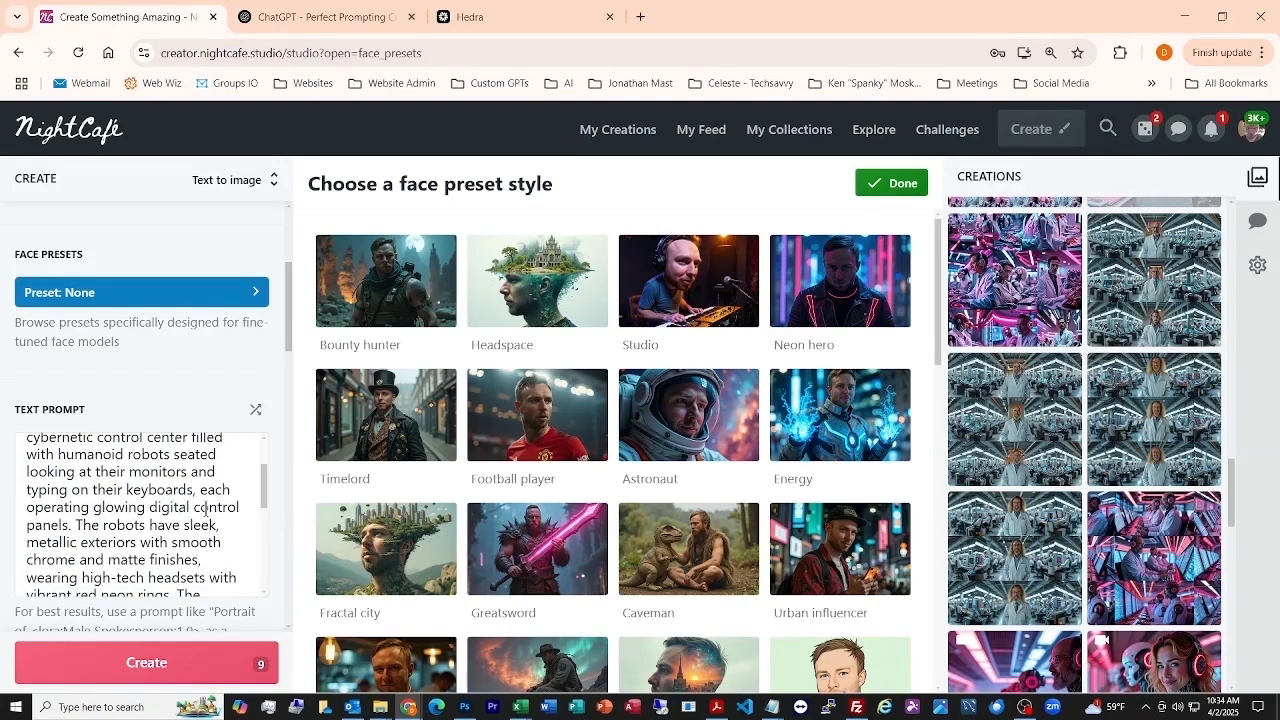
Step: Review the text prompt and set the aspect ratio of the images to 16:9
scroll(205, 508, down, 3)
scroll(205, 508, down, 2)
scroll(205, 508, down, 4)
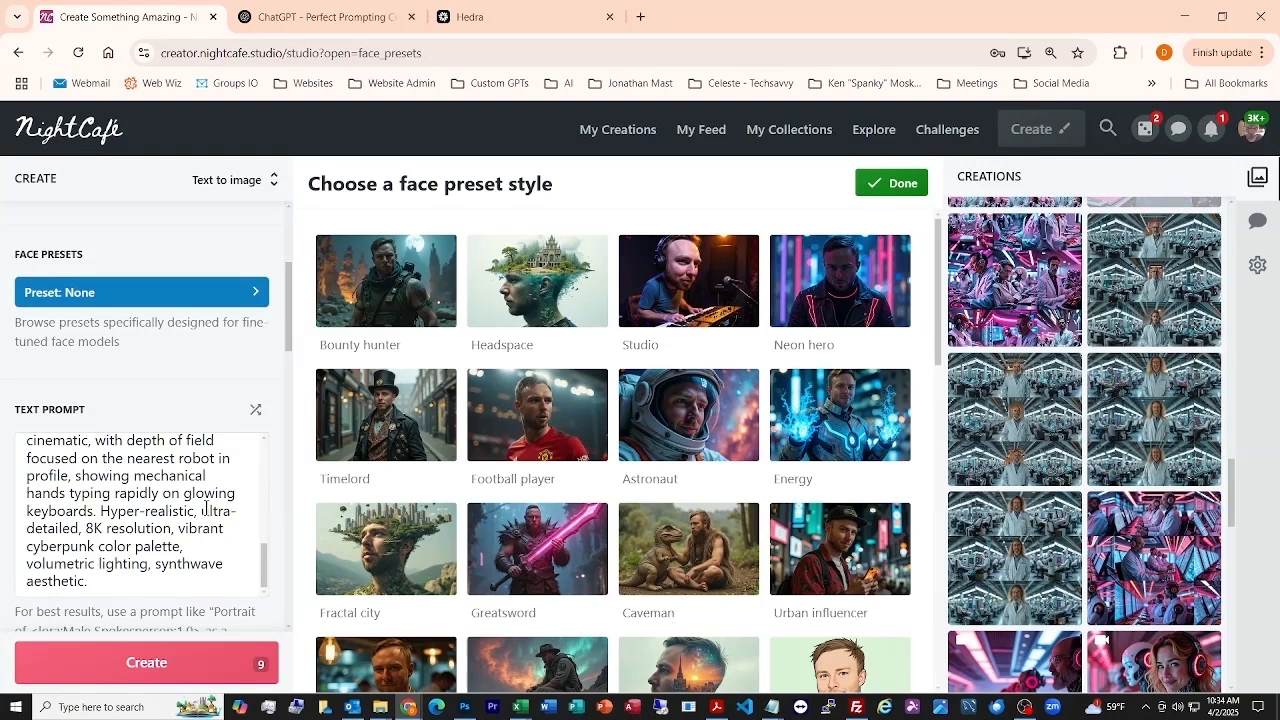
scroll(205, 510, down, 6)
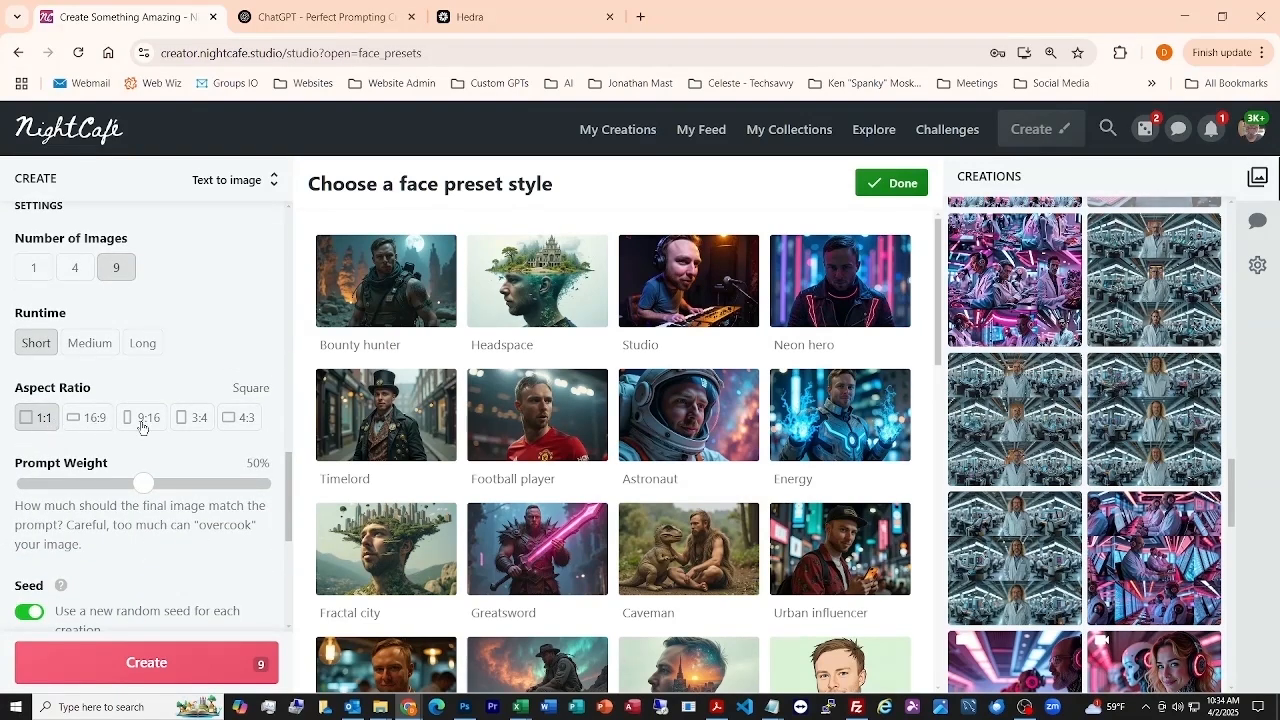
click(88, 417)
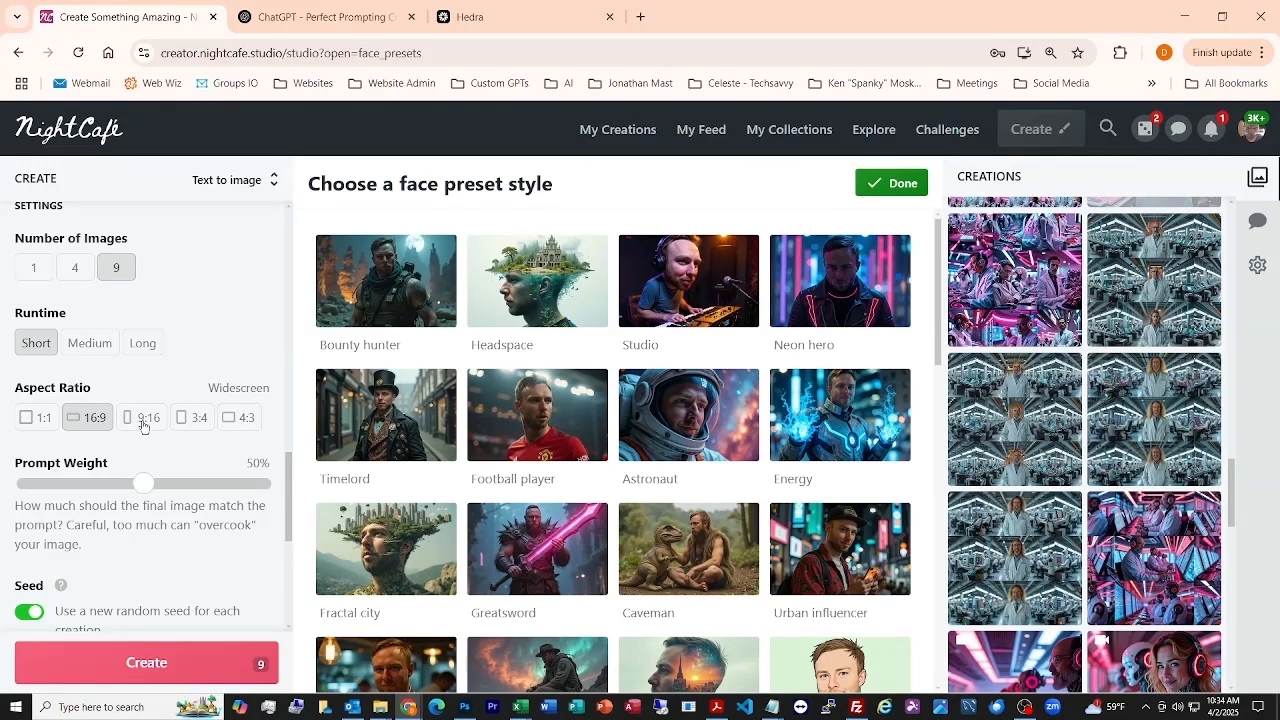
click(144, 428)
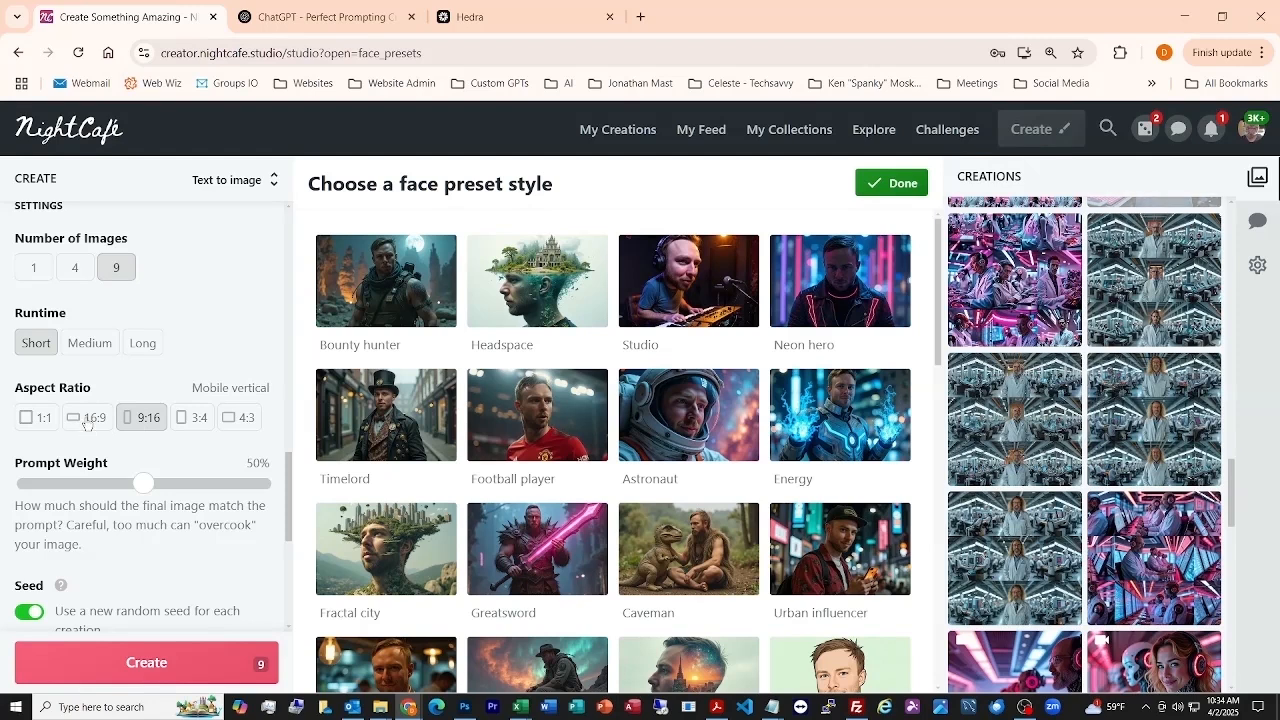
click(88, 424)
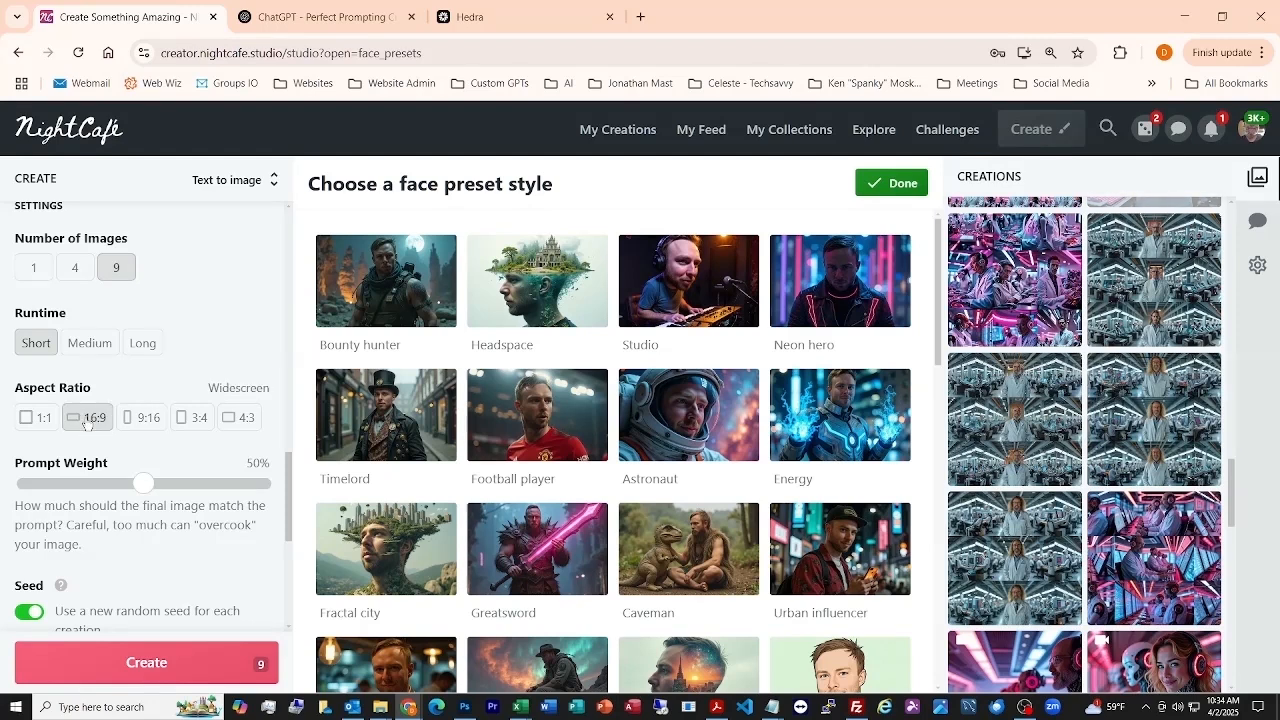
scroll(87, 423, down, 4)
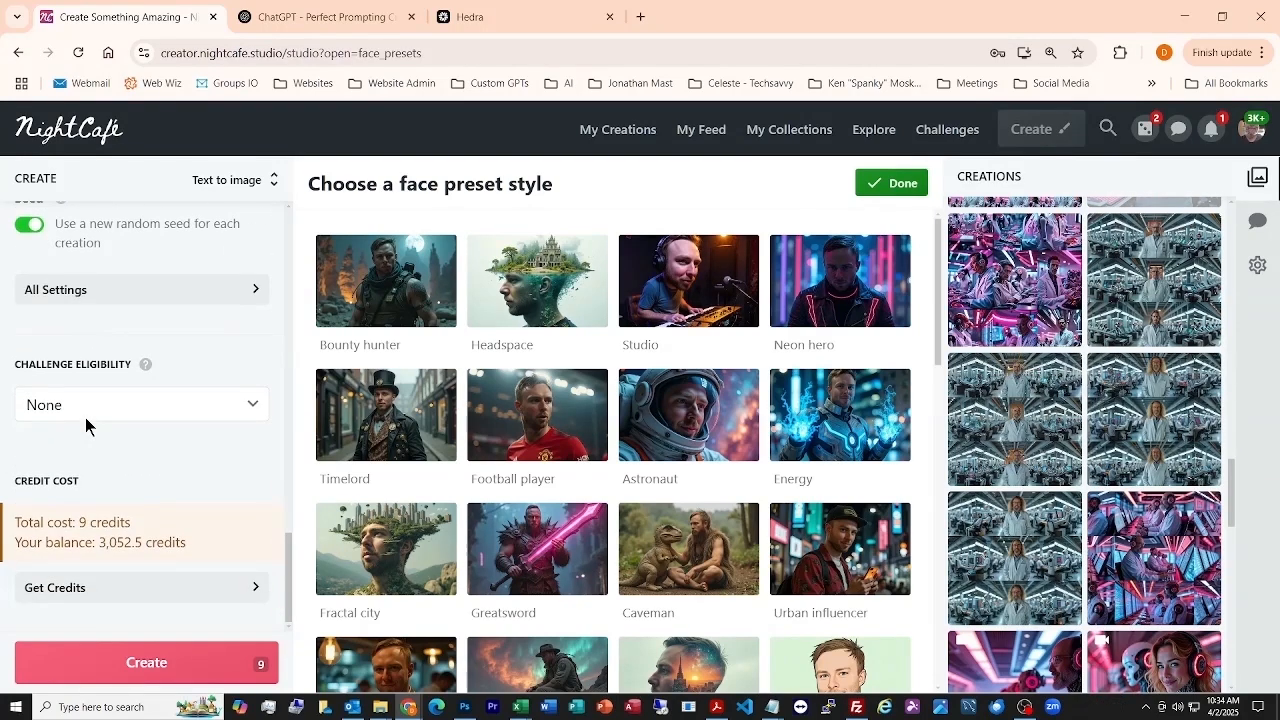
click(152, 673)
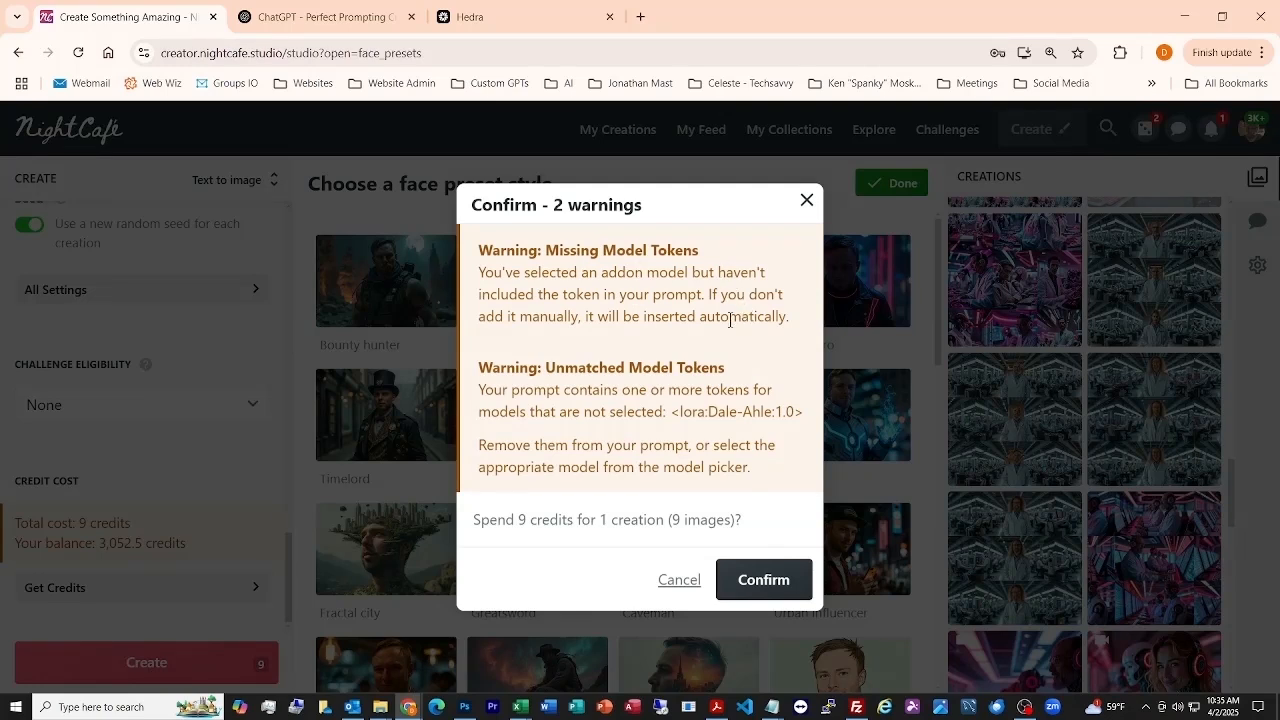
click(688, 582)
Step: Replace the face model token in the text prompt with <lora:Male Spokesperson:1.0> and generate the nine images
scroll(166, 471, up, 5)
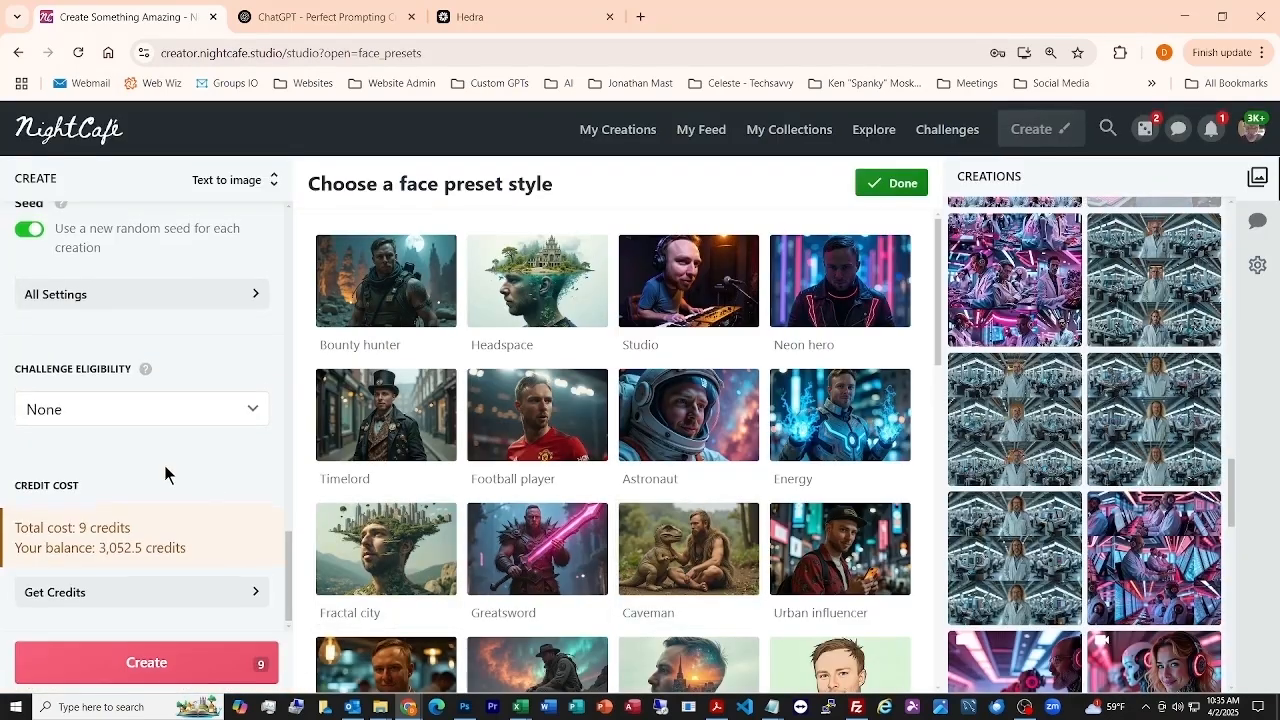
scroll(166, 471, up, 8)
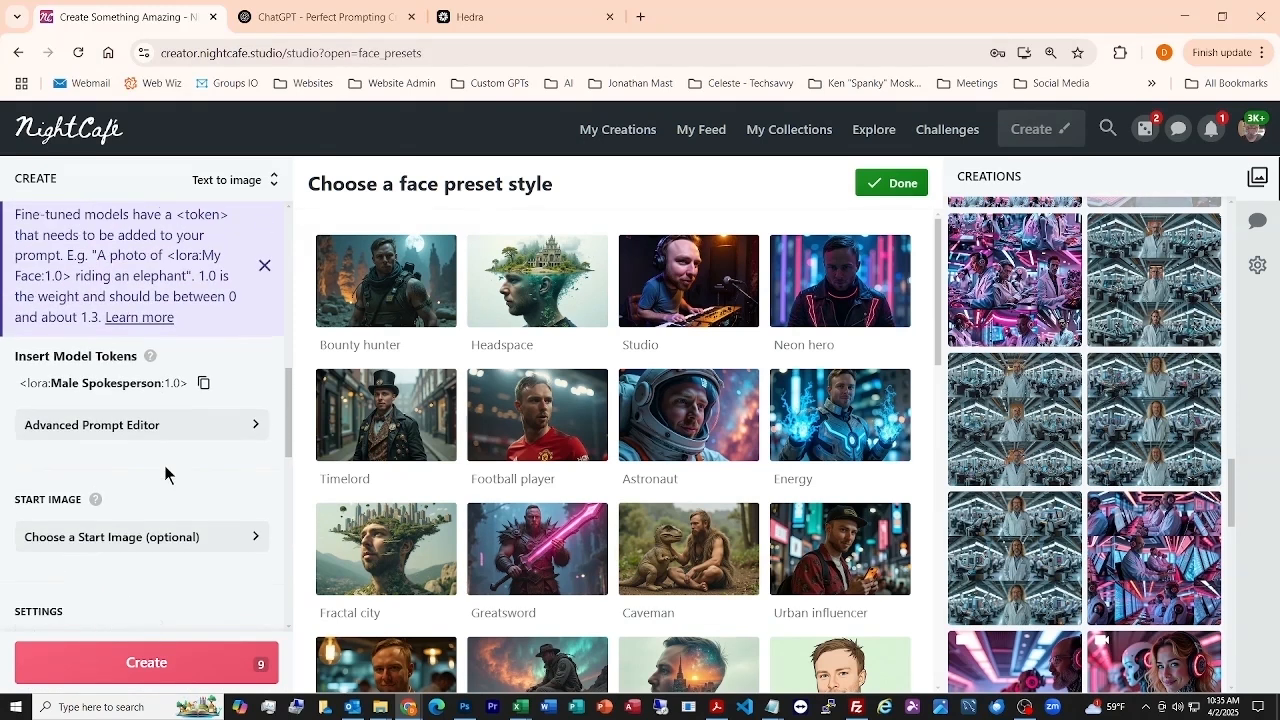
scroll(166, 471, up, 4)
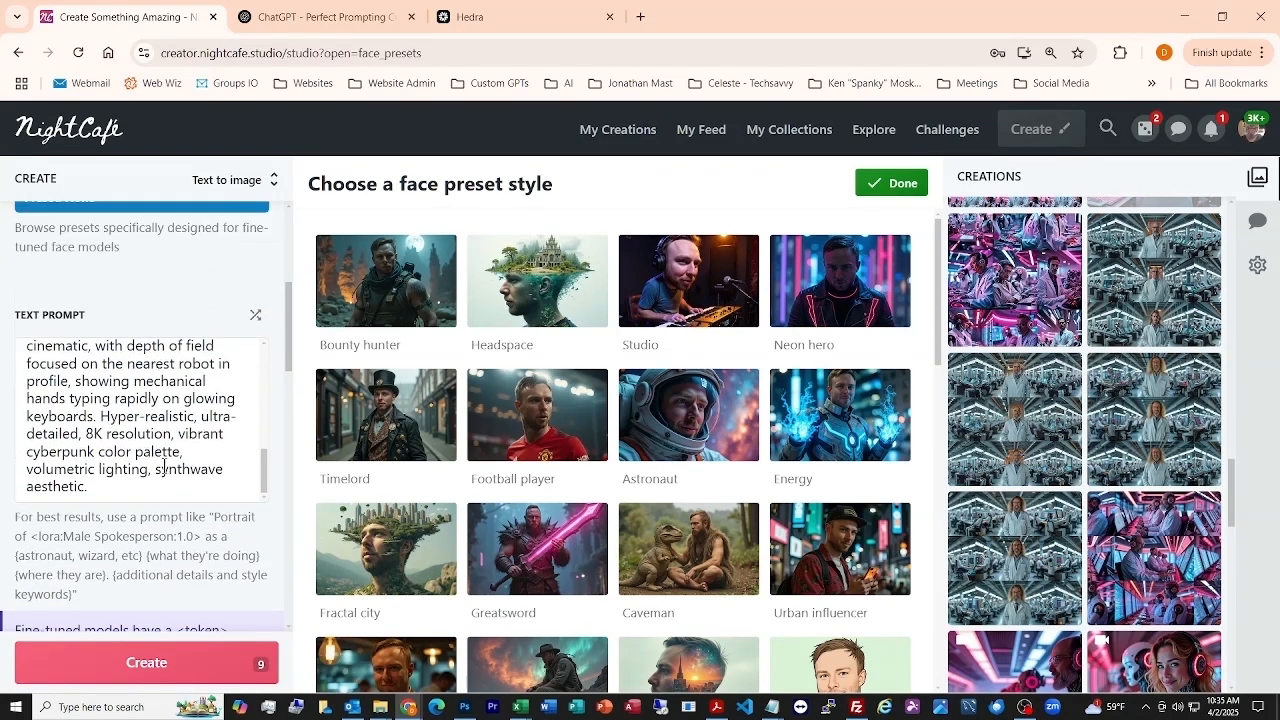
scroll(159, 457, up, 2)
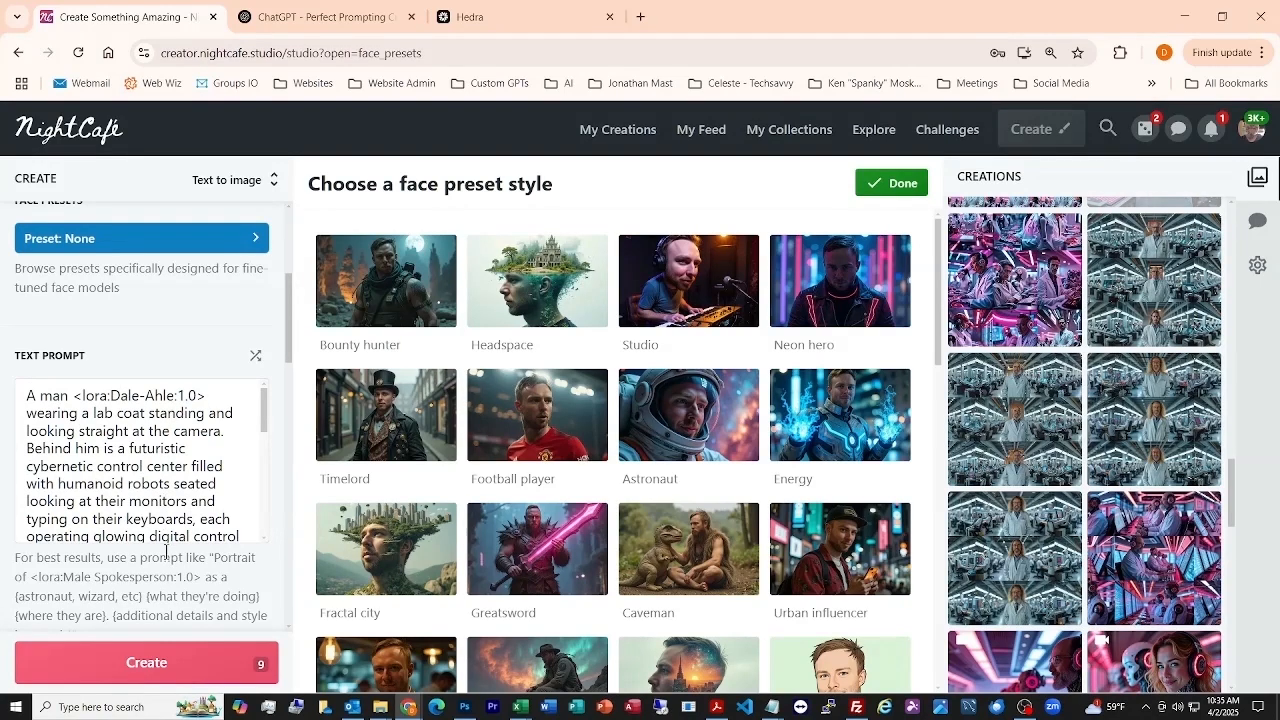
scroll(167, 560, down, 2)
scroll(168, 568, down, 3)
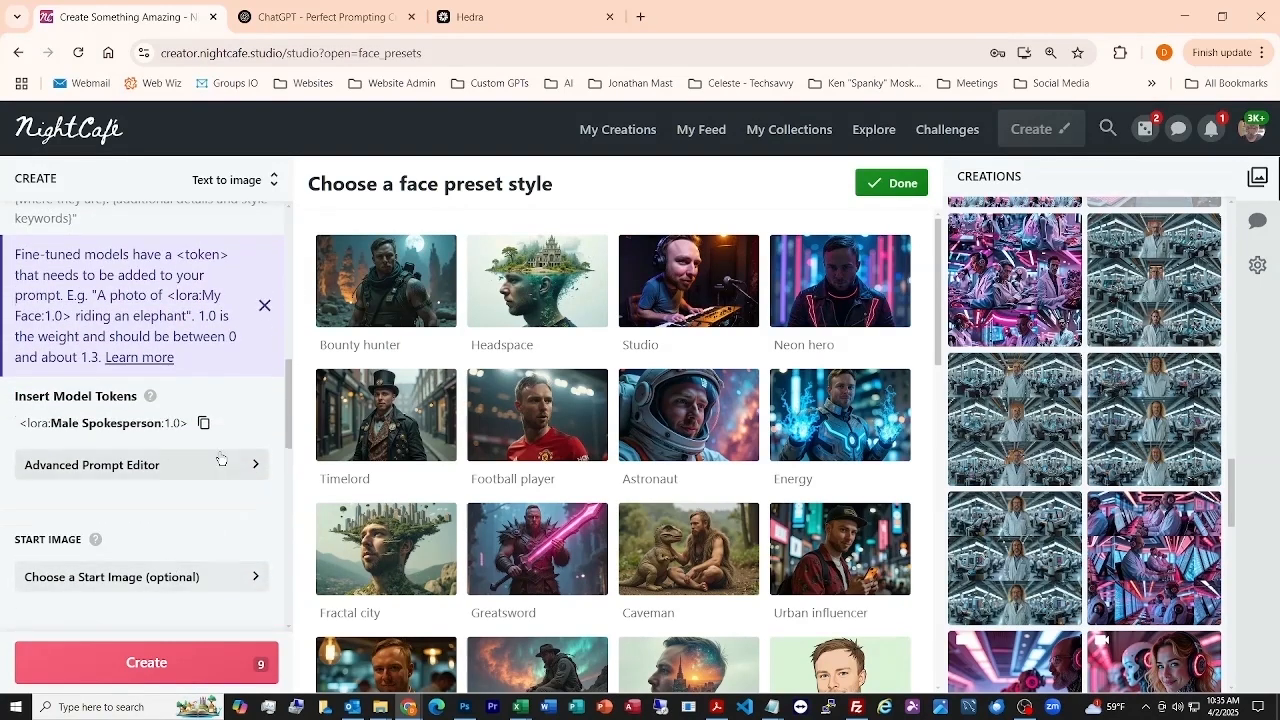
click(204, 423)
scroll(200, 400, up, 4)
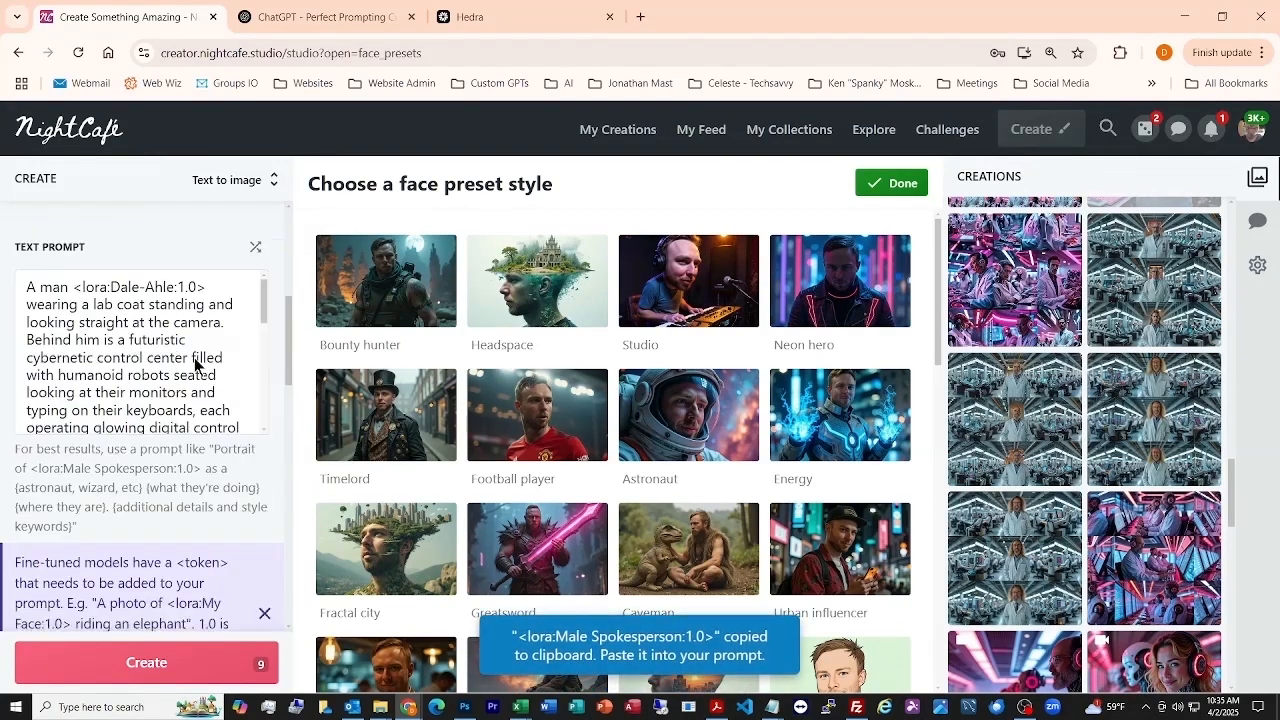
drag(72, 312, 208, 312)
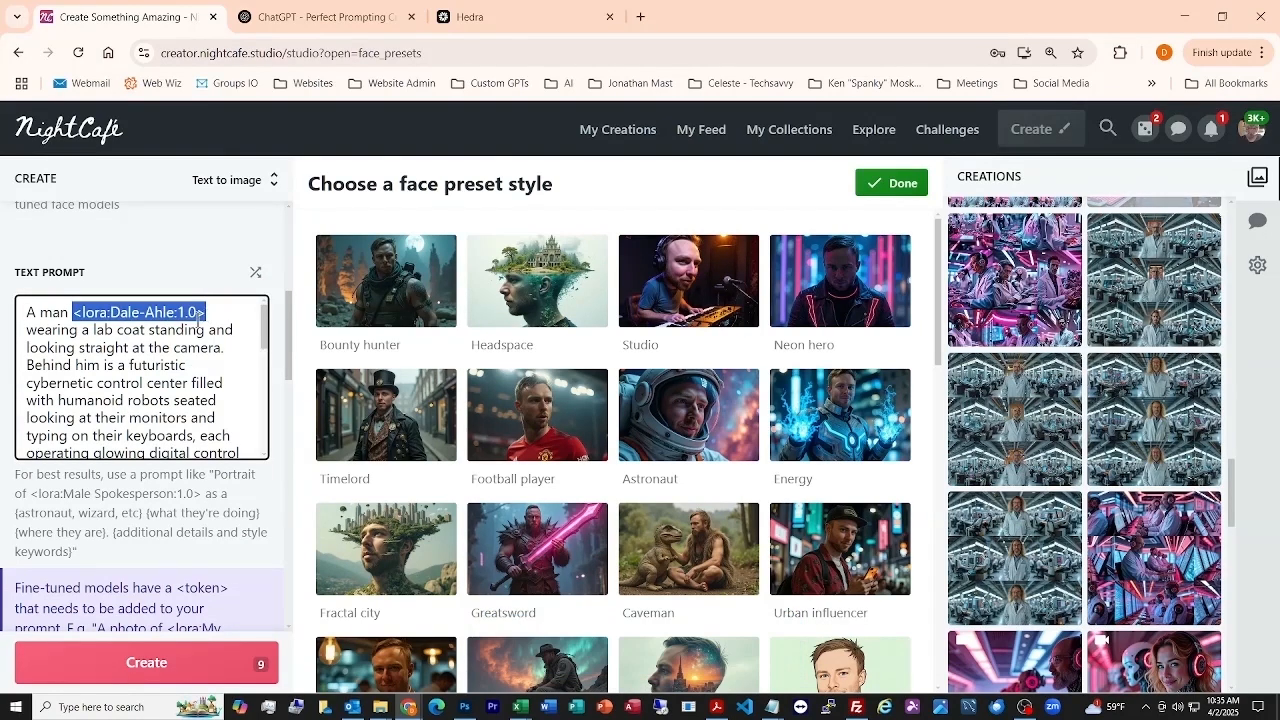
key(ctrl+v)
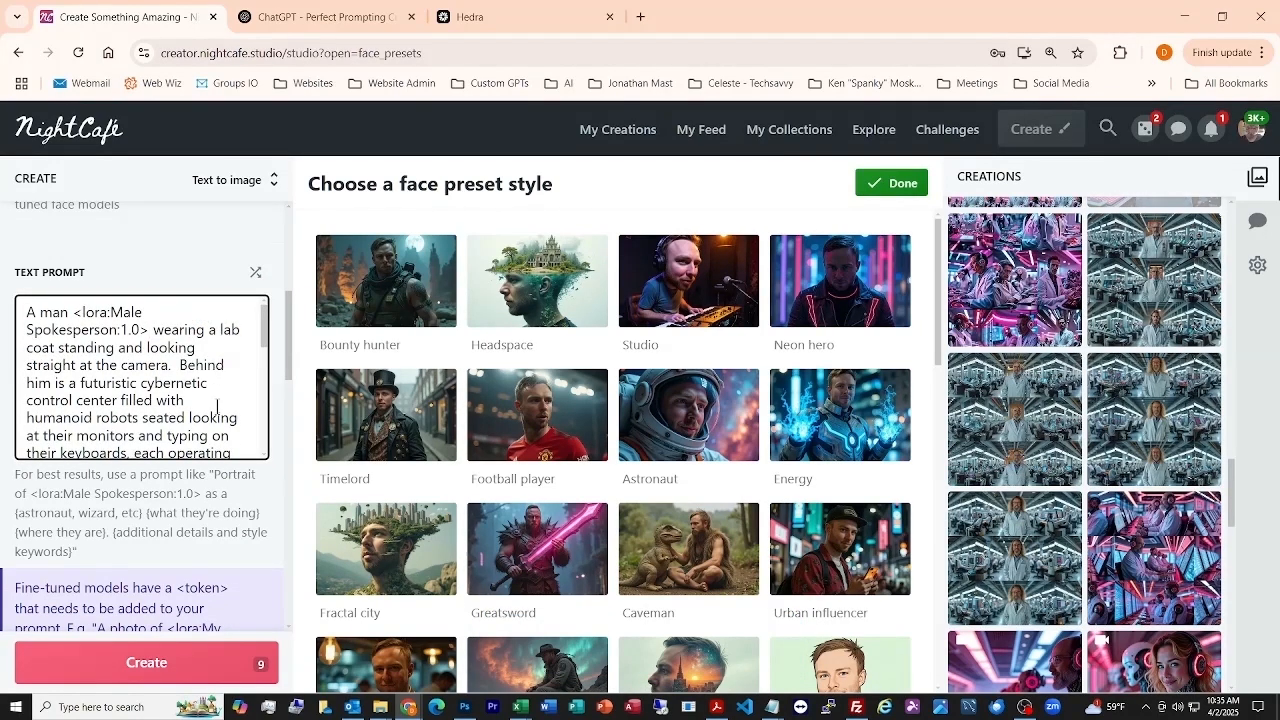
click(158, 667)
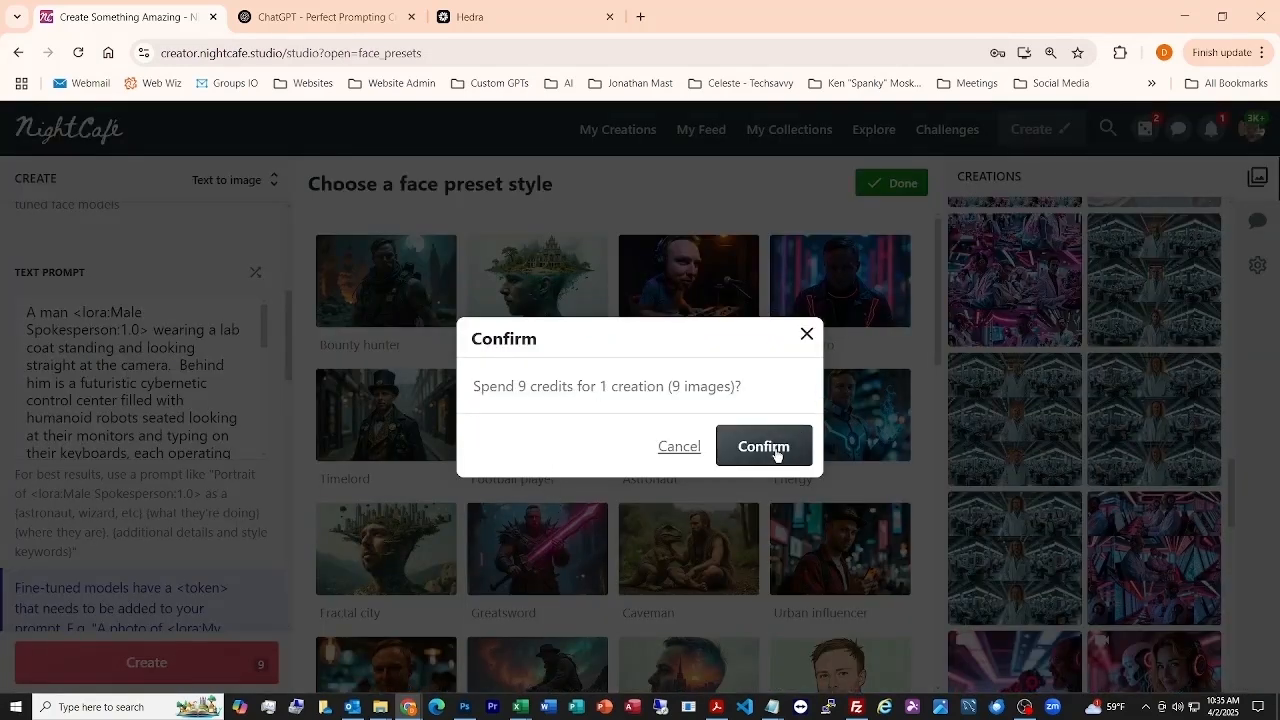
click(764, 447)
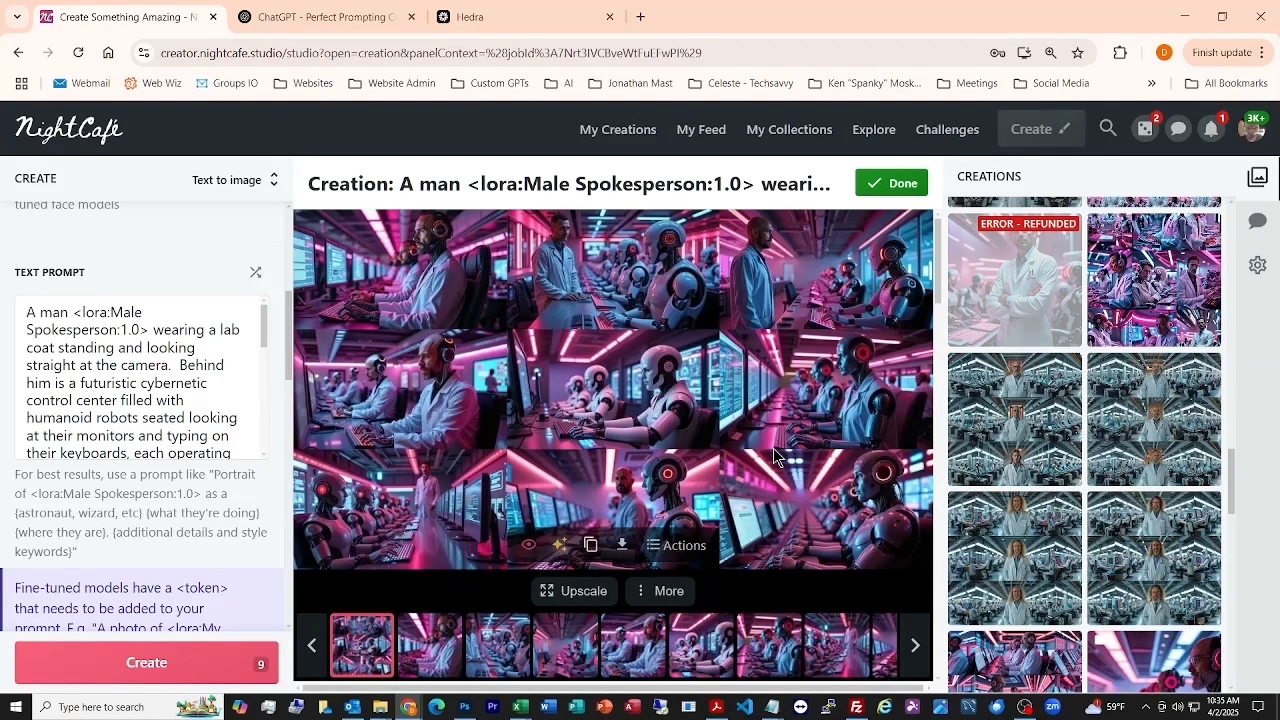
Step: Look through the individual images of the new creation up to the last one
click(916, 649)
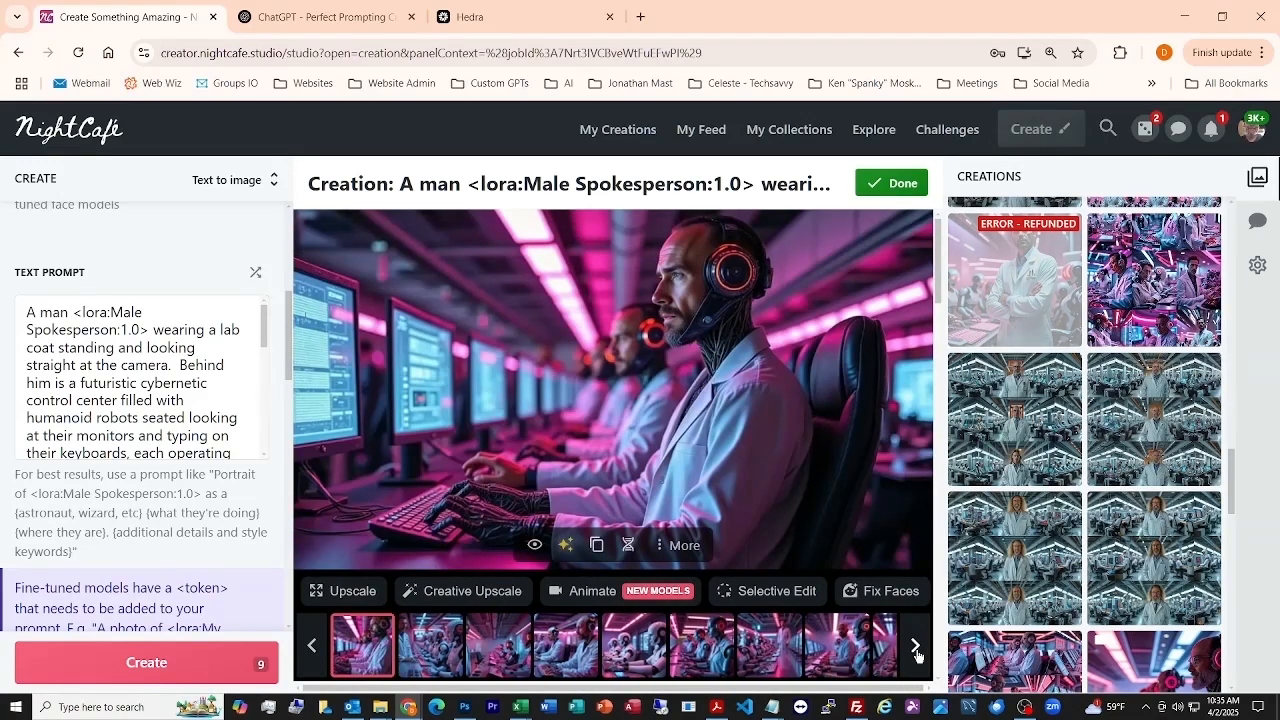
click(916, 649)
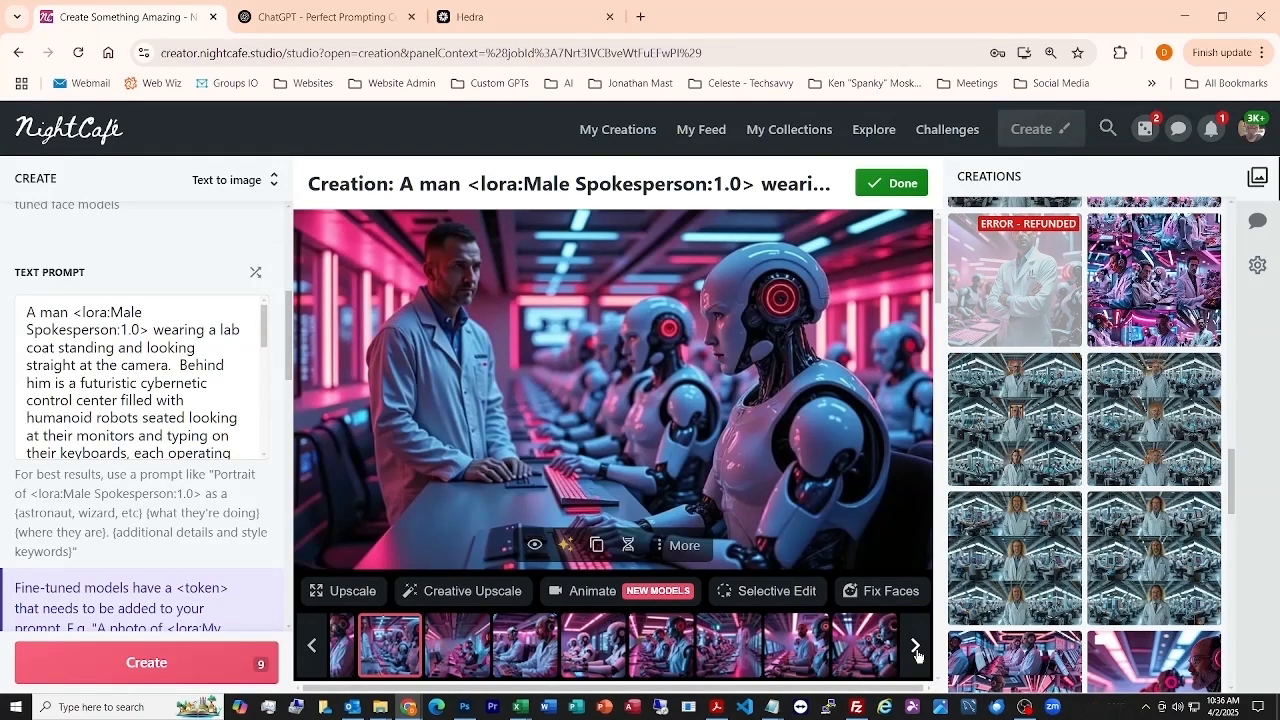
click(916, 649)
click(916, 649)
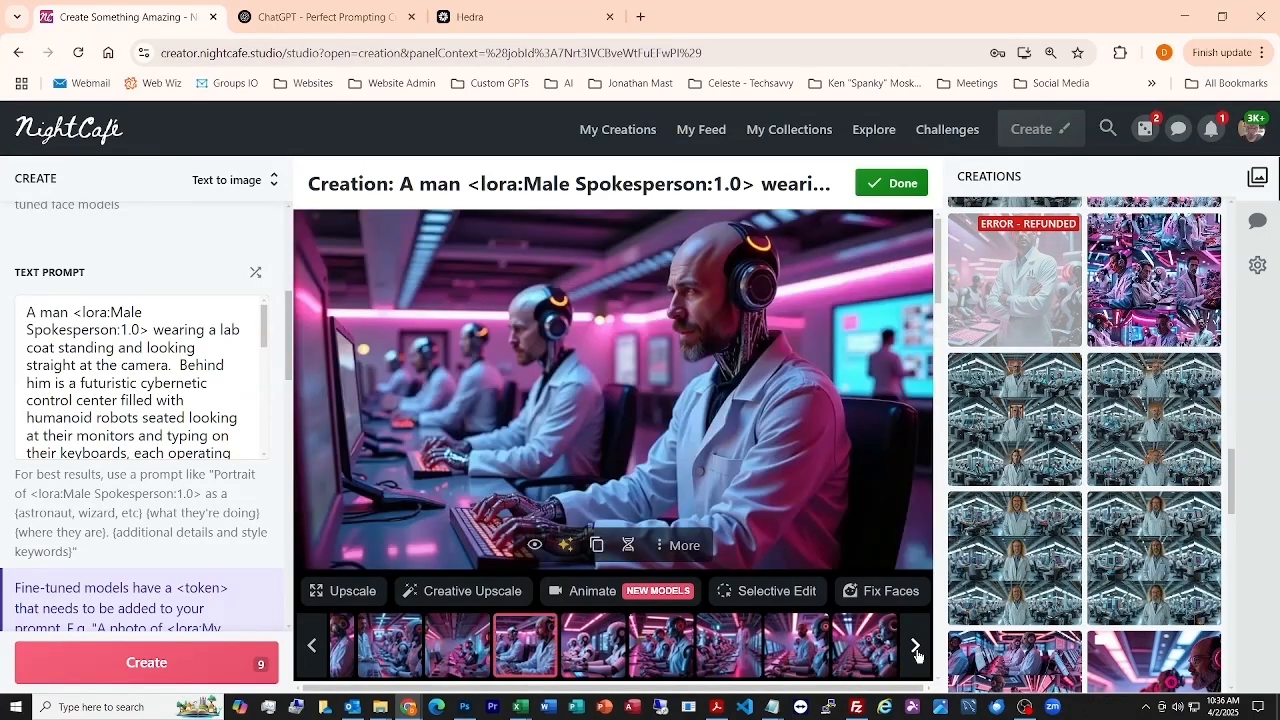
click(916, 649)
click(916, 649)
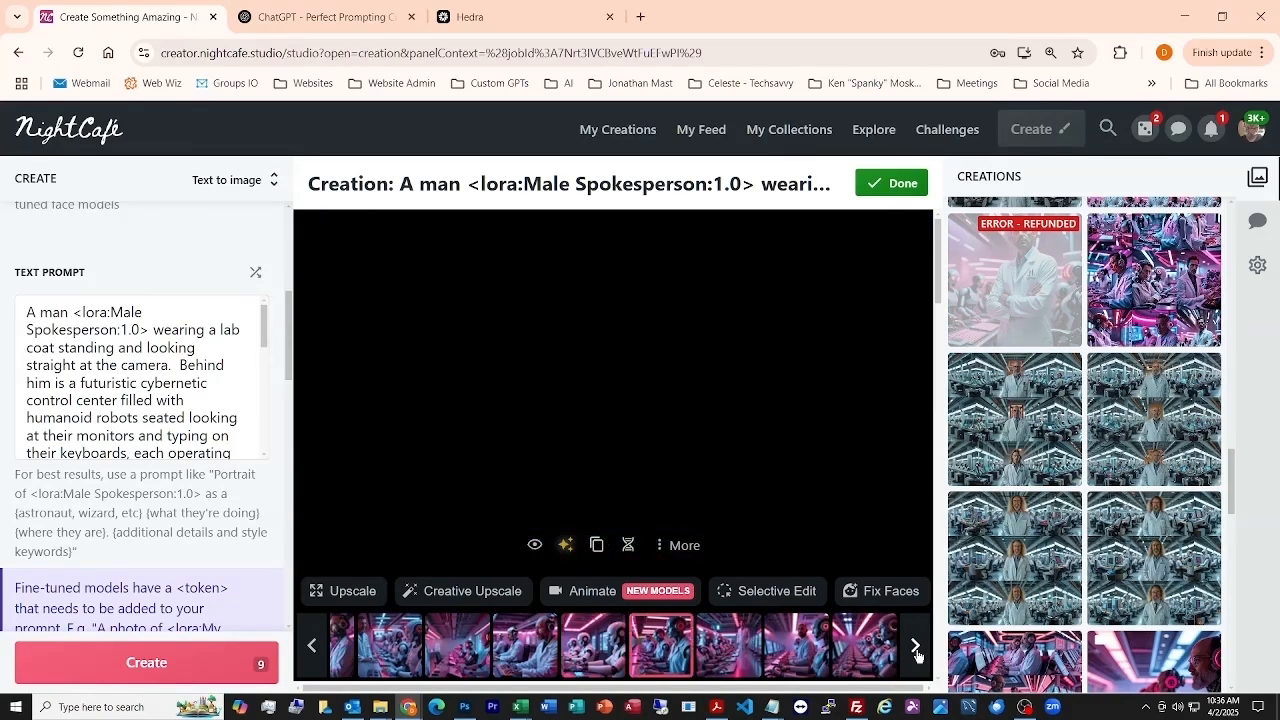
click(916, 649)
click(916, 649)
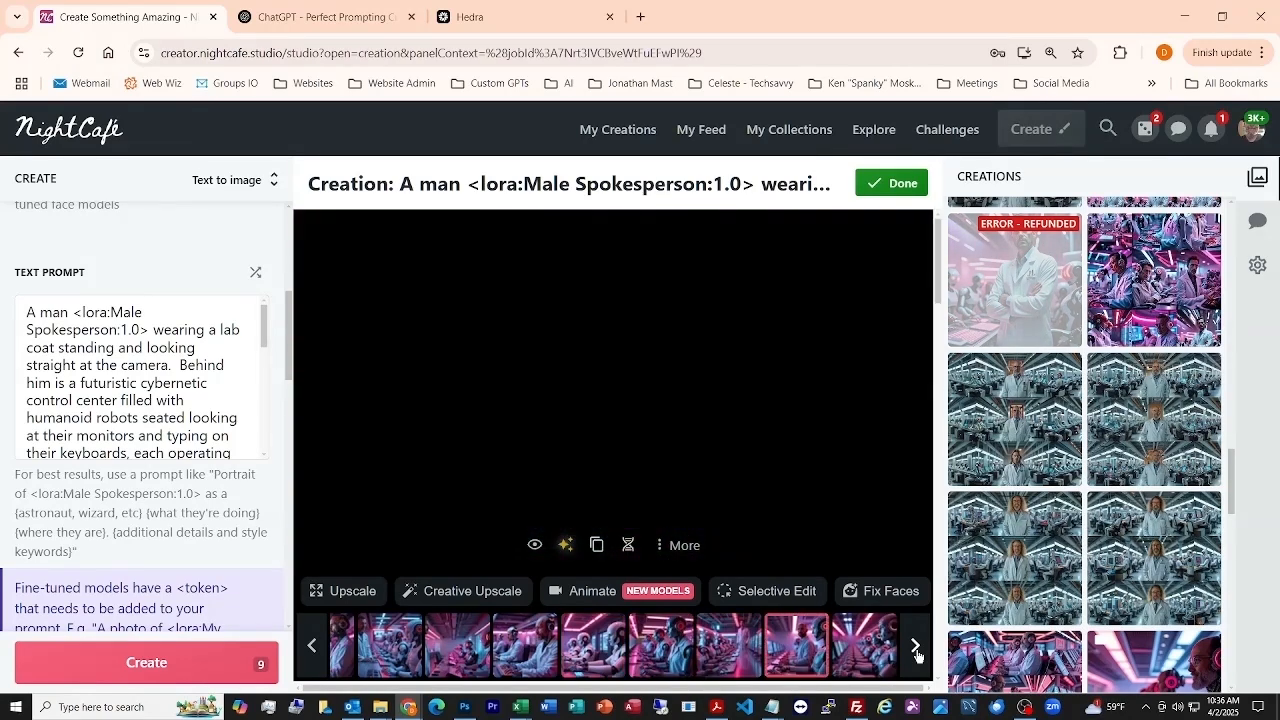
click(916, 649)
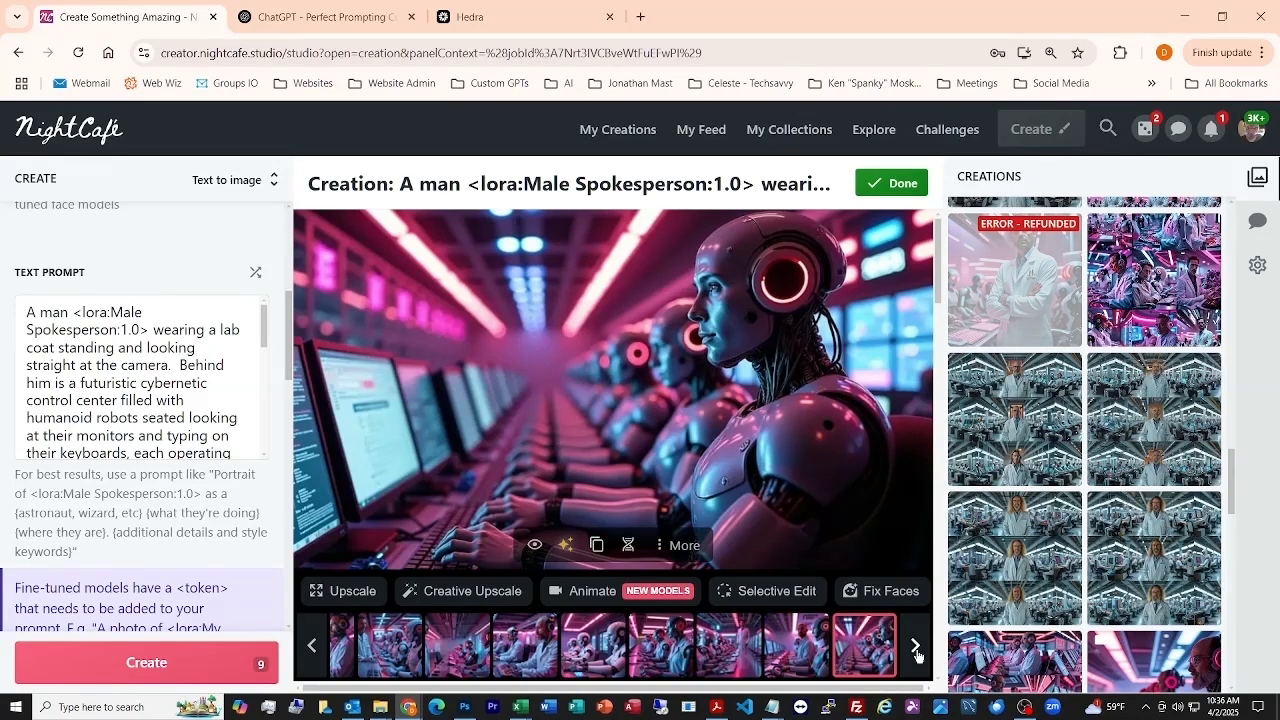
Step: Compare the new image of the seated man in a headset with the similar earlier creation of the man with glasses
scroll(1063, 410, down, 3)
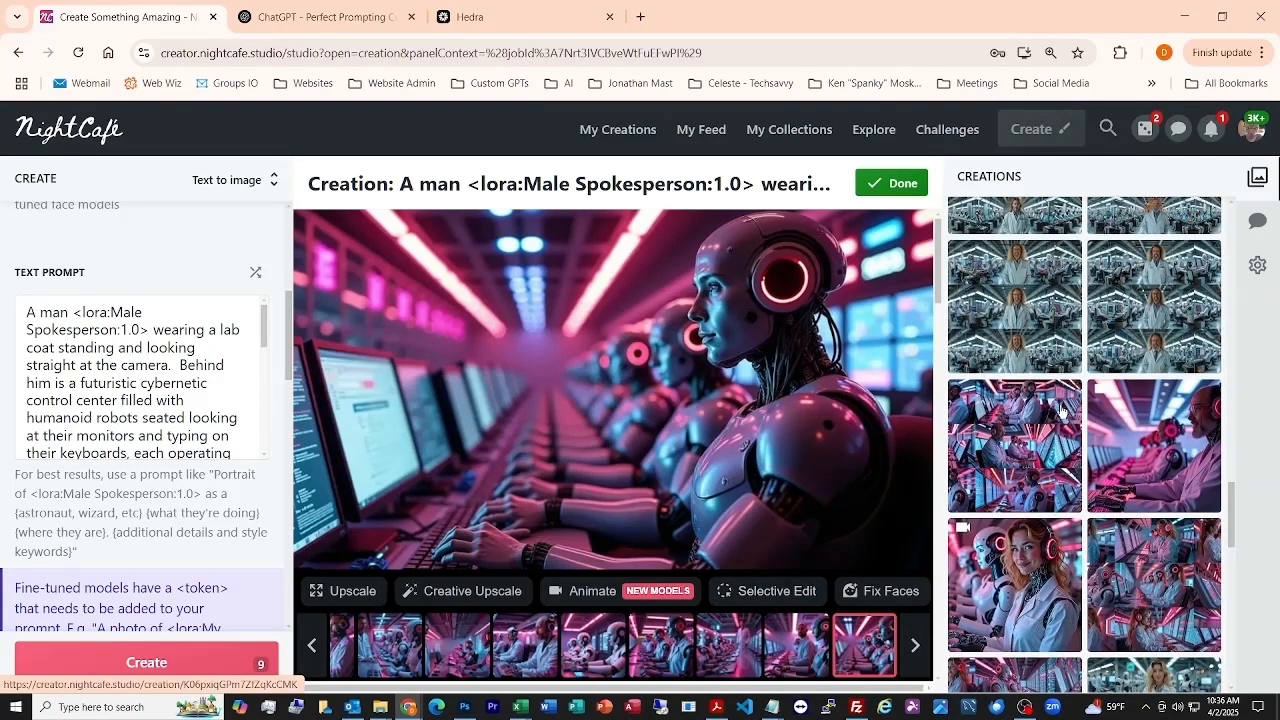
scroll(1063, 410, down, 3)
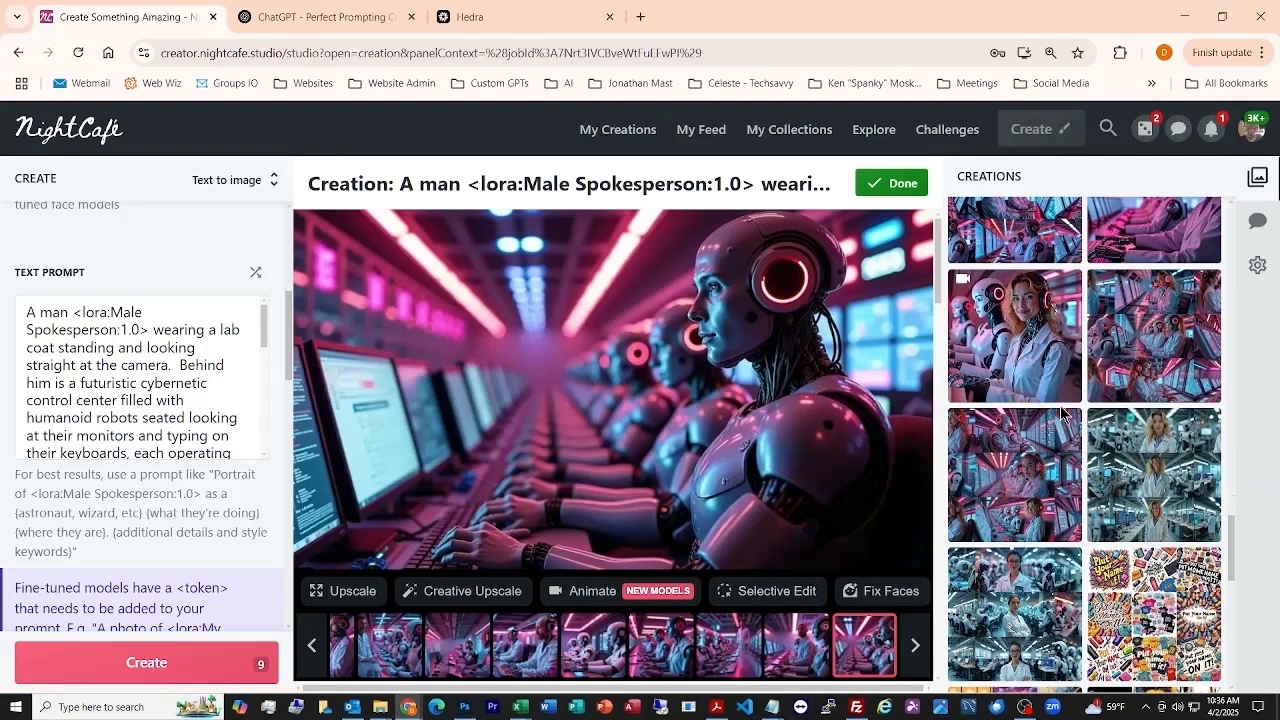
scroll(1063, 410, up, 5)
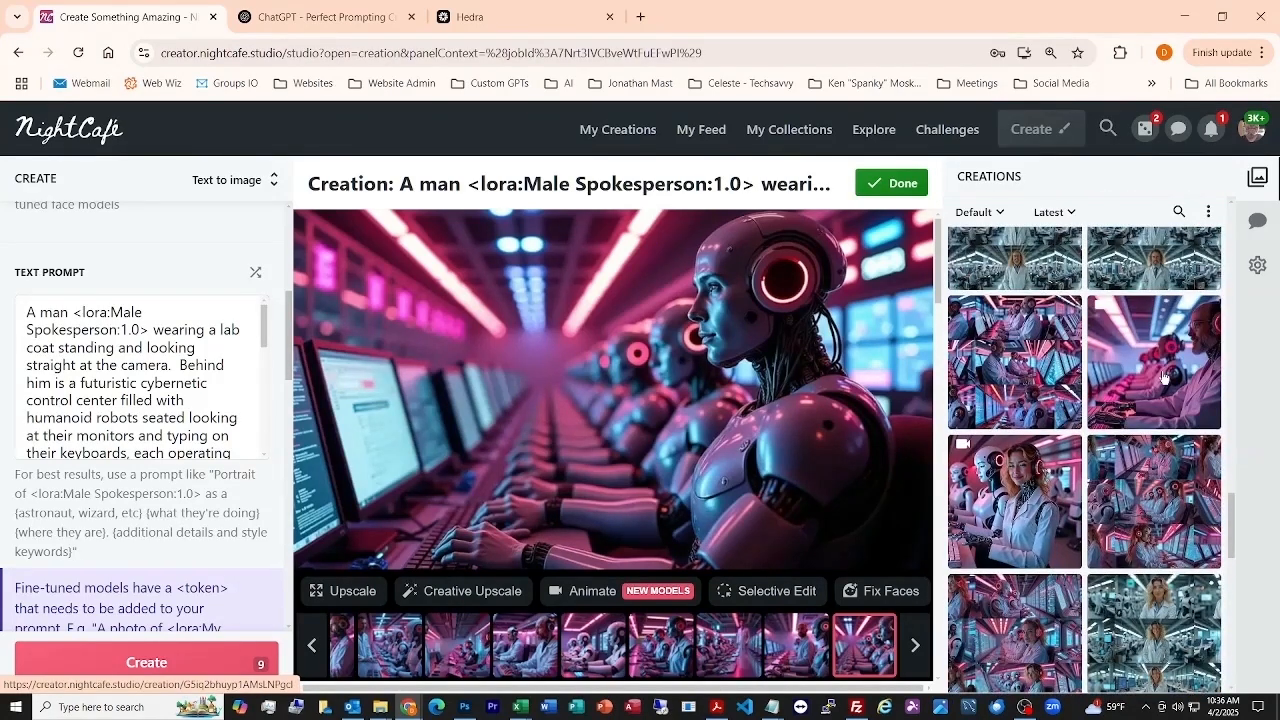
click(311, 647)
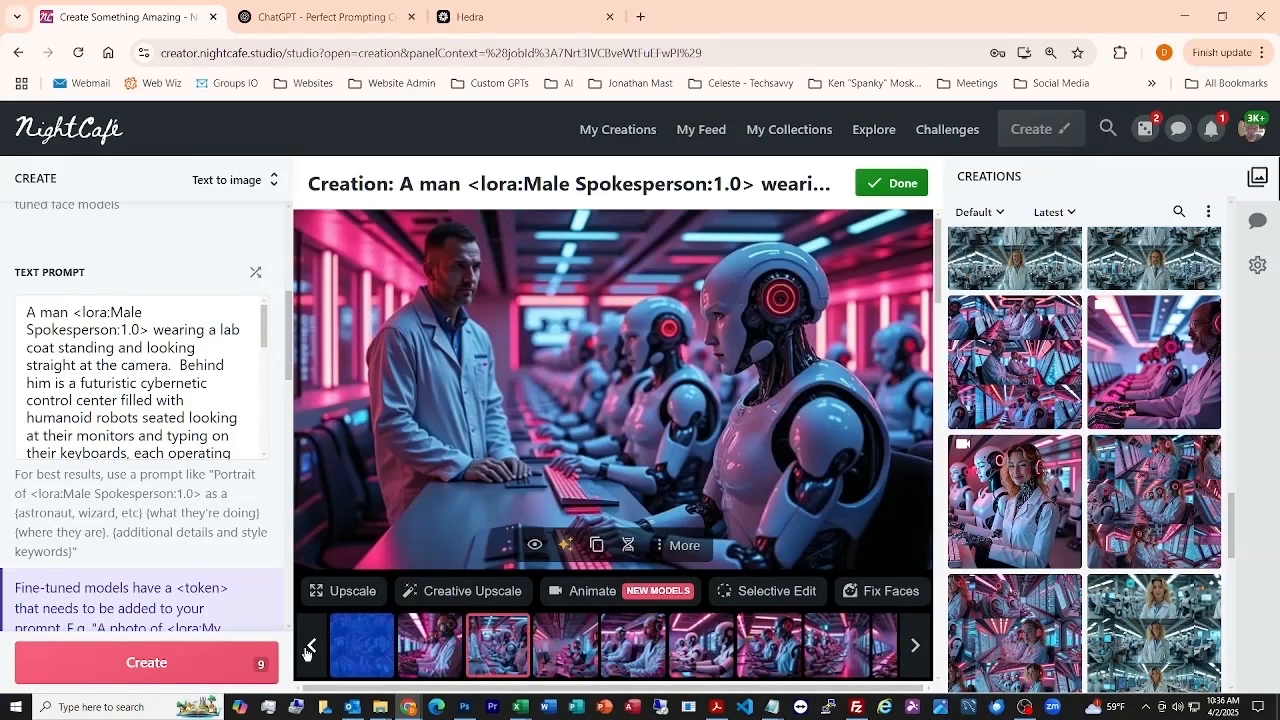
click(914, 646)
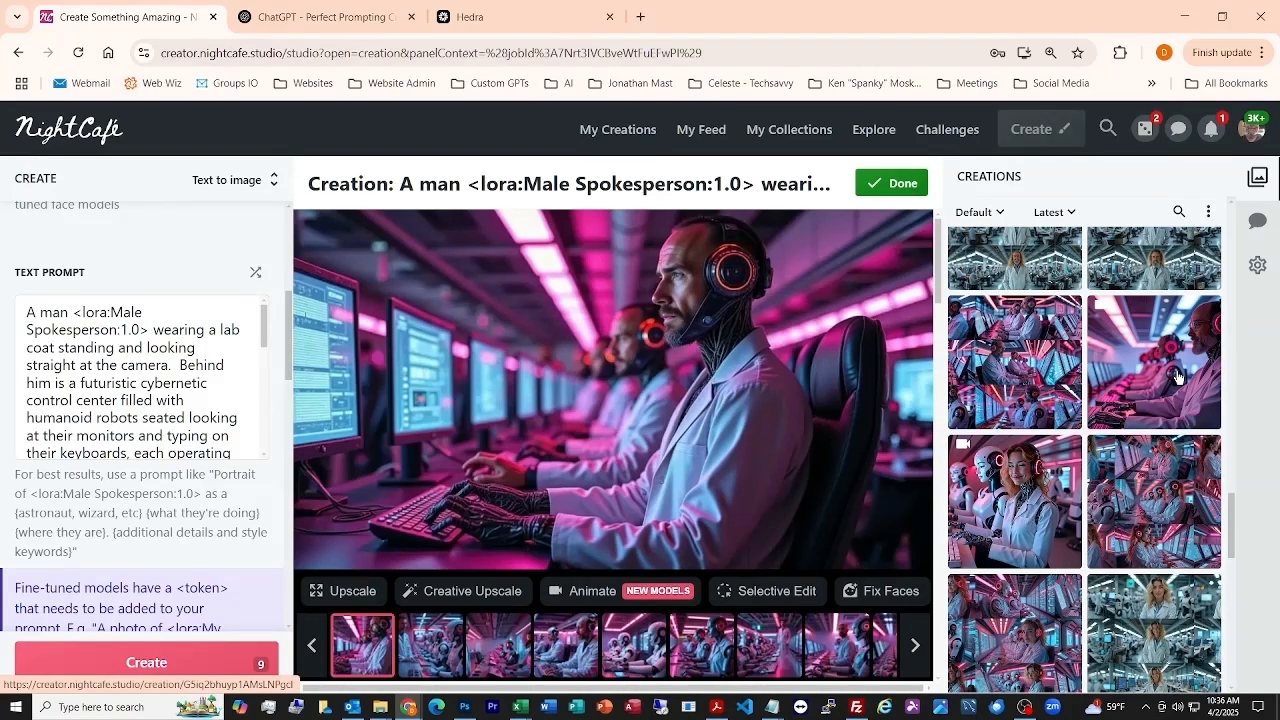
click(1177, 377)
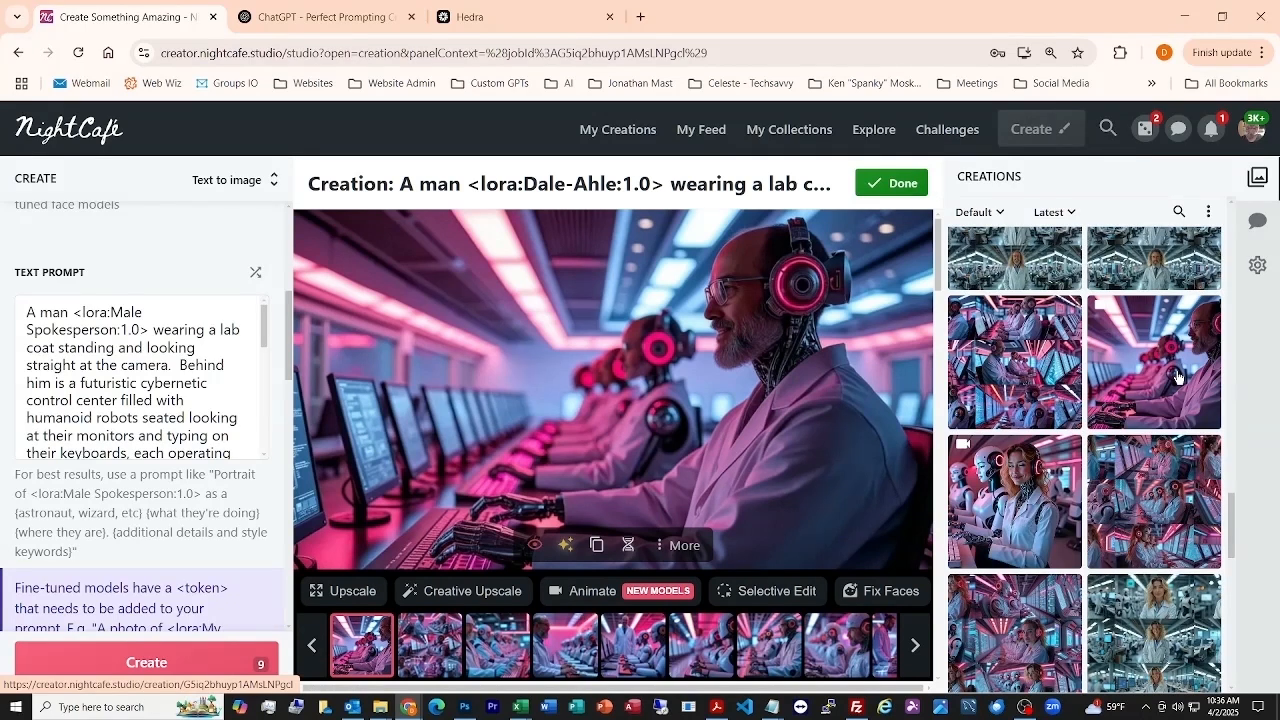
Step: Open the earlier nine-image lab coat creation and examine its last image and its set of output images
click(1007, 368)
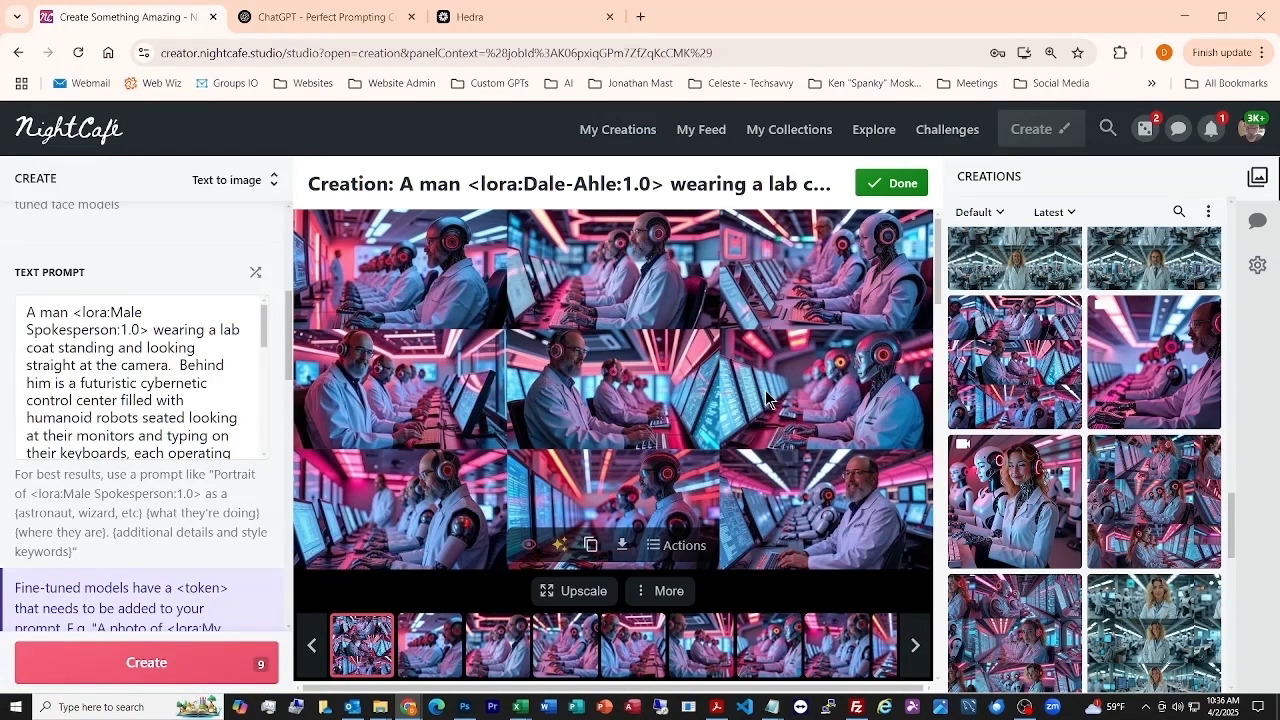
key(Left)
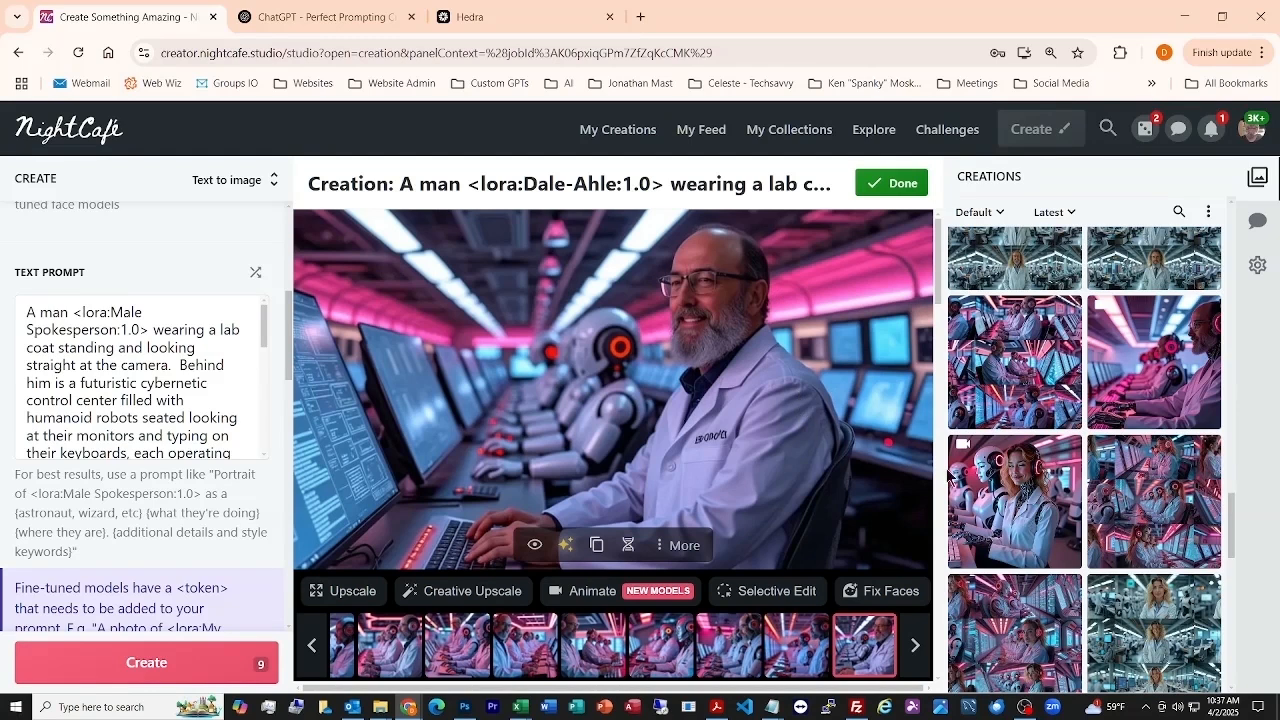
scroll(1010, 480, up, 1)
scroll(717, 424, down, 4)
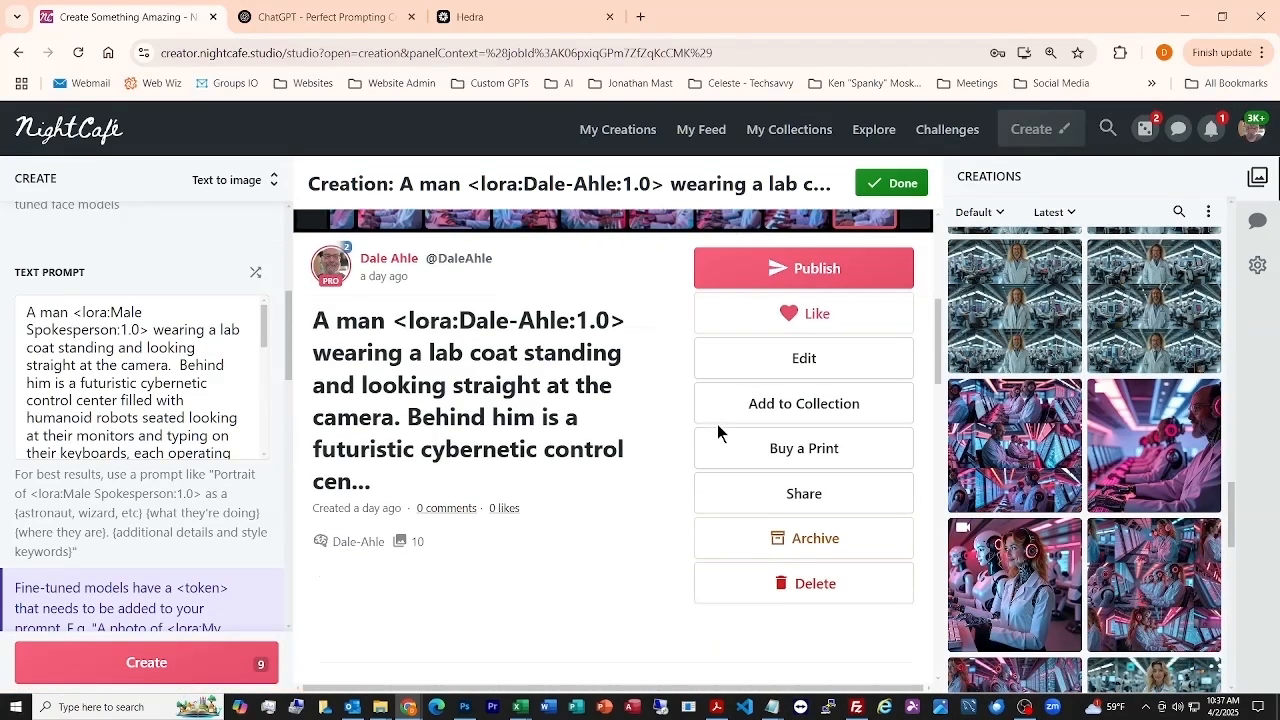
scroll(717, 432, down, 4)
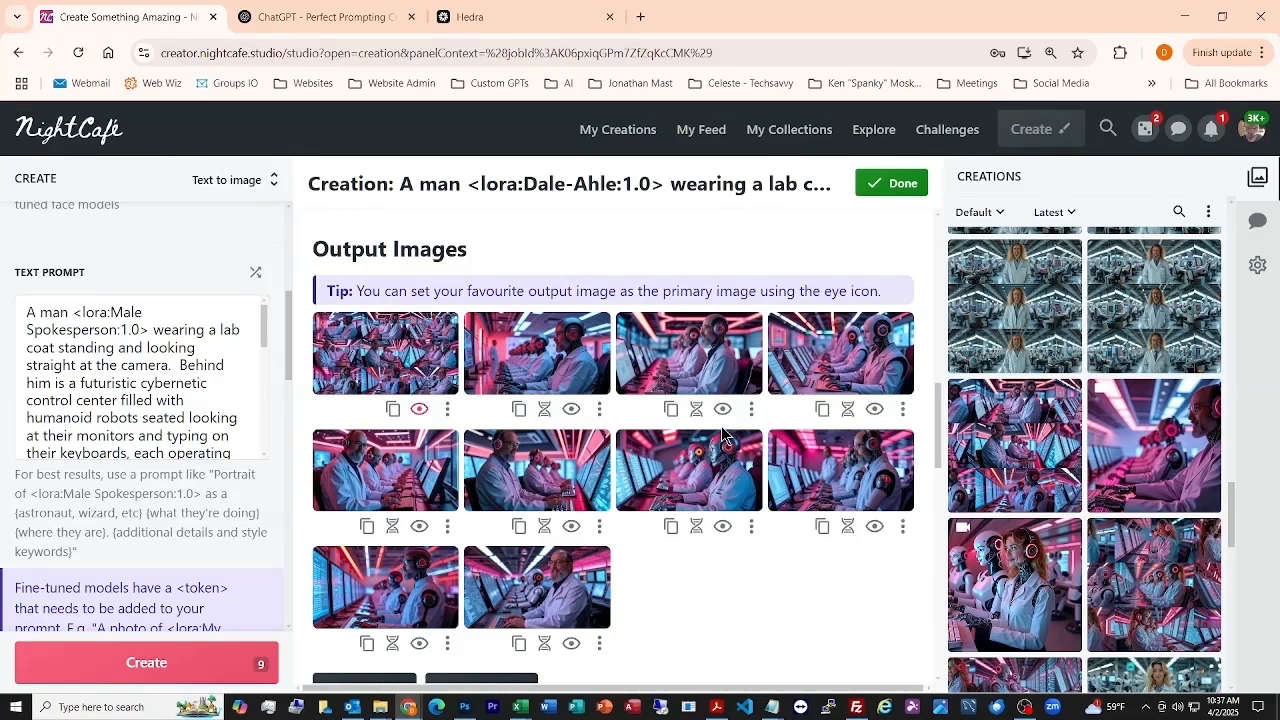
scroll(723, 434, down, 2)
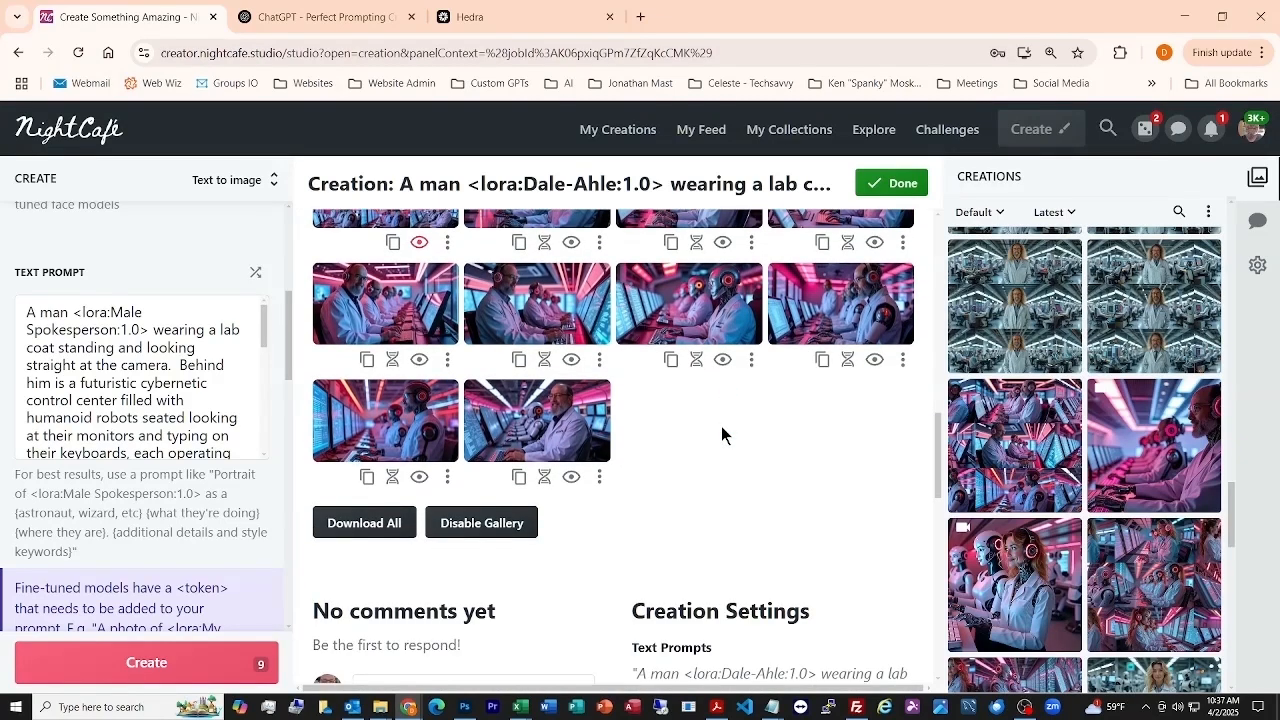
scroll(657, 443, up, 1)
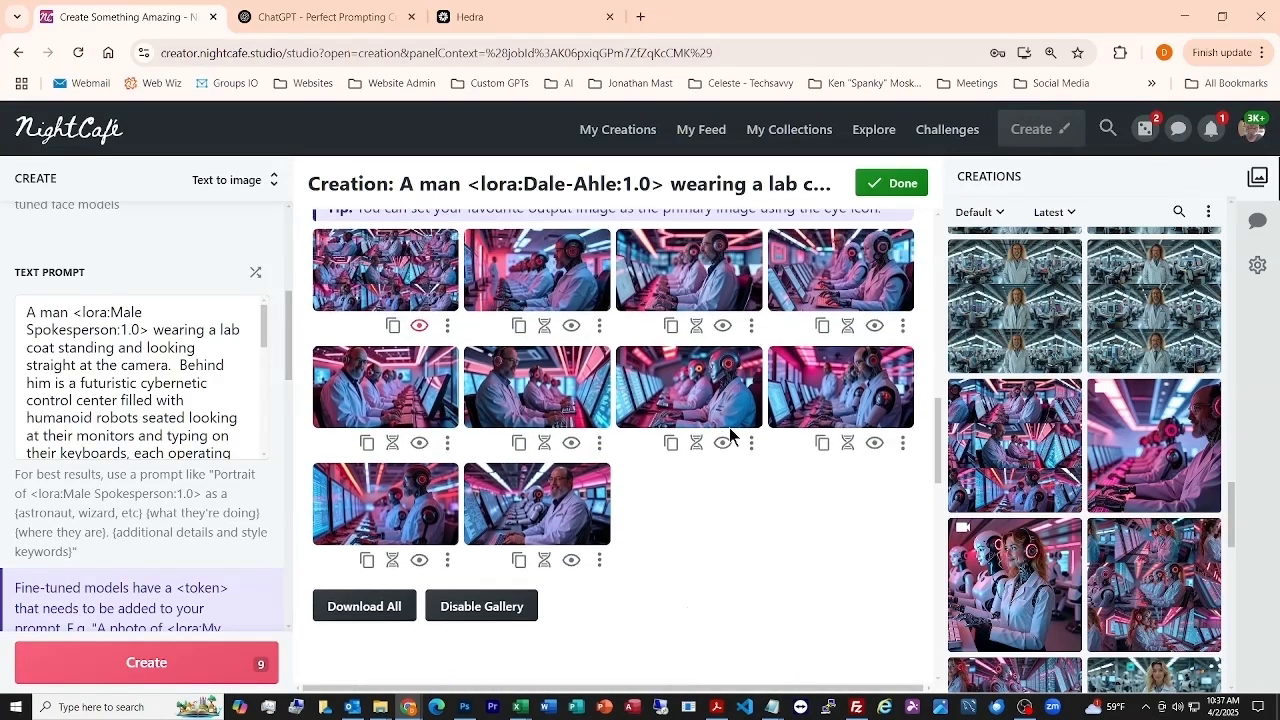
Step: Read the text prompt in the settings of the earlier magenta-lit lab coat creation
scroll(730, 435, down, 5)
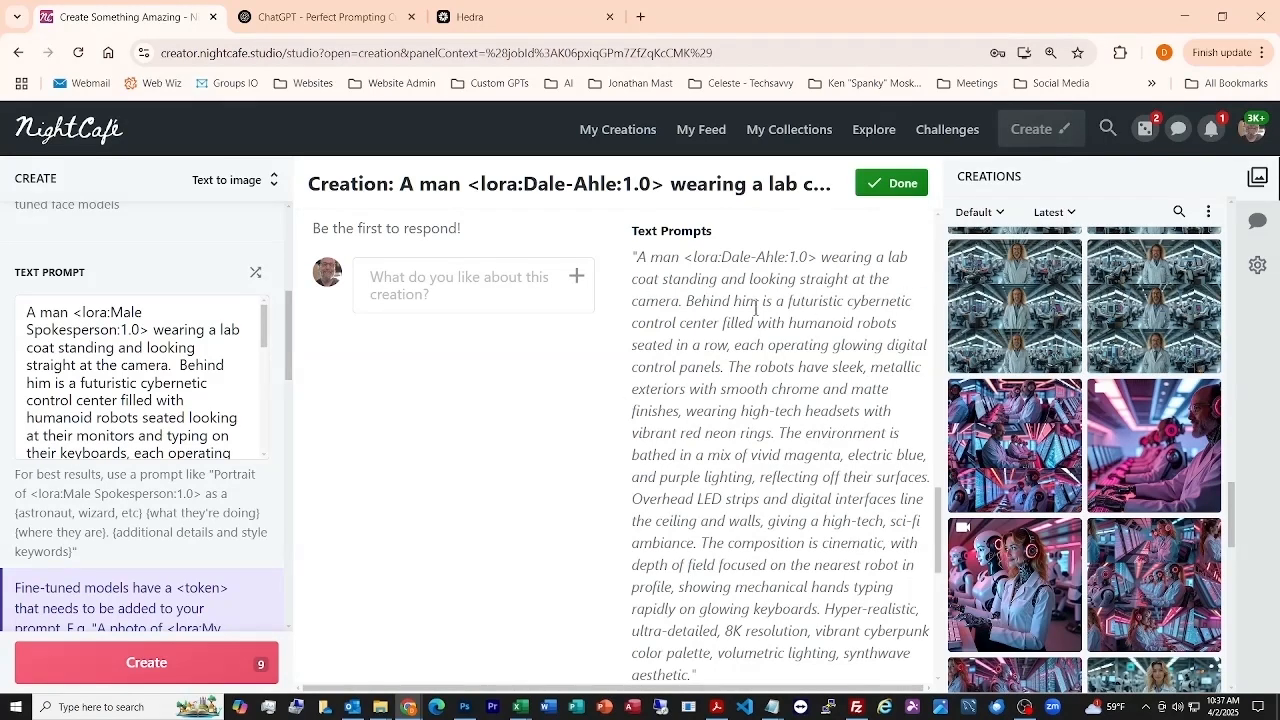
scroll(785, 535, down, 2)
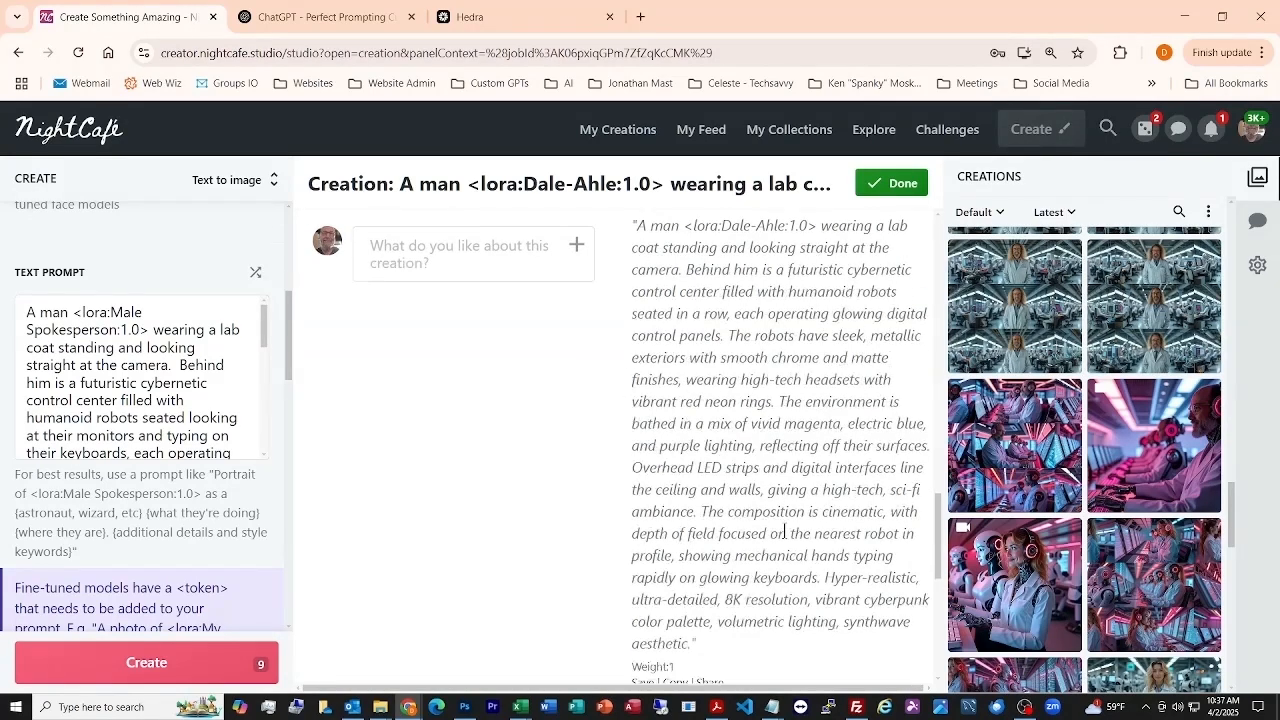
scroll(785, 535, up, 6)
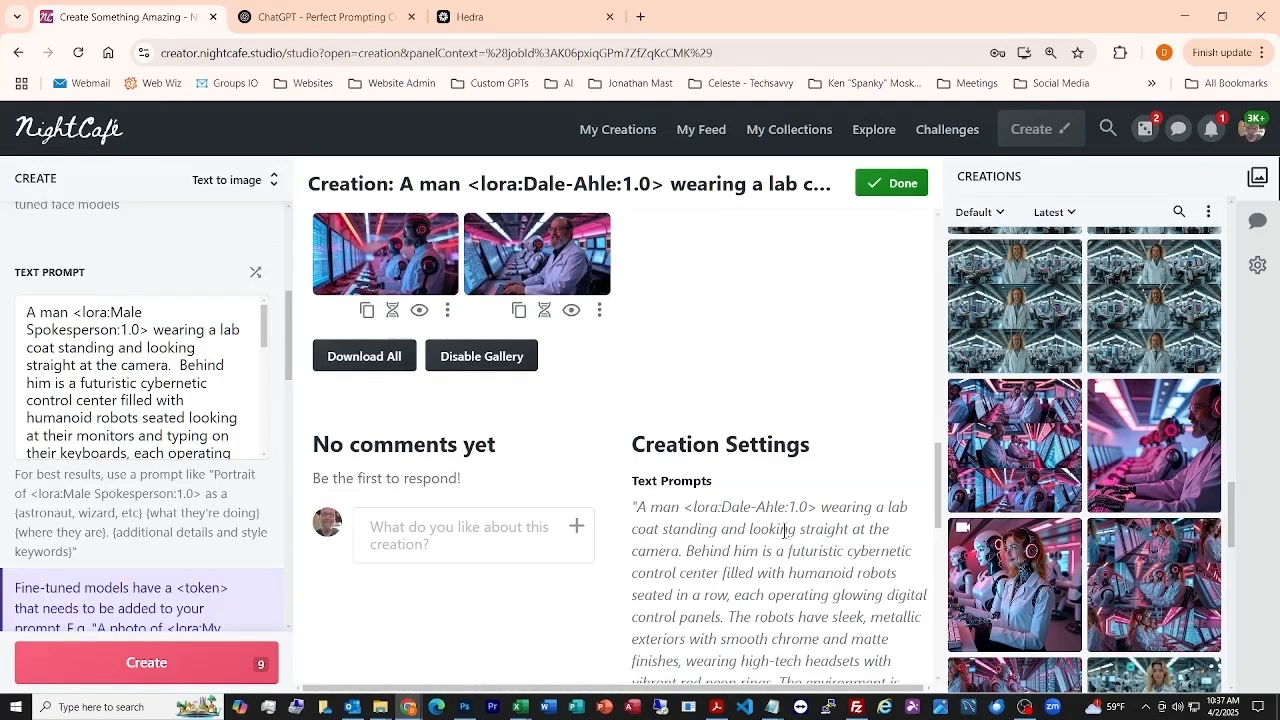
scroll(785, 538, up, 2)
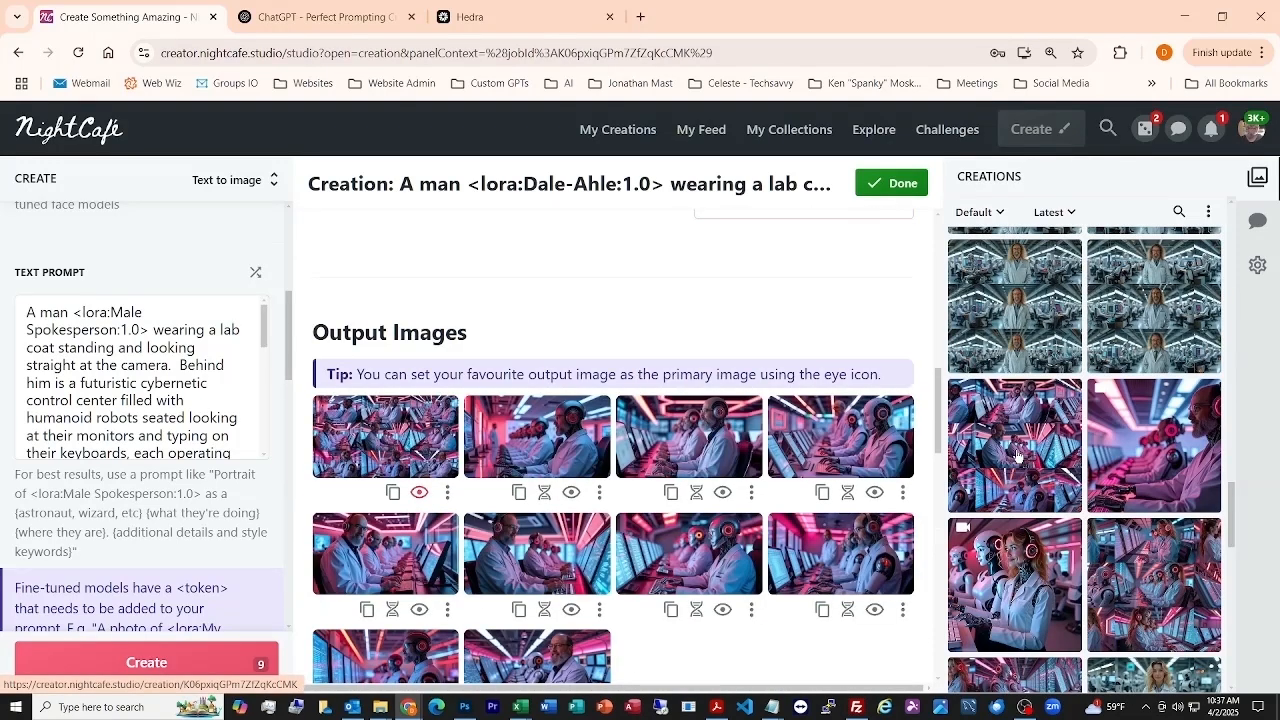
Step: Open the neighbouring earlier creation set in the white-lit control room and examine its prompt, creation settings and start image
click(1160, 335)
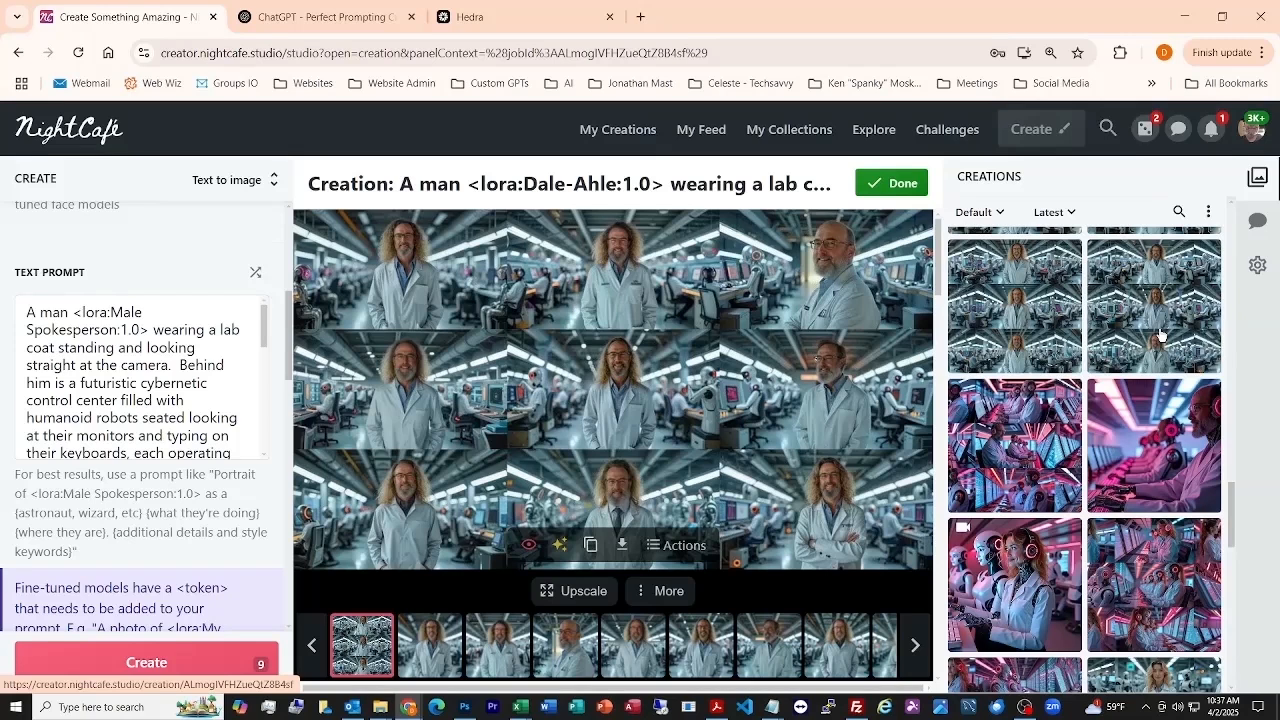
scroll(628, 394, down, 9)
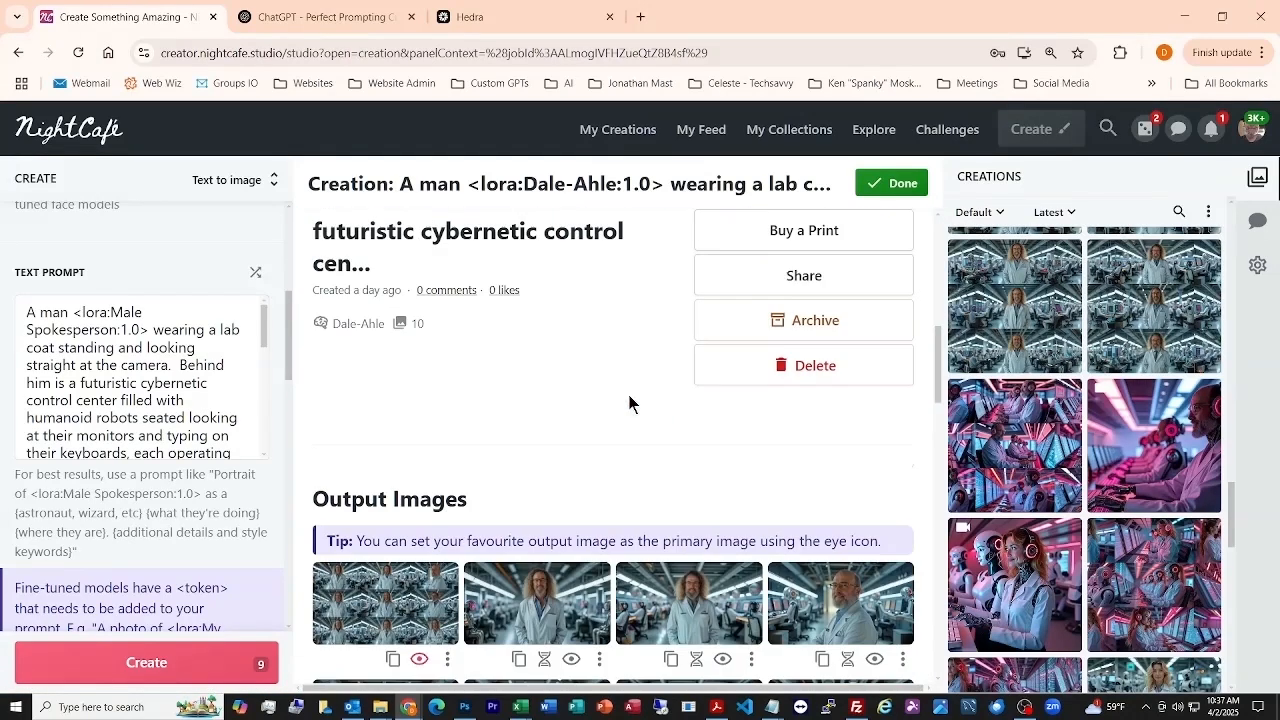
scroll(630, 402, down, 5)
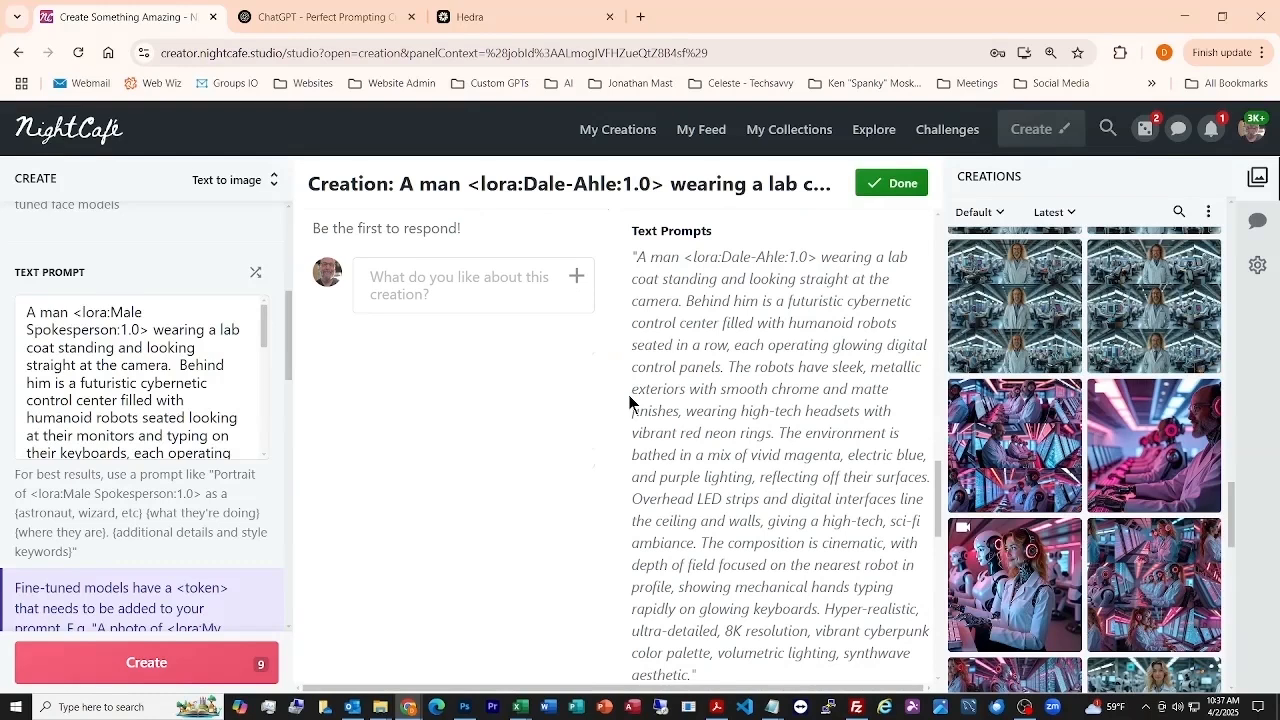
scroll(629, 401, down, 6)
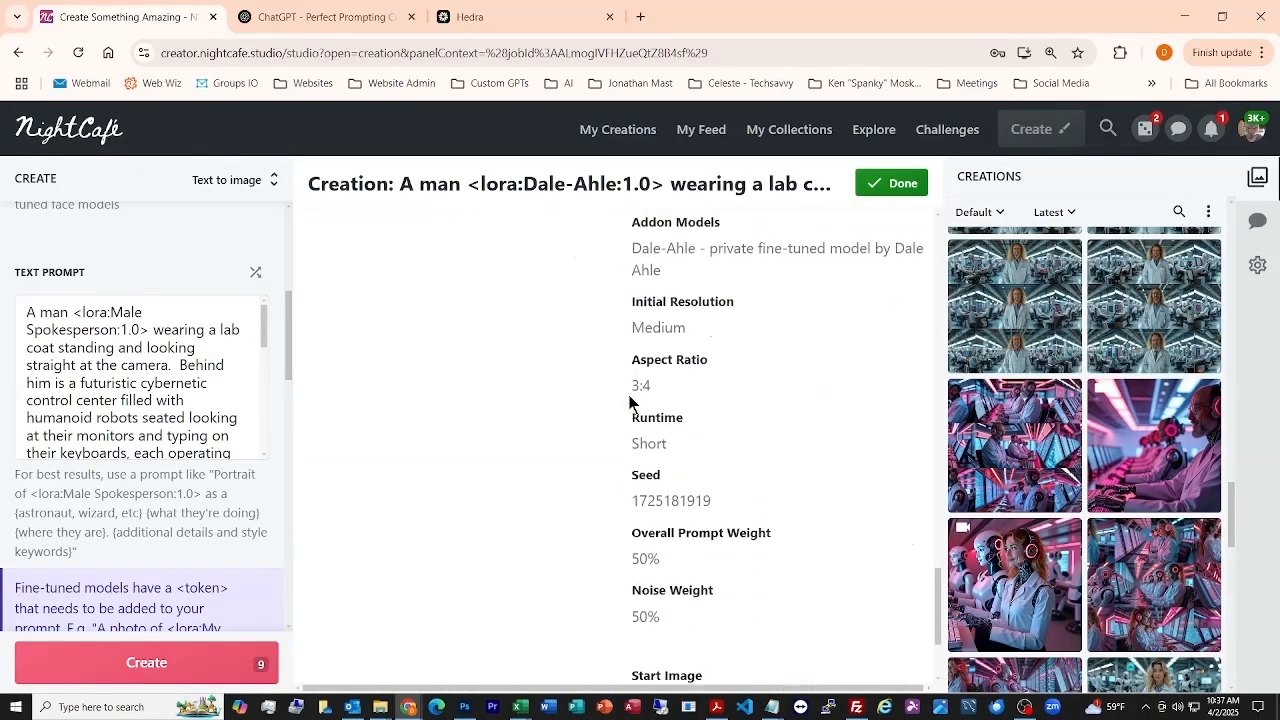
scroll(629, 402, down, 2)
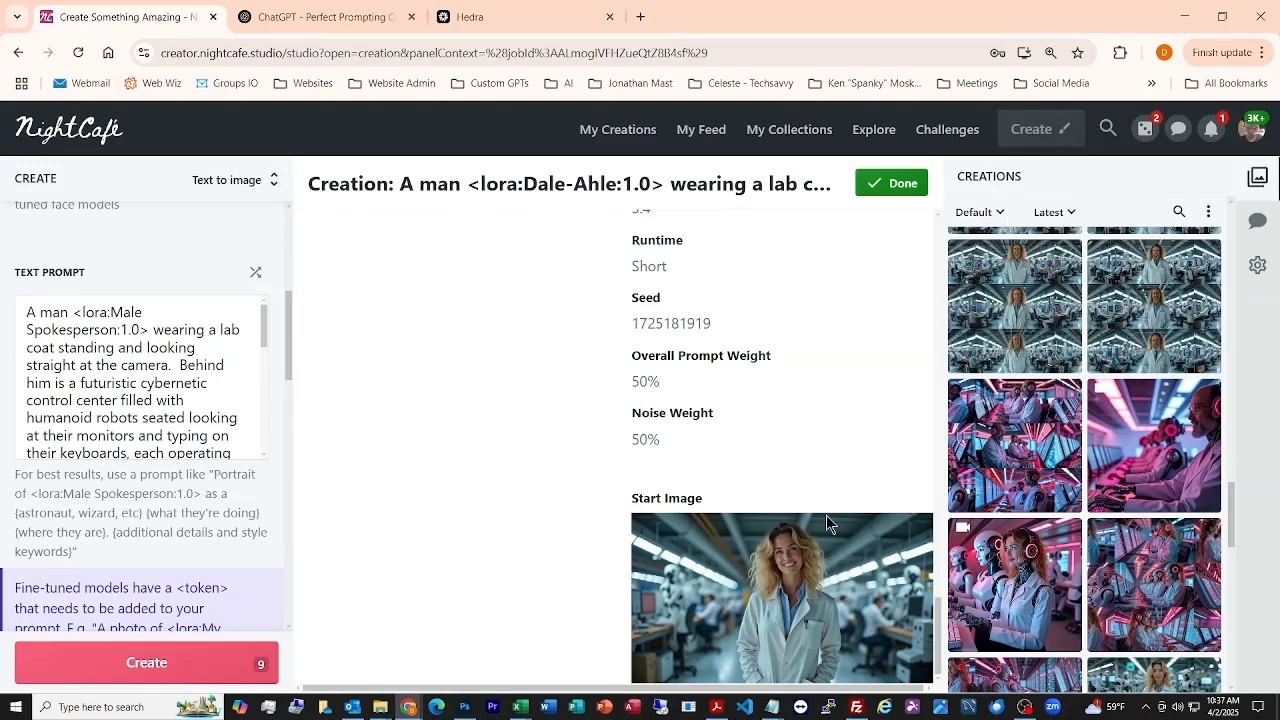
scroll(825, 490, up, 6)
scroll(825, 485, up, 5)
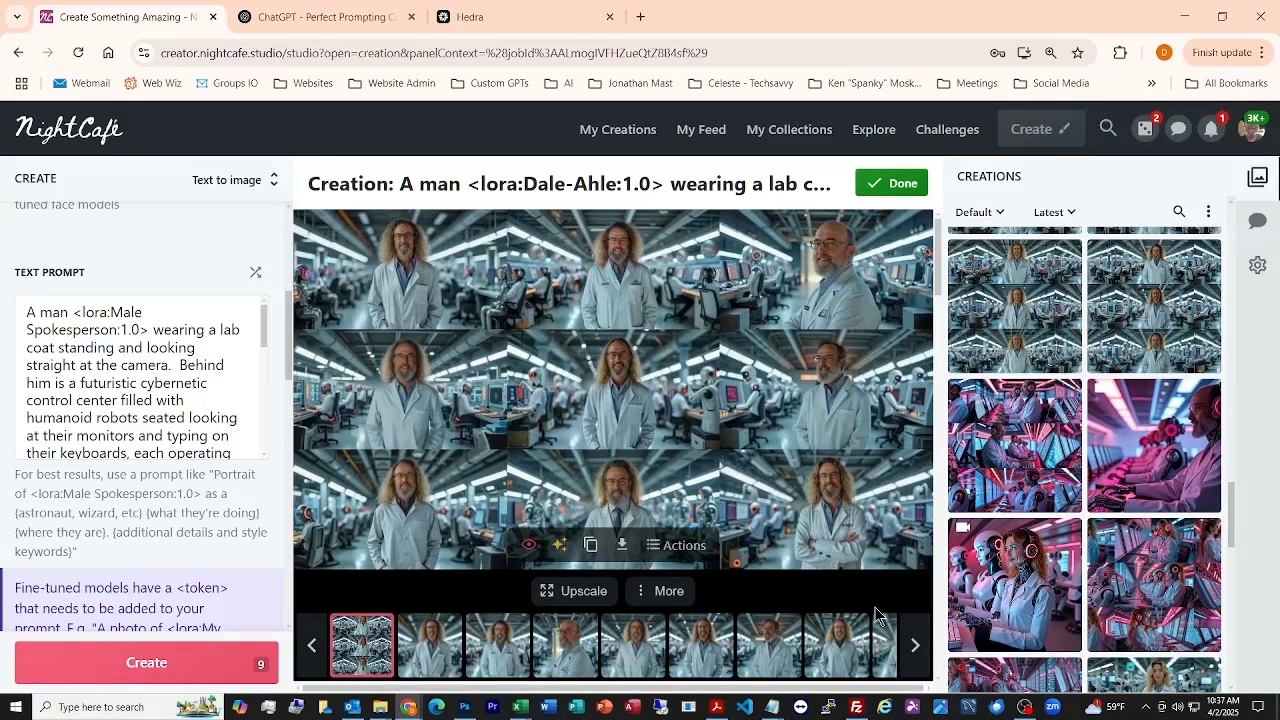
Step: Look through the individual images of this creation one by one up to the last, with the man's arms crossed
click(916, 647)
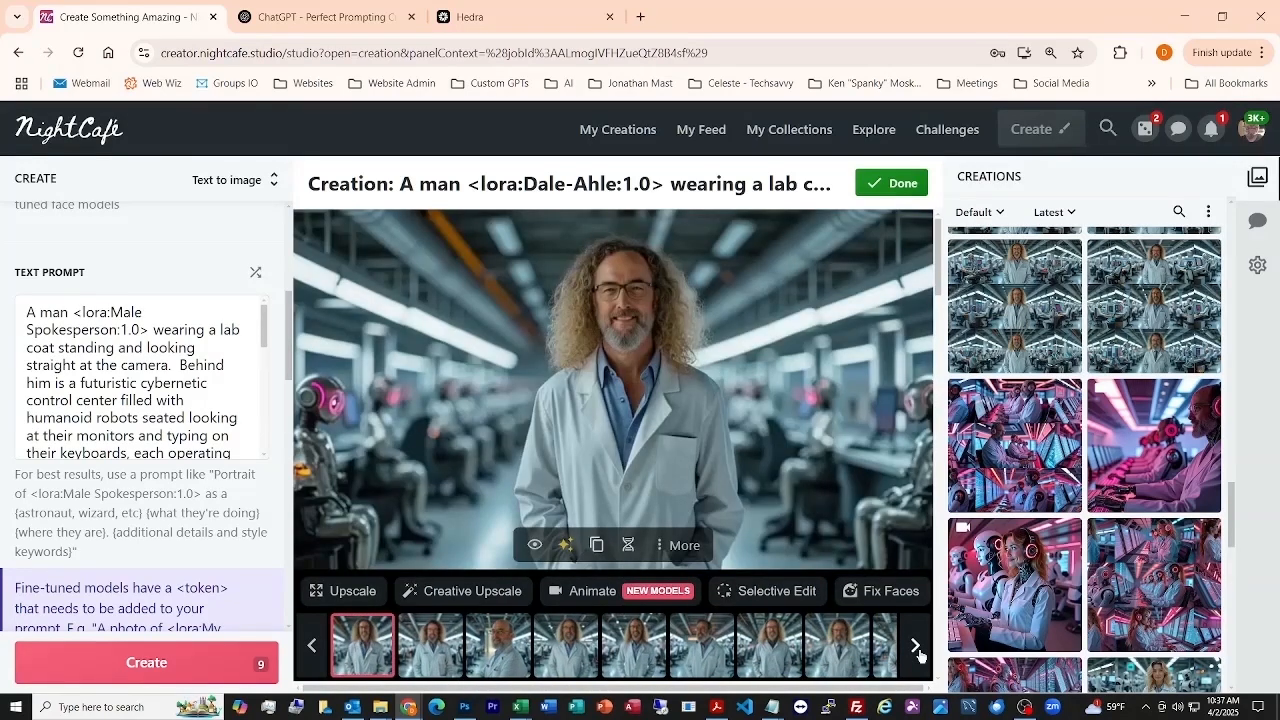
click(916, 647)
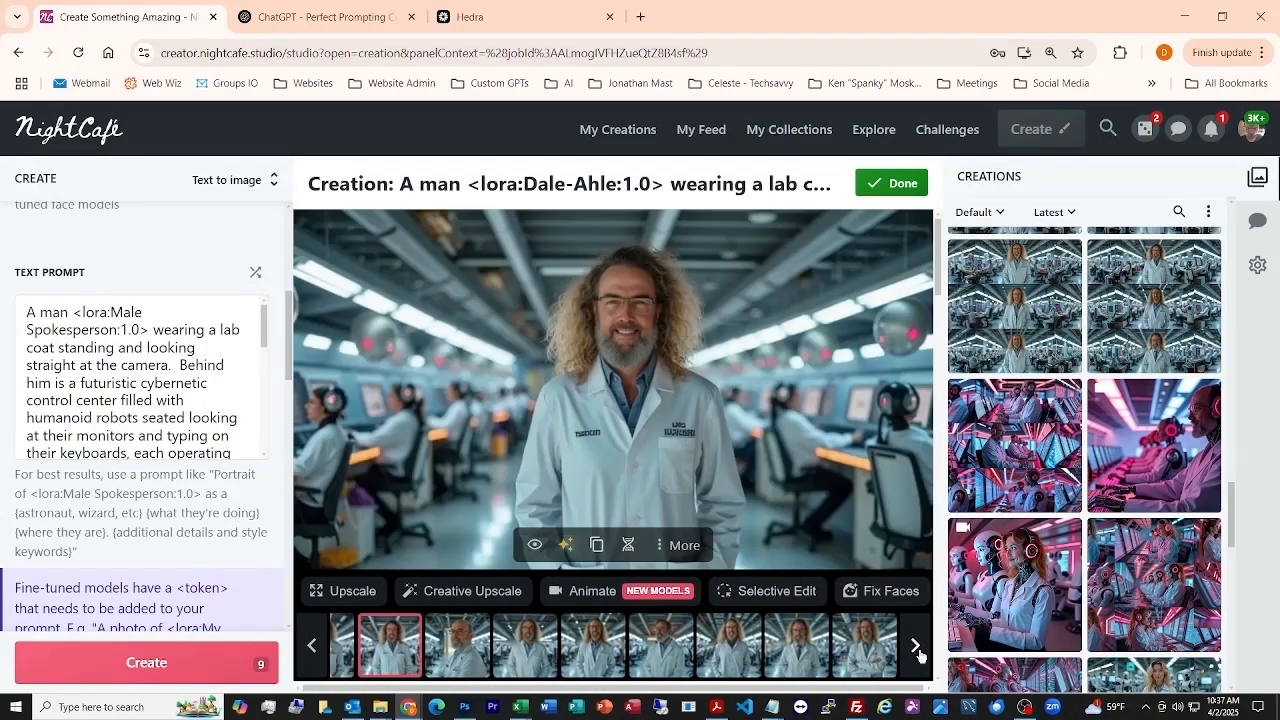
click(916, 647)
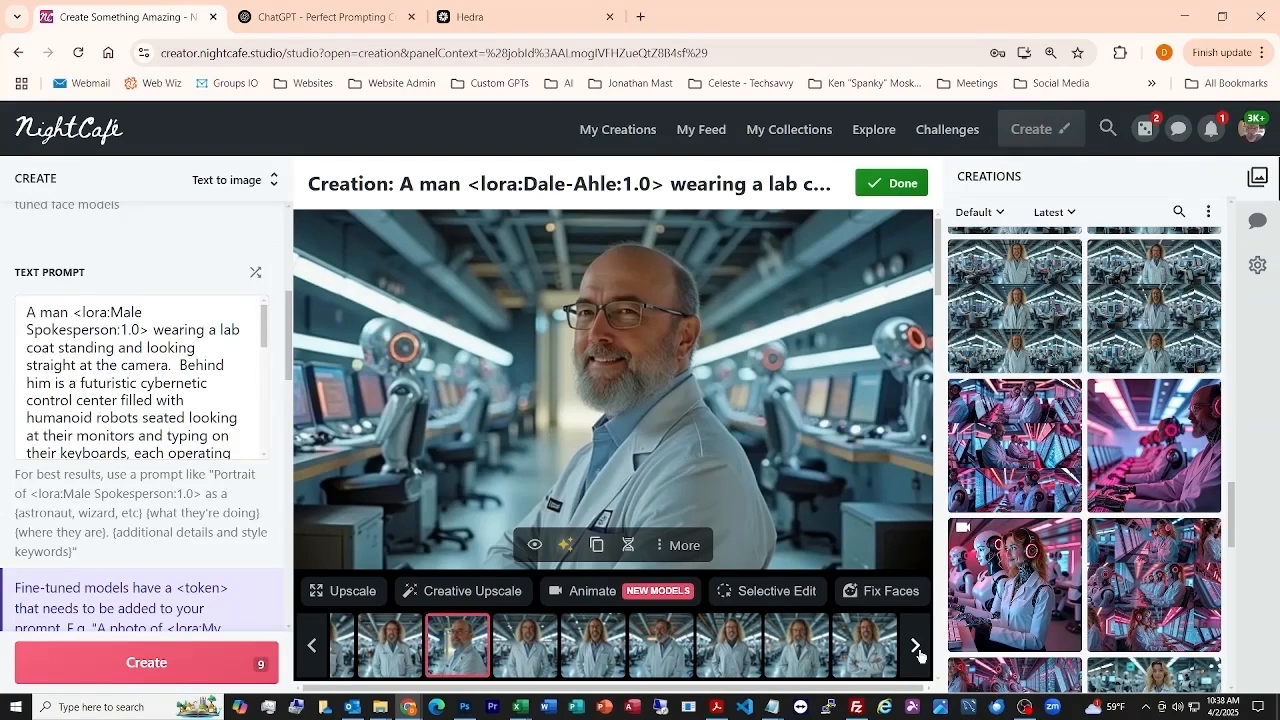
click(916, 647)
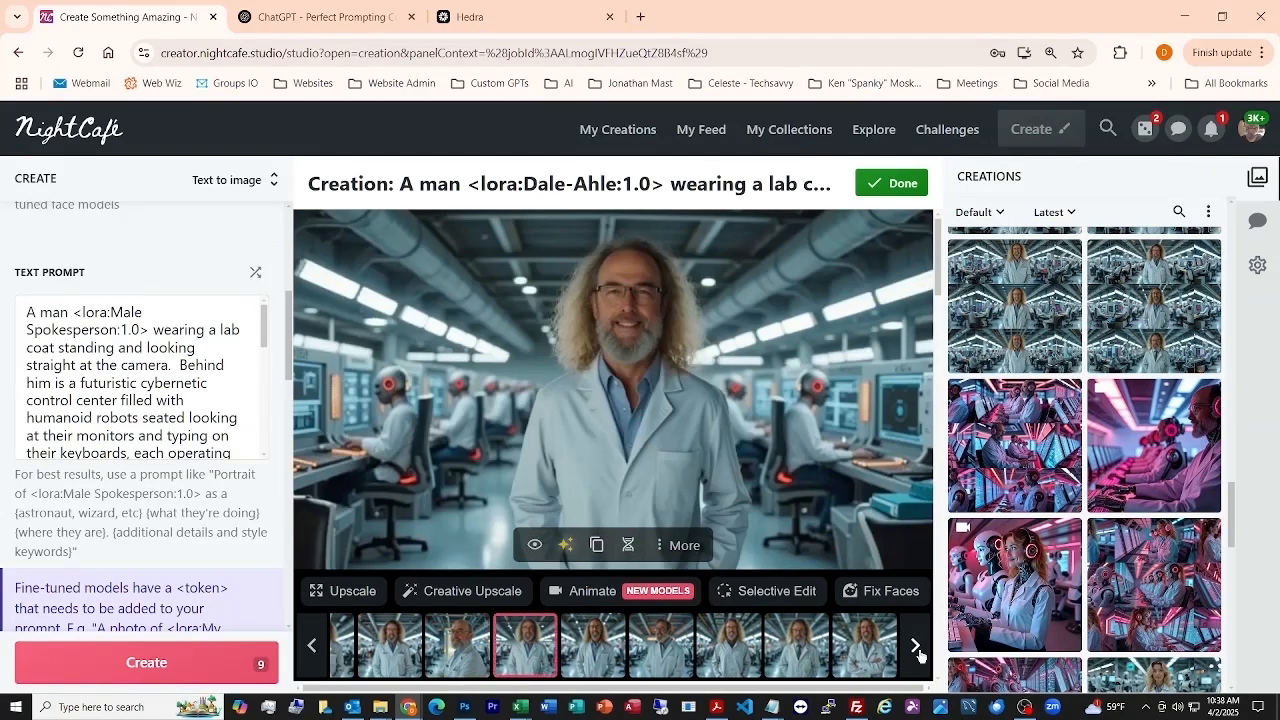
click(916, 647)
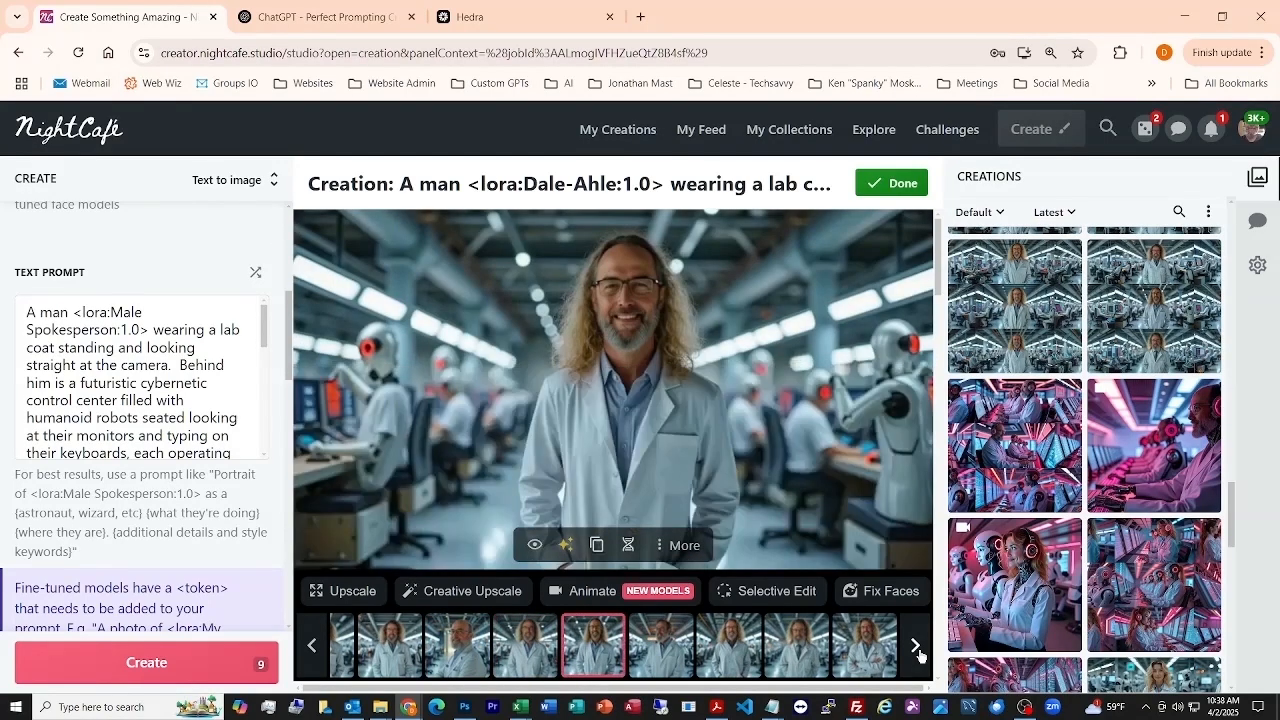
click(916, 647)
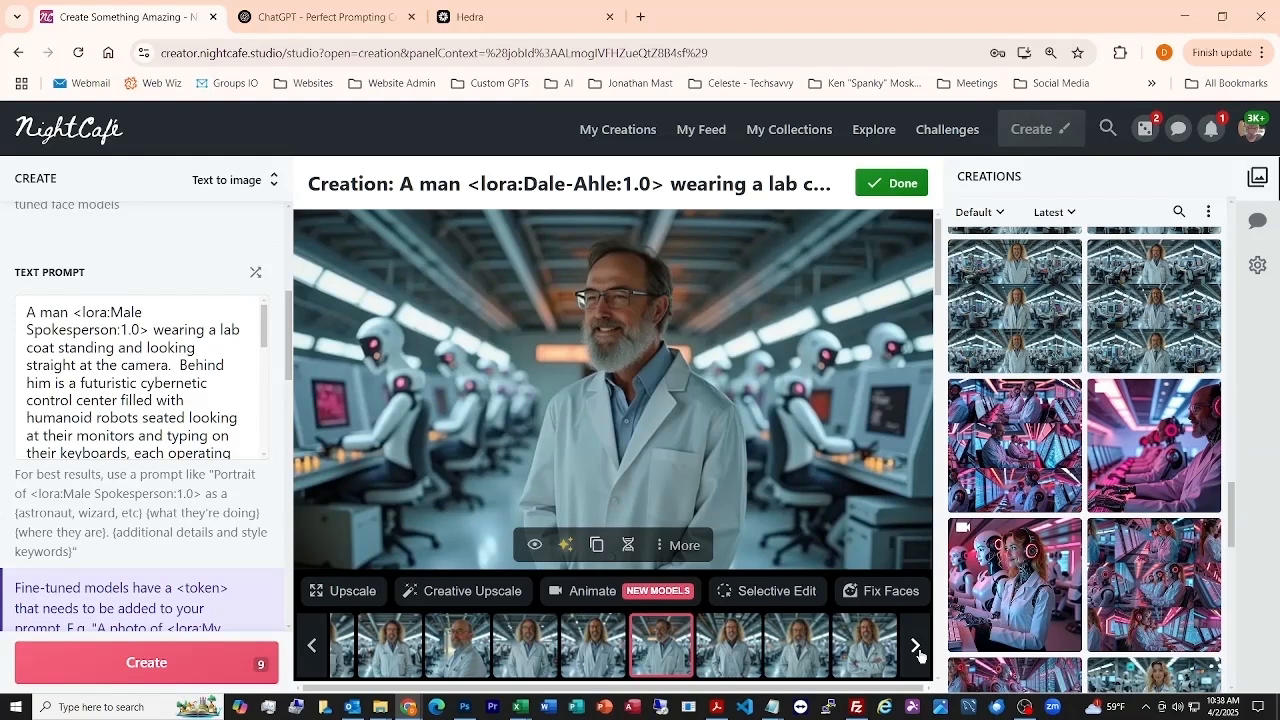
click(916, 647)
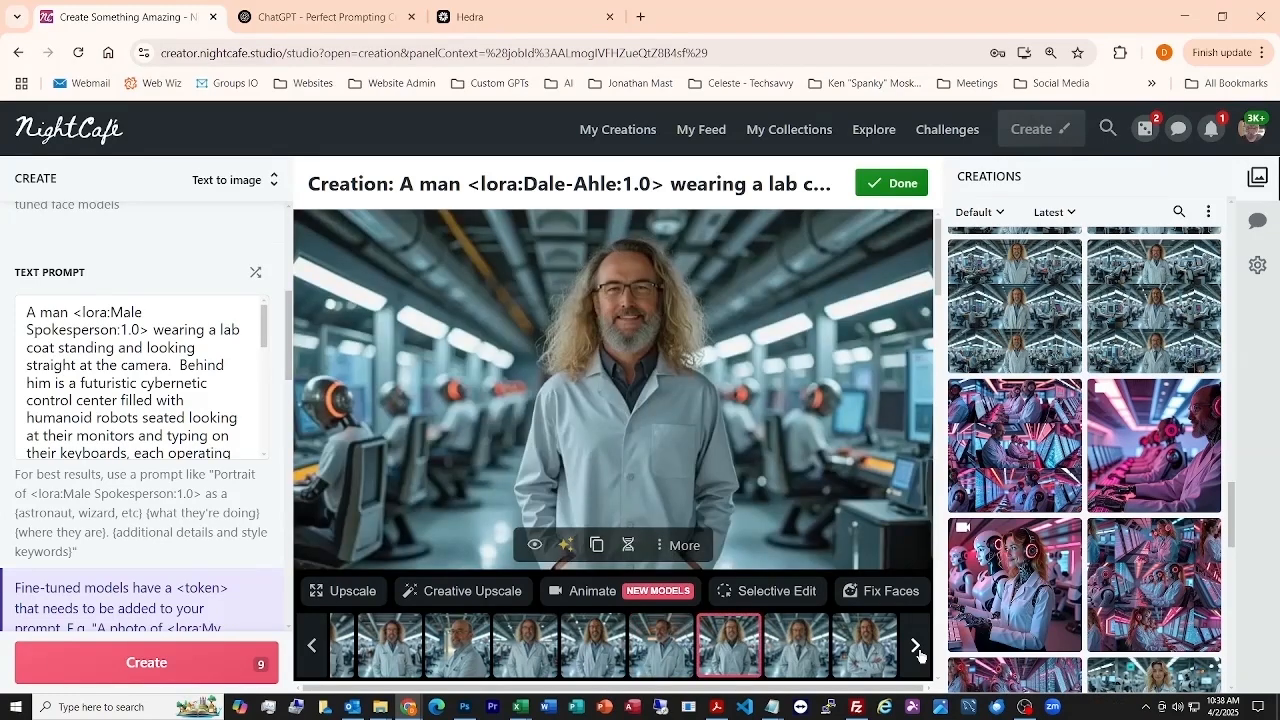
click(916, 647)
click(916, 647)
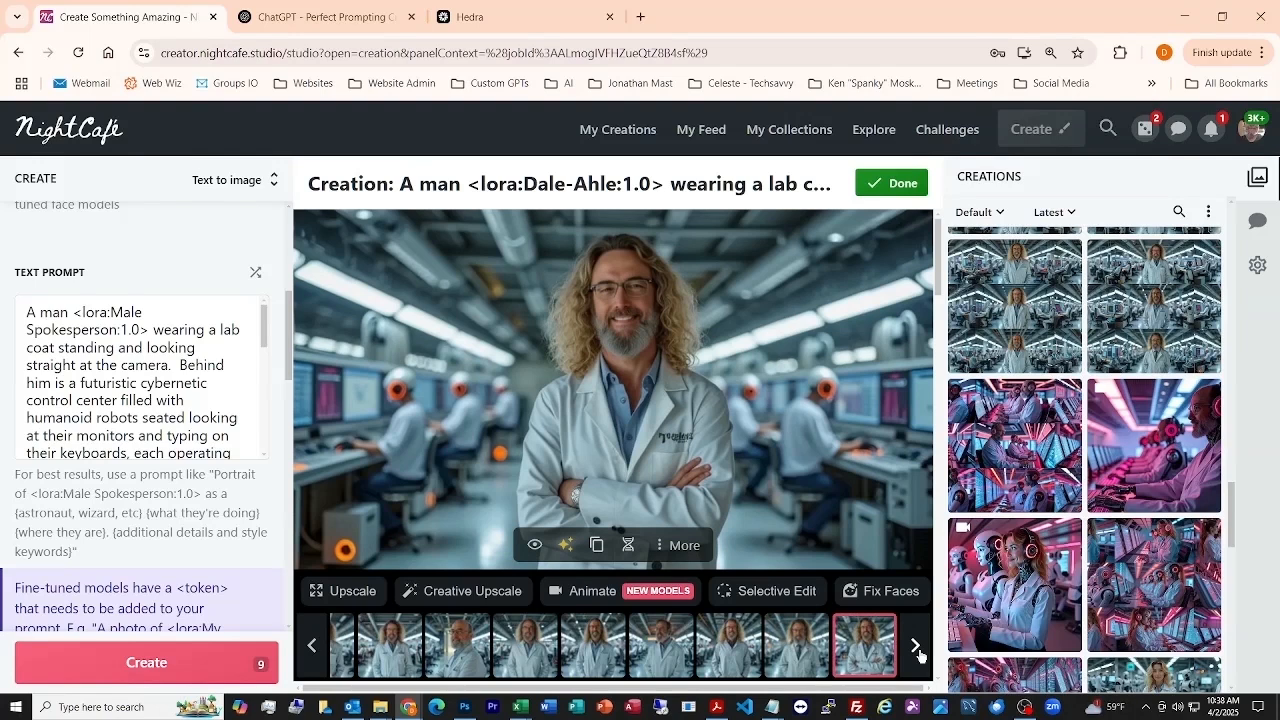
Step: Open the creation whose prompt asks to remove the start image's blond hair and read its text prompt
click(1001, 313)
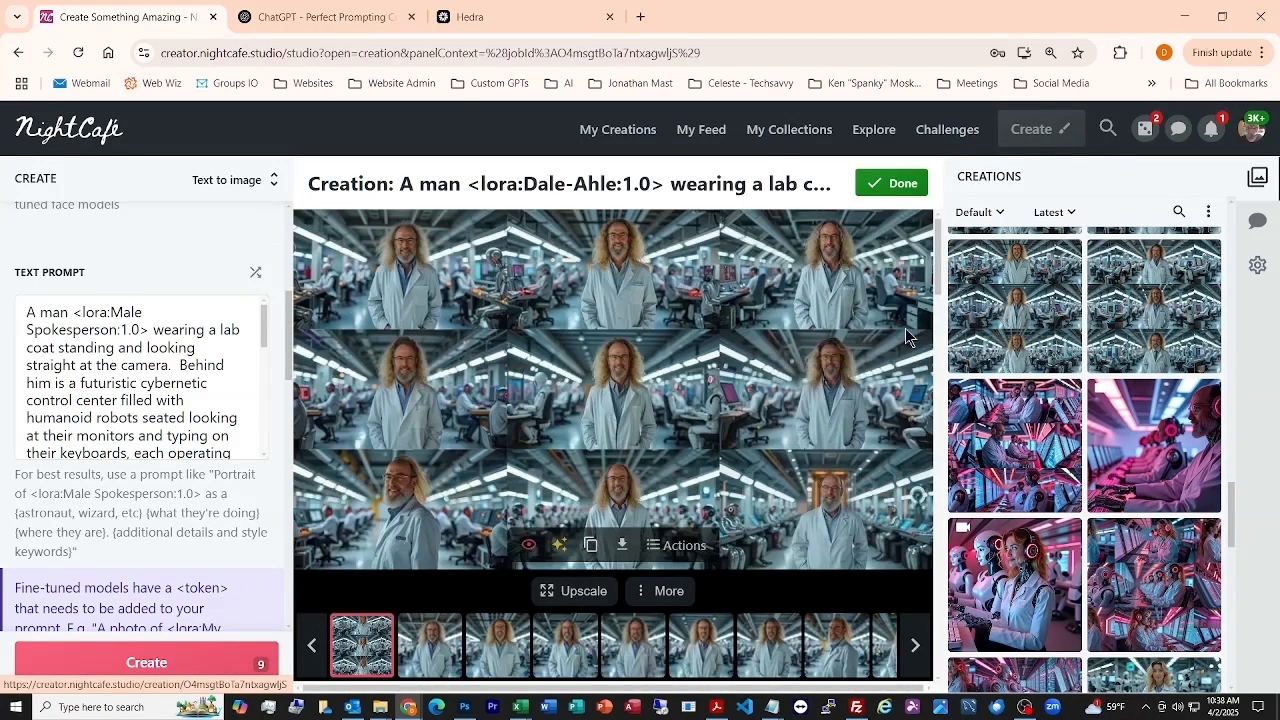
scroll(810, 382, down, 1)
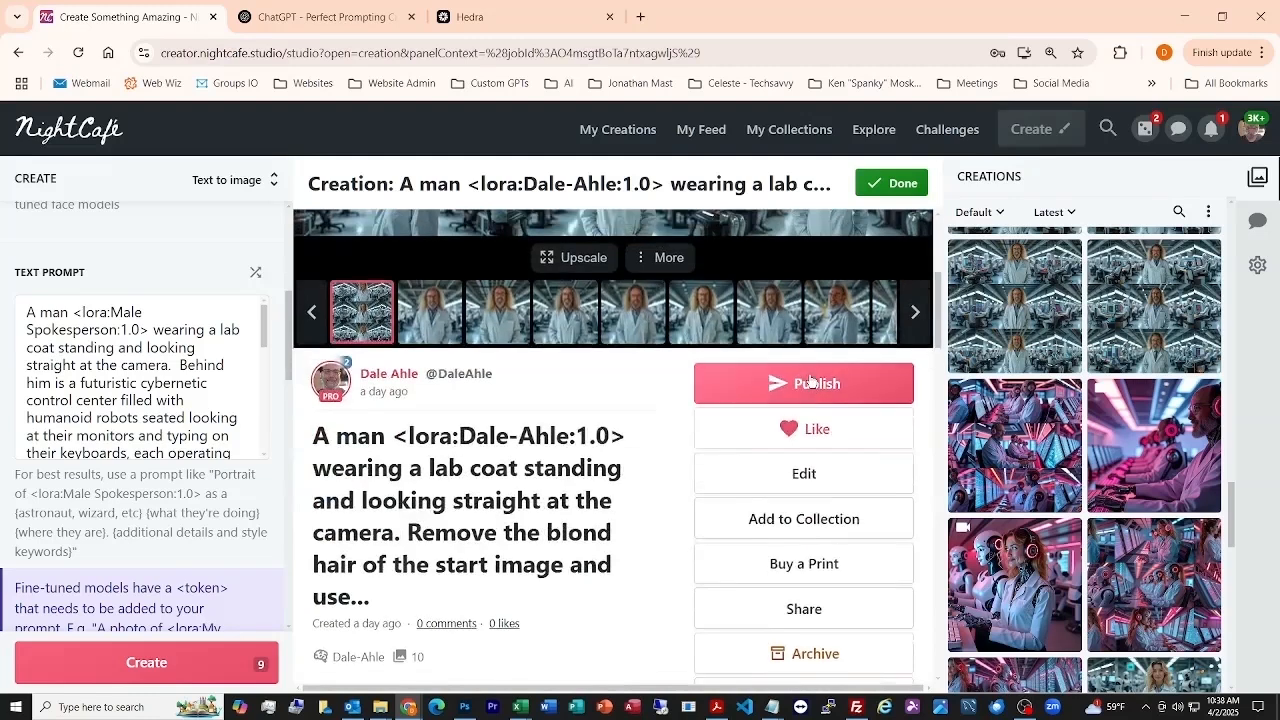
scroll(810, 382, down, 10)
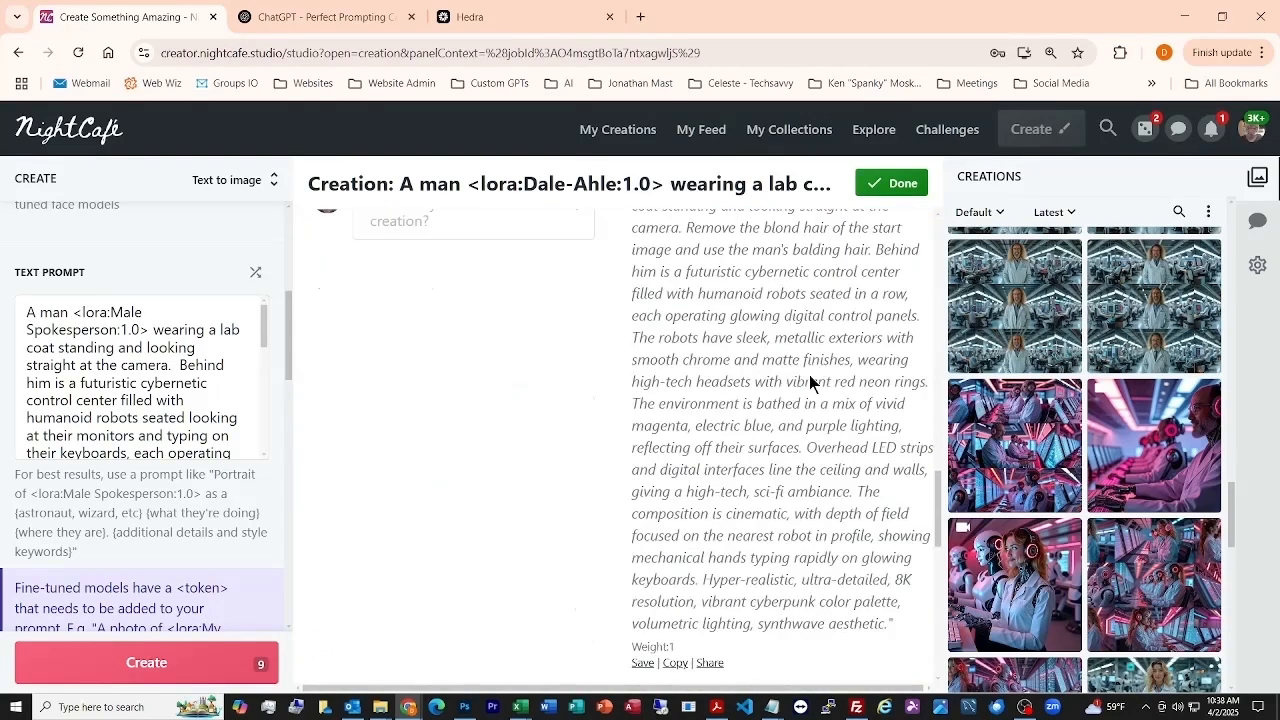
scroll(809, 374, up, 1)
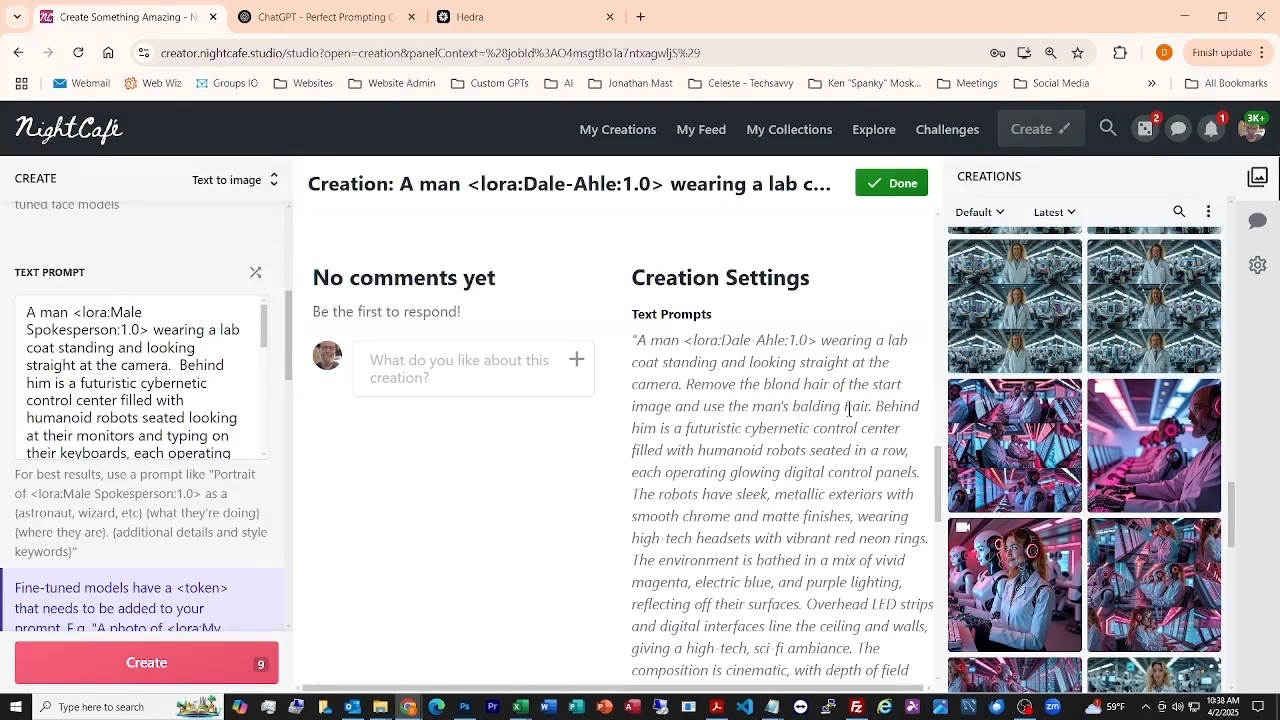
scroll(849, 409, up, 10)
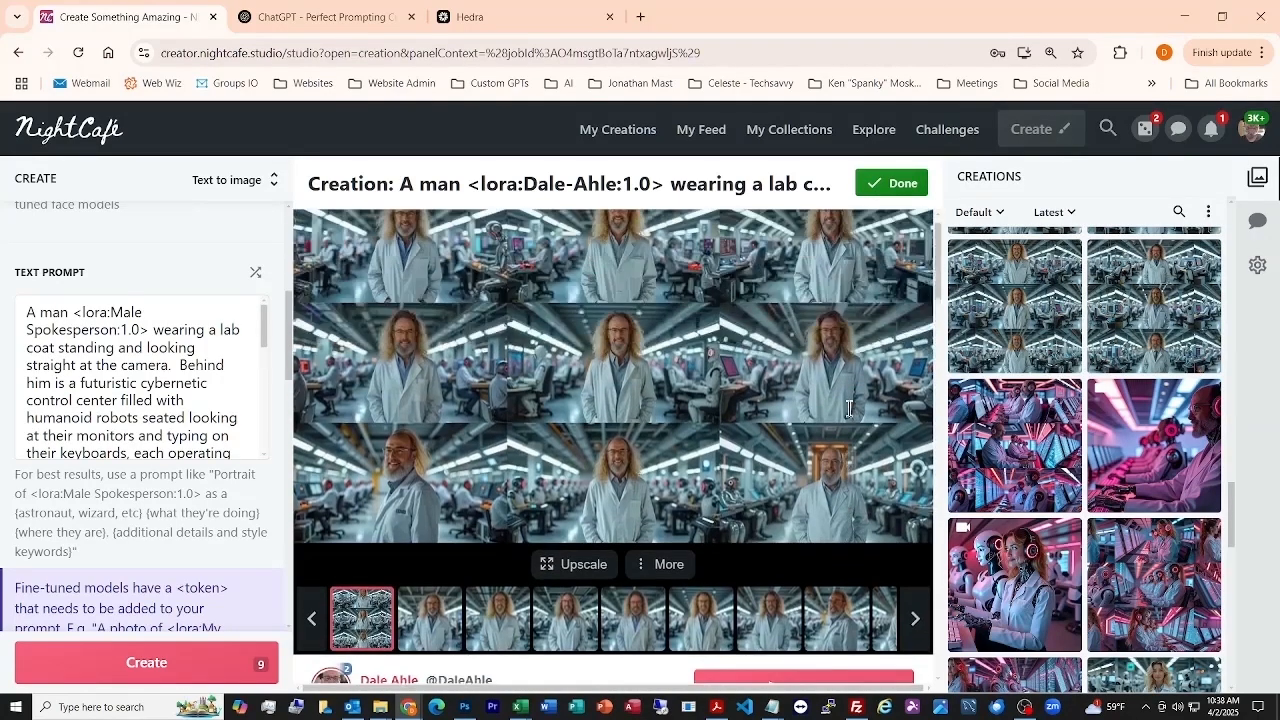
Step: Look through the individual images of the blond-hair-removal creation up to the last one of the balding man
click(919, 643)
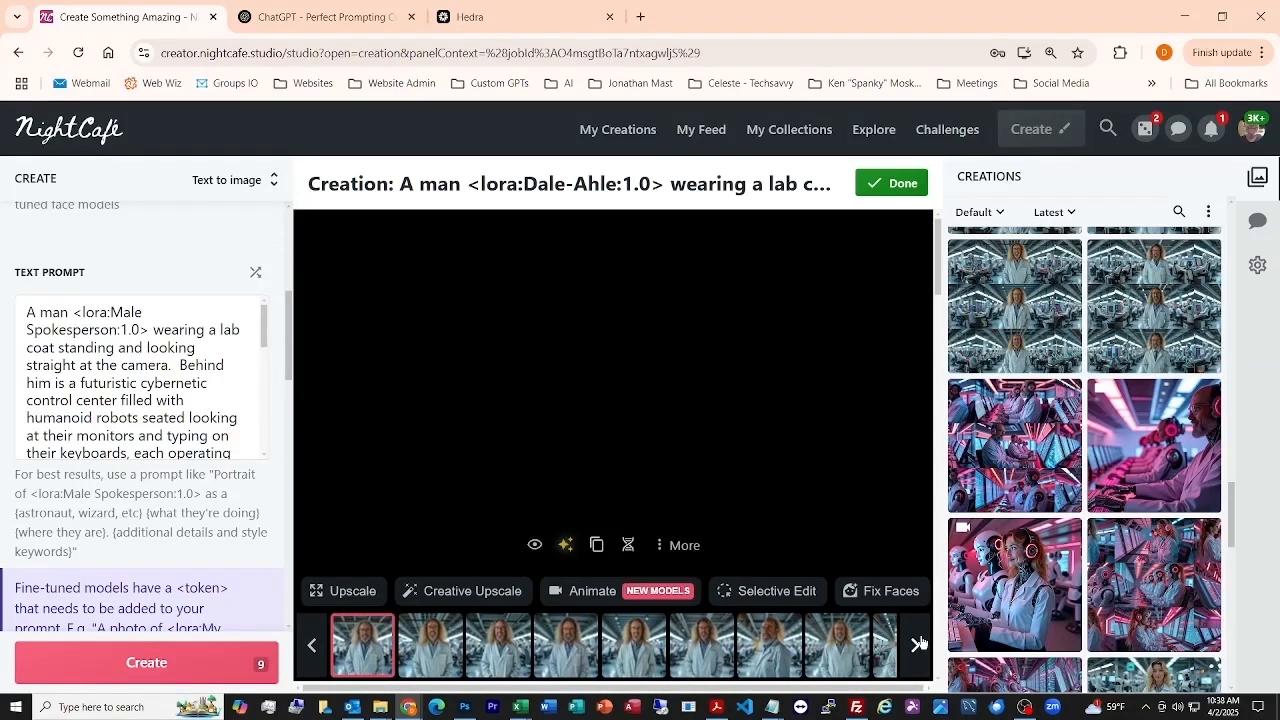
click(919, 643)
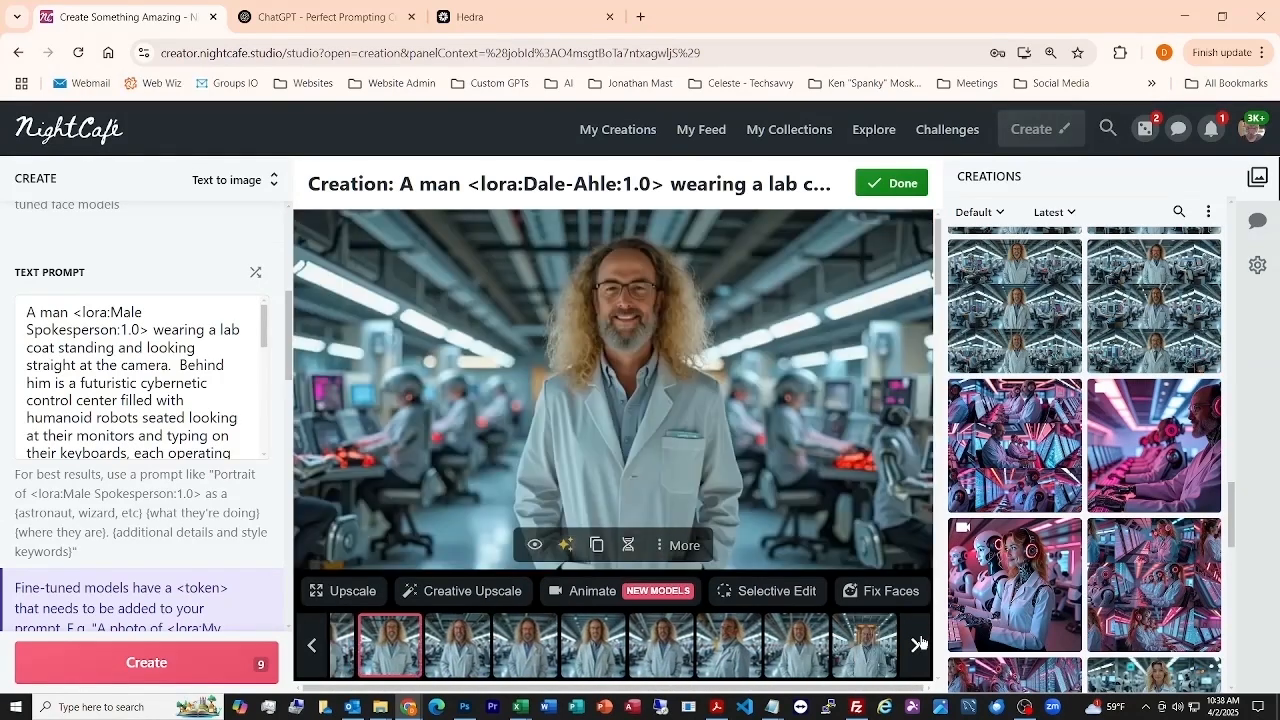
click(919, 643)
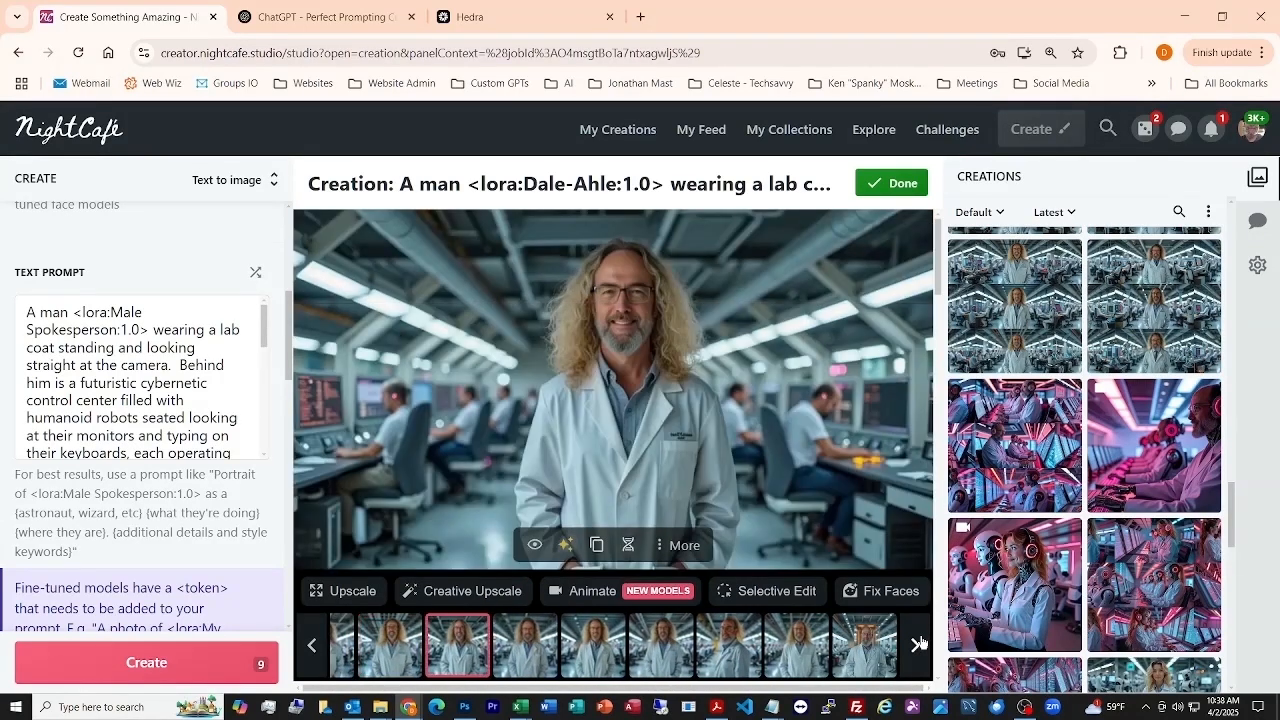
click(919, 643)
click(919, 643)
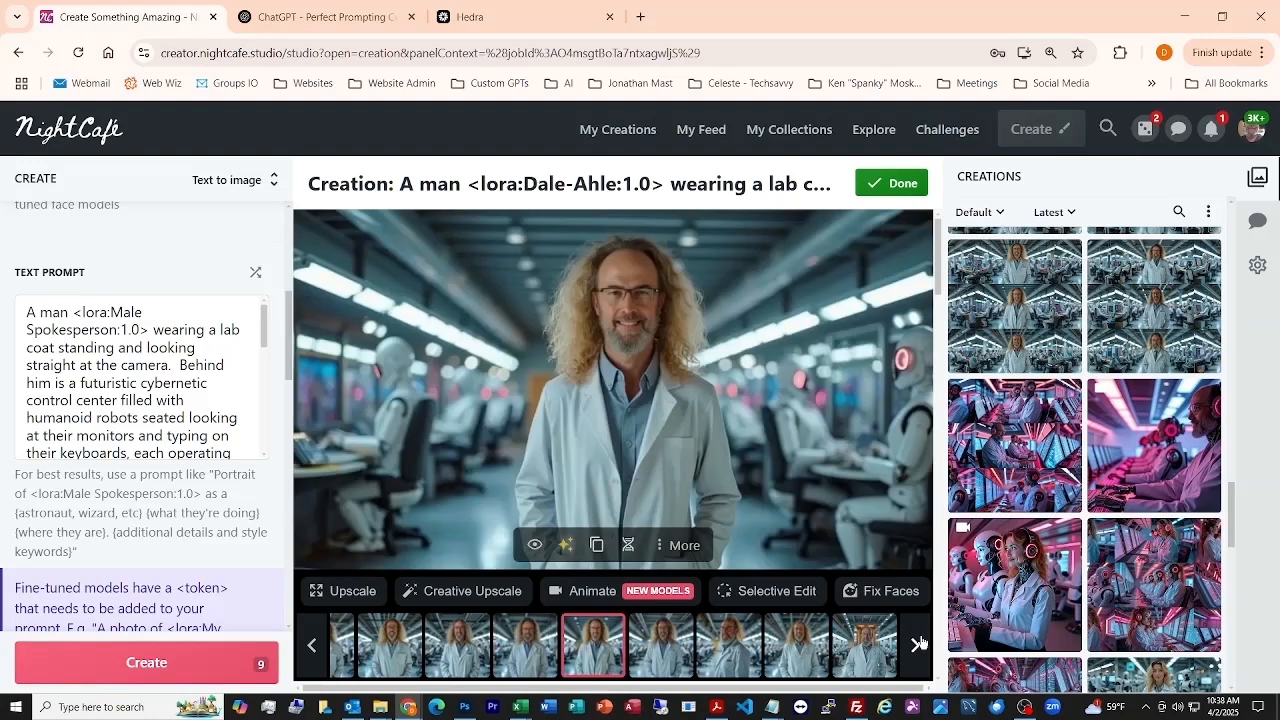
click(919, 643)
click(919, 643)
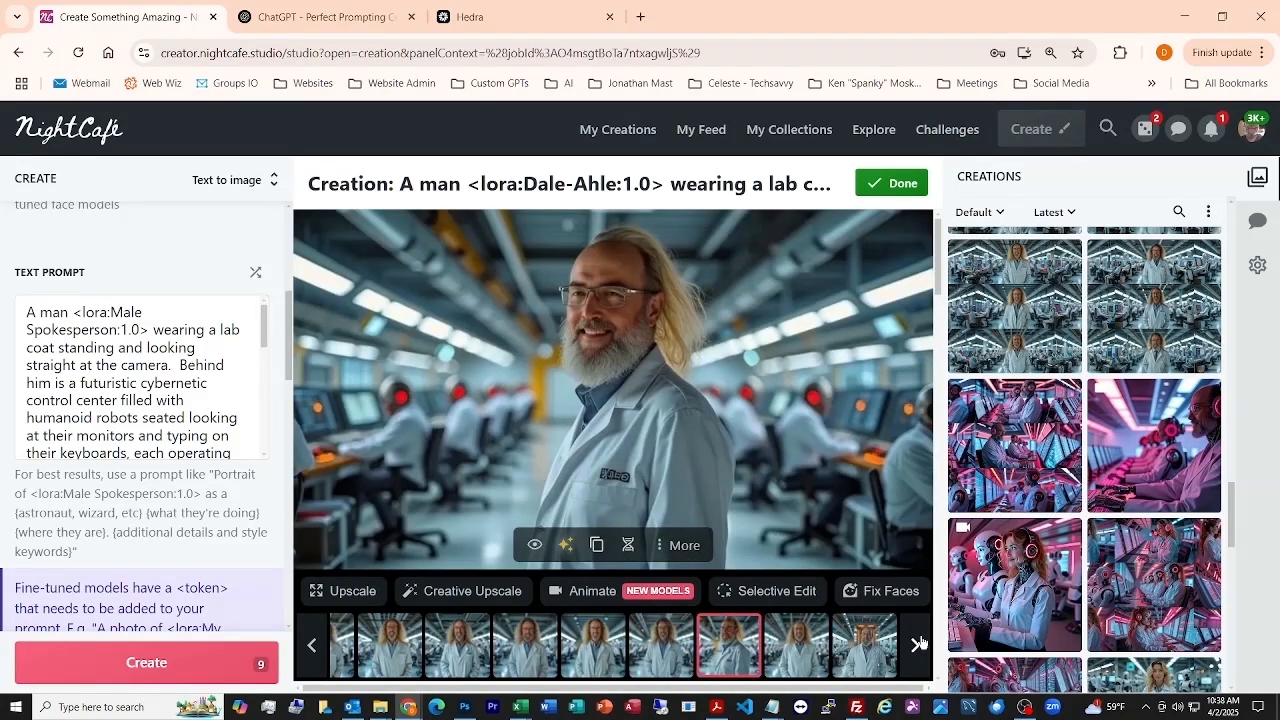
click(919, 643)
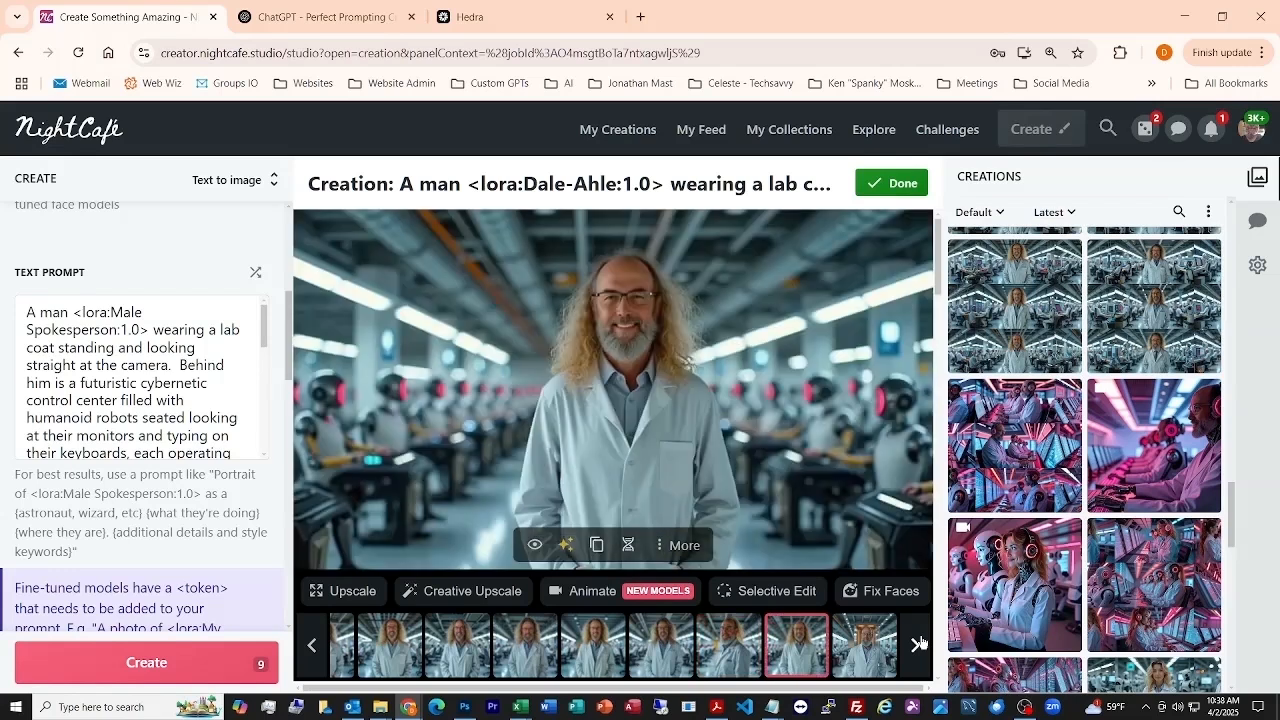
click(919, 643)
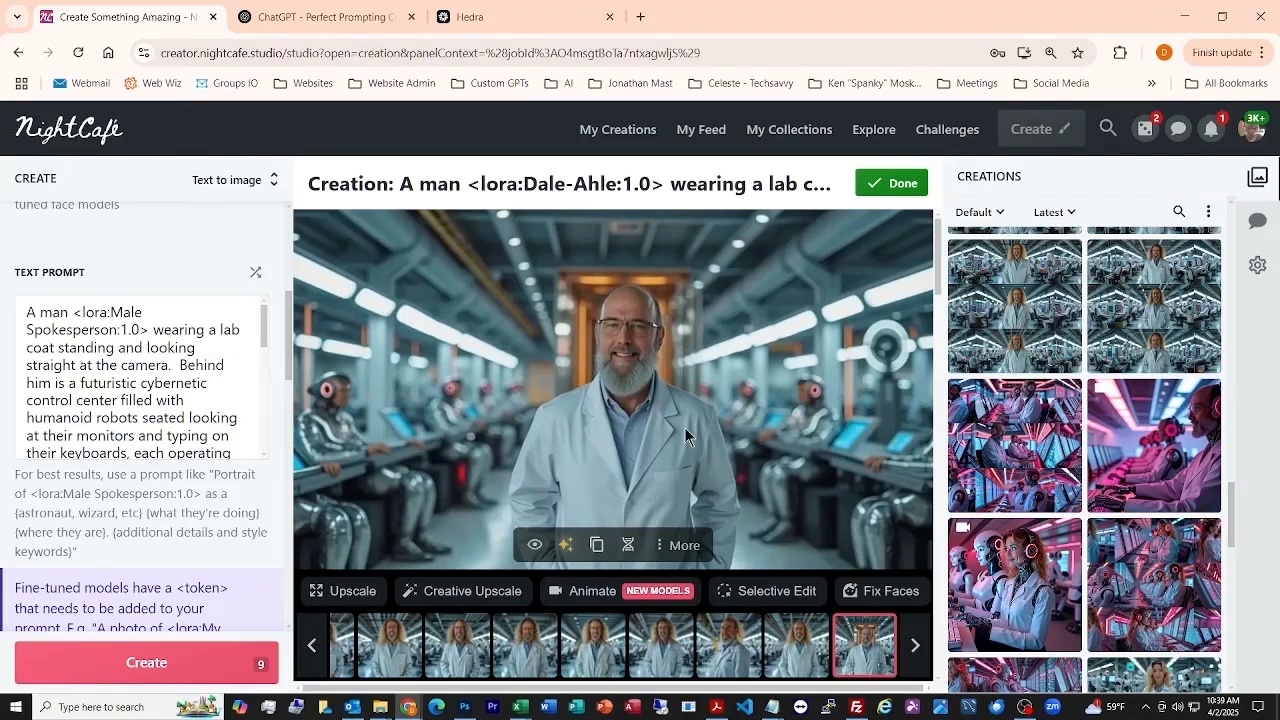
Step: Open the more recent lab coat creation among the robots and examine its text prompt, model, settings and start image
scroll(1046, 345, up, 1)
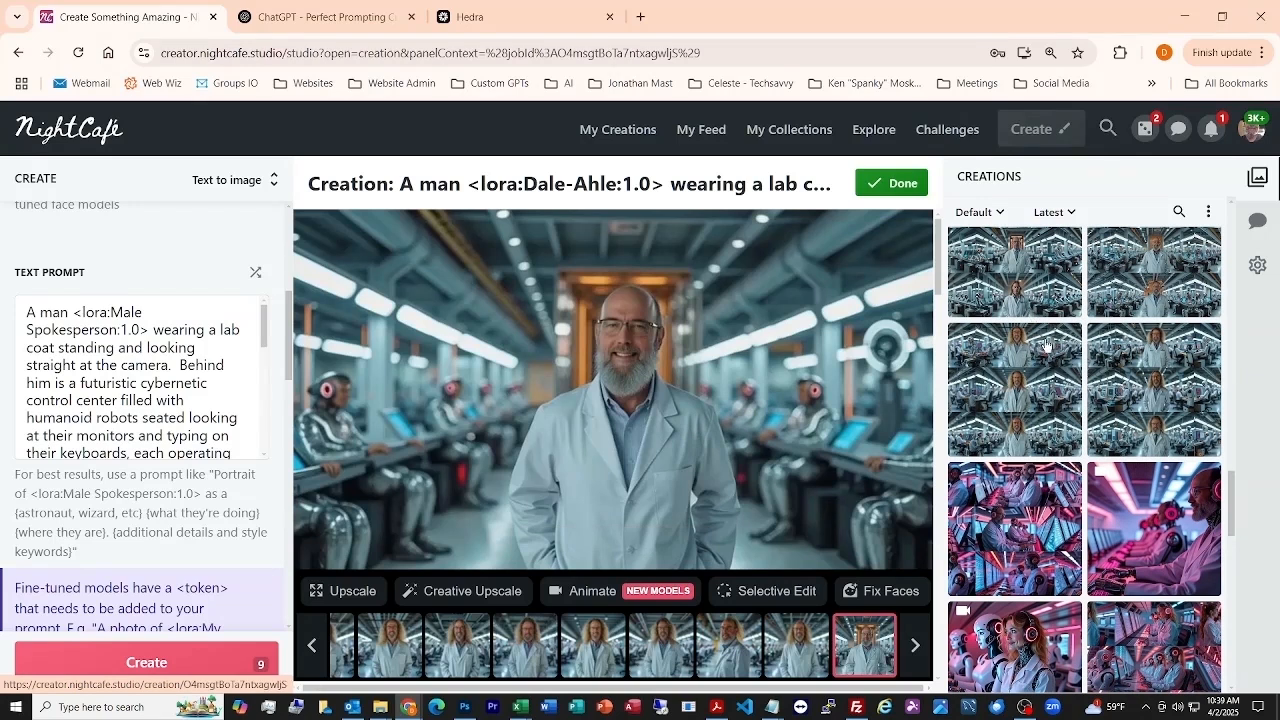
scroll(1046, 345, up, 1)
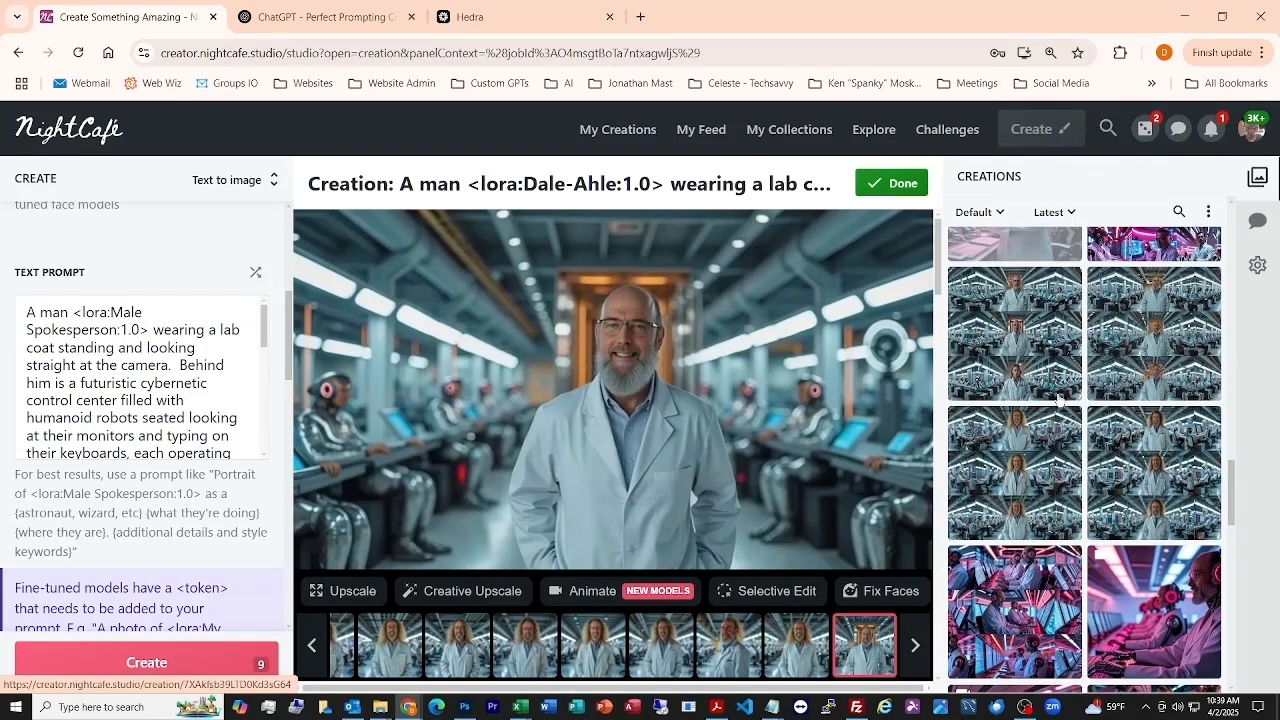
click(1160, 340)
scroll(704, 510, down, 5)
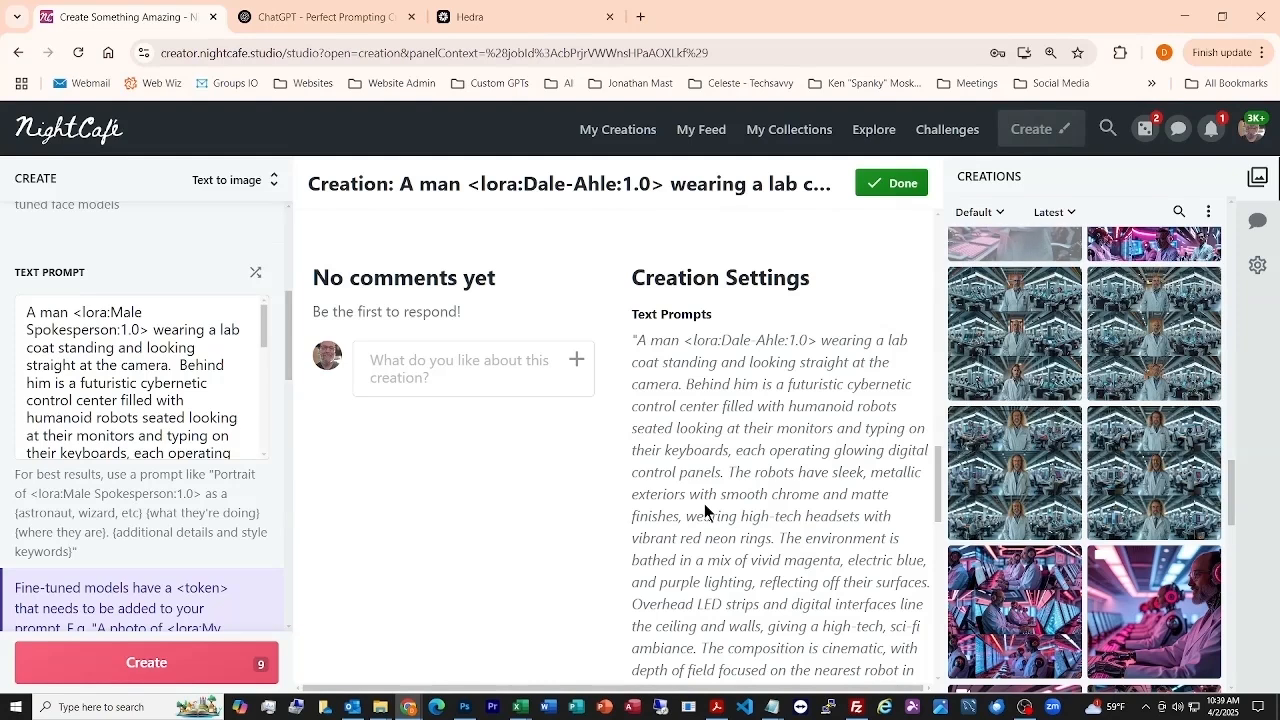
scroll(705, 511, down, 2)
scroll(704, 510, down, 3)
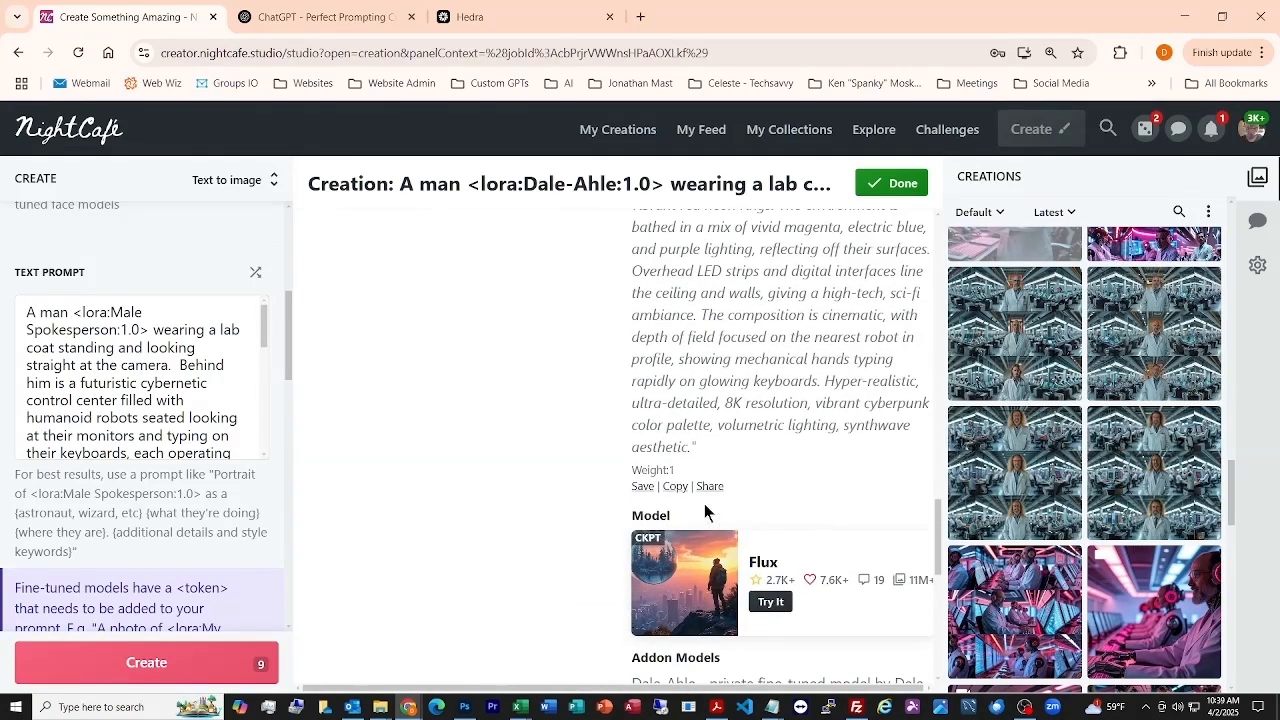
scroll(705, 511, down, 6)
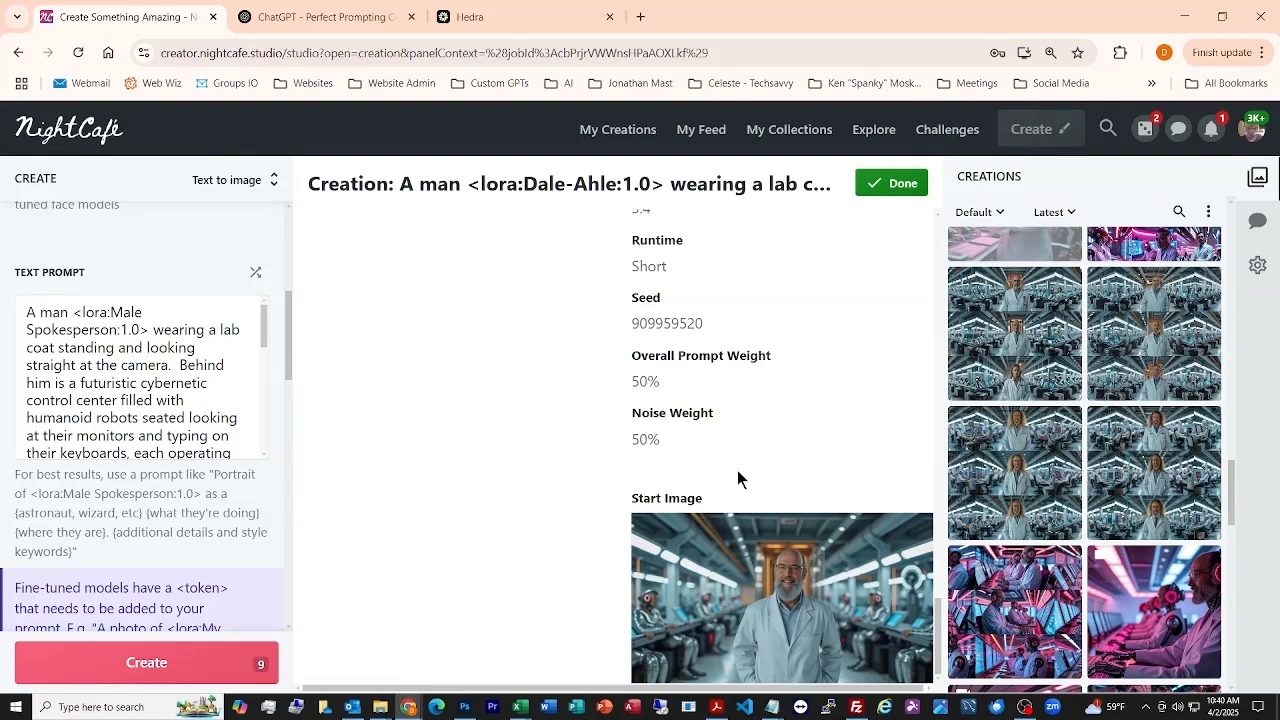
Step: Examine the lab coat creation's text prompt, Flux model, aspect ratio, noise weight and start image, and return to its first single image
scroll(740, 479, up, 6)
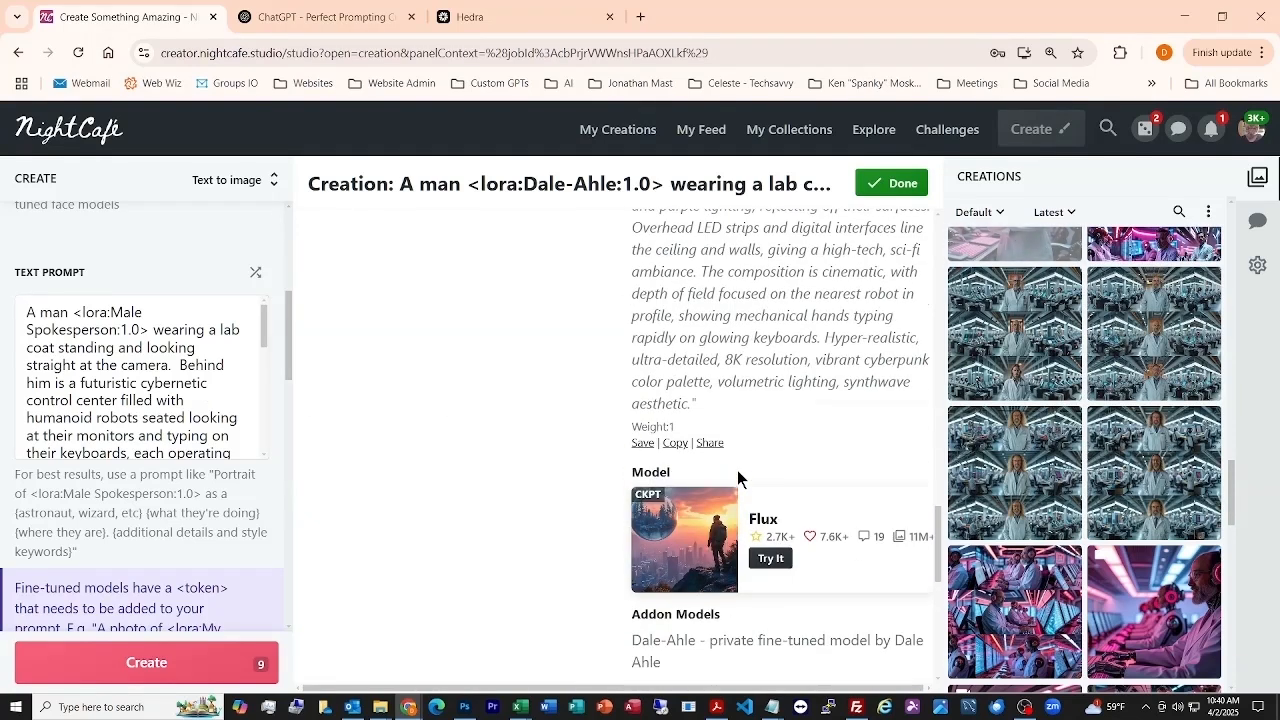
scroll(737, 478, up, 5)
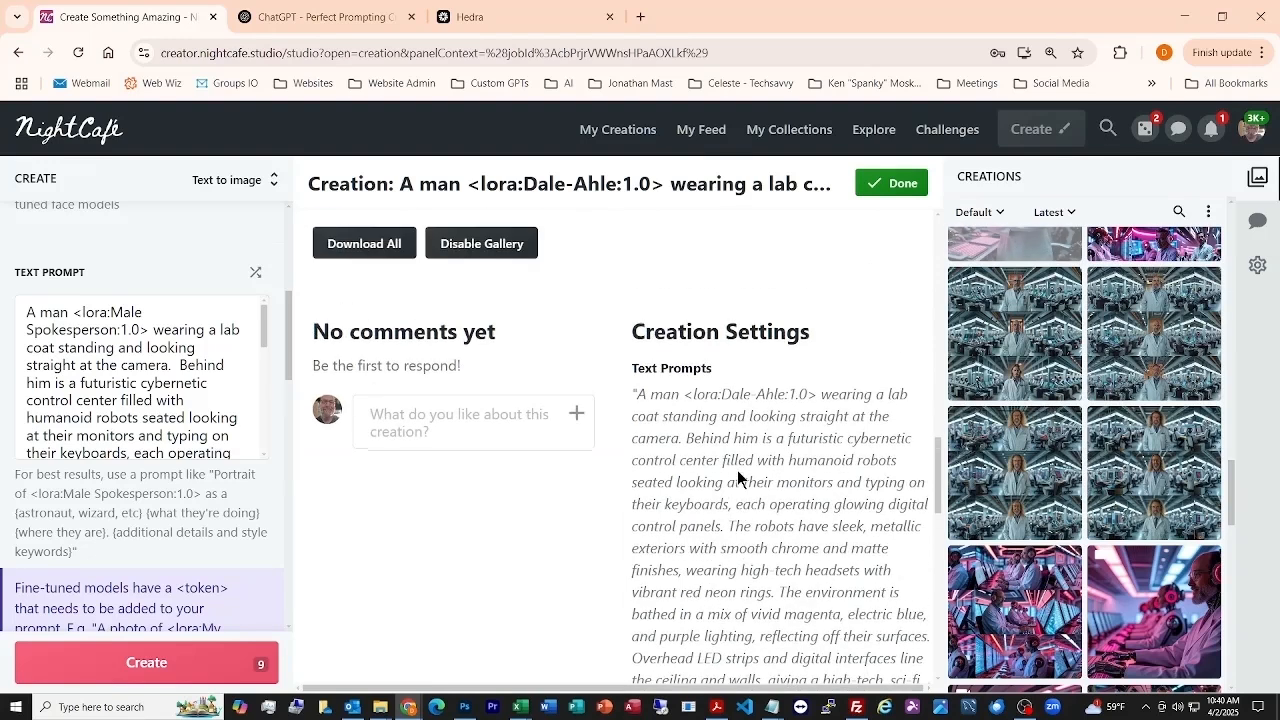
scroll(737, 478, down, 6)
scroll(737, 479, down, 8)
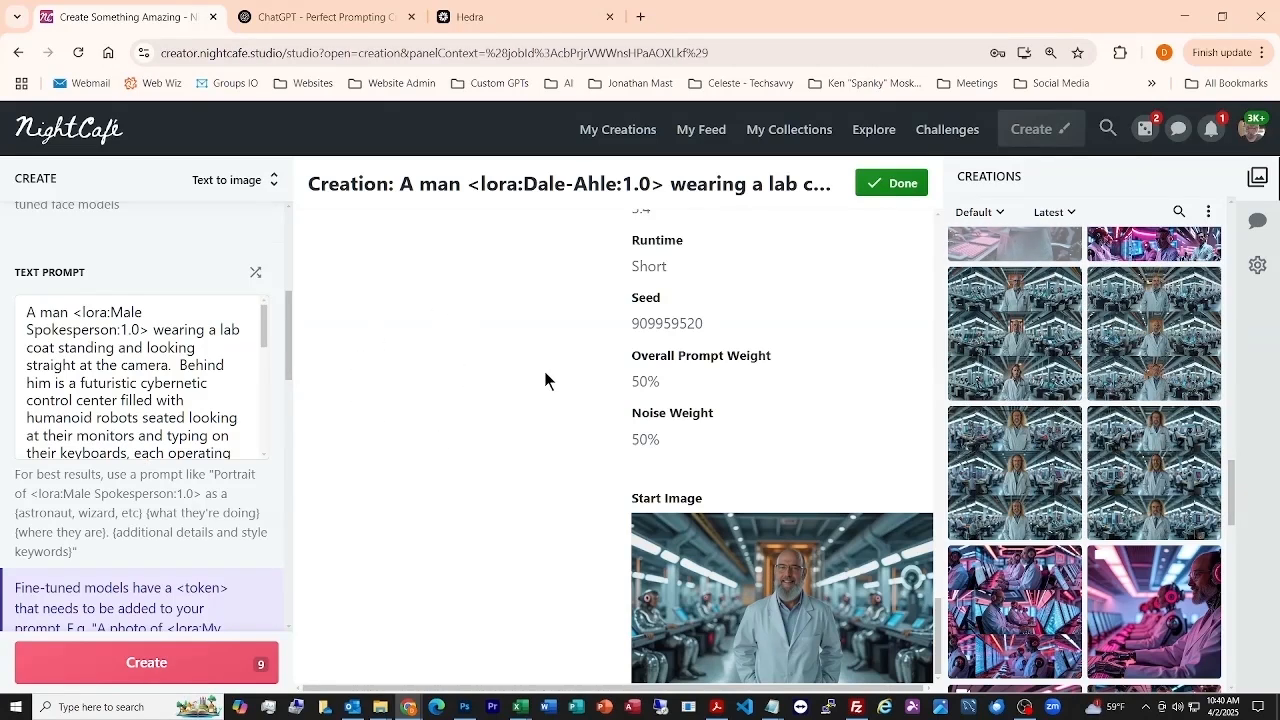
scroll(546, 378, up, 1)
scroll(546, 378, up, 7)
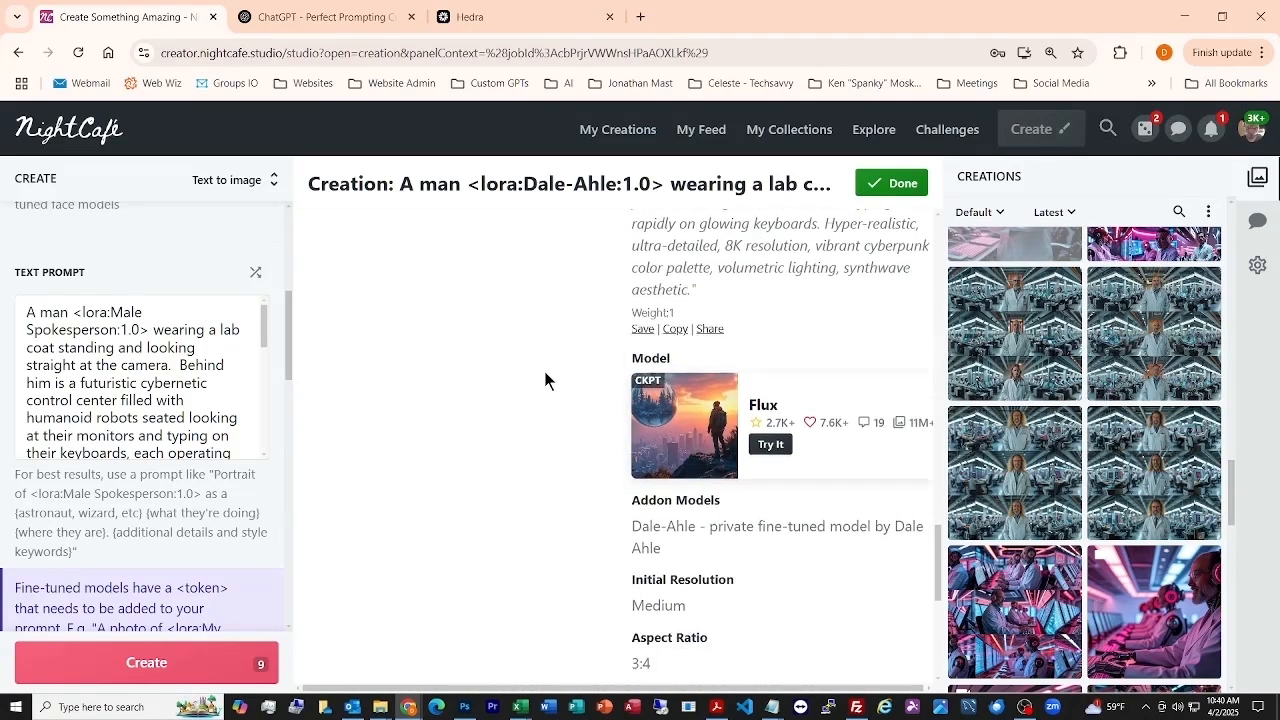
scroll(545, 380, up, 10)
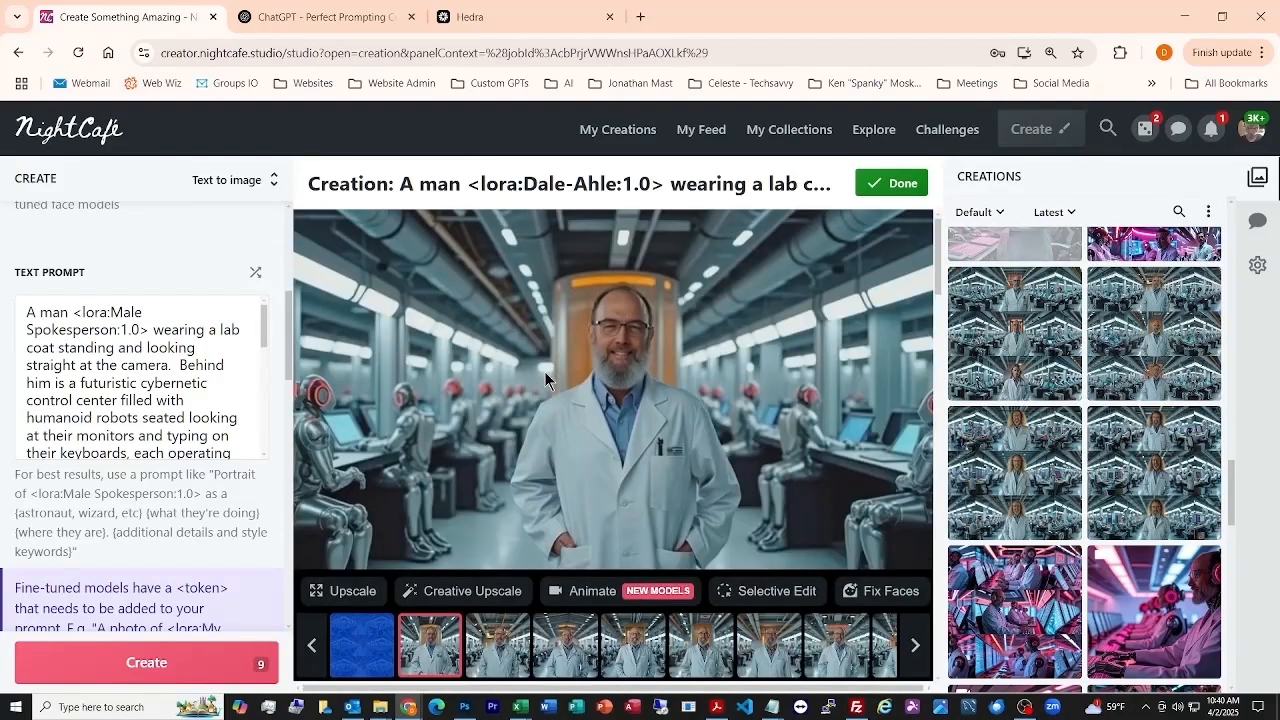
mouse_move(546, 378)
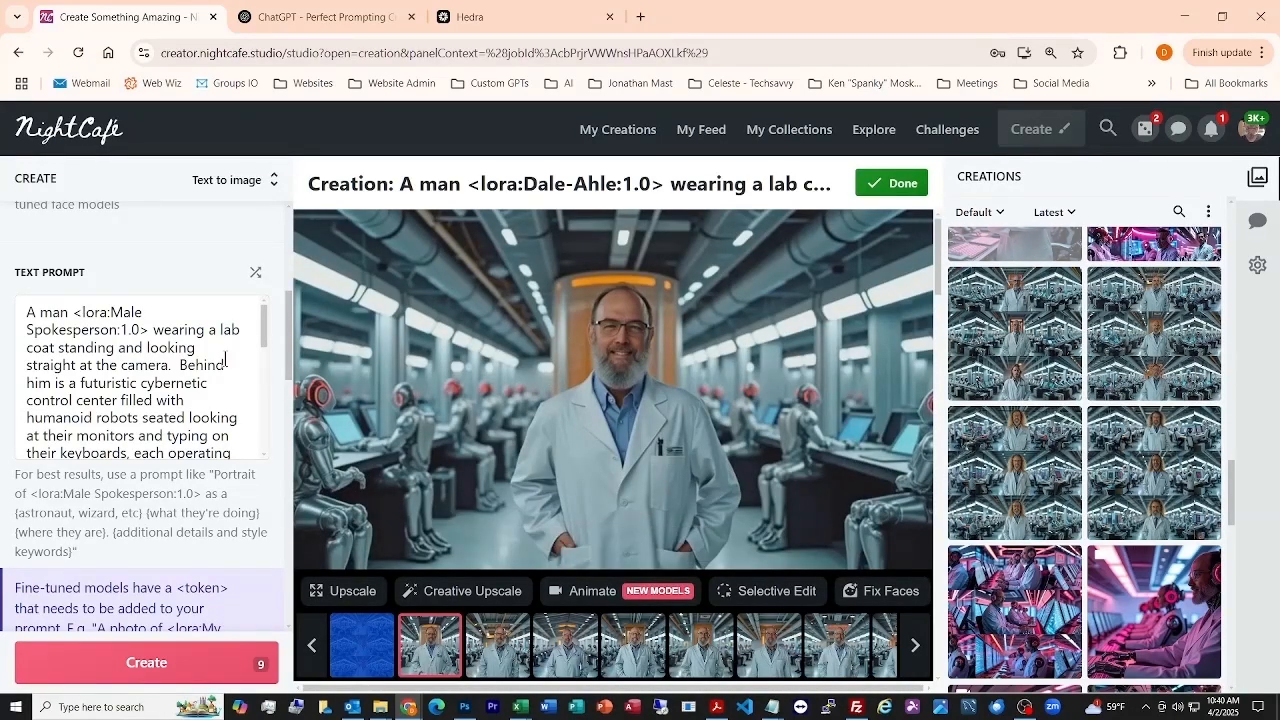
scroll(228, 356, down, 5)
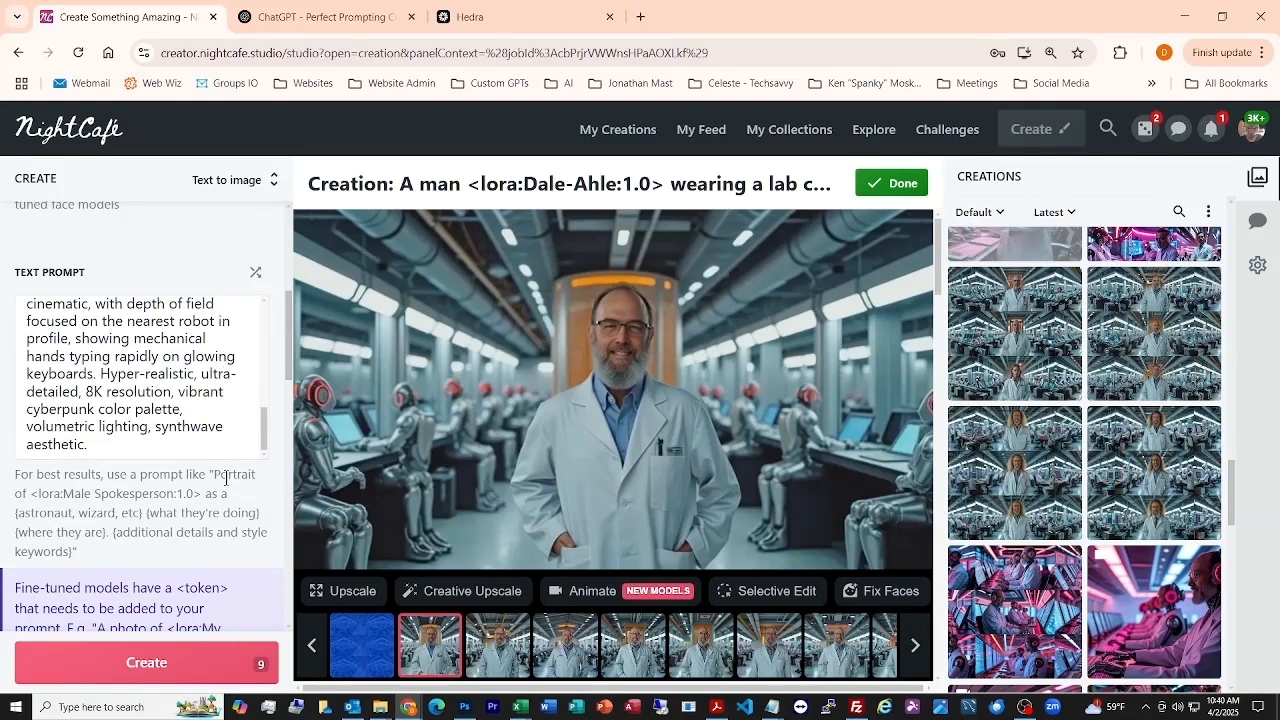
scroll(215, 500, down, 5)
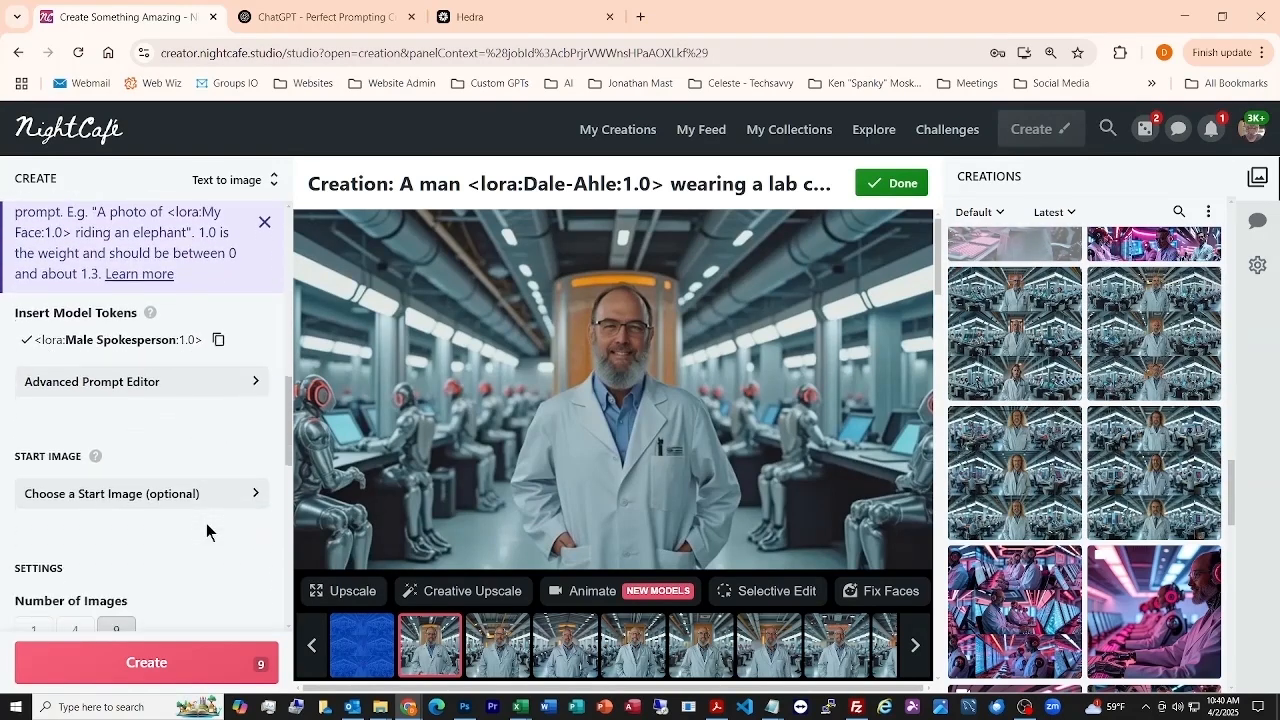
click(222, 500)
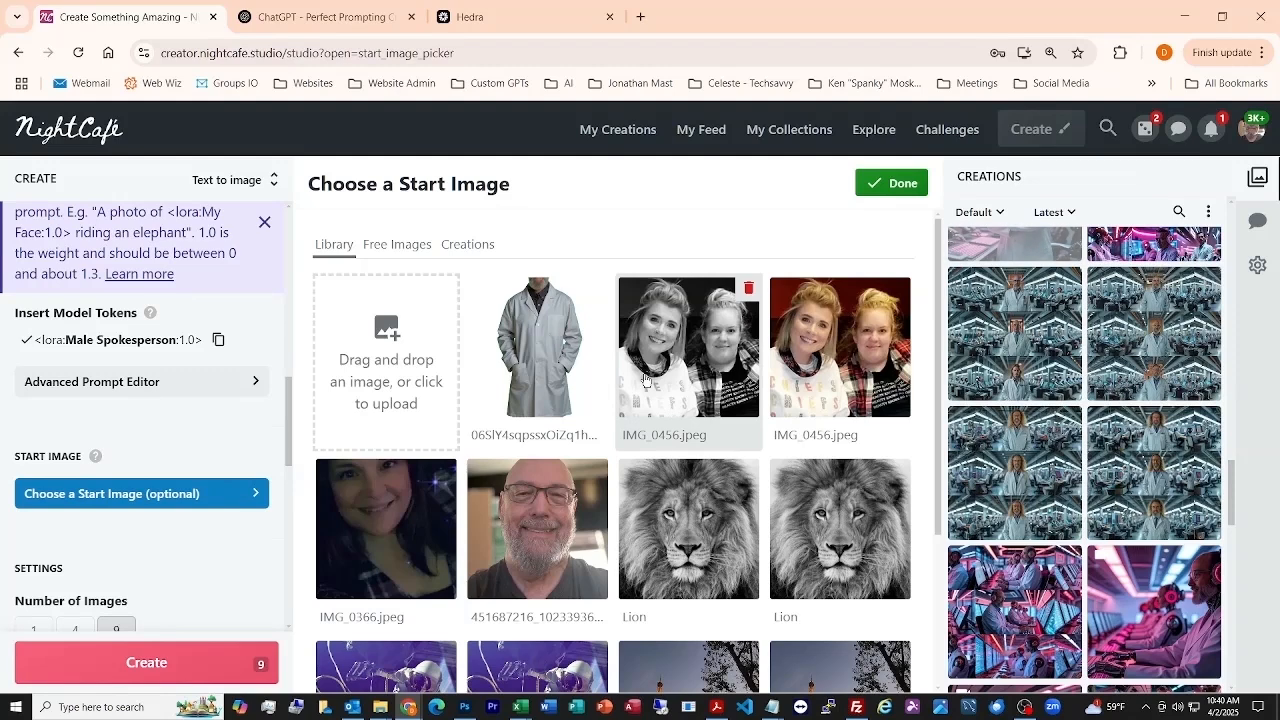
click(467, 250)
scroll(573, 385, down, 8)
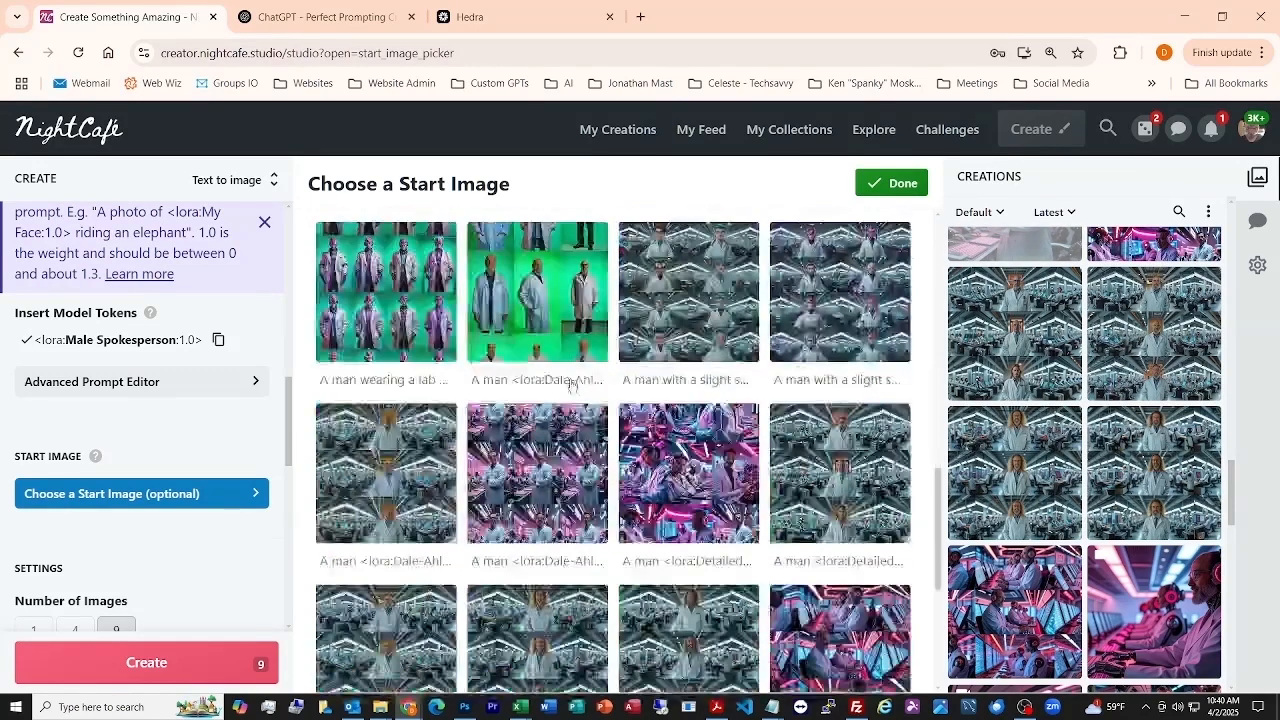
scroll(572, 385, down, 5)
scroll(572, 385, up, 4)
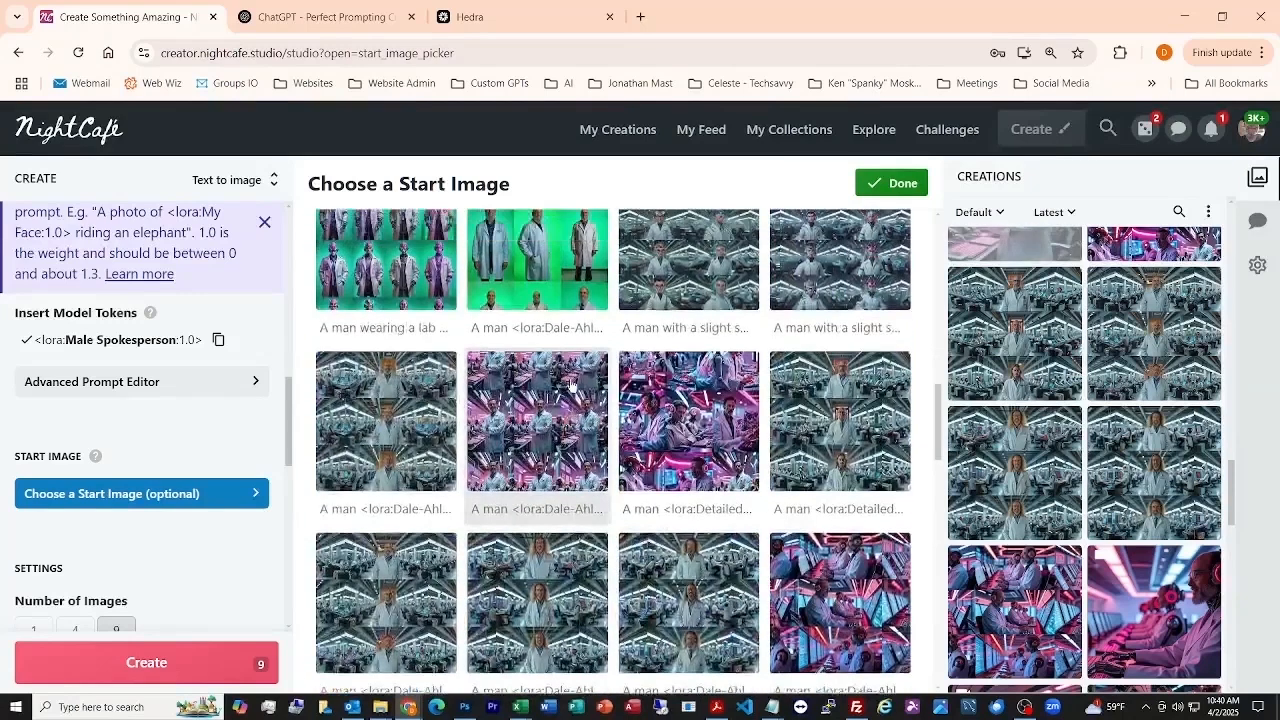
scroll(572, 385, up, 3)
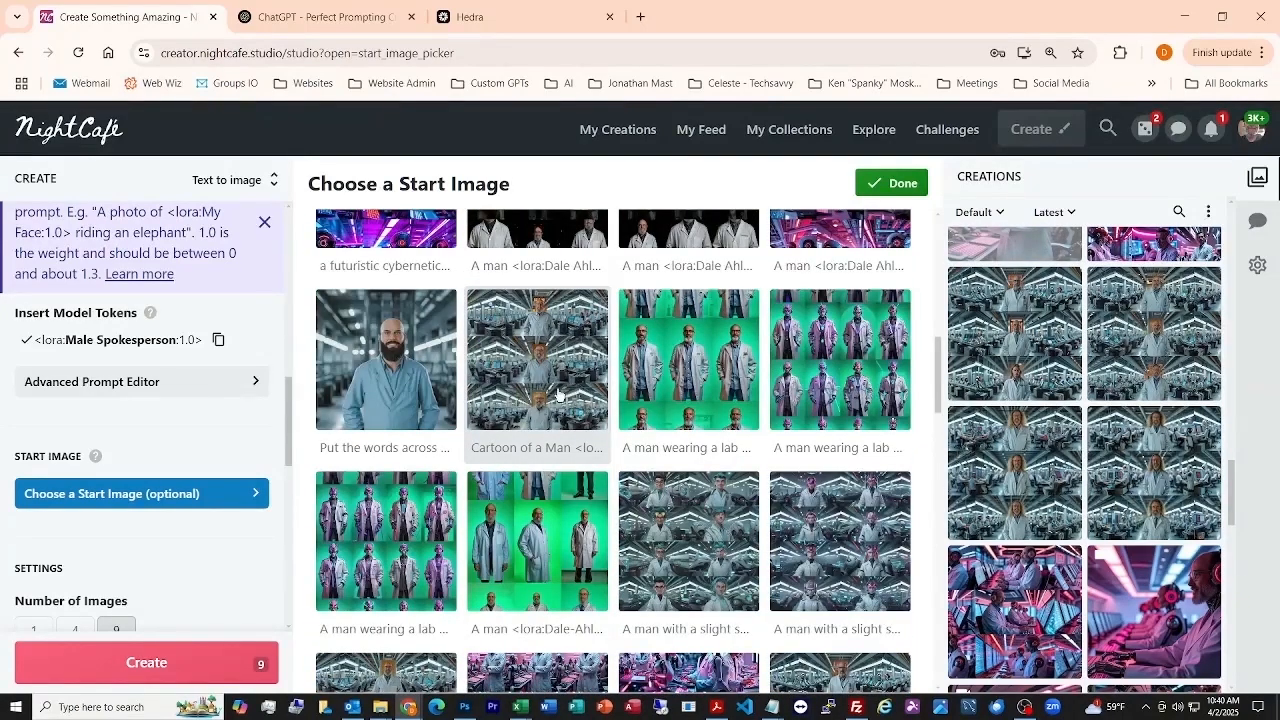
scroll(572, 420, down, 2)
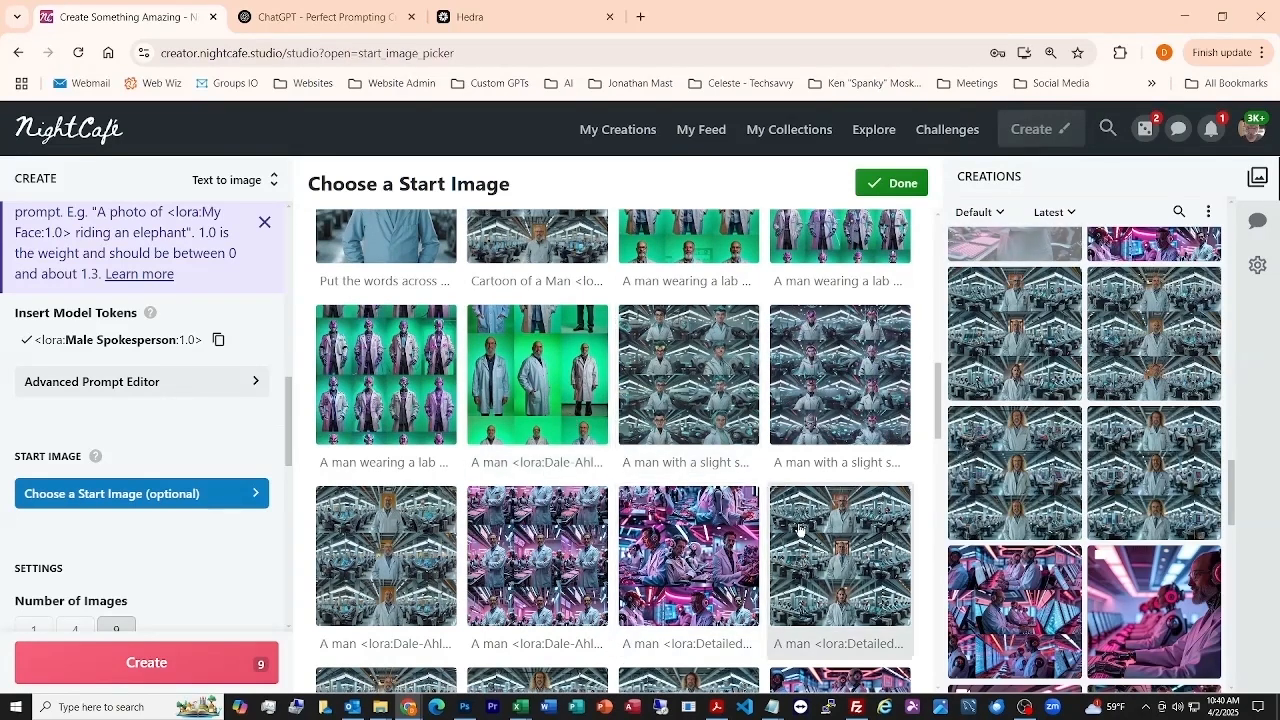
scroll(800, 530, down, 1)
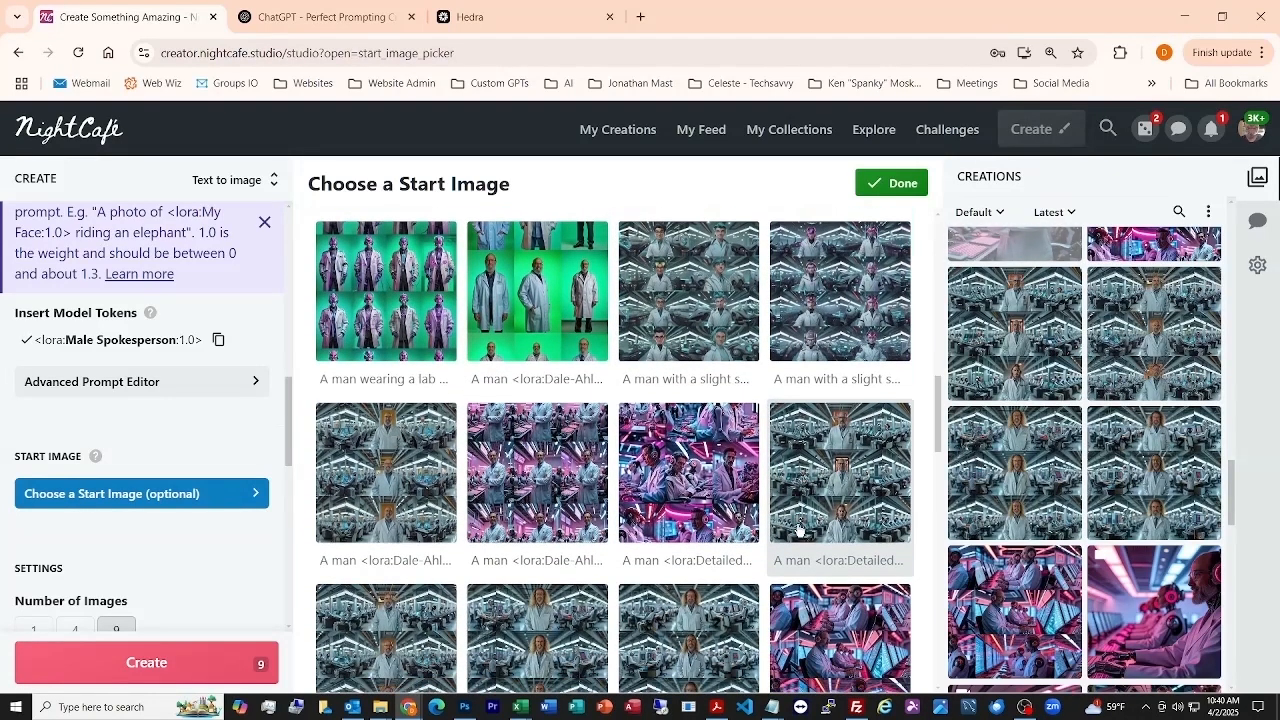
click(545, 636)
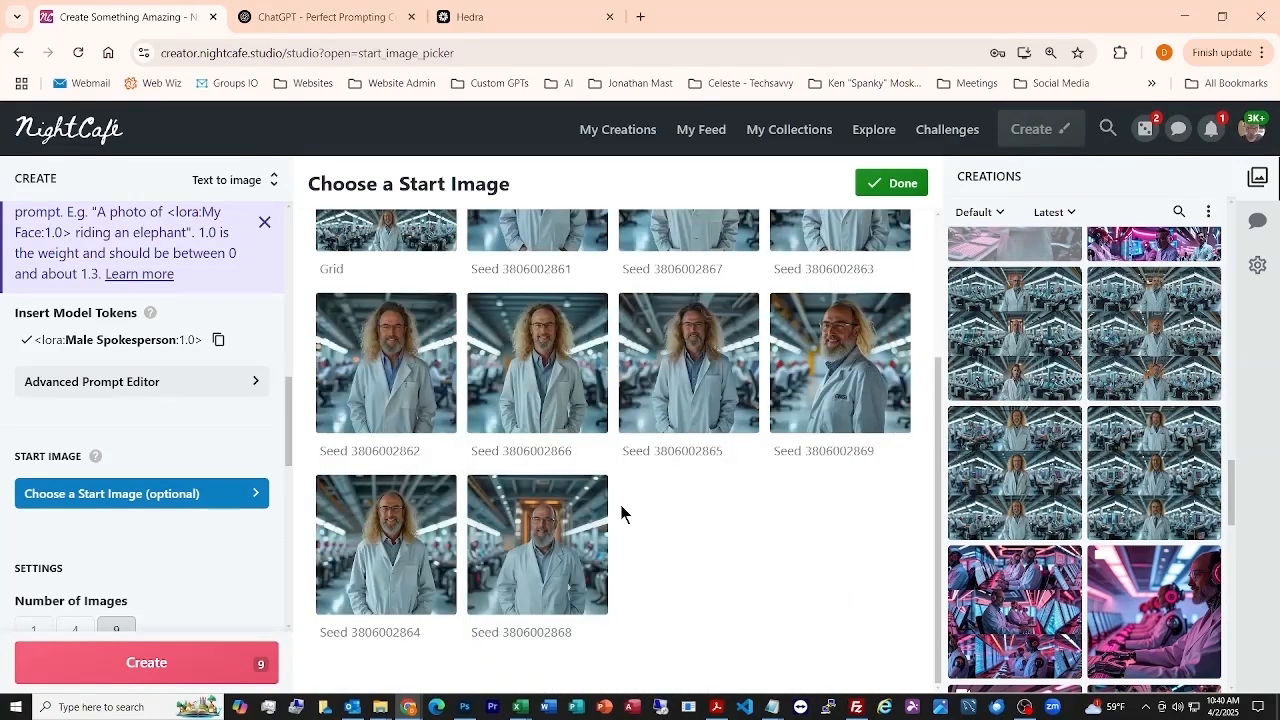
click(533, 548)
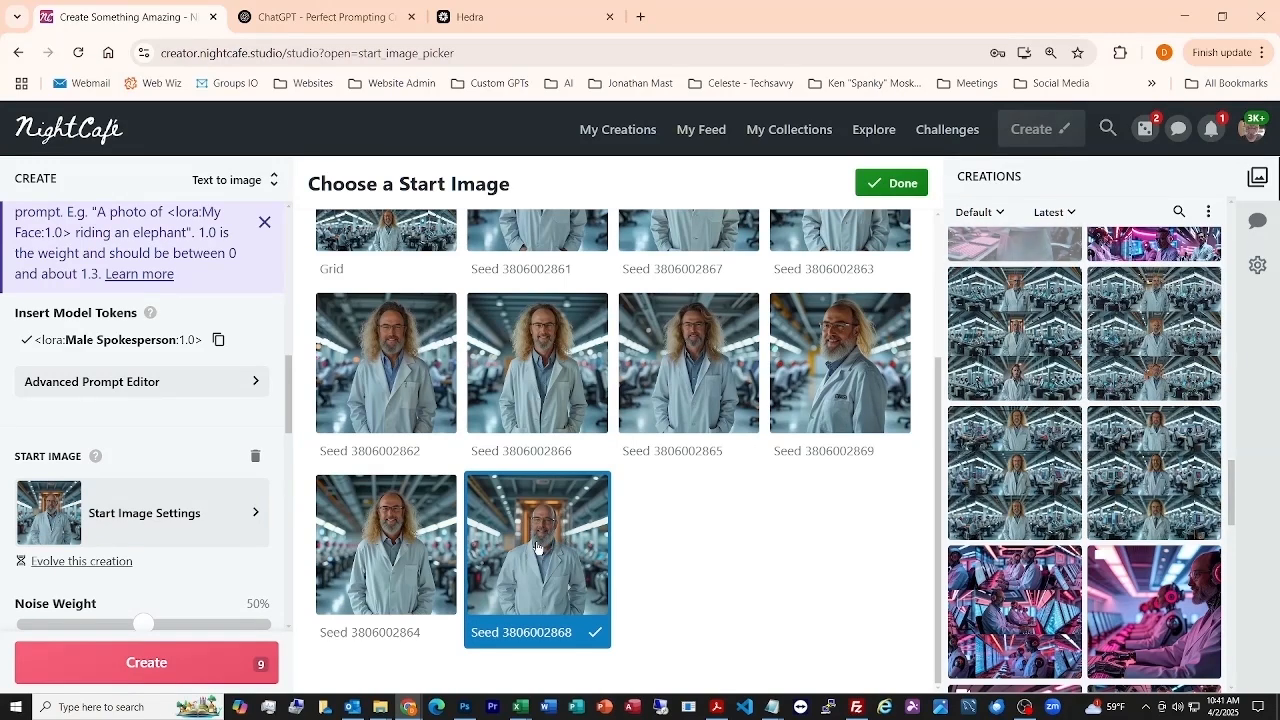
Step: Accept the chosen start image, review its preview, inpainting and noise weight settings, and close them
click(898, 184)
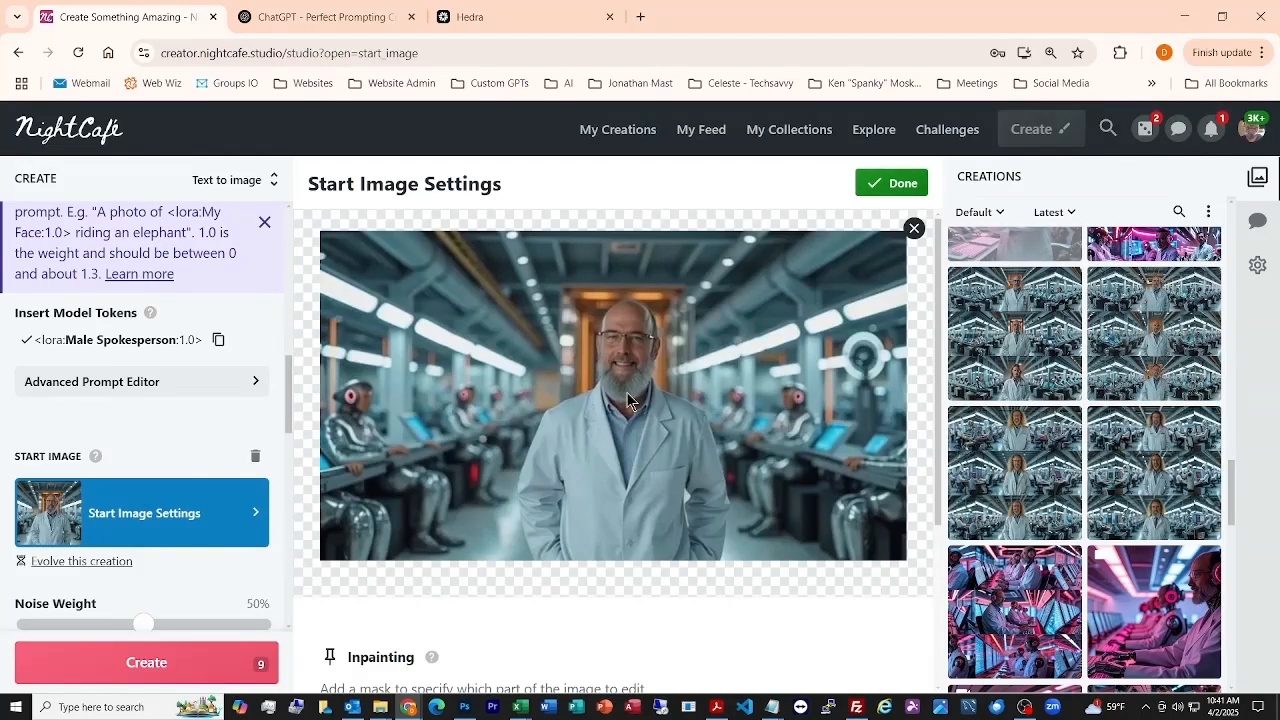
scroll(631, 388, down, 3)
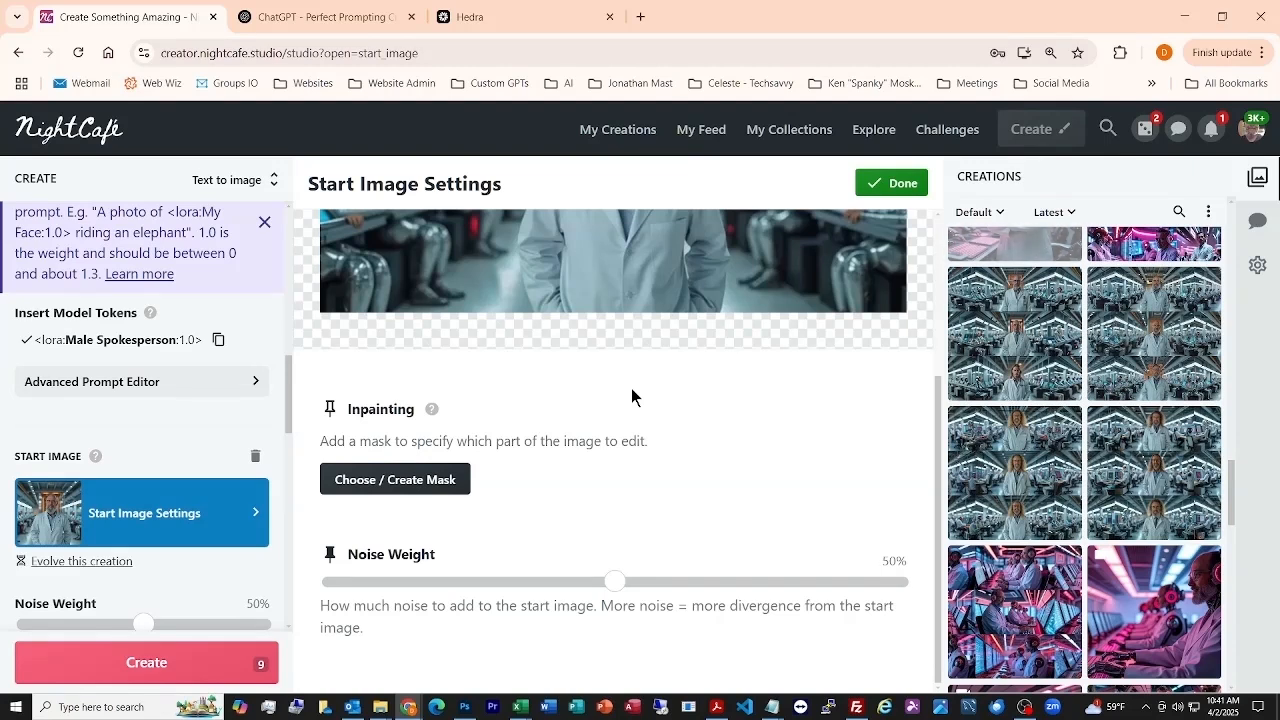
scroll(631, 388, up, 3)
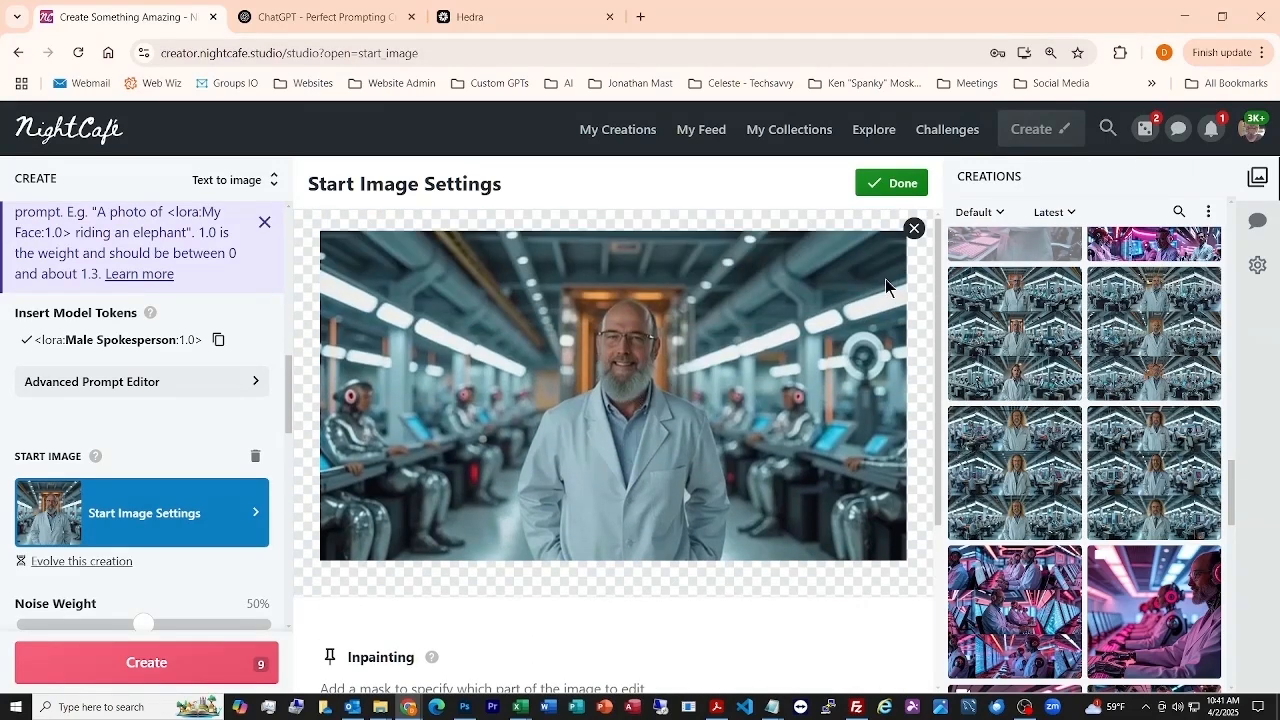
click(904, 189)
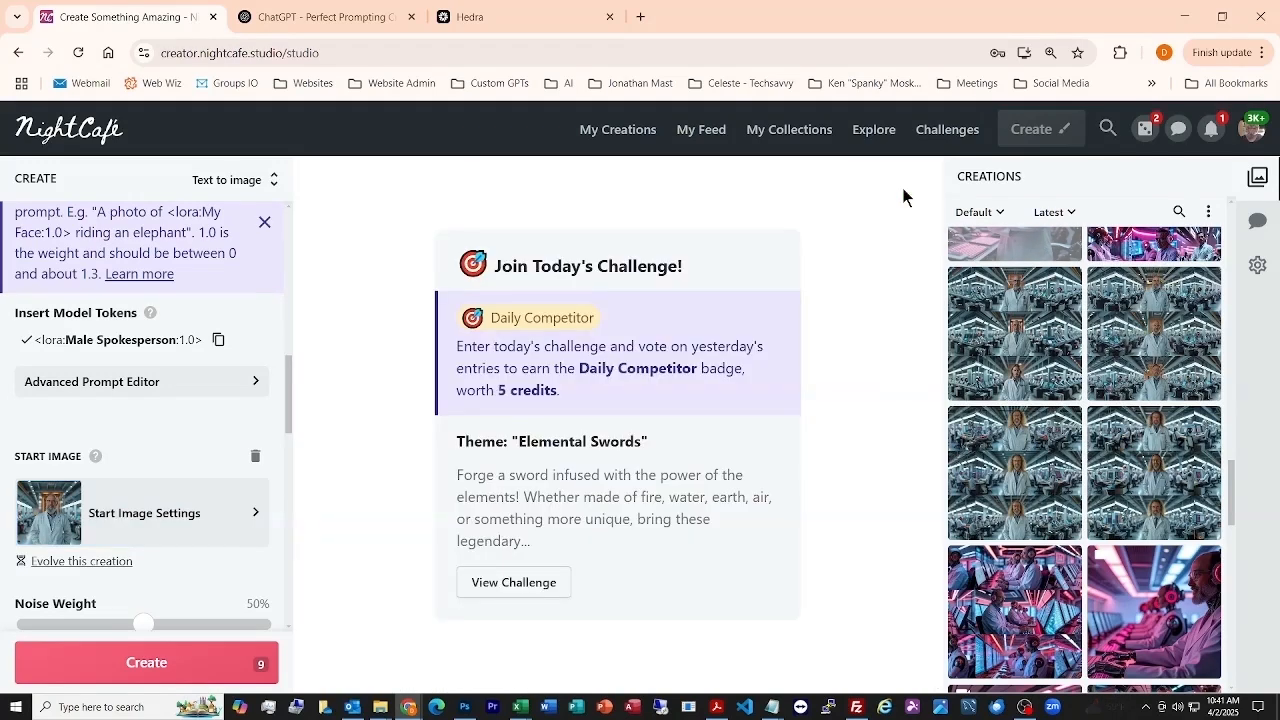
Step: Generate 9 images from the Male Spokesperson prompt with the chosen start image, agreeing to spend 9 credits
scroll(149, 528, up, 1)
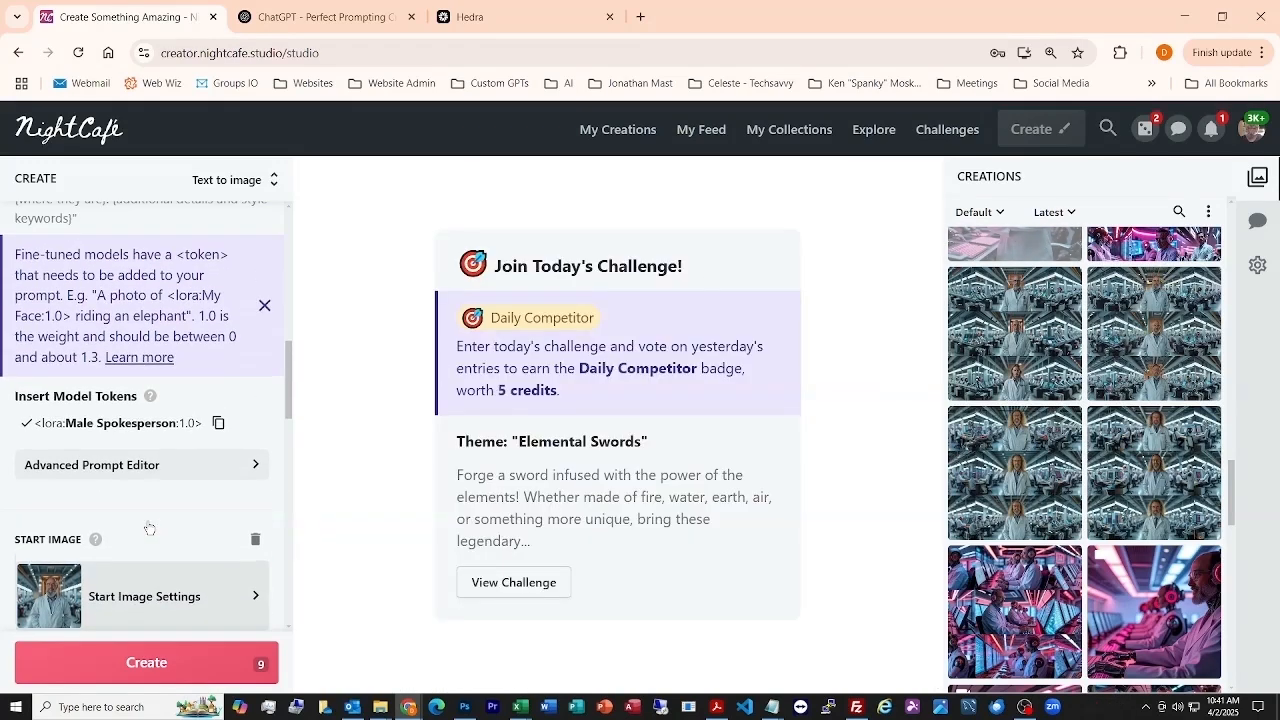
scroll(149, 528, down, 1)
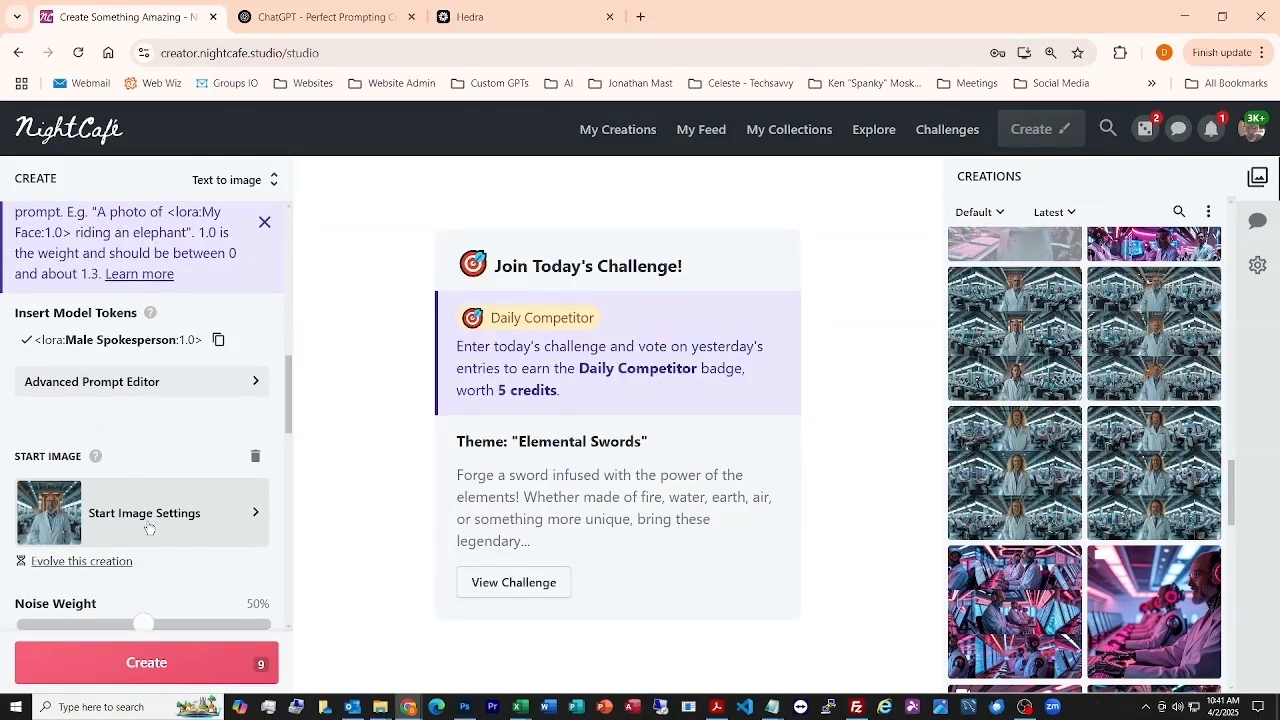
click(155, 660)
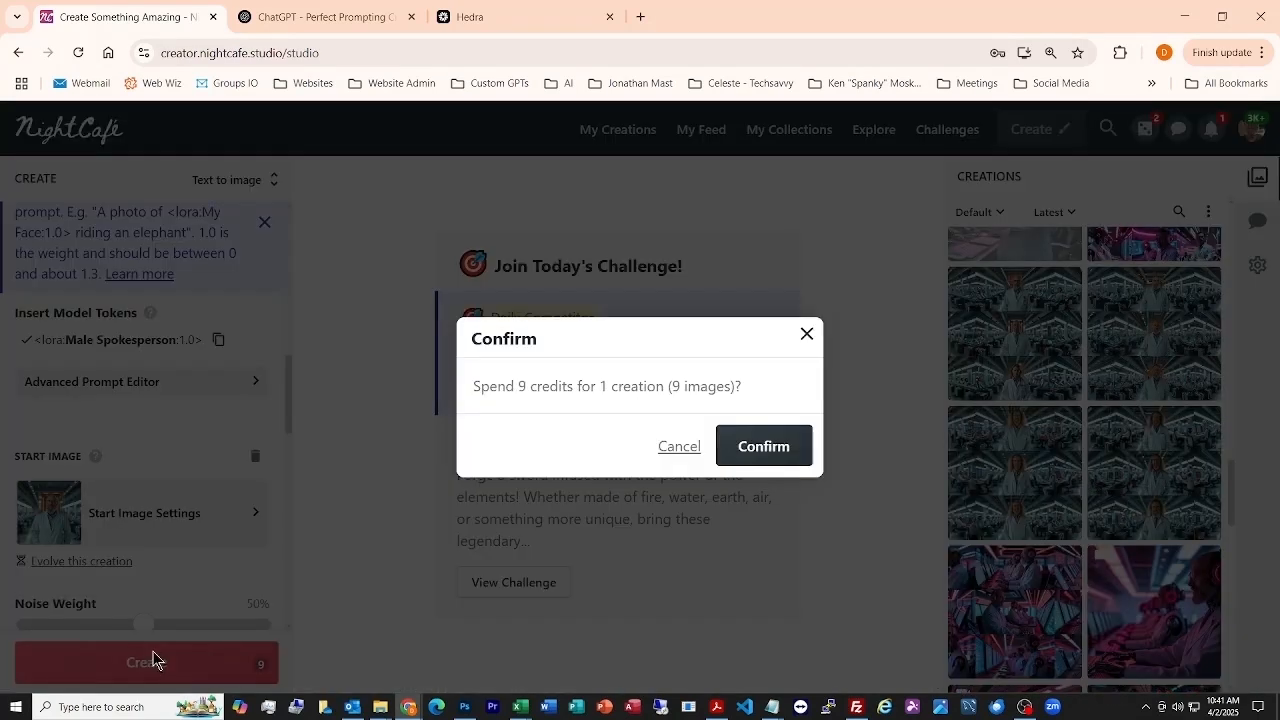
click(763, 450)
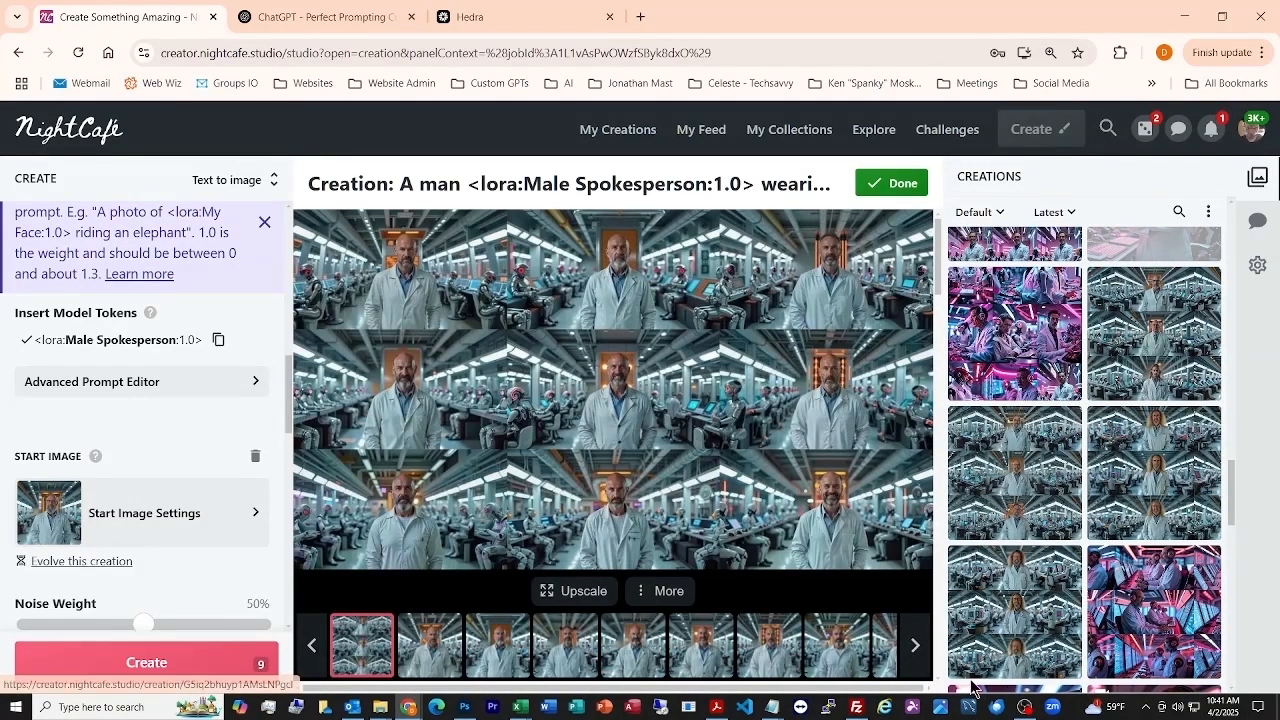
Step: Look through the individual images of the new Male Spokesperson creation one by one up to the last
click(913, 647)
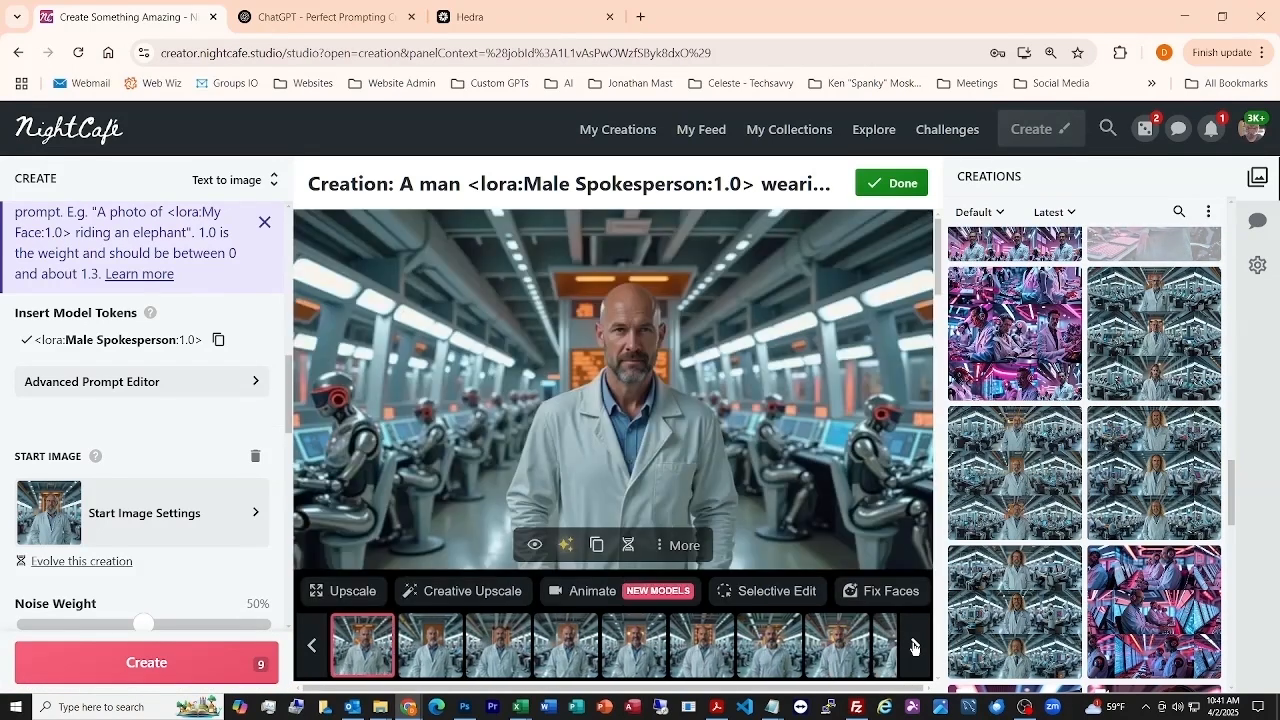
click(913, 647)
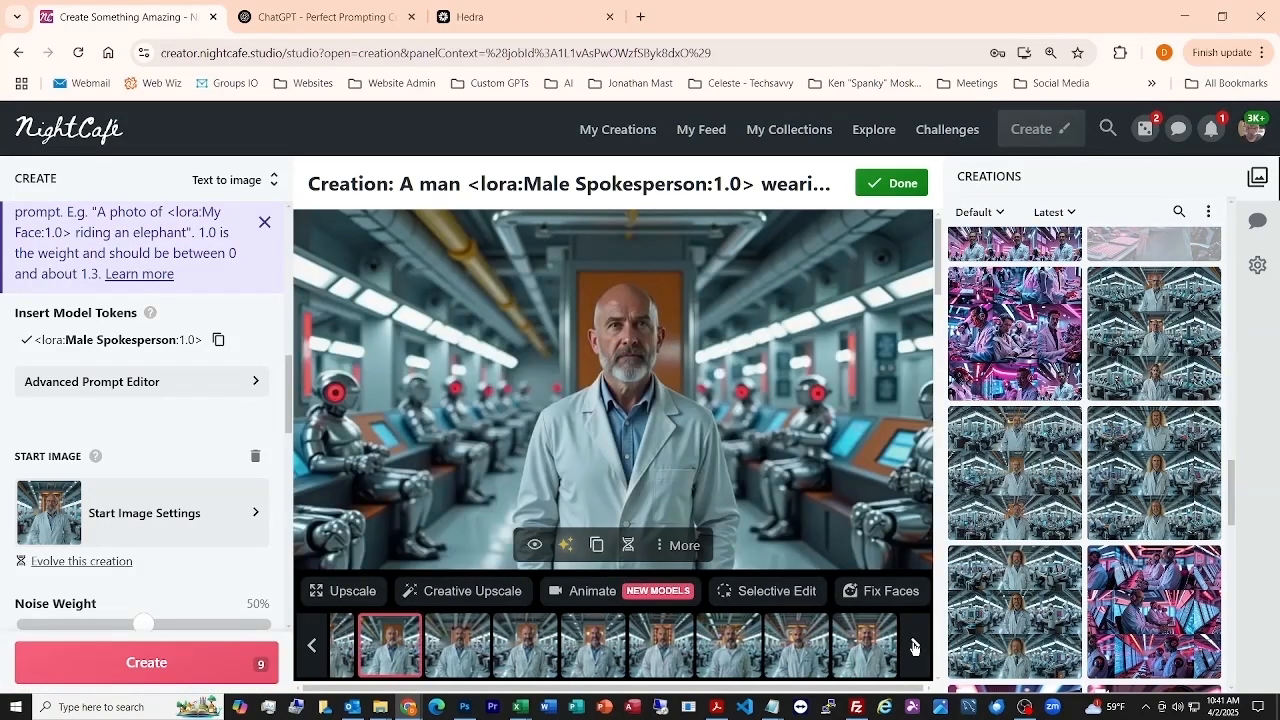
click(913, 647)
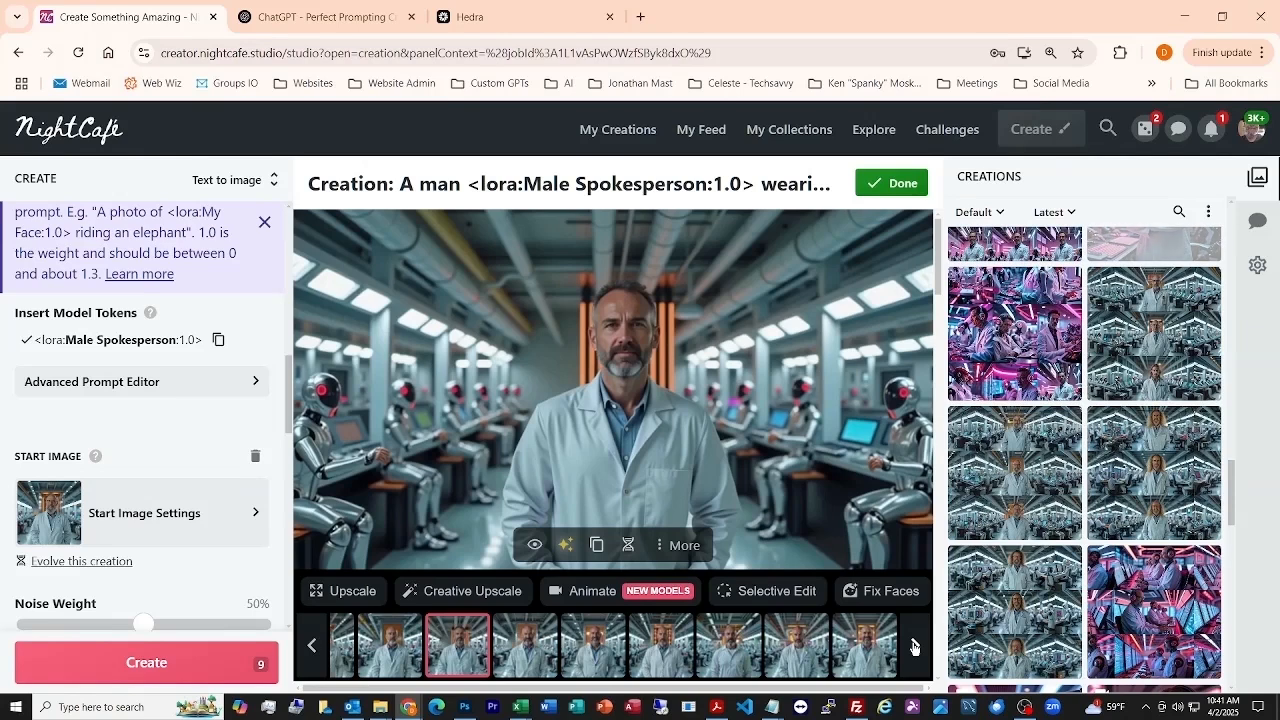
click(913, 647)
click(913, 647)
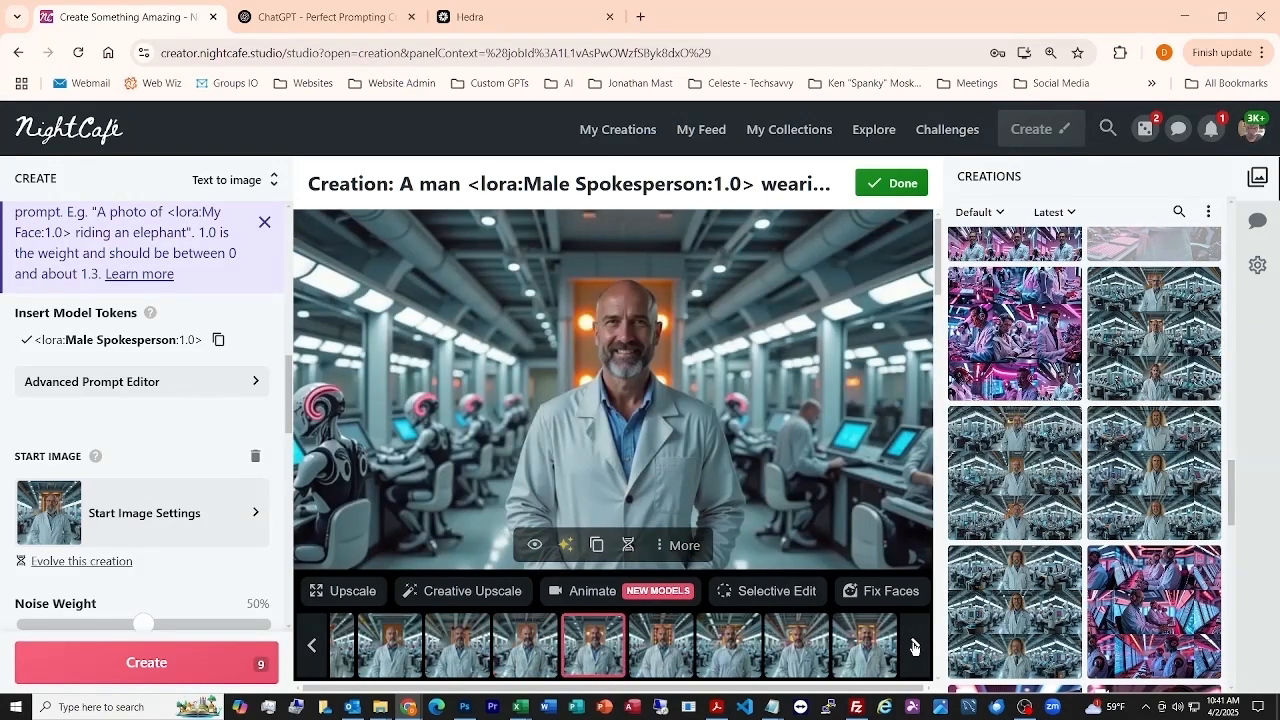
click(913, 647)
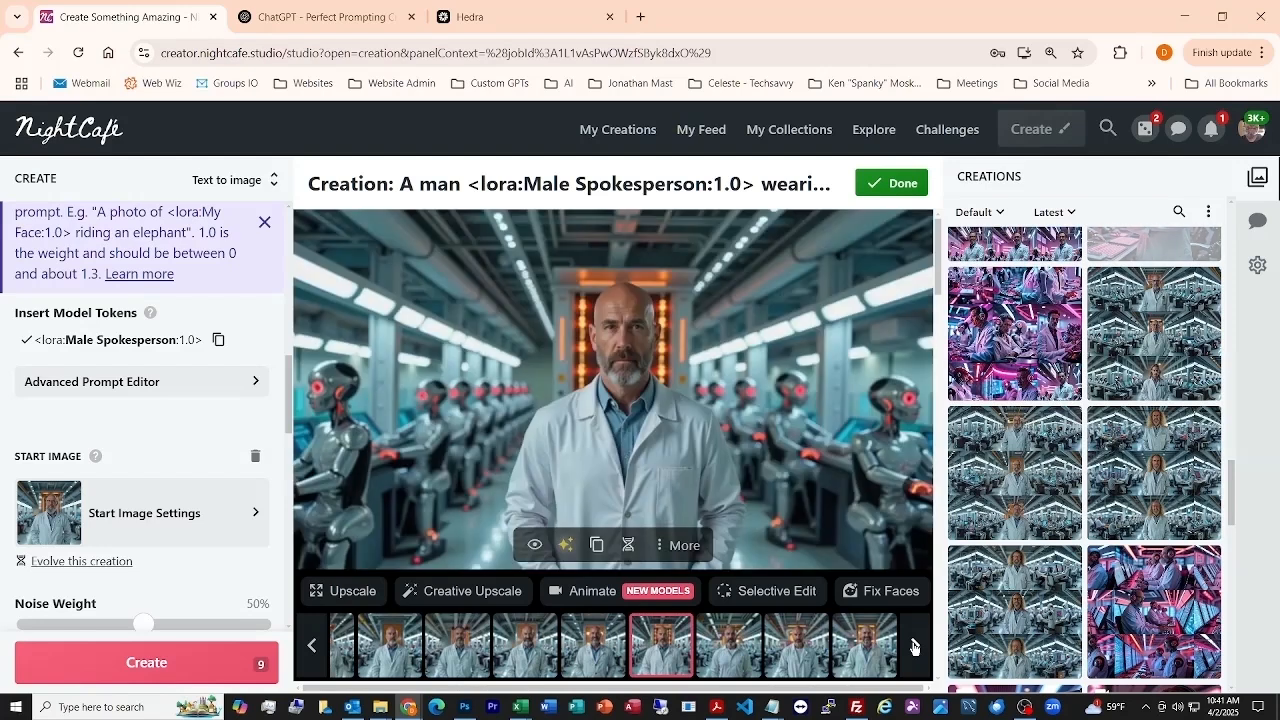
click(913, 647)
click(913, 647)
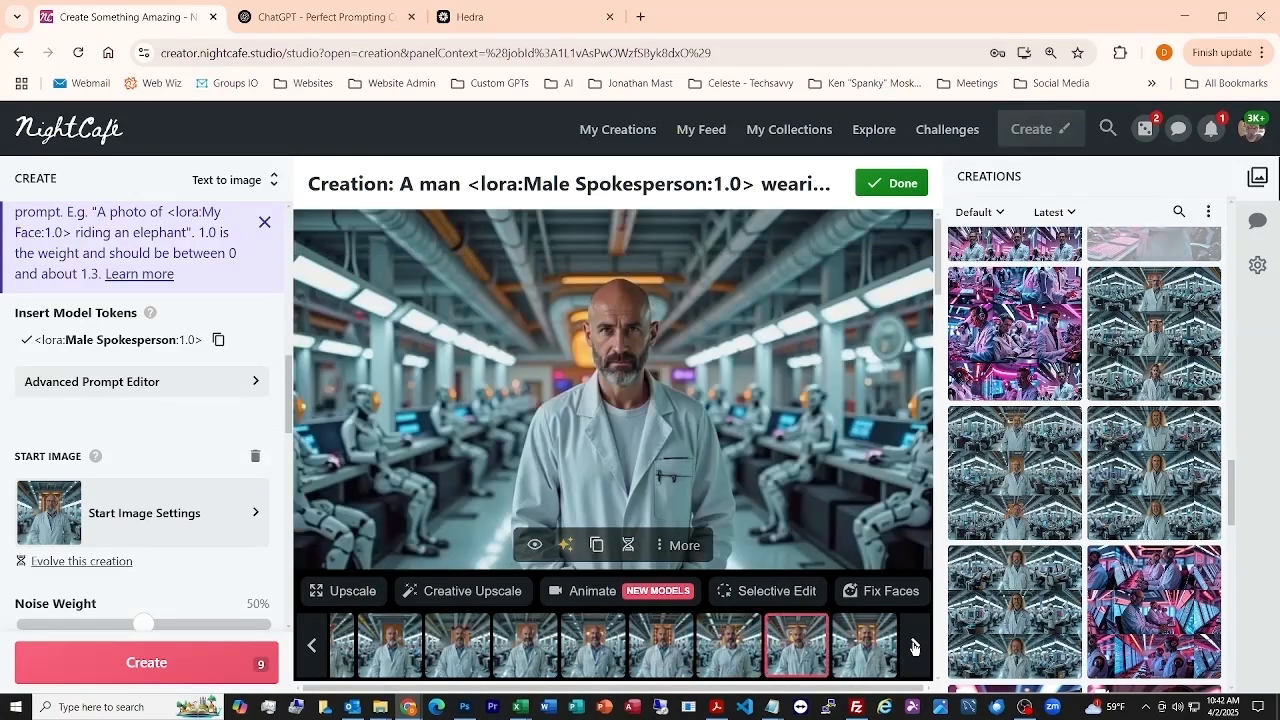
click(913, 647)
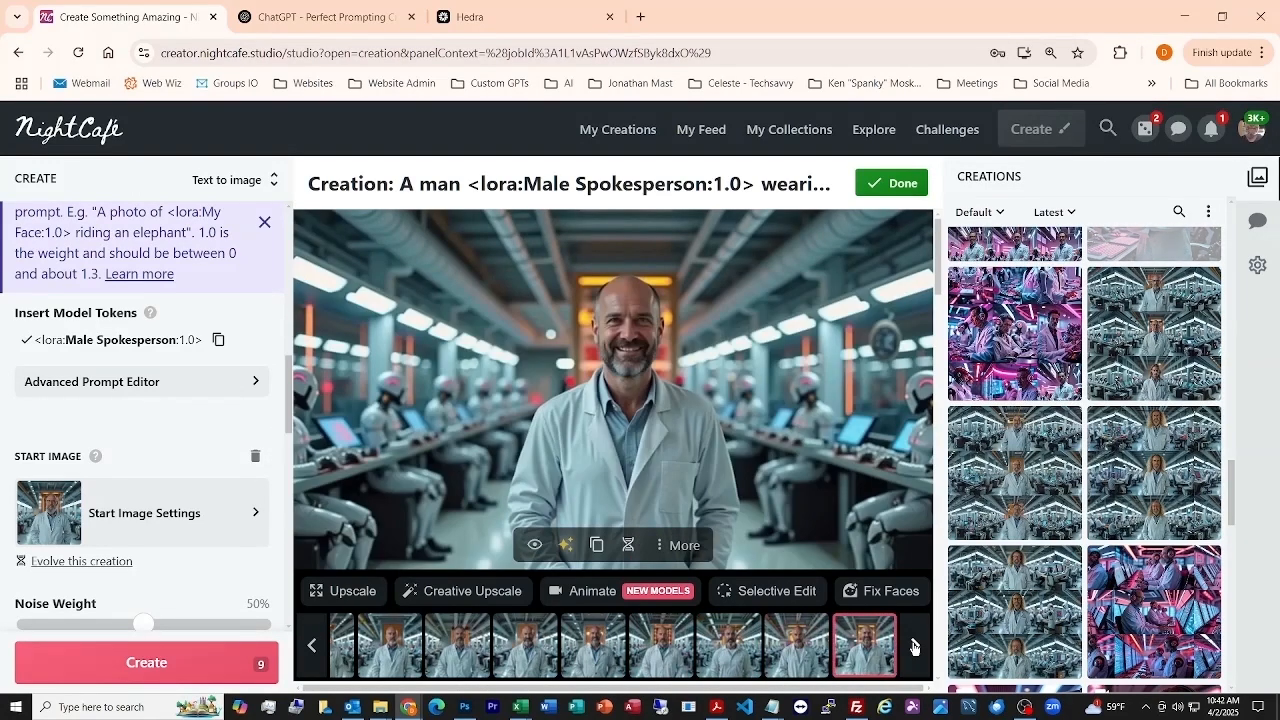
Step: Step back through the new creation's images from the last to the fourth single image to compare the faces
click(315, 645)
click(315, 645)
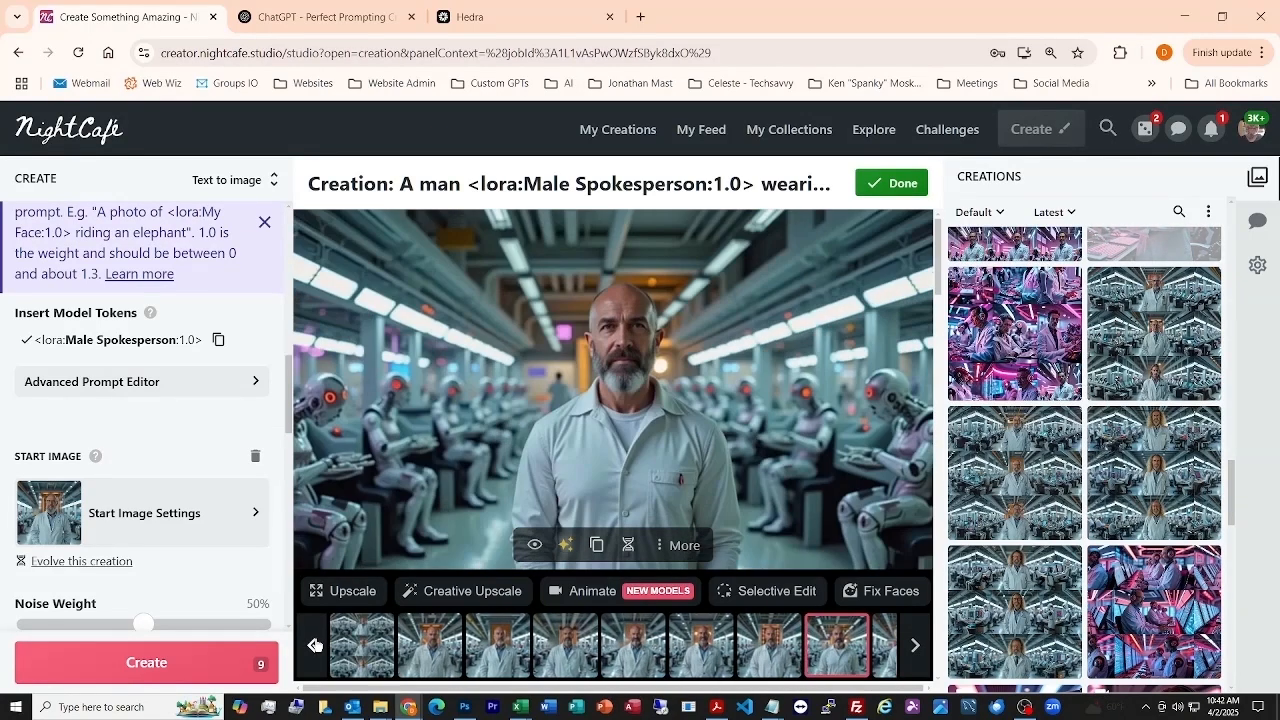
click(315, 645)
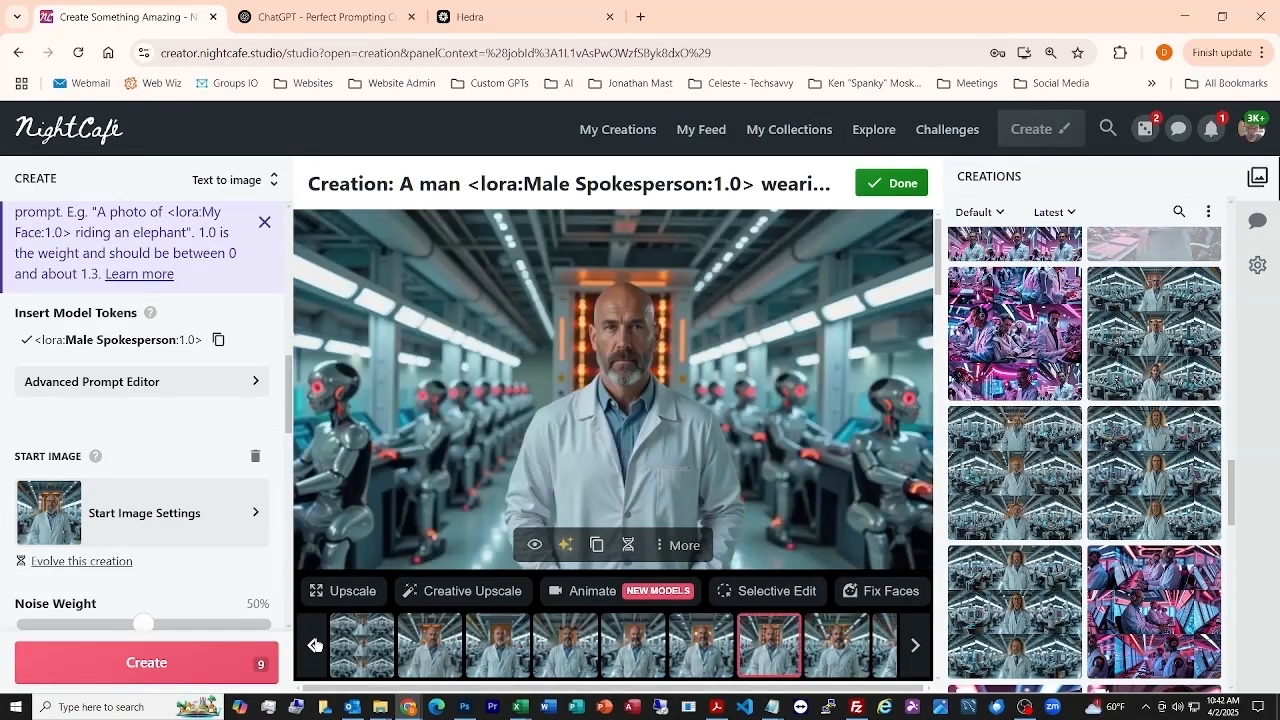
click(315, 645)
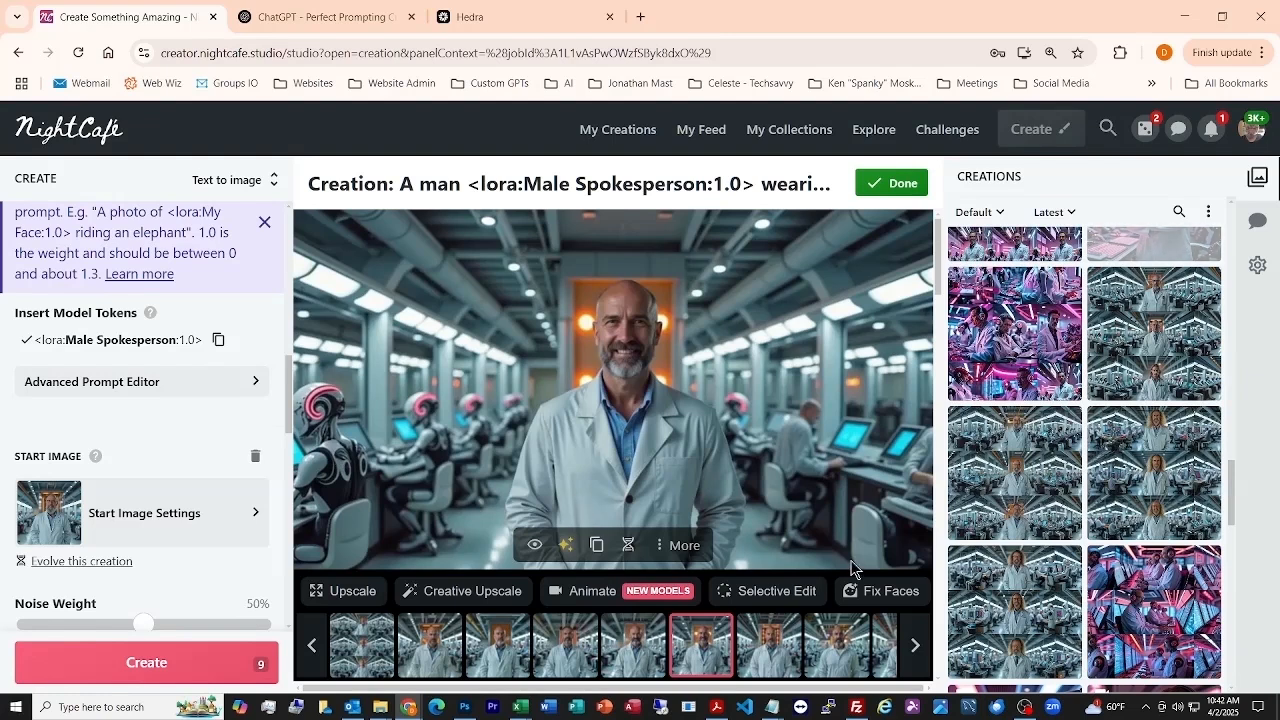
click(313, 647)
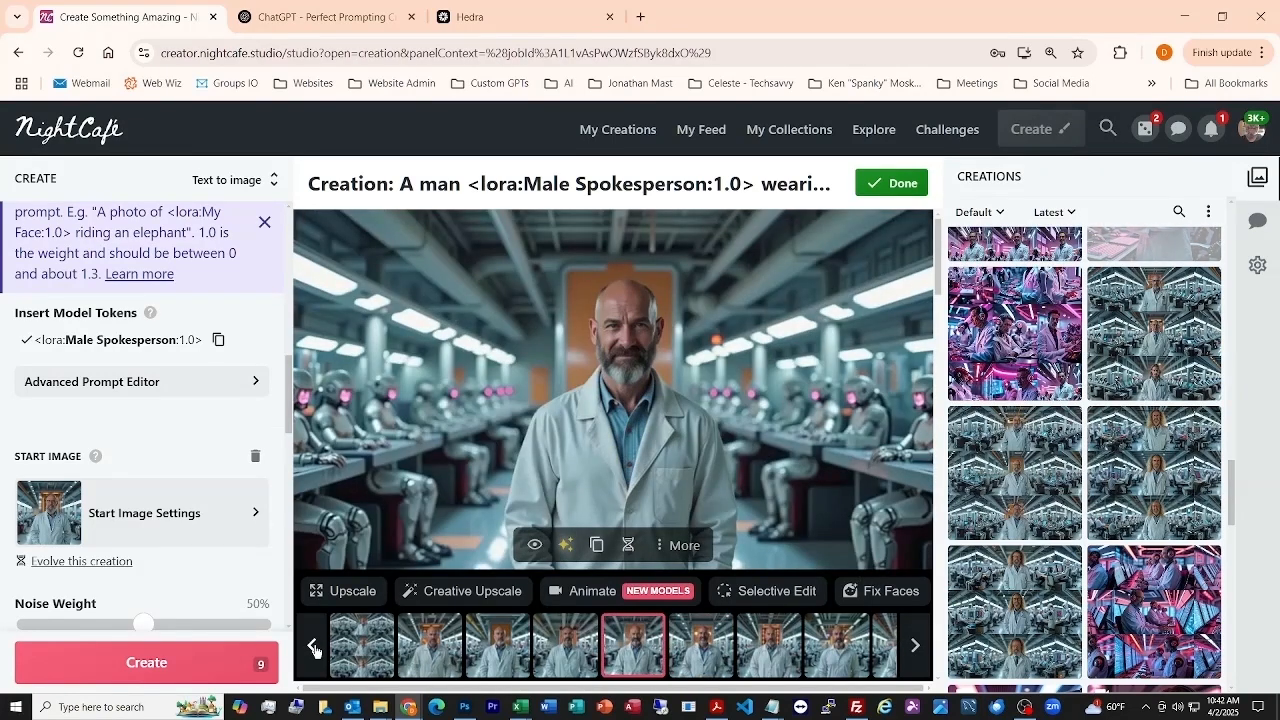
Step: Go back through the creation's images to the first and forward to the fifth single image to compare the faces
click(313, 648)
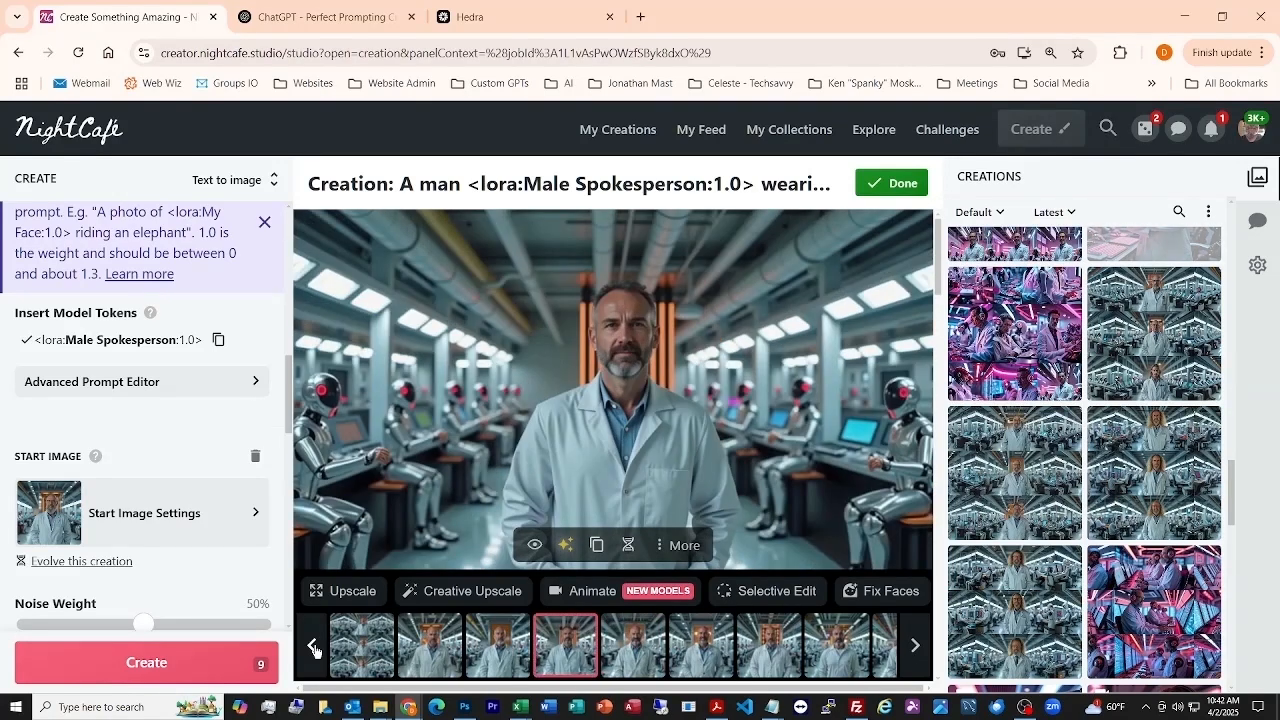
click(313, 648)
click(313, 648)
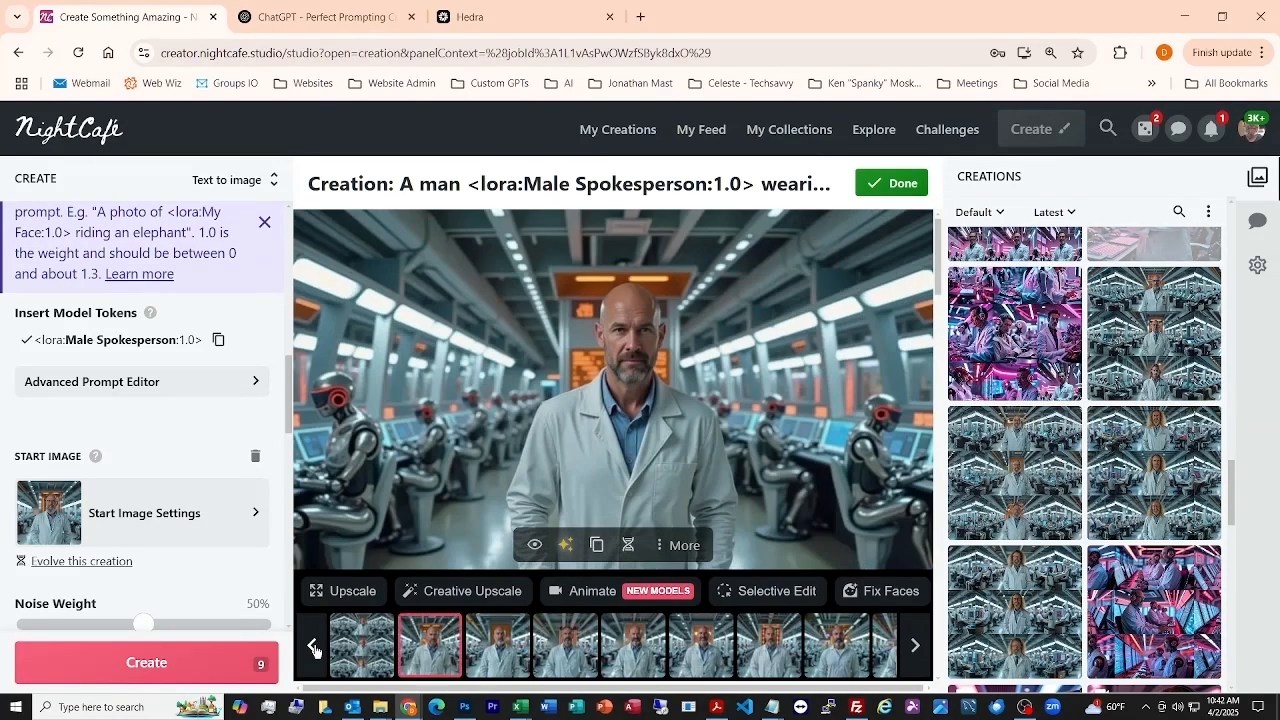
click(313, 648)
click(912, 646)
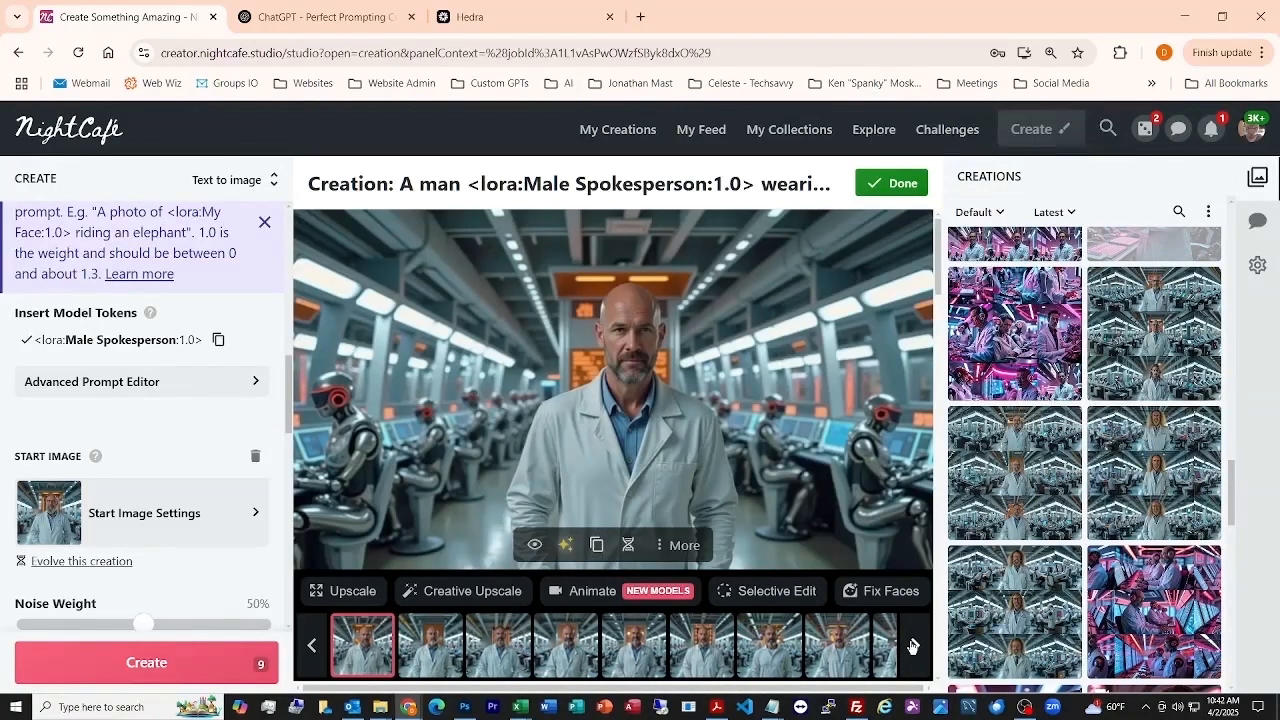
click(912, 646)
click(912, 646)
click(912, 646)
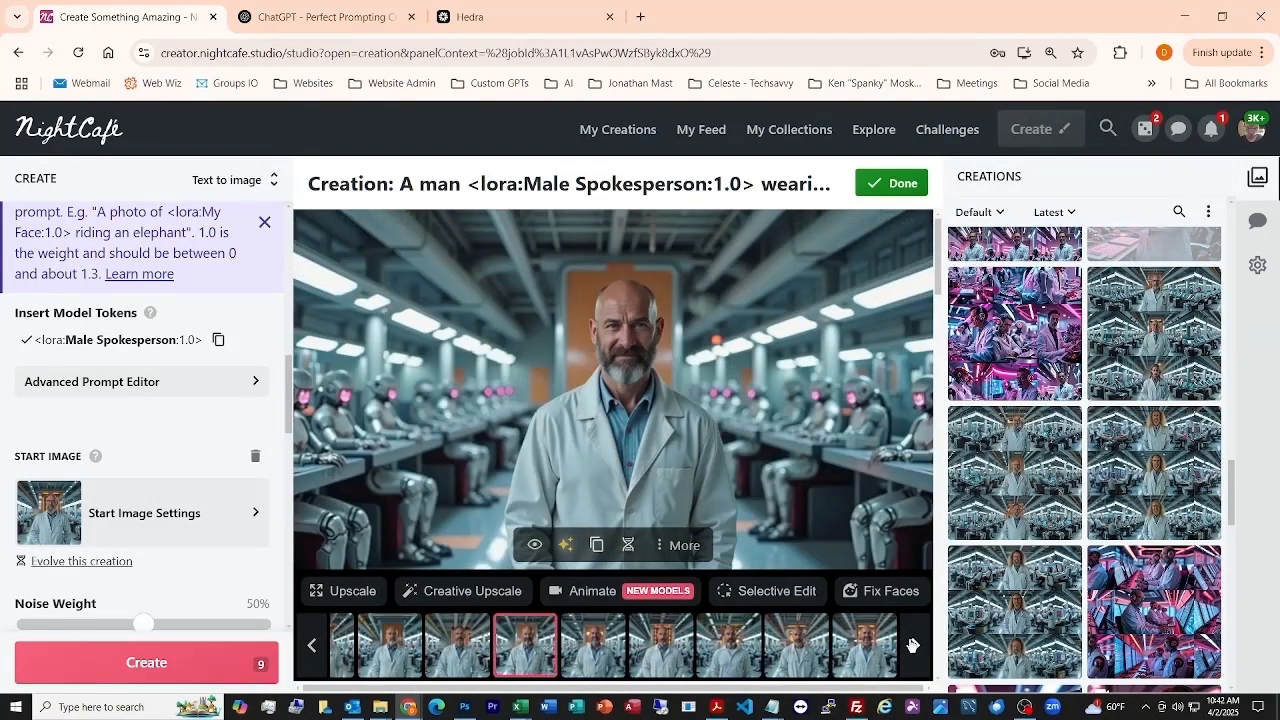
click(912, 646)
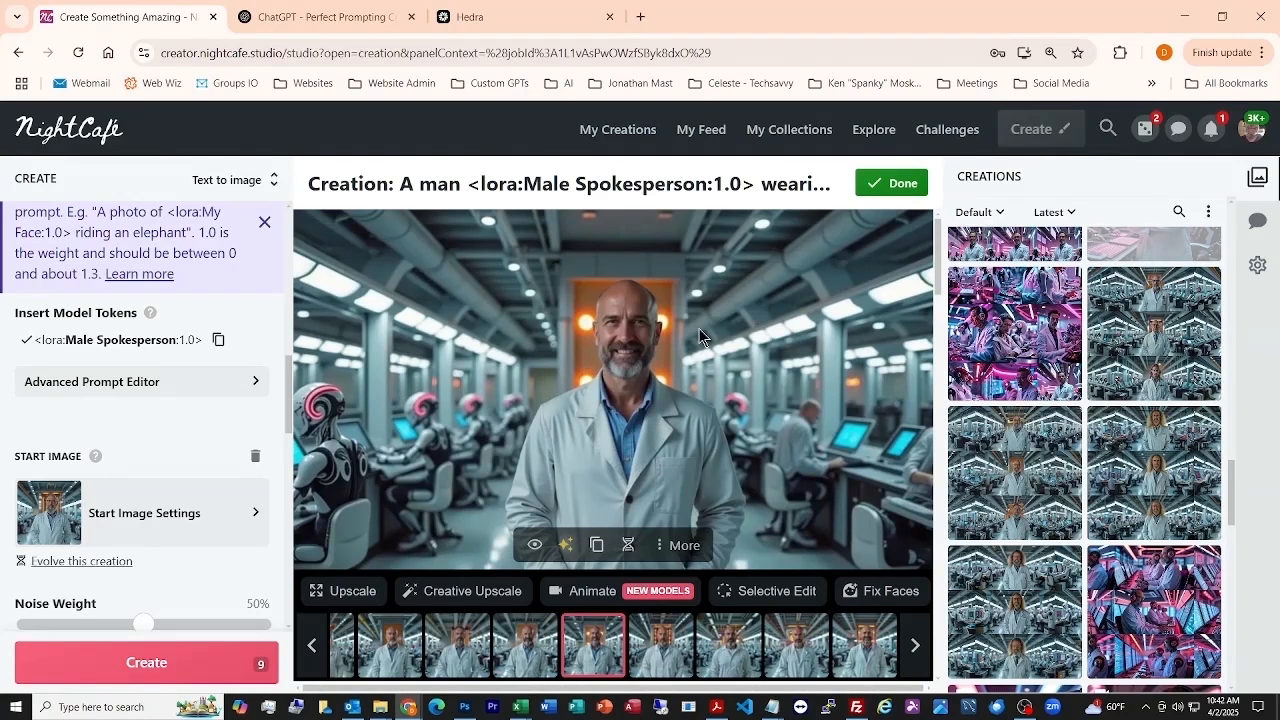
Step: Set the fifth single image as the creation's main image and check the newest entry in the creations list
click(532, 545)
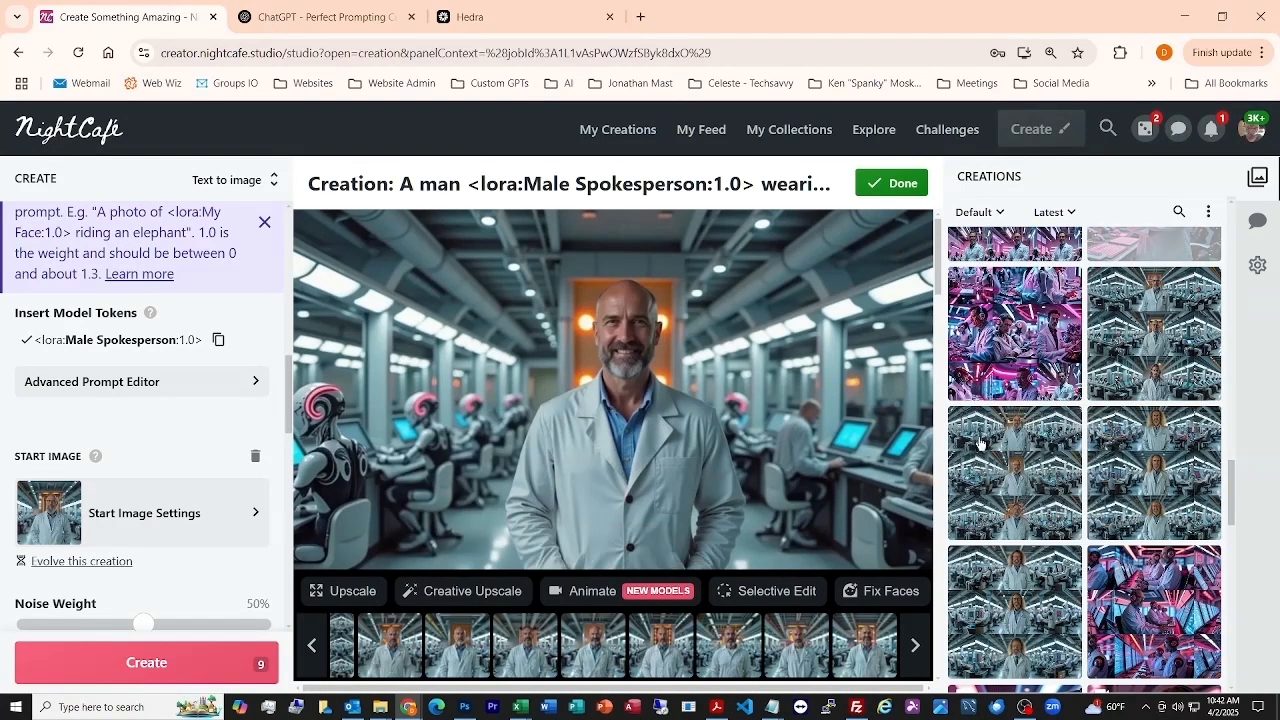
scroll(1005, 435, up, 2)
scroll(1005, 435, up, 10)
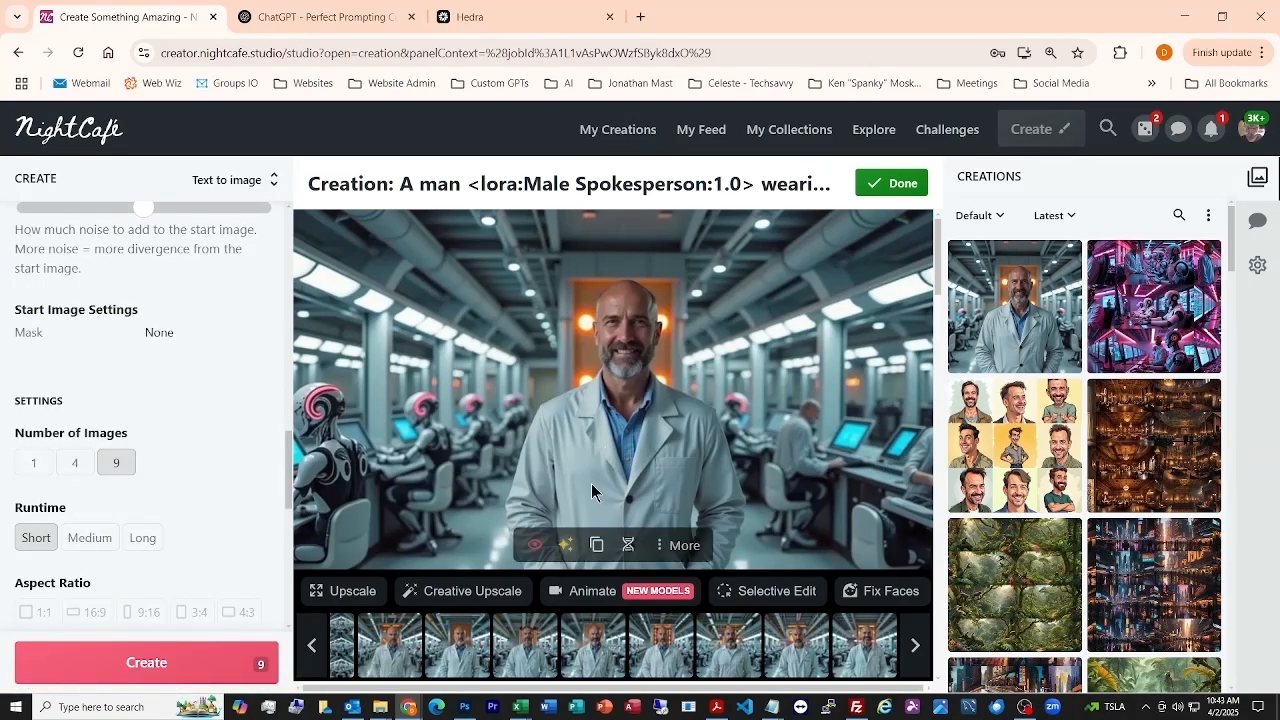
Step: Download the chosen main image of the man in the lab coat without the artist overlay
click(682, 545)
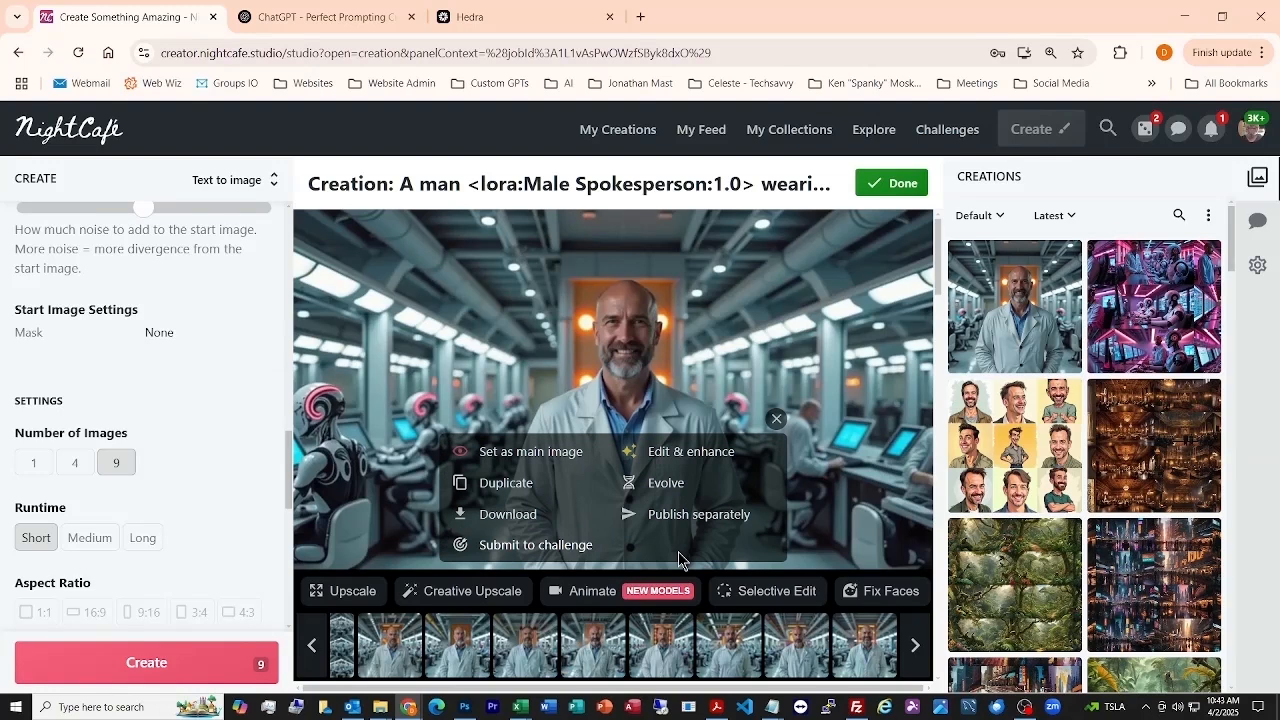
click(507, 515)
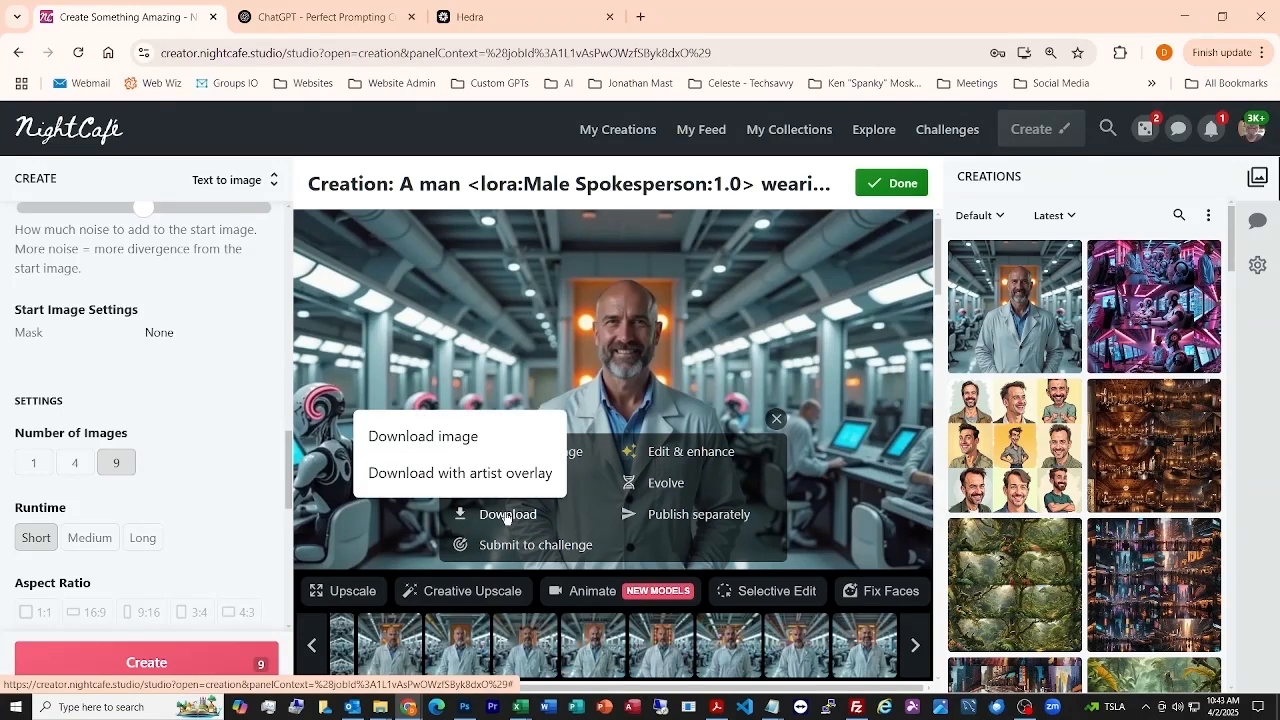
click(448, 440)
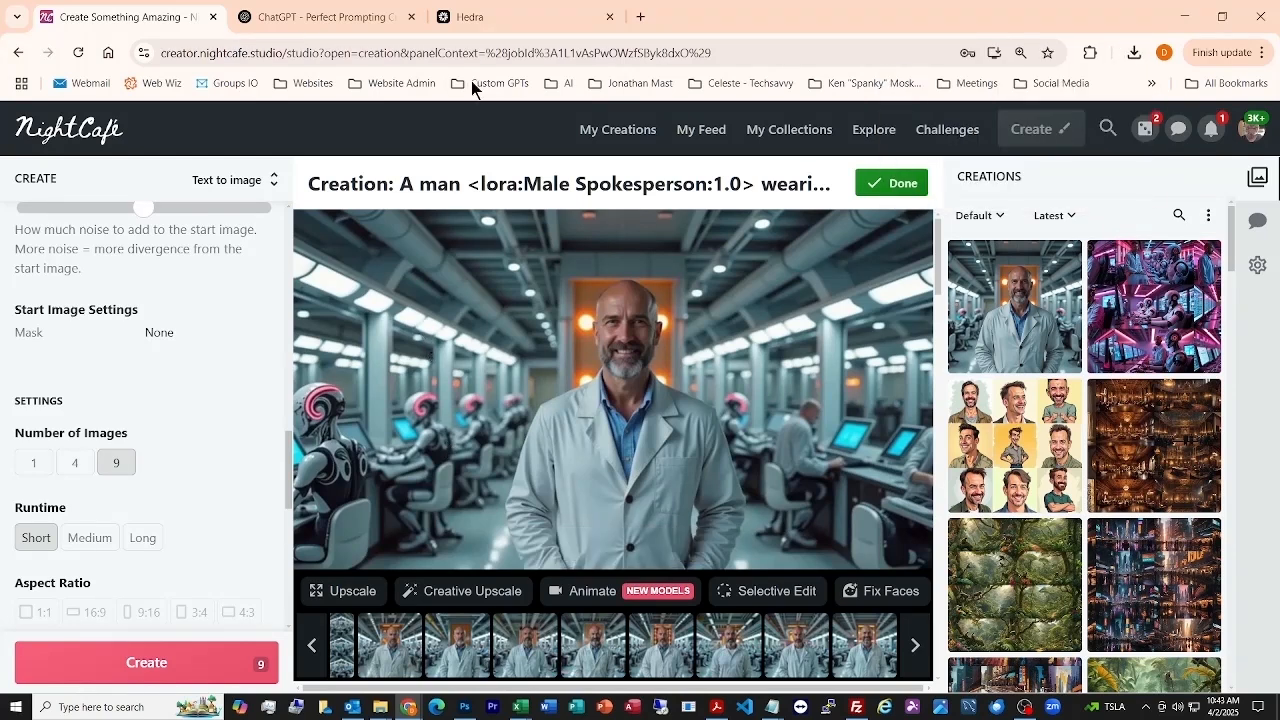
Step: Switch to Hedra and review the Free, Basic, Creator and Professional subscription plans
click(479, 24)
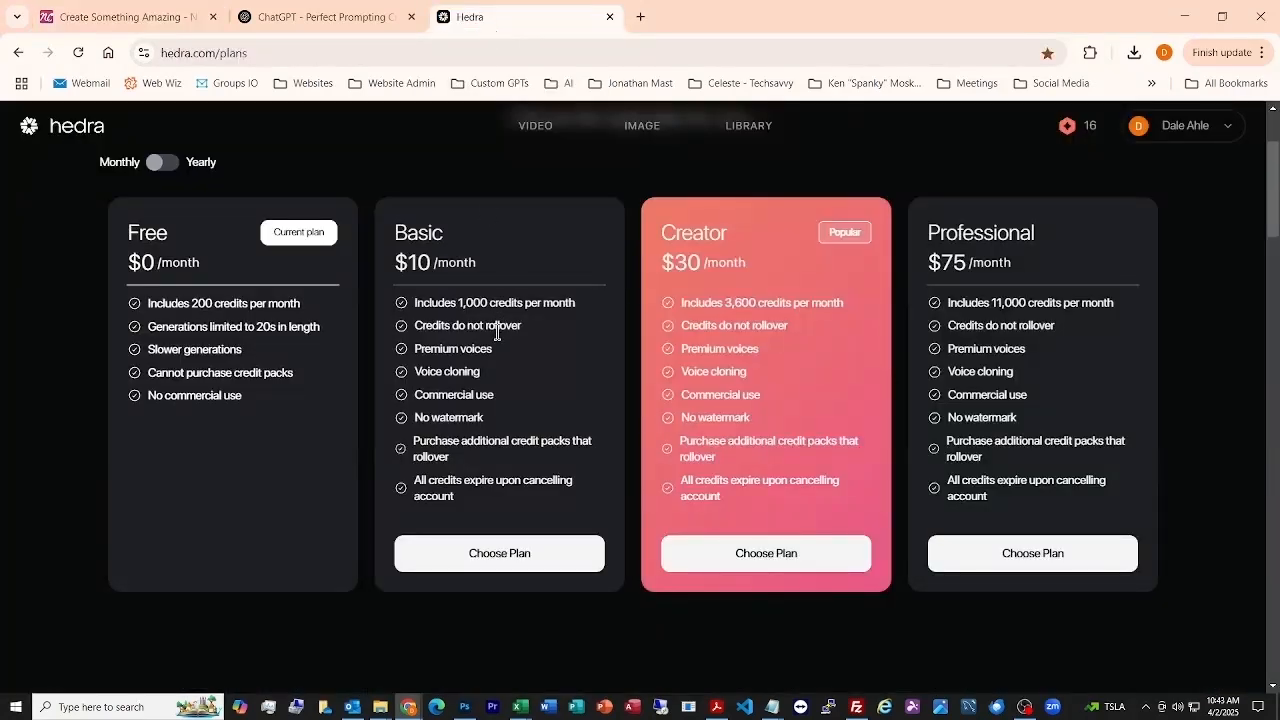
scroll(497, 333, up, 1)
scroll(497, 333, down, 1)
scroll(585, 280, up, 2)
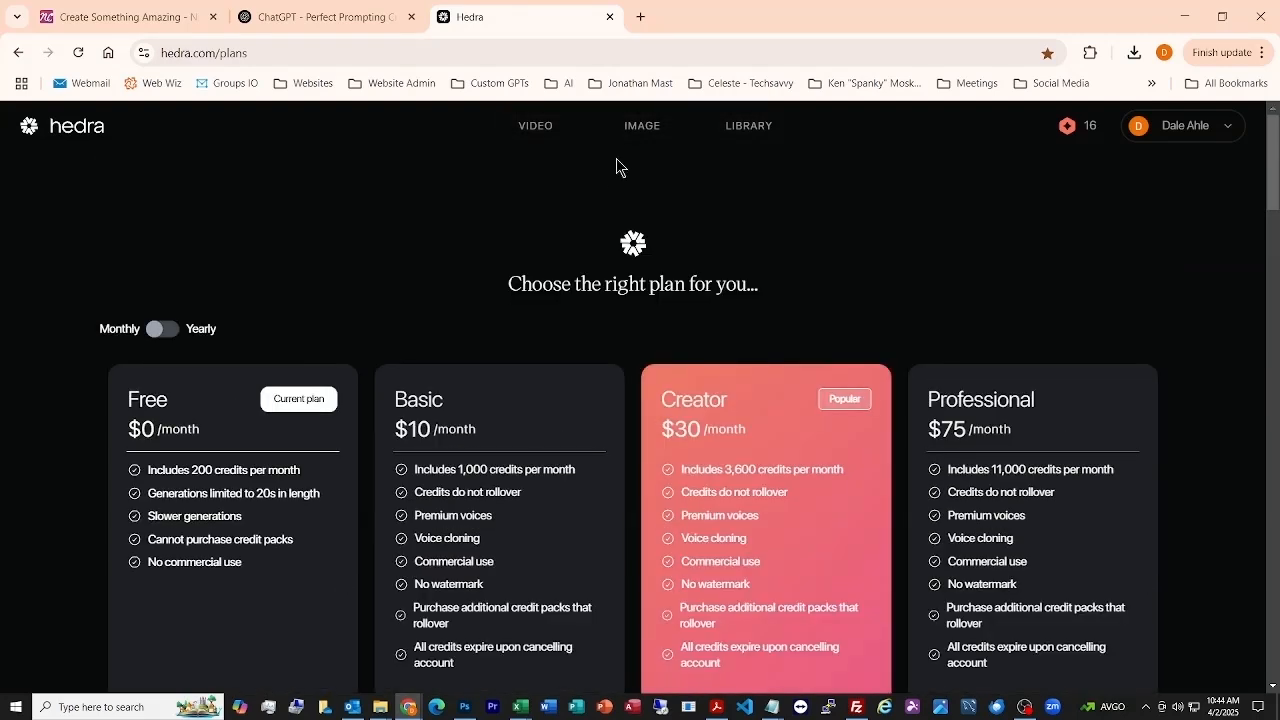
Step: Start a new video, upload the downloaded lab-coat image as its image frame, and keep the aspect ratio at 16:9
click(531, 137)
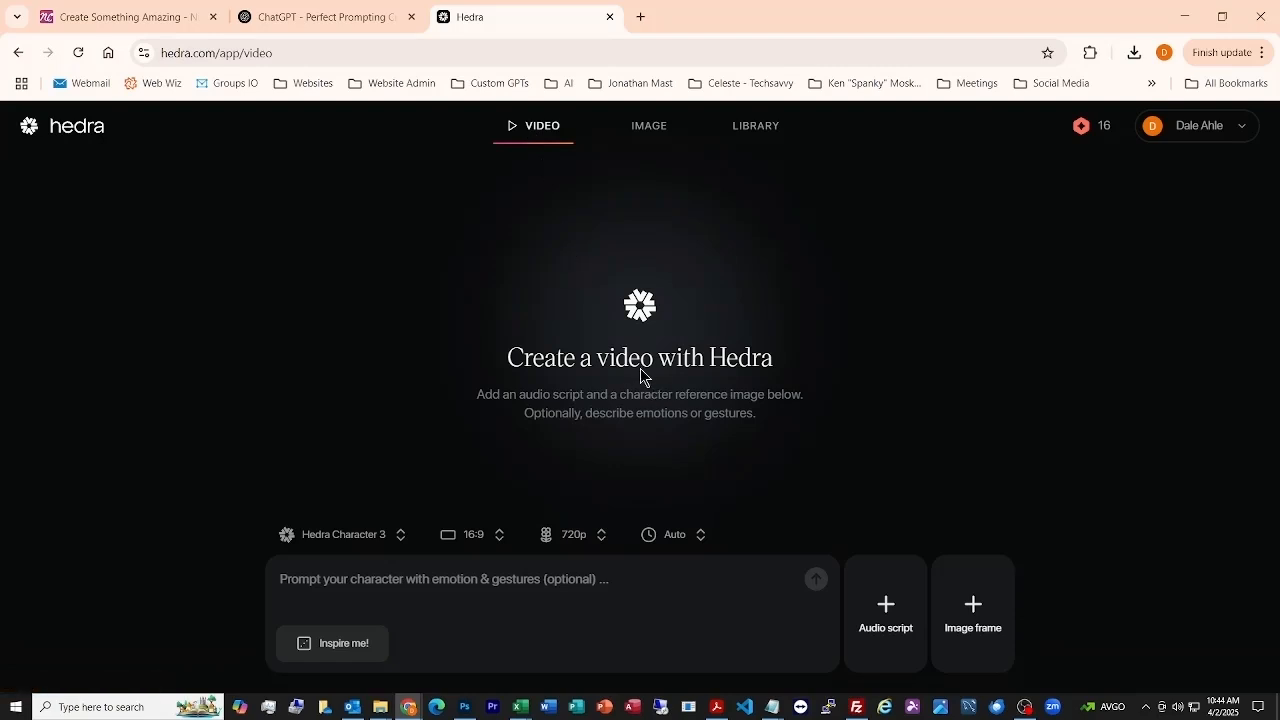
click(975, 610)
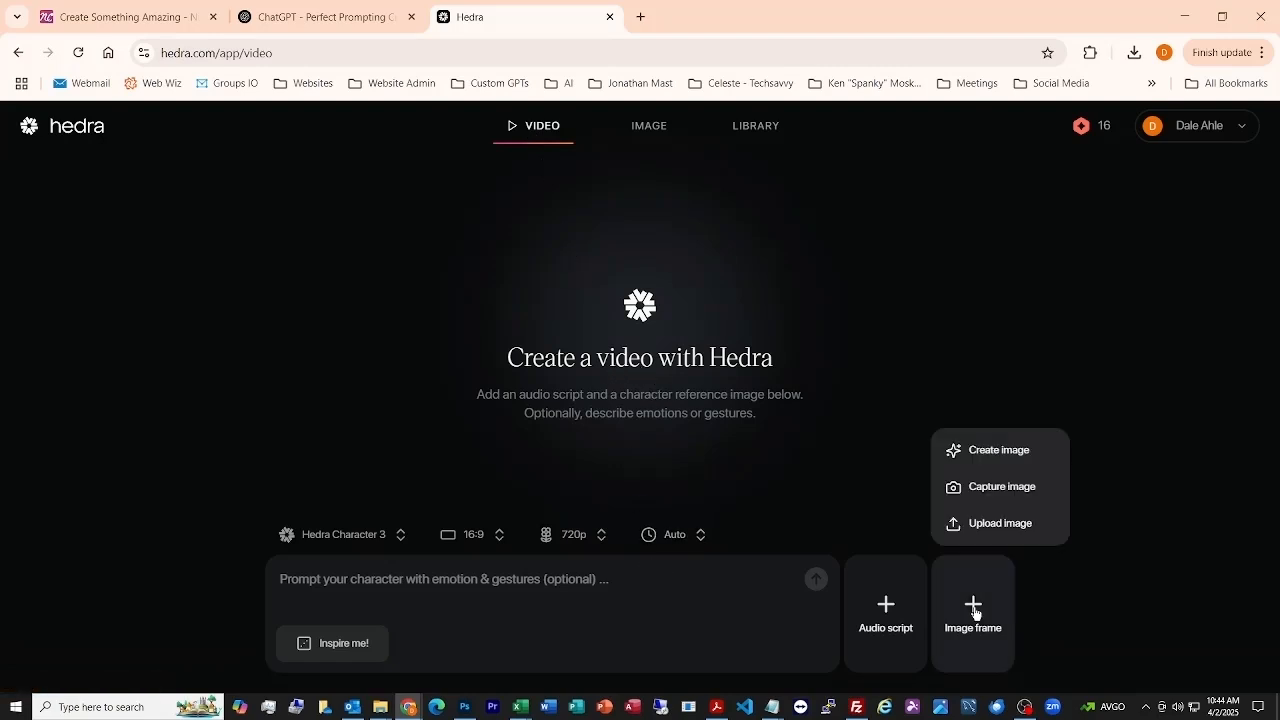
click(1002, 526)
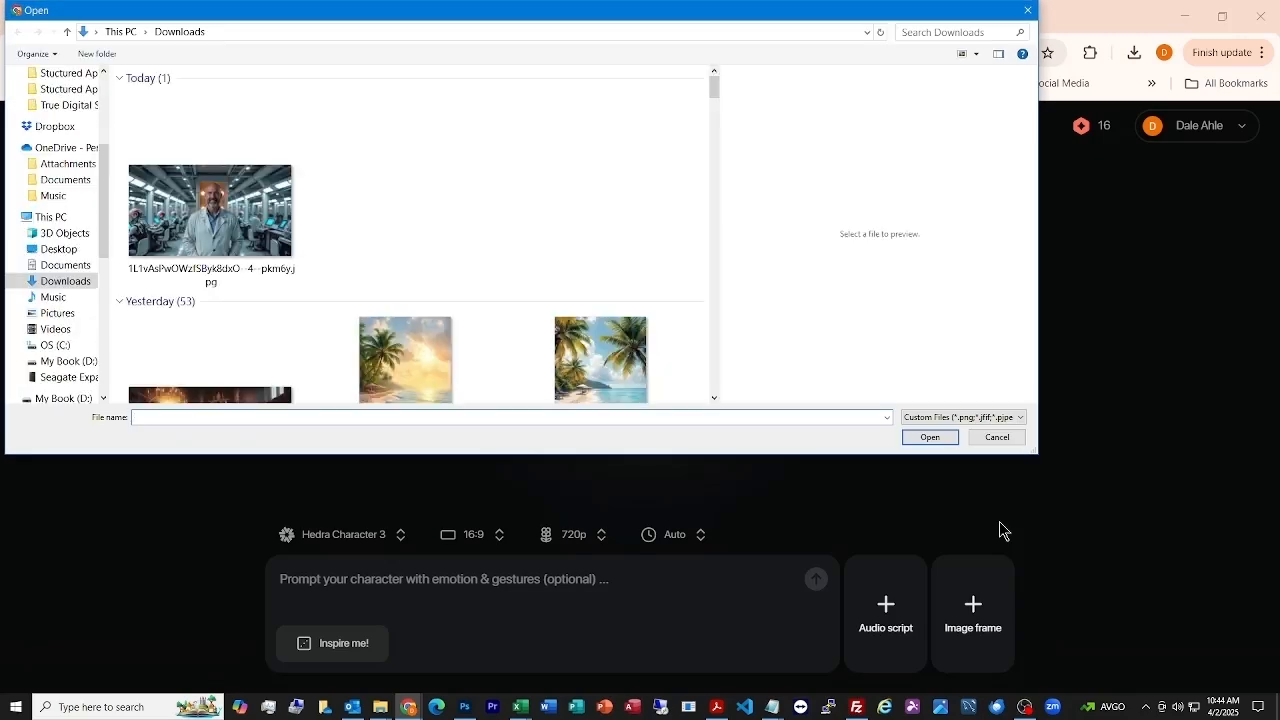
double_click(219, 230)
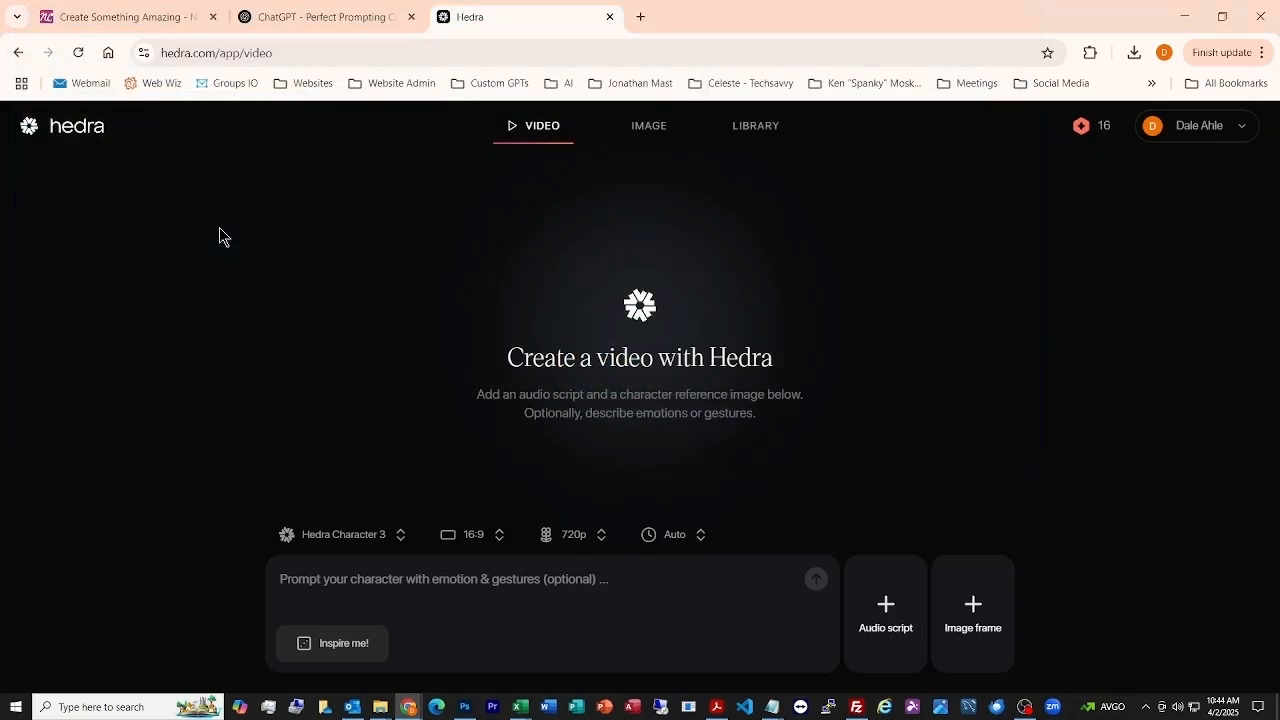
click(499, 535)
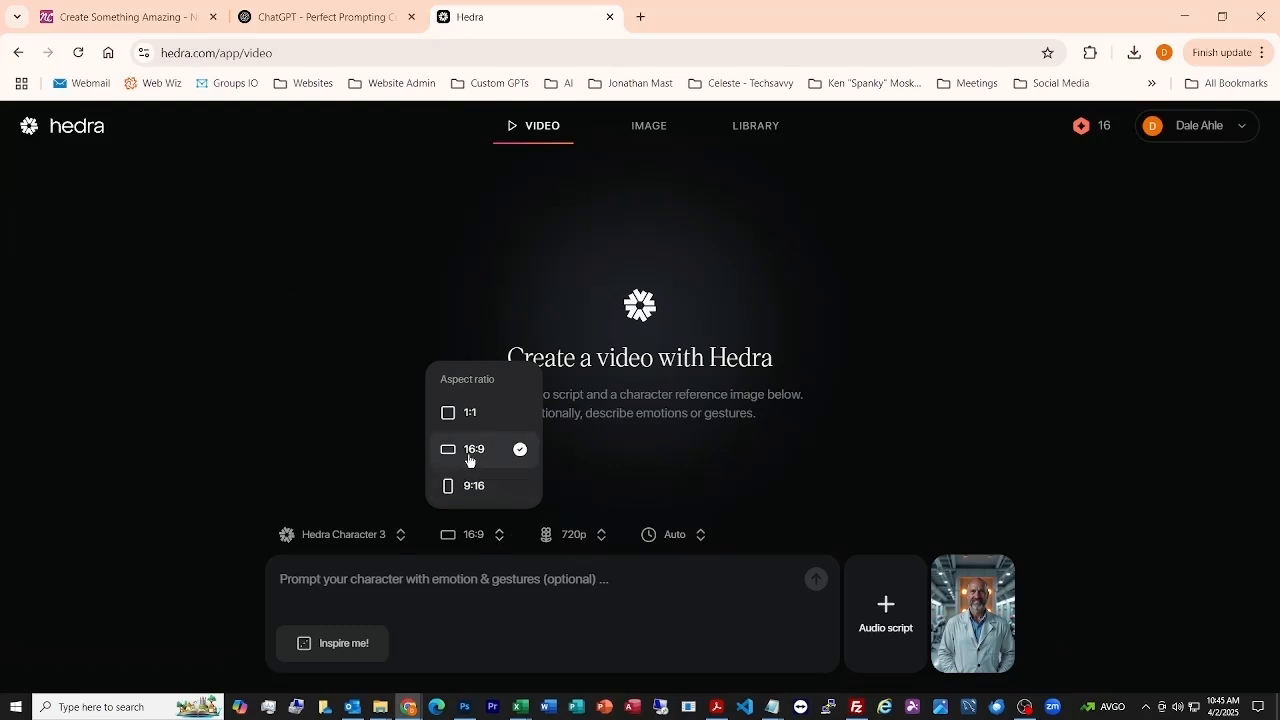
click(625, 540)
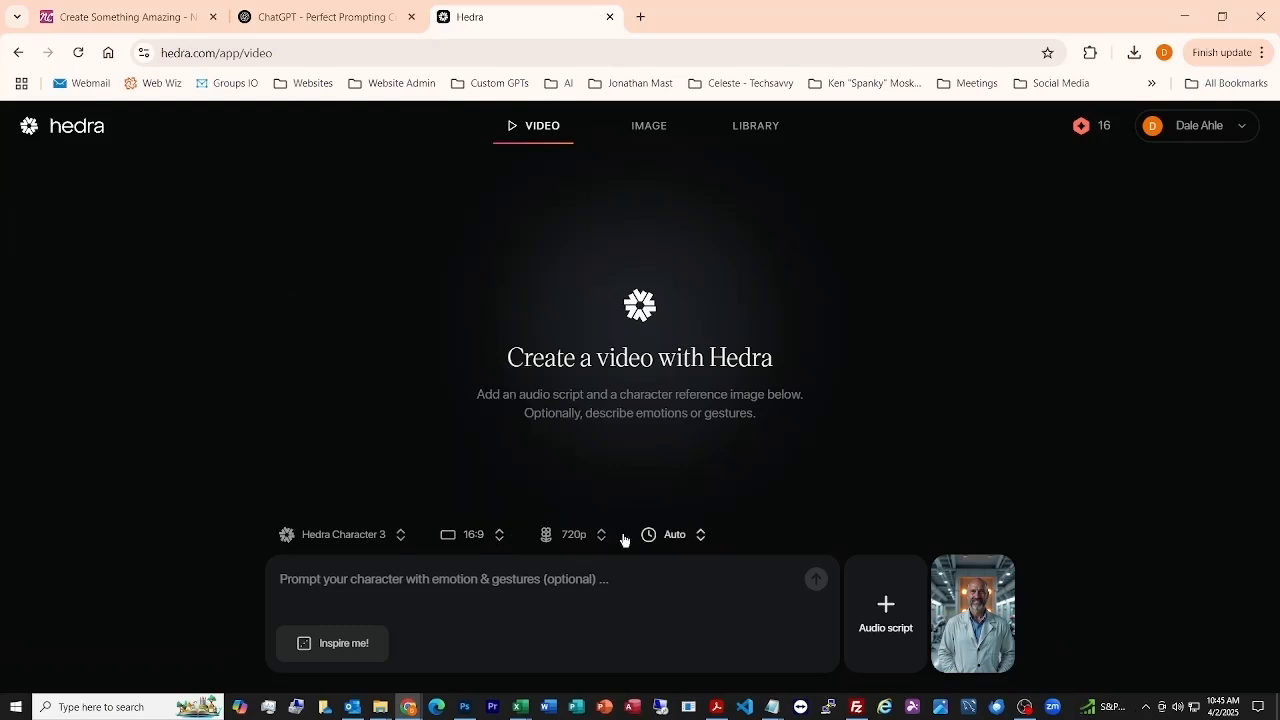
Step: Examine the speech generation option for the audio script, browse the available voices and the full voice library, and close it
click(891, 629)
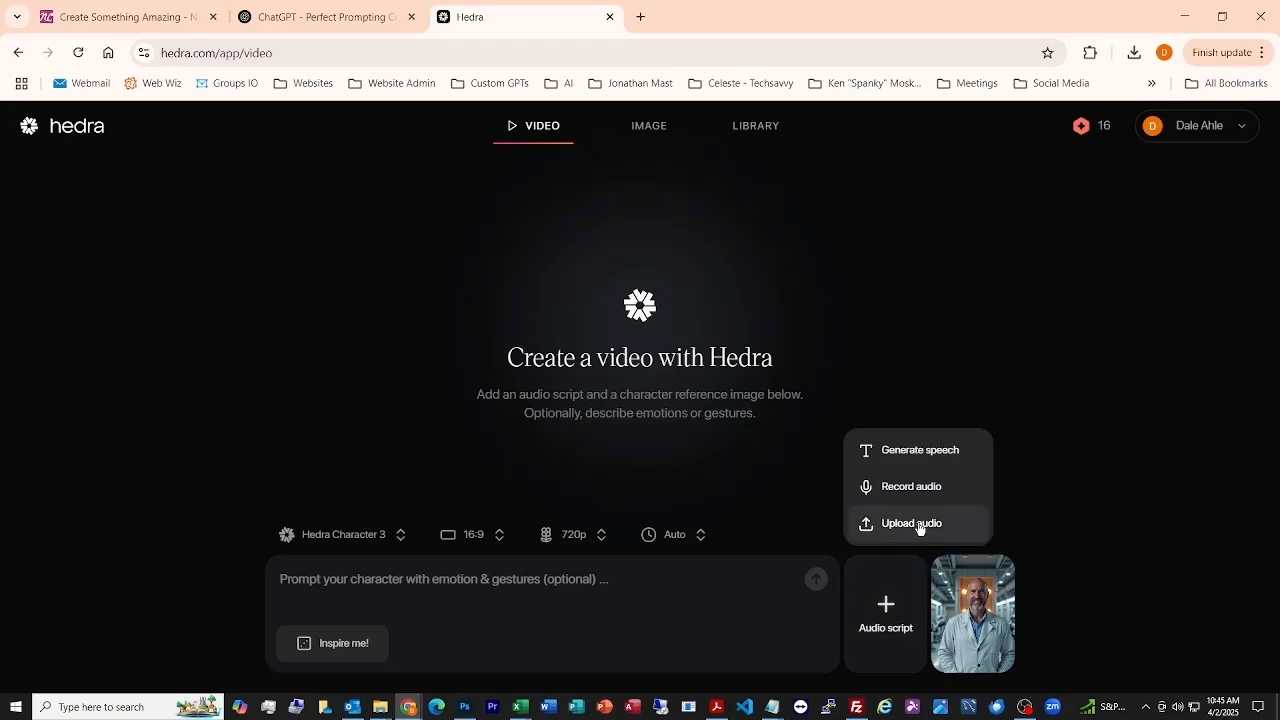
click(920, 452)
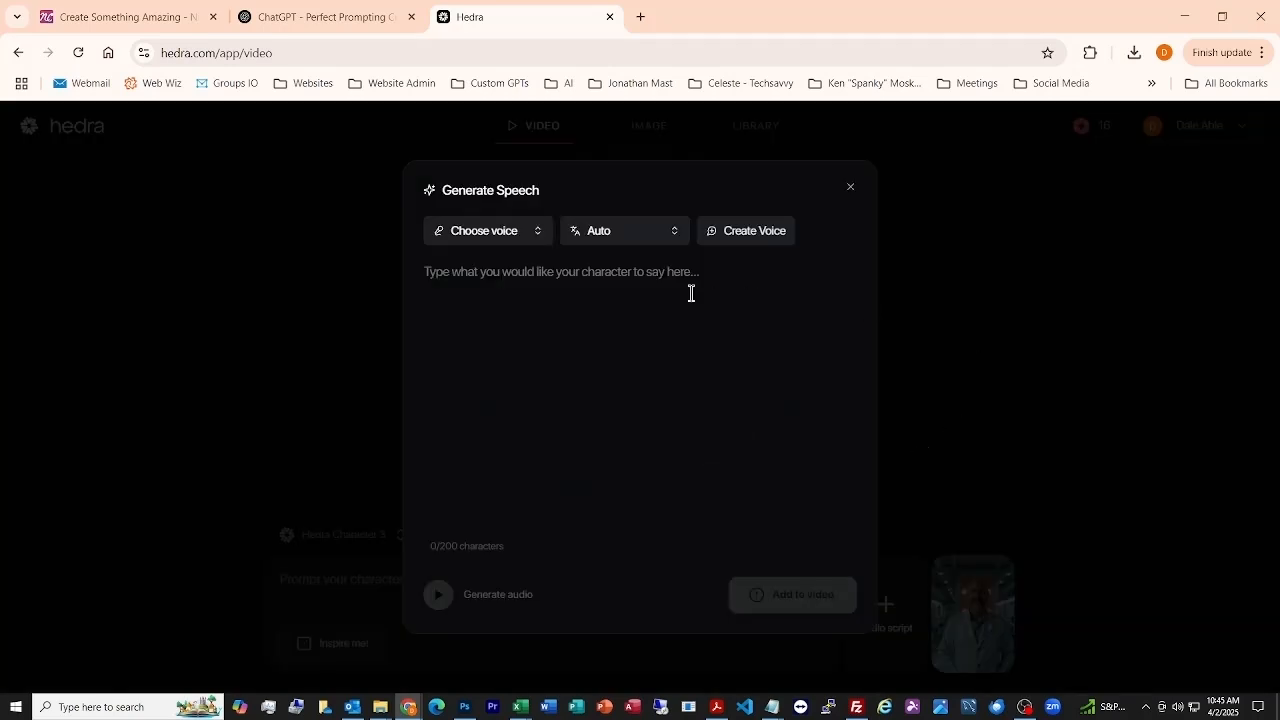
click(535, 234)
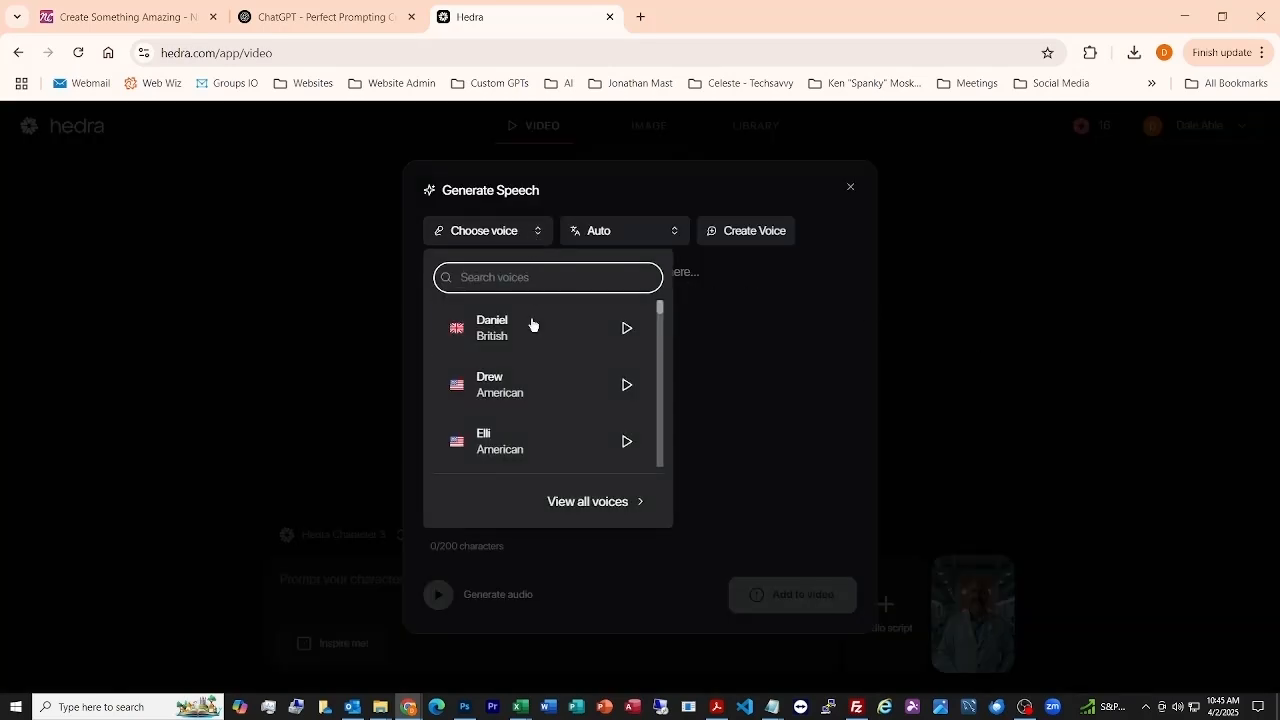
scroll(540, 340, down, 5)
scroll(538, 345, down, 8)
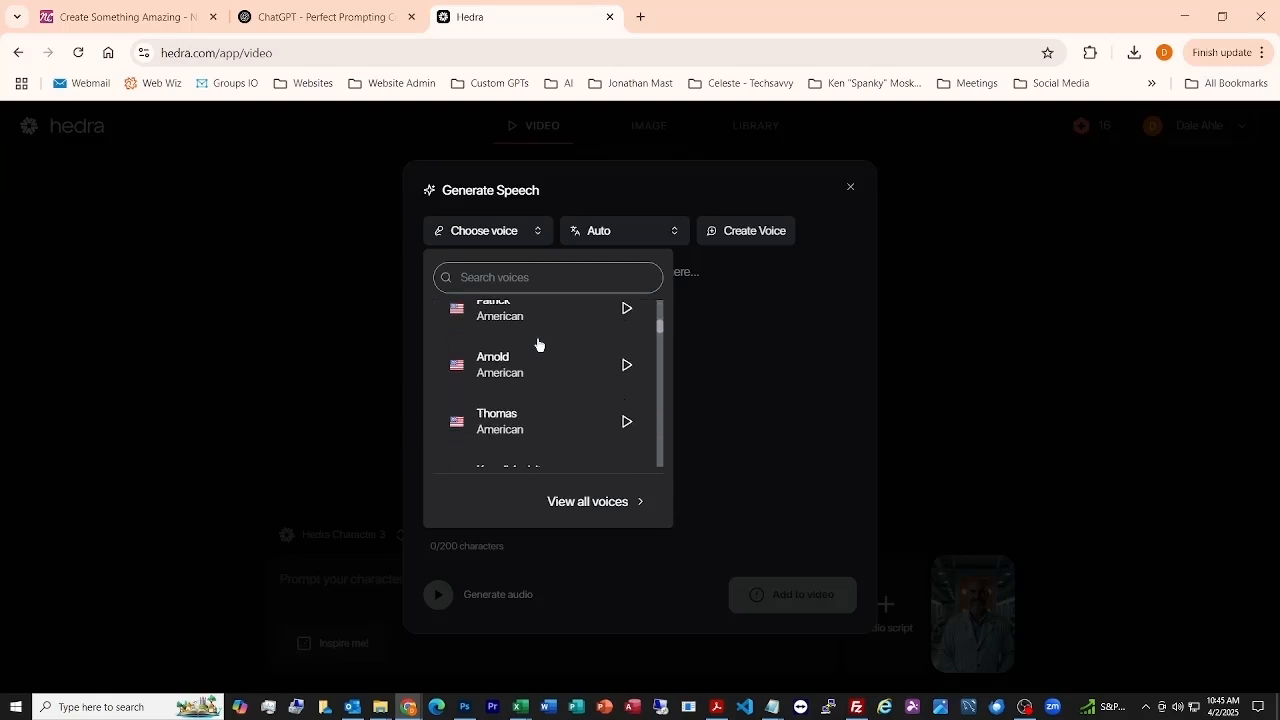
scroll(541, 345, down, 3)
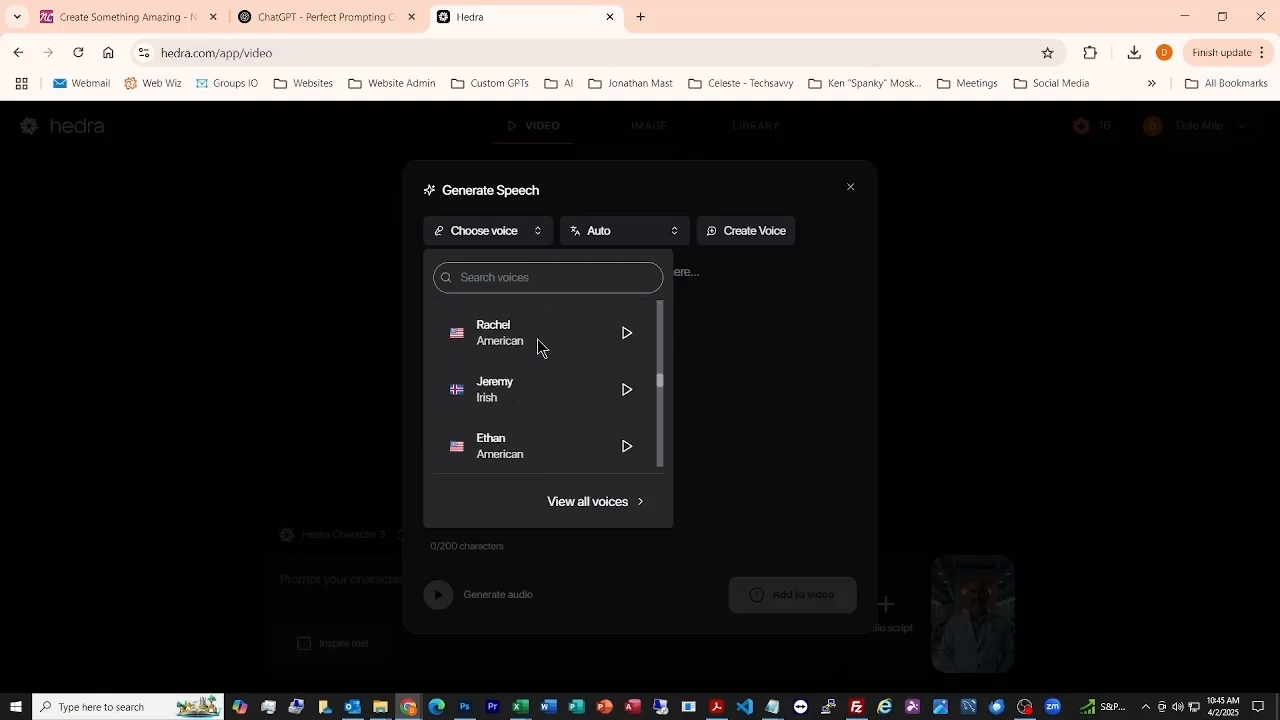
click(595, 501)
scroll(603, 334, down, 15)
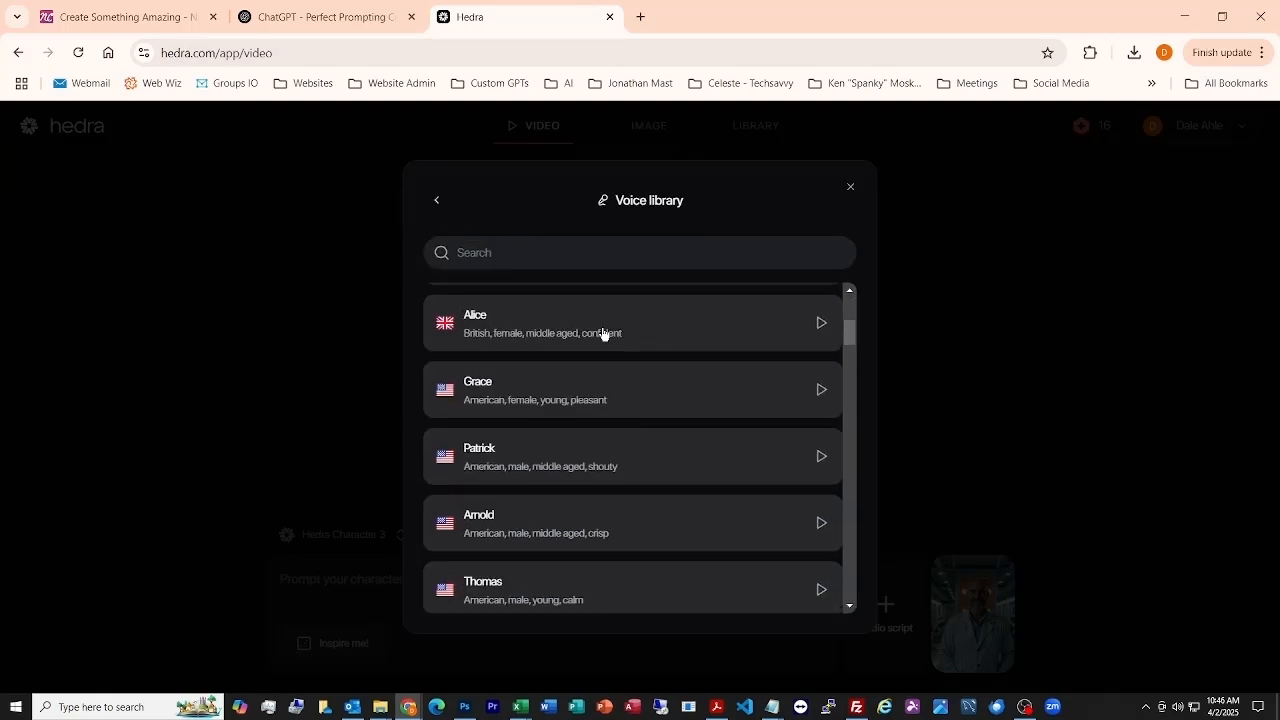
scroll(603, 334, down, 15)
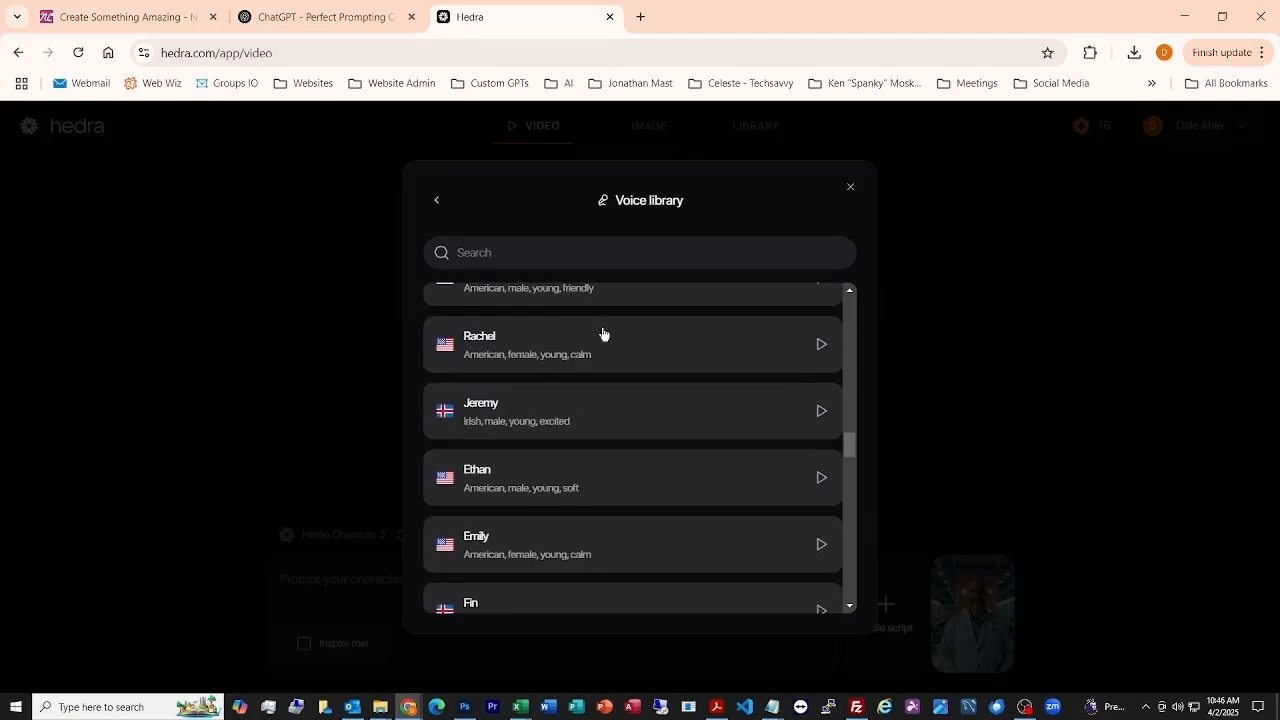
click(495, 256)
click(437, 201)
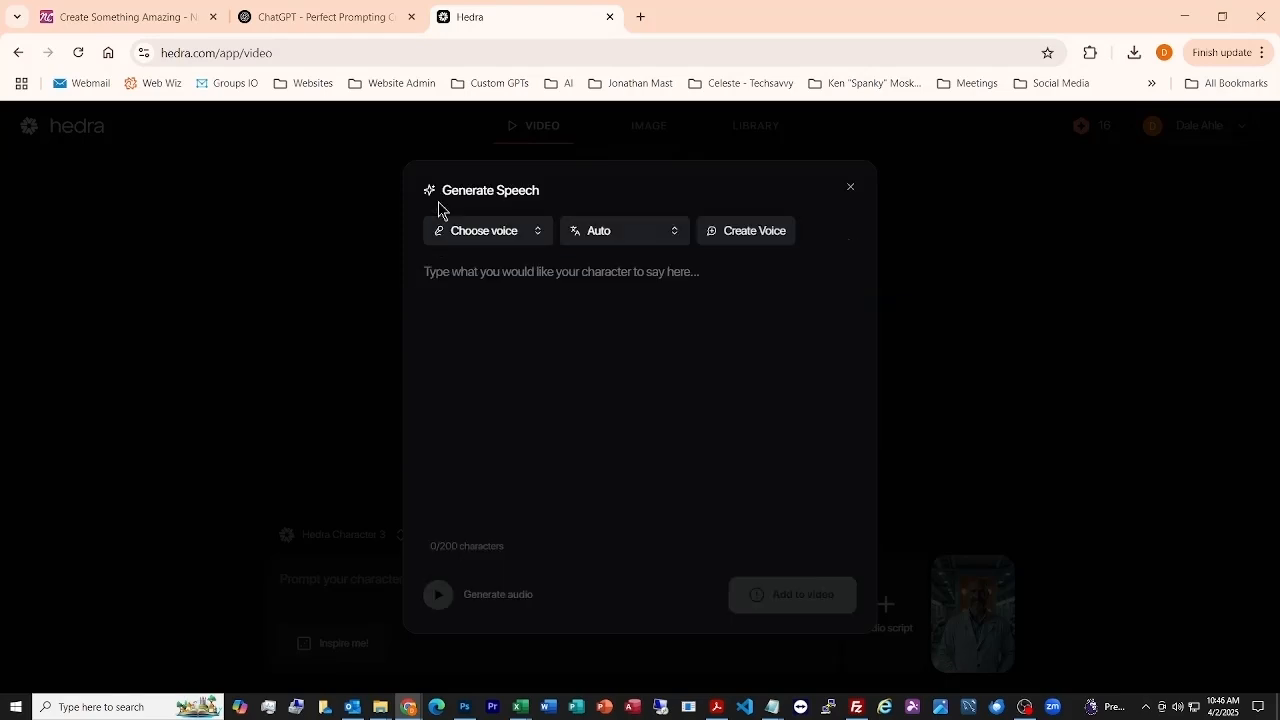
click(848, 192)
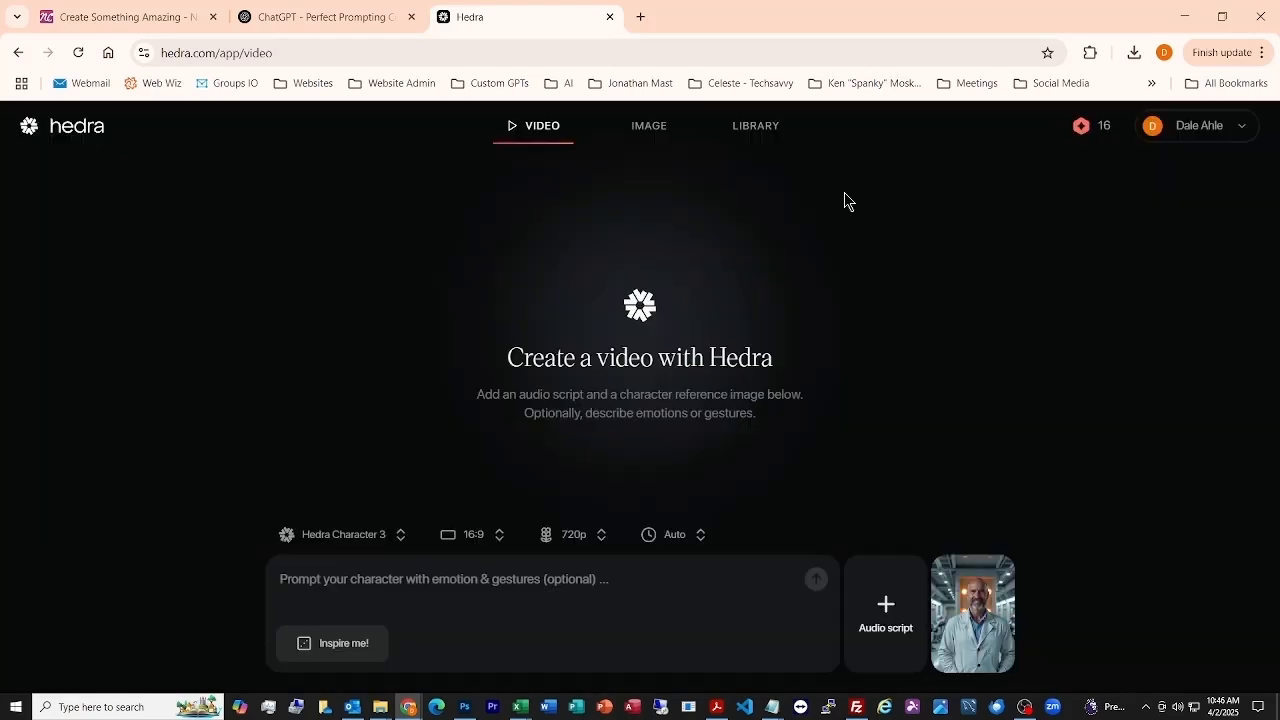
Step: Open the audio recorder for the video's audio script
click(887, 612)
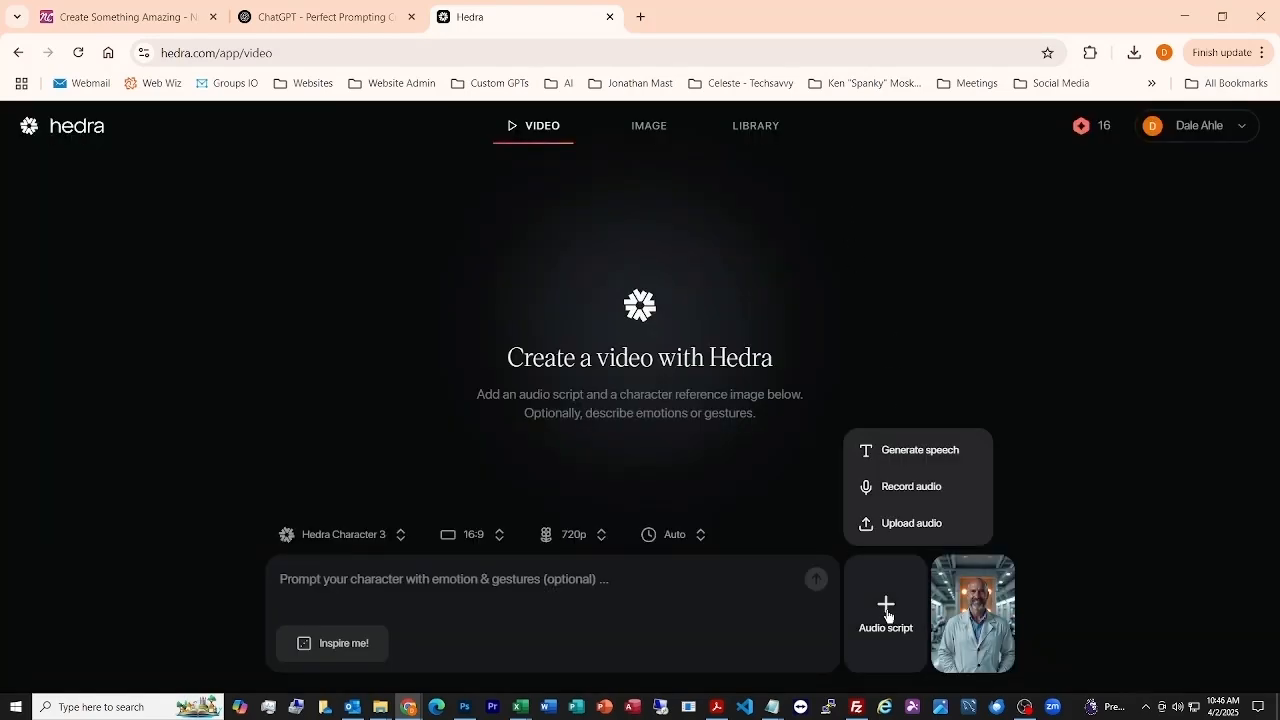
click(903, 491)
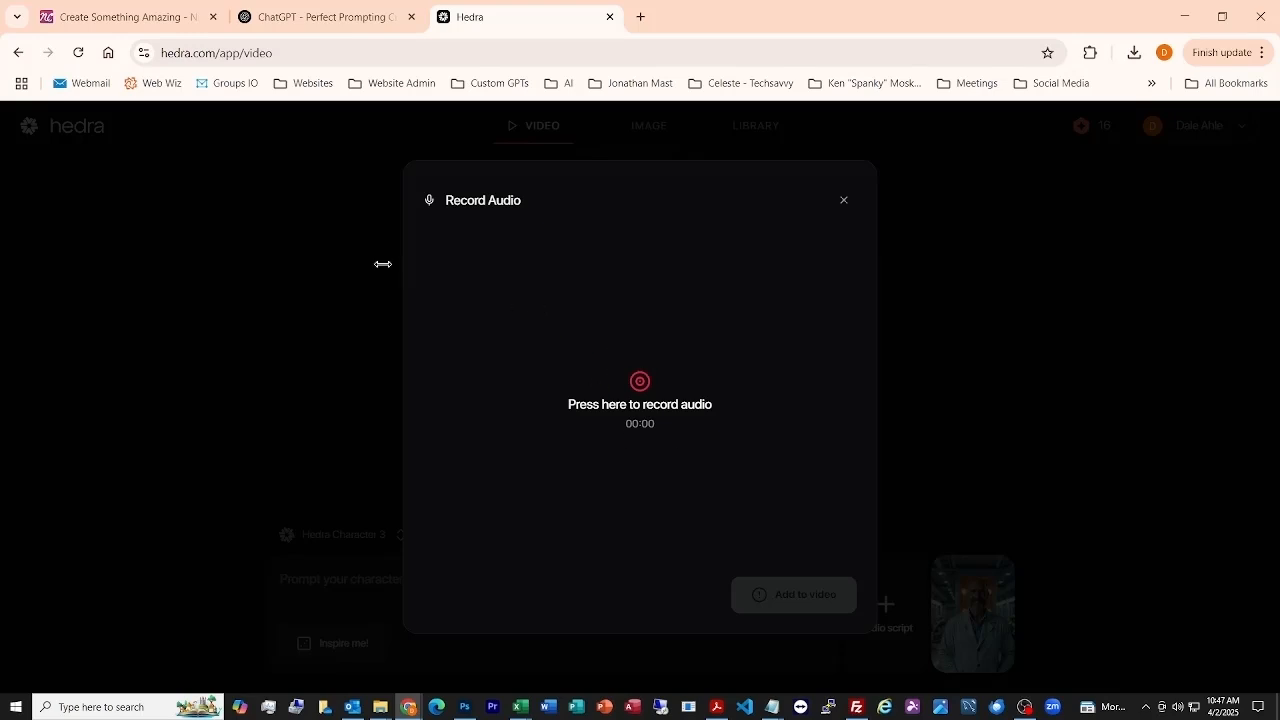
Step: Switch to ChatGPT, open the earlier Perfect Prompting Creator conversation with the robot image, and review its prompt for recreating the image
click(315, 20)
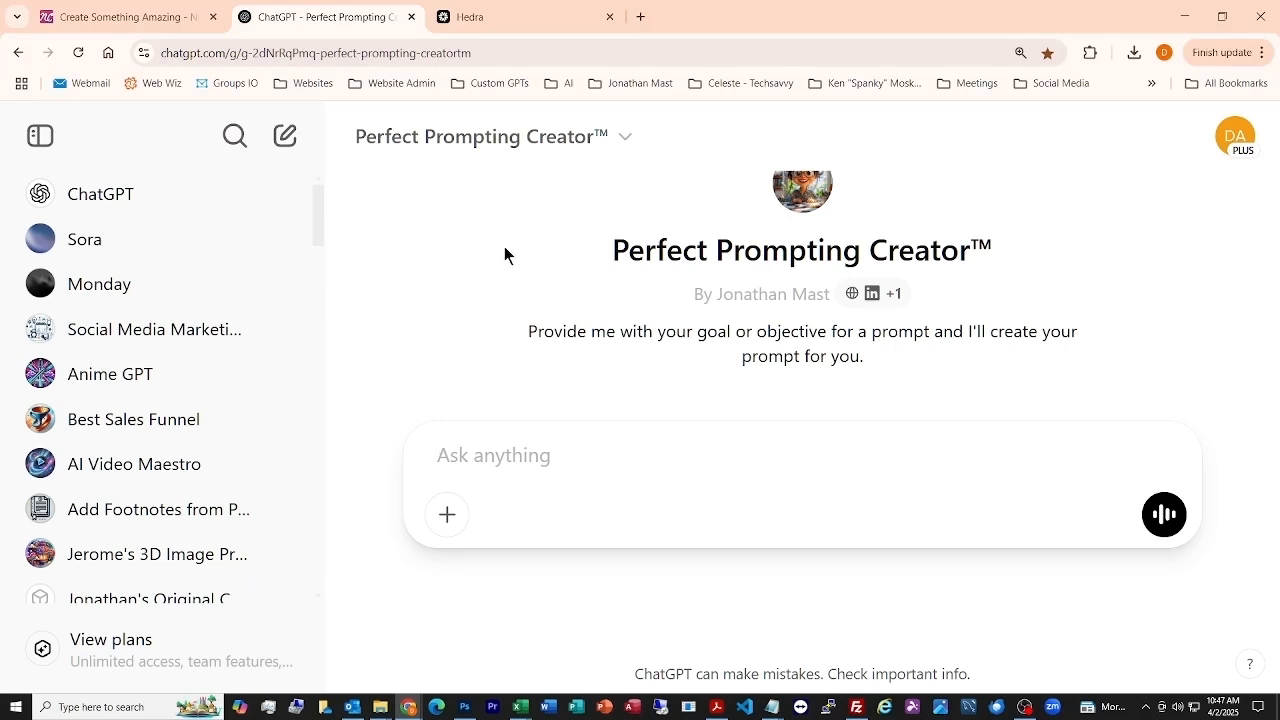
scroll(148, 380, down, 5)
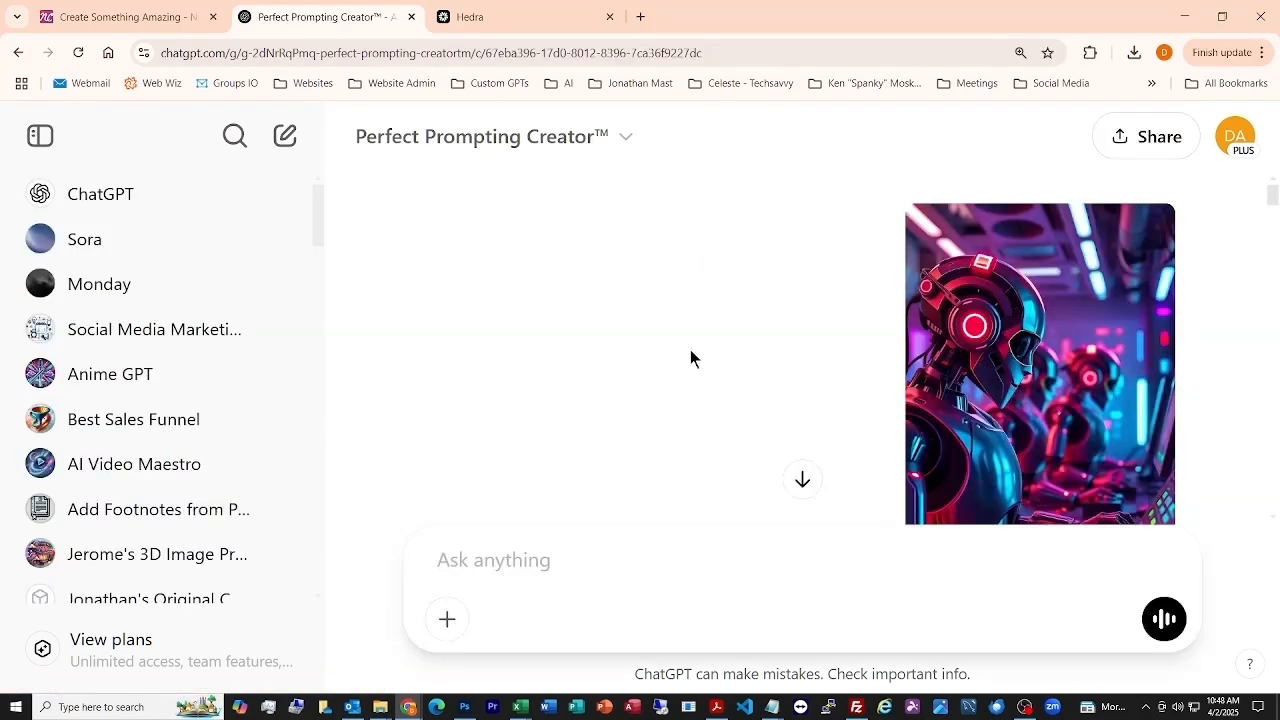
scroll(690, 349, down, 2)
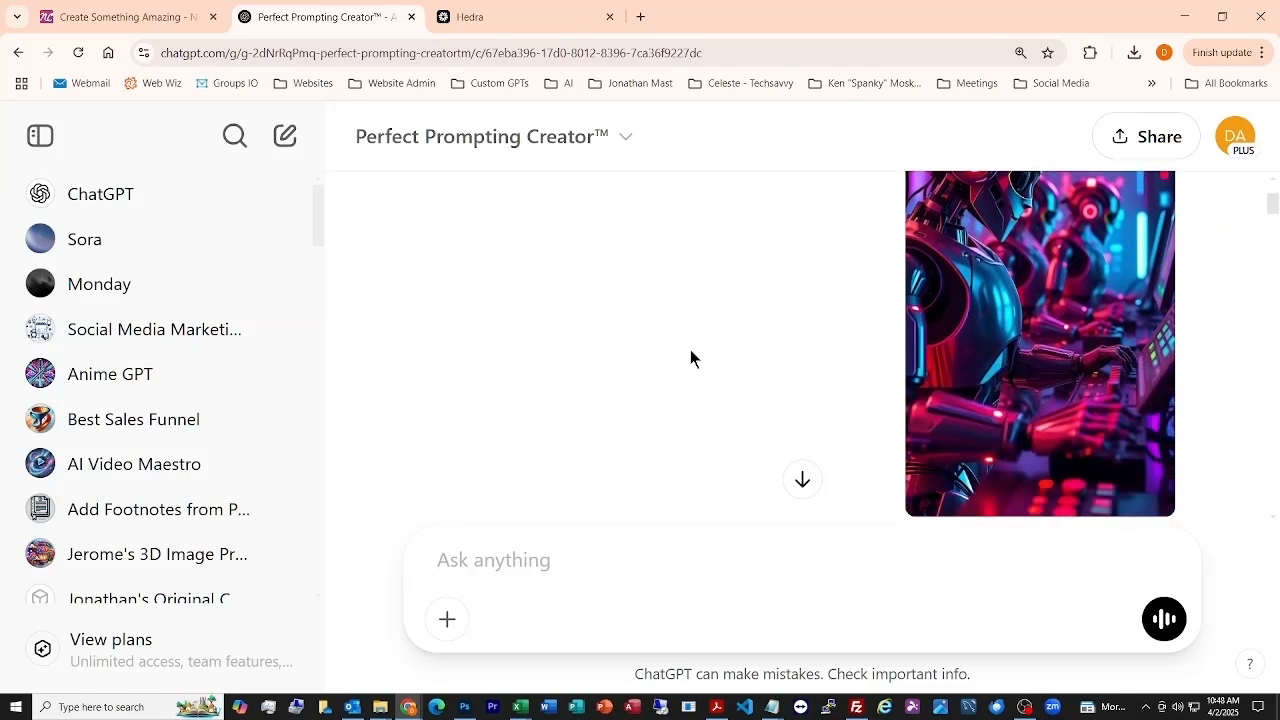
scroll(690, 349, down, 3)
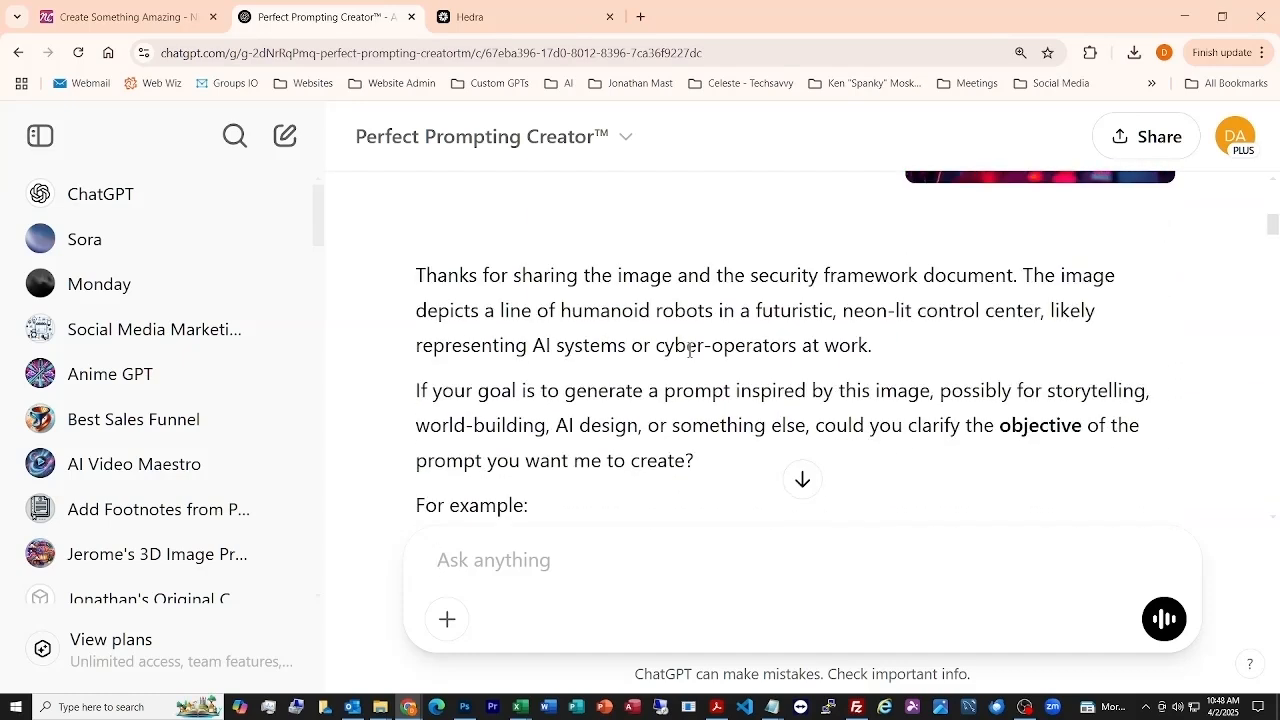
scroll(690, 349, up, 5)
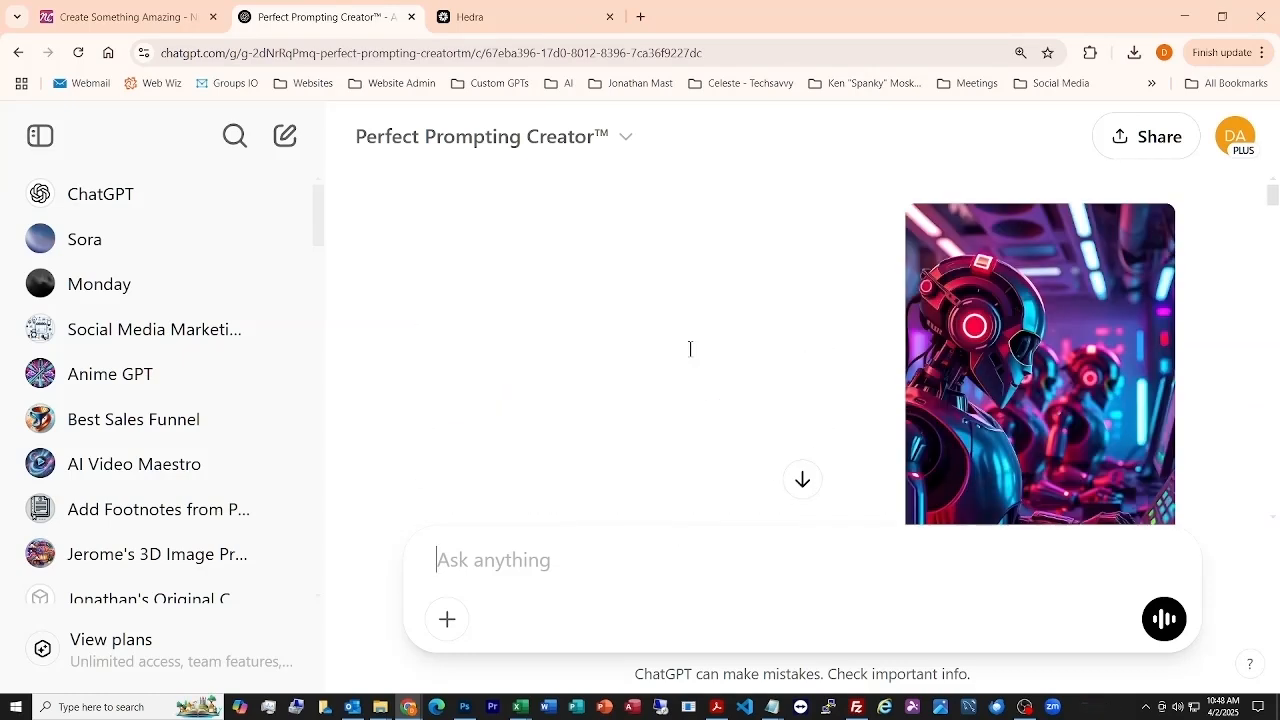
scroll(690, 349, down, 2)
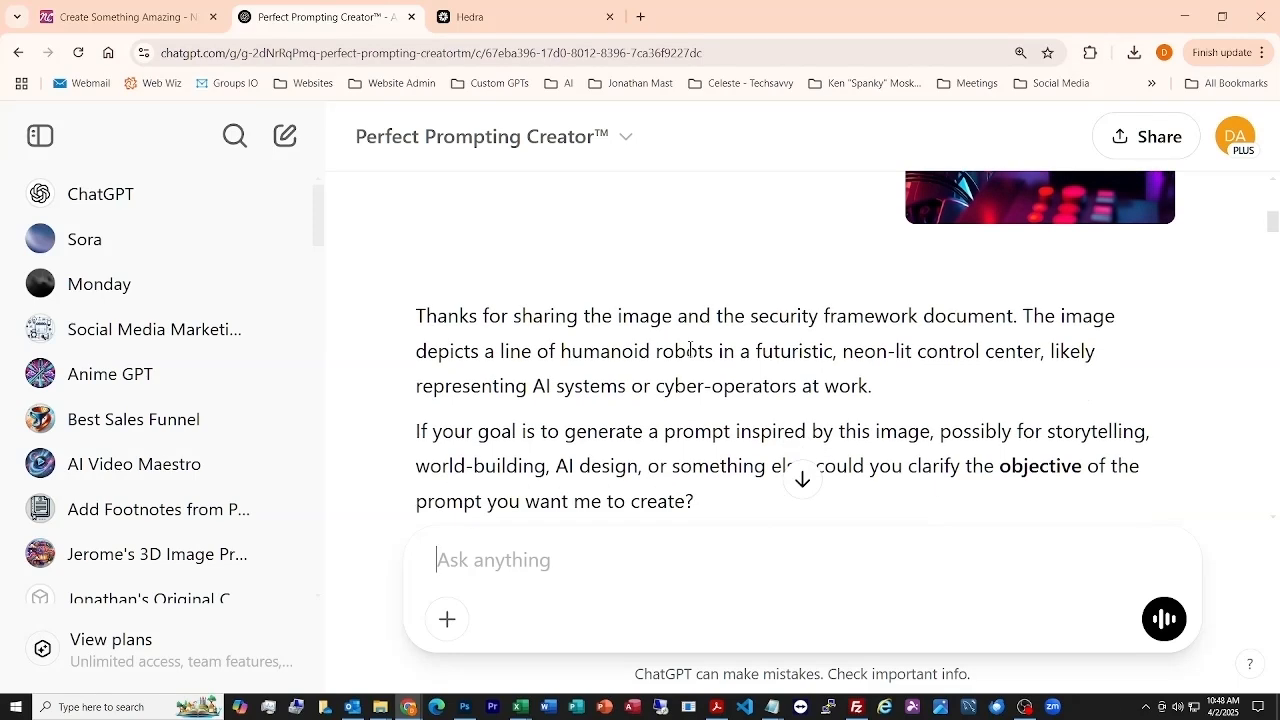
scroll(690, 348, down, 3)
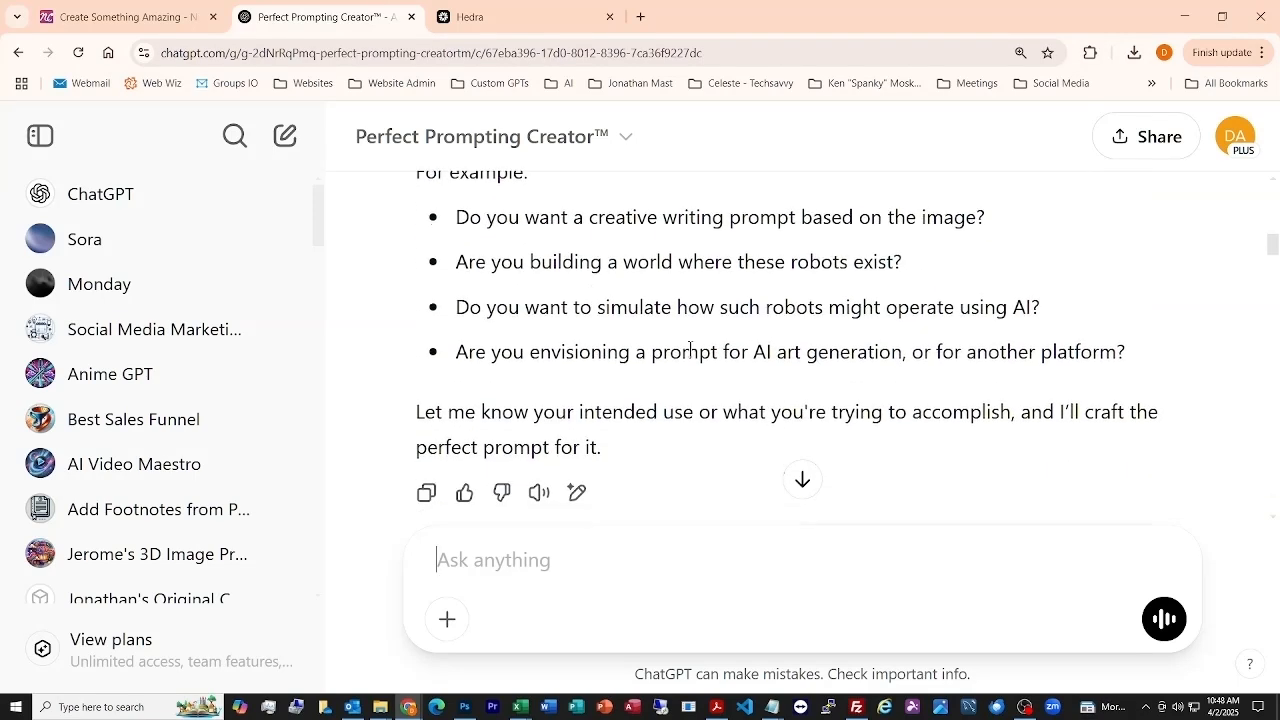
scroll(690, 357, down, 1)
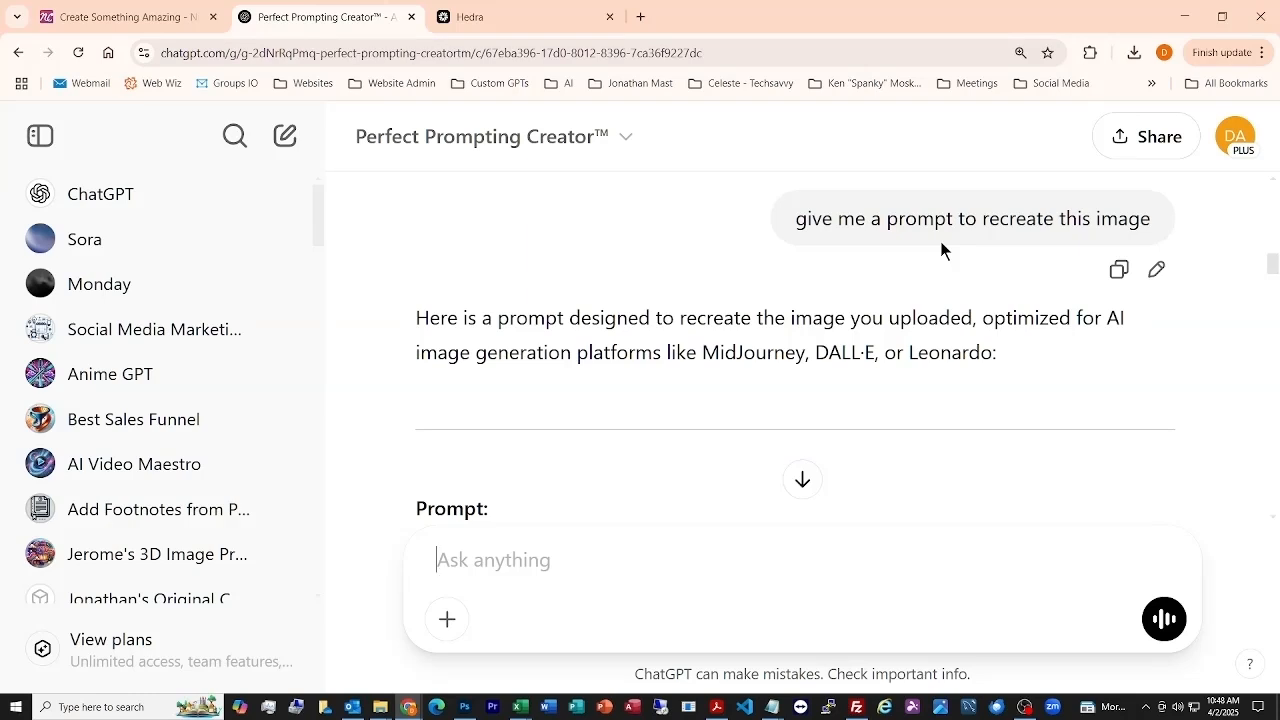
scroll(868, 306, down, 1)
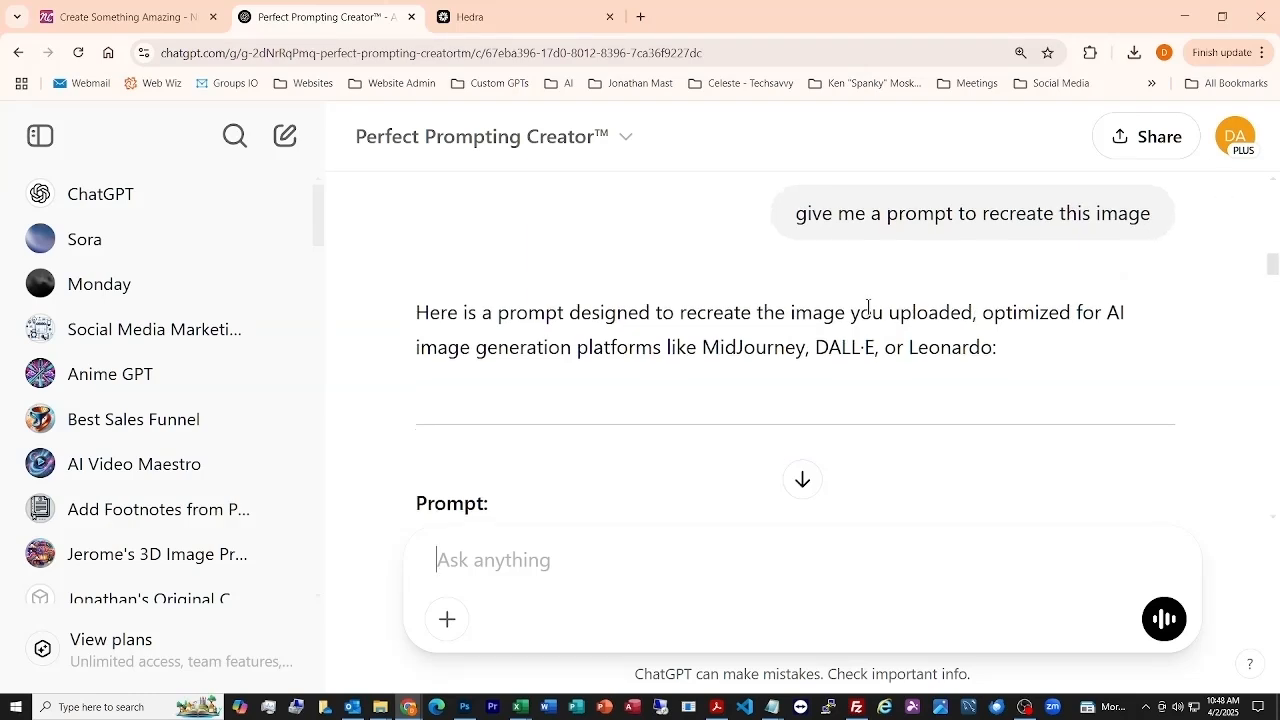
scroll(868, 306, down, 3)
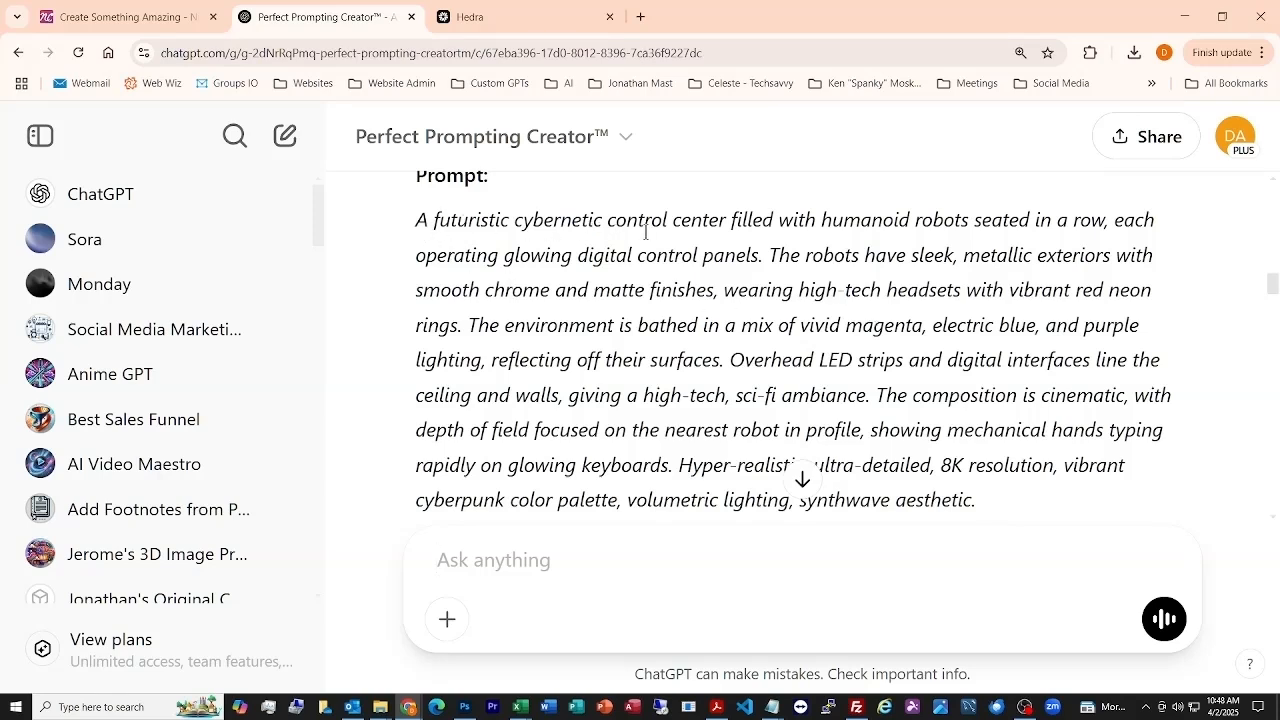
scroll(690, 232, down, 2)
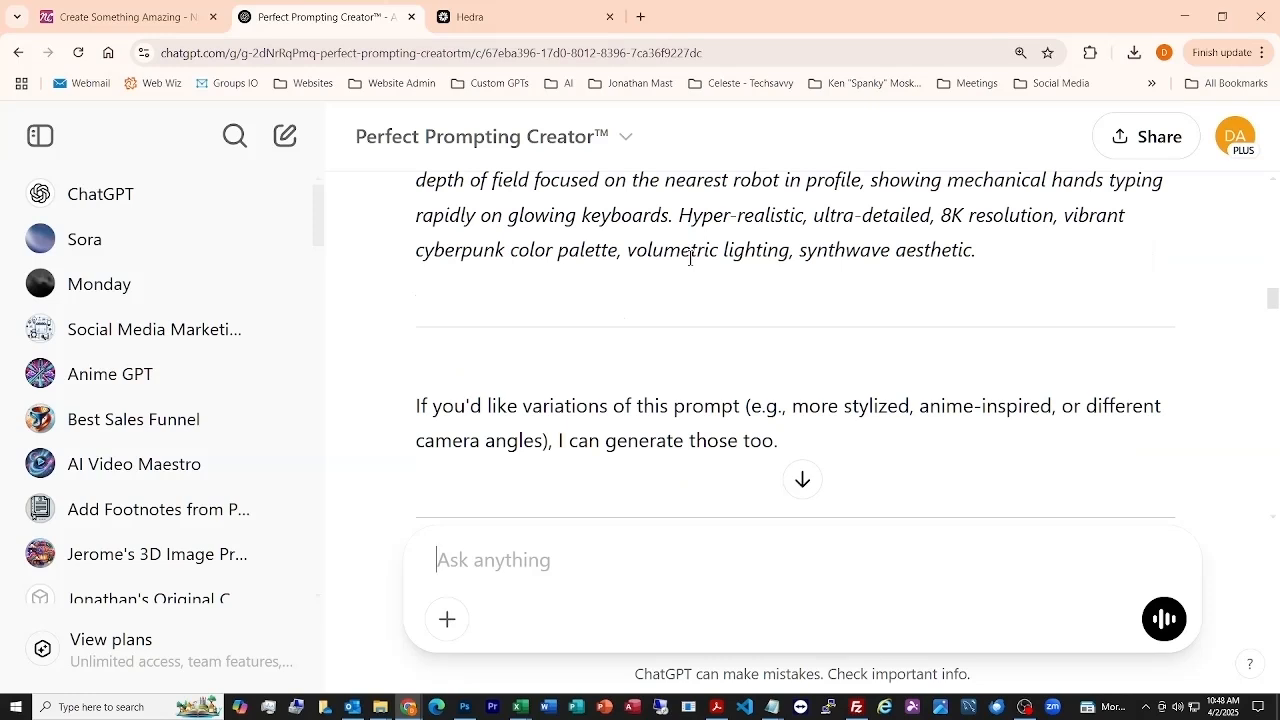
scroll(690, 258, up, 2)
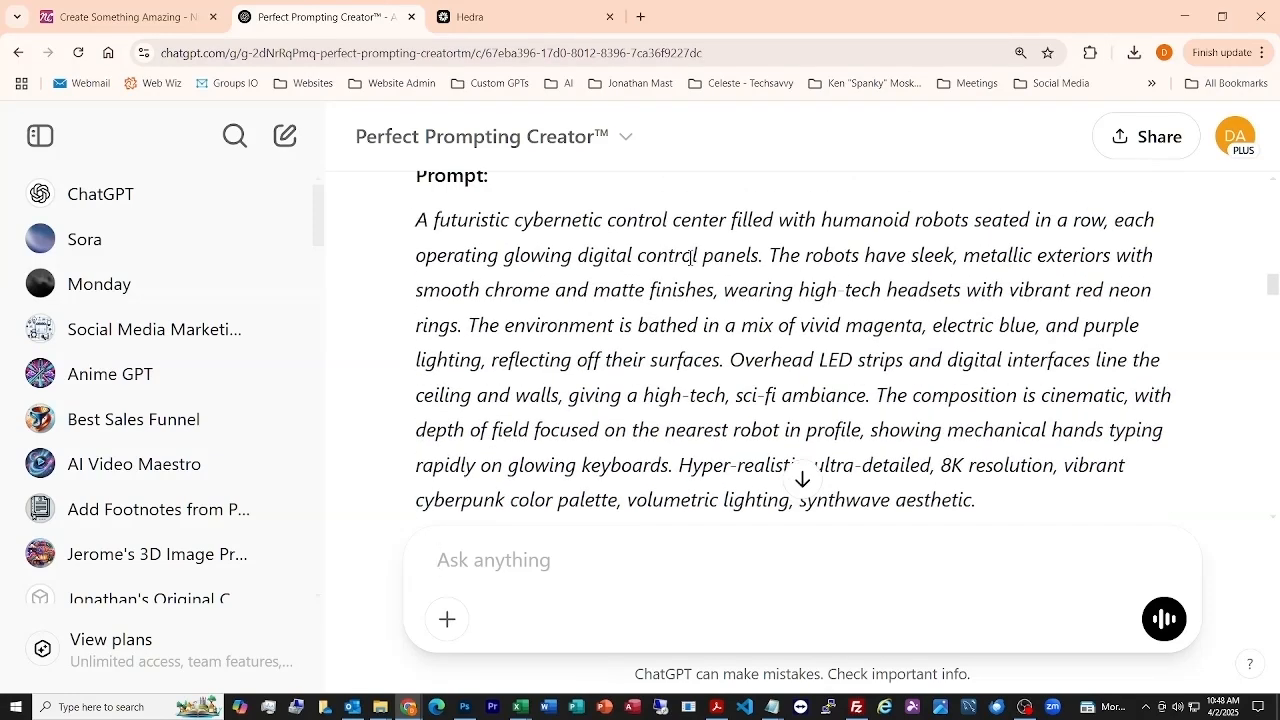
Step: Review the request for a TechSavvy Digital Labs video script and read through the generated script from intro to outro
scroll(690, 258, down, 5)
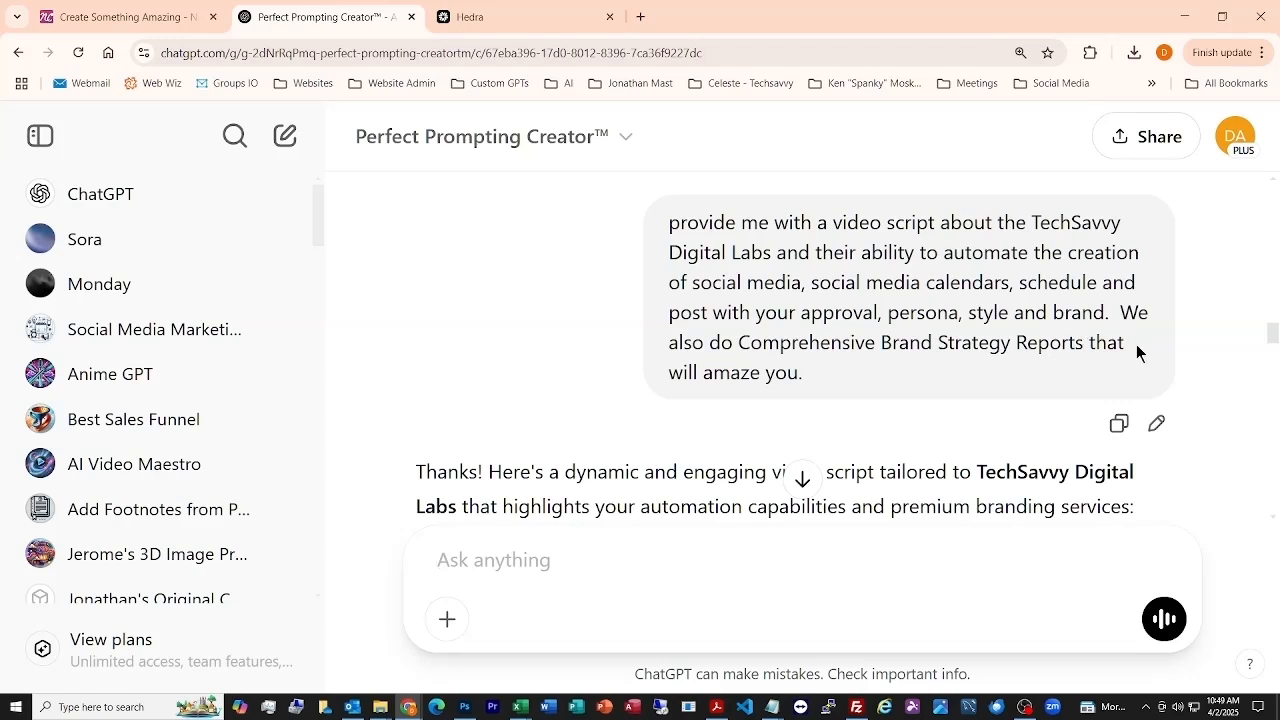
scroll(816, 308, down, 2)
scroll(816, 308, up, 2)
scroll(816, 307, down, 3)
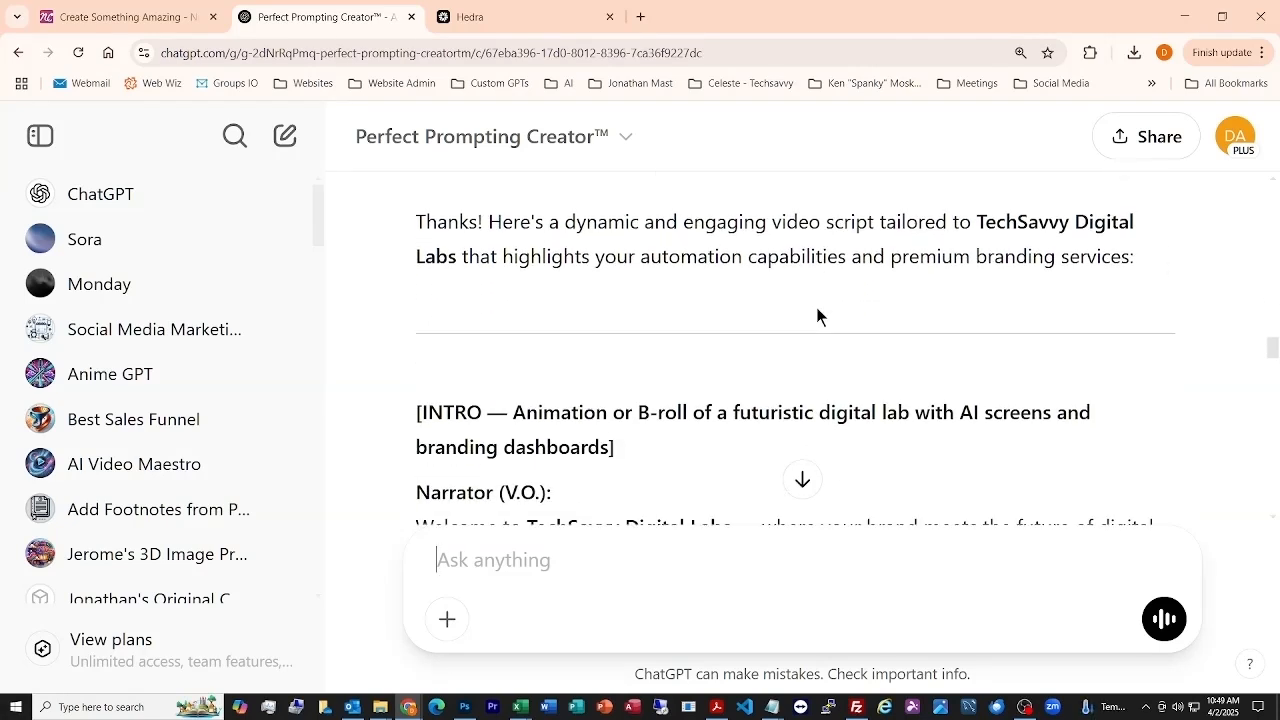
scroll(816, 307, down, 4)
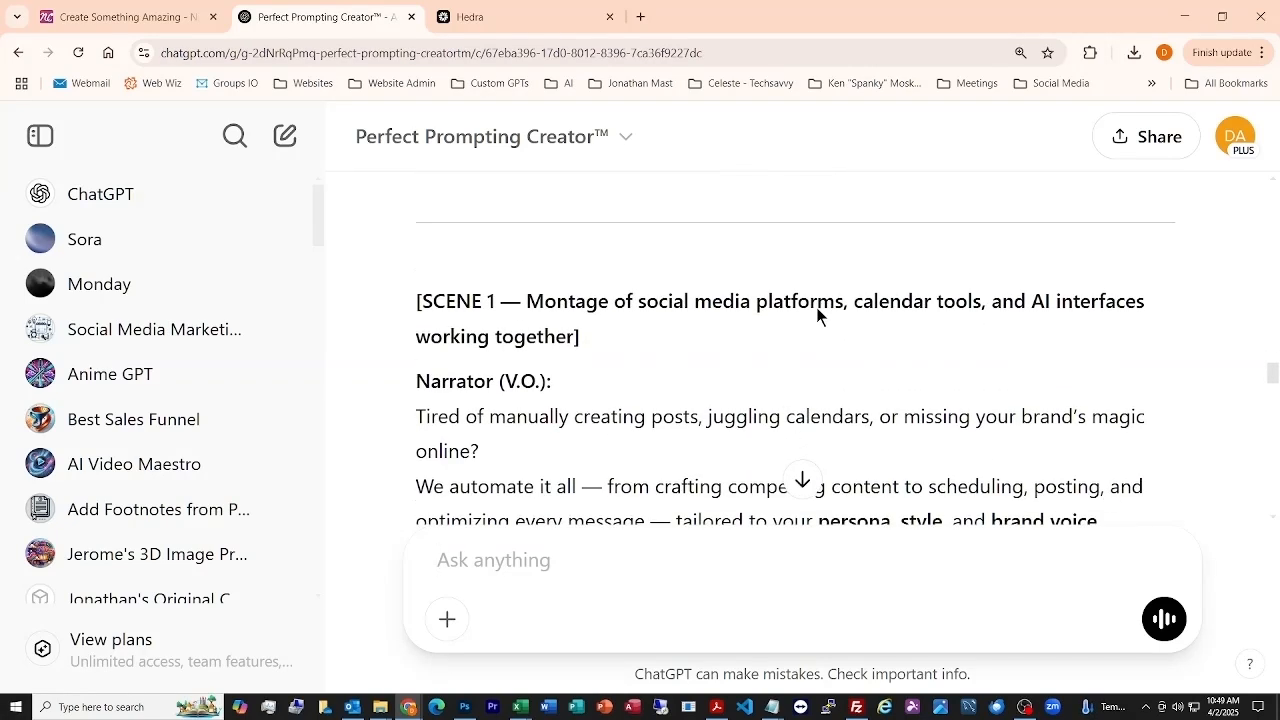
scroll(816, 307, down, 1)
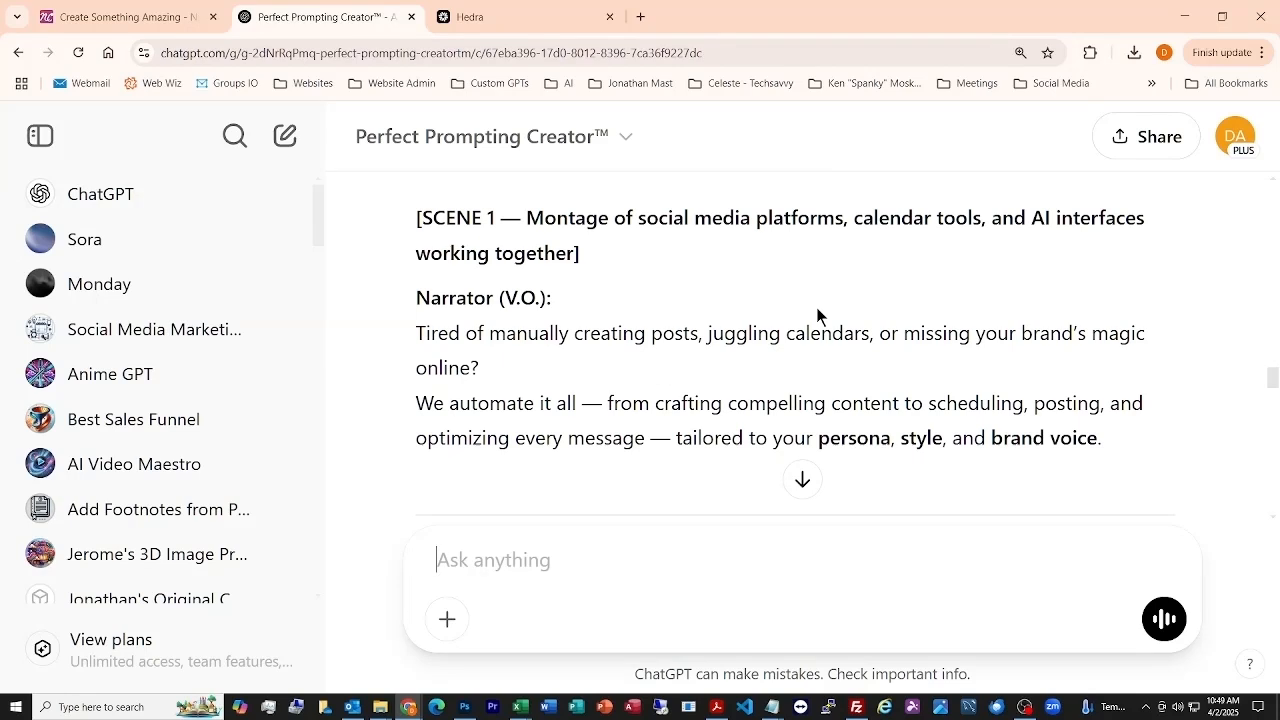
scroll(816, 307, down, 1)
scroll(816, 307, down, 4)
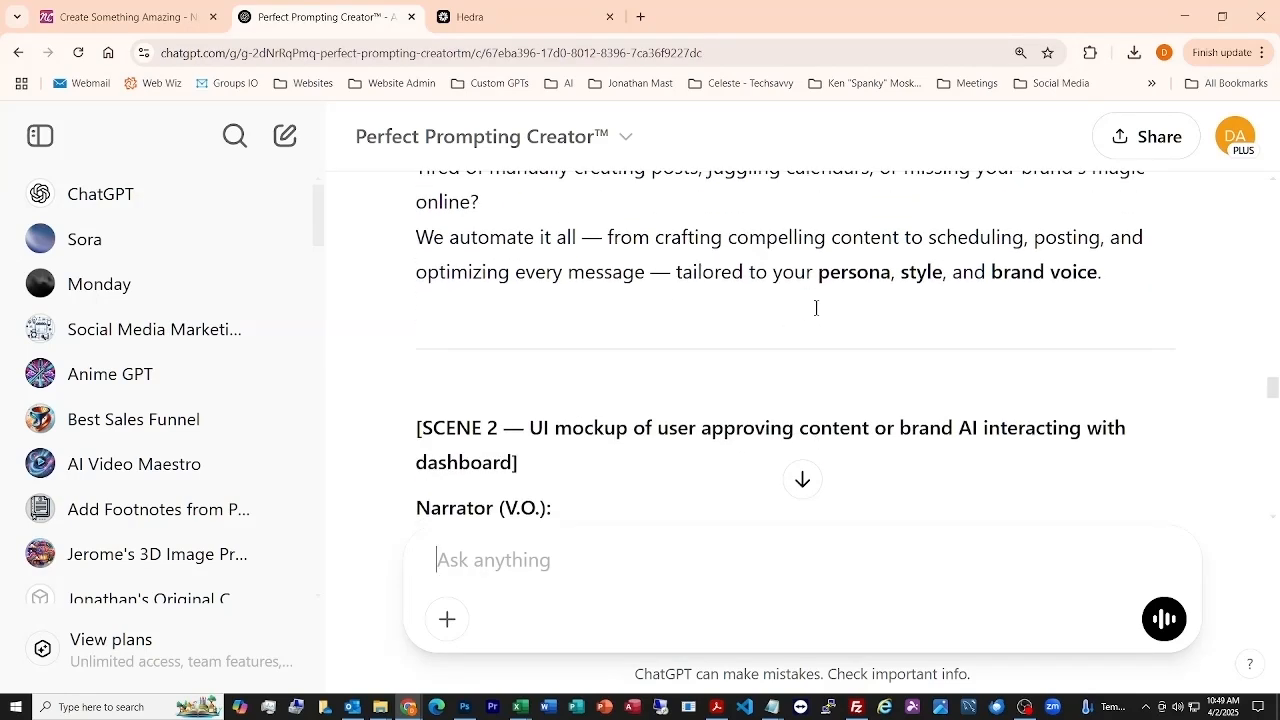
scroll(816, 307, down, 9)
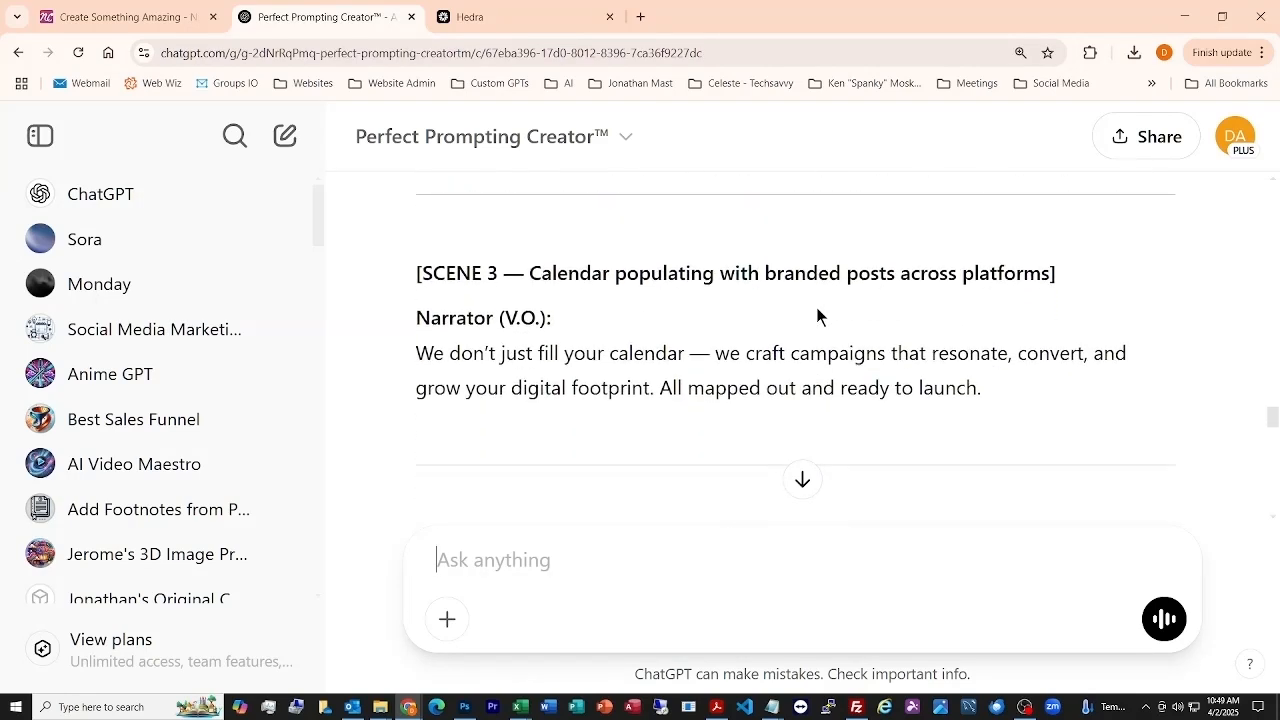
scroll(816, 316, down, 8)
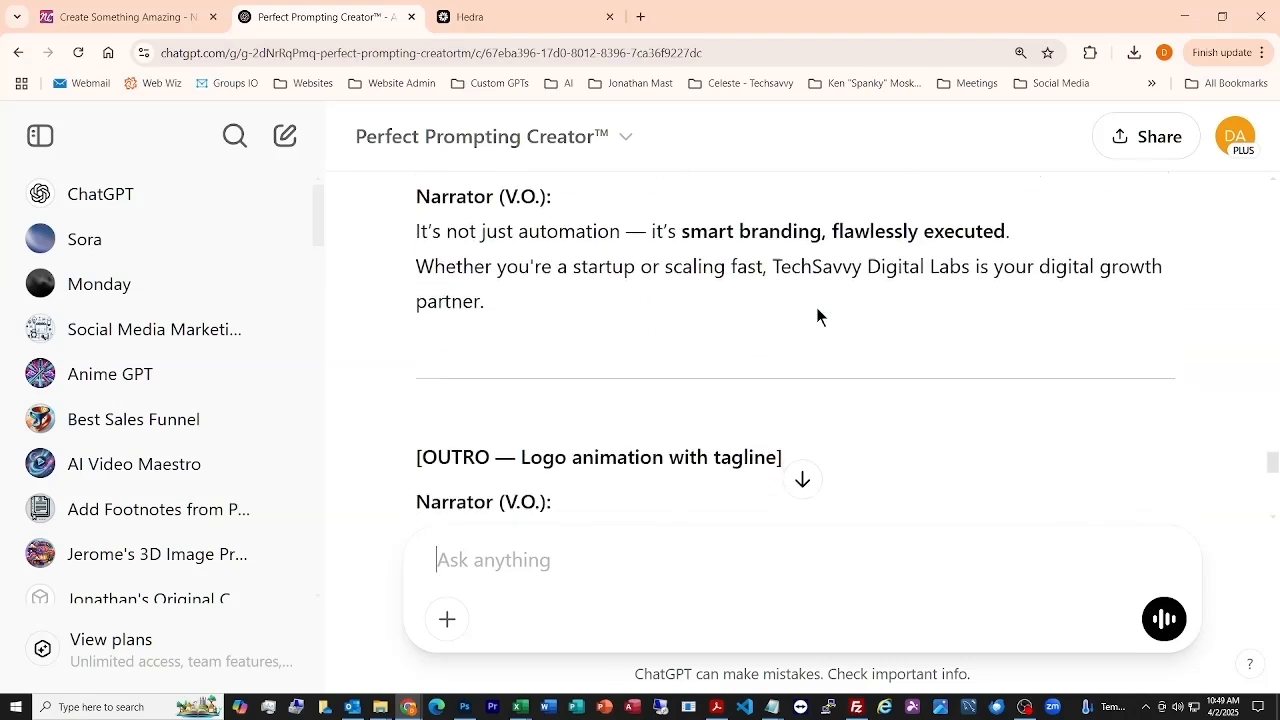
scroll(816, 316, up, 2)
scroll(816, 316, down, 1)
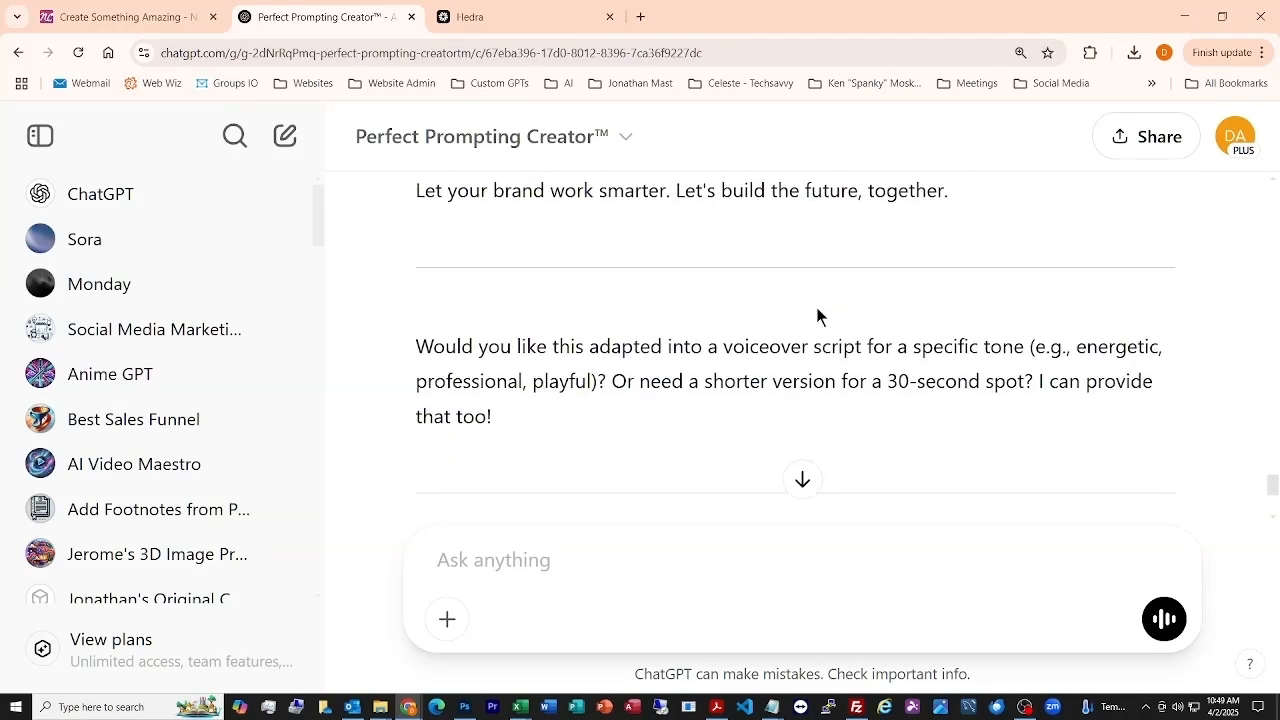
scroll(816, 309, up, 1)
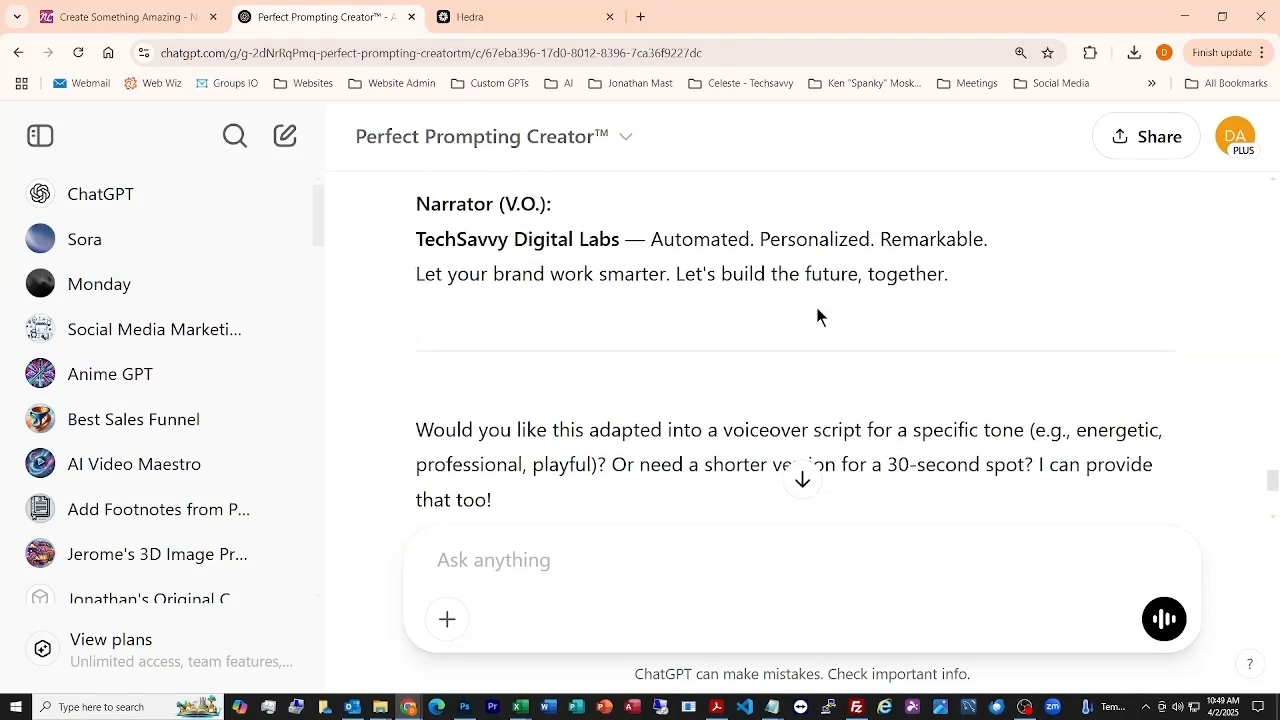
Step: Copy the full video script response and paste it into a new blank Notepad document
scroll(790, 325, down, 4)
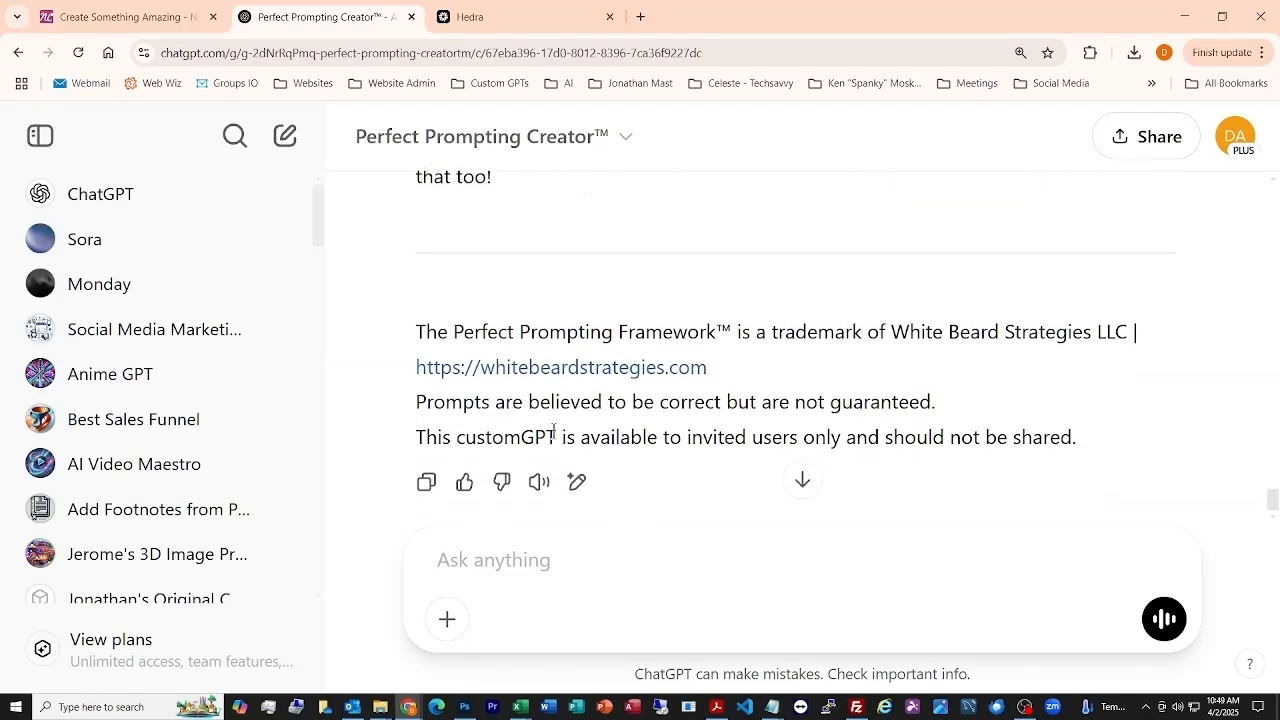
click(426, 471)
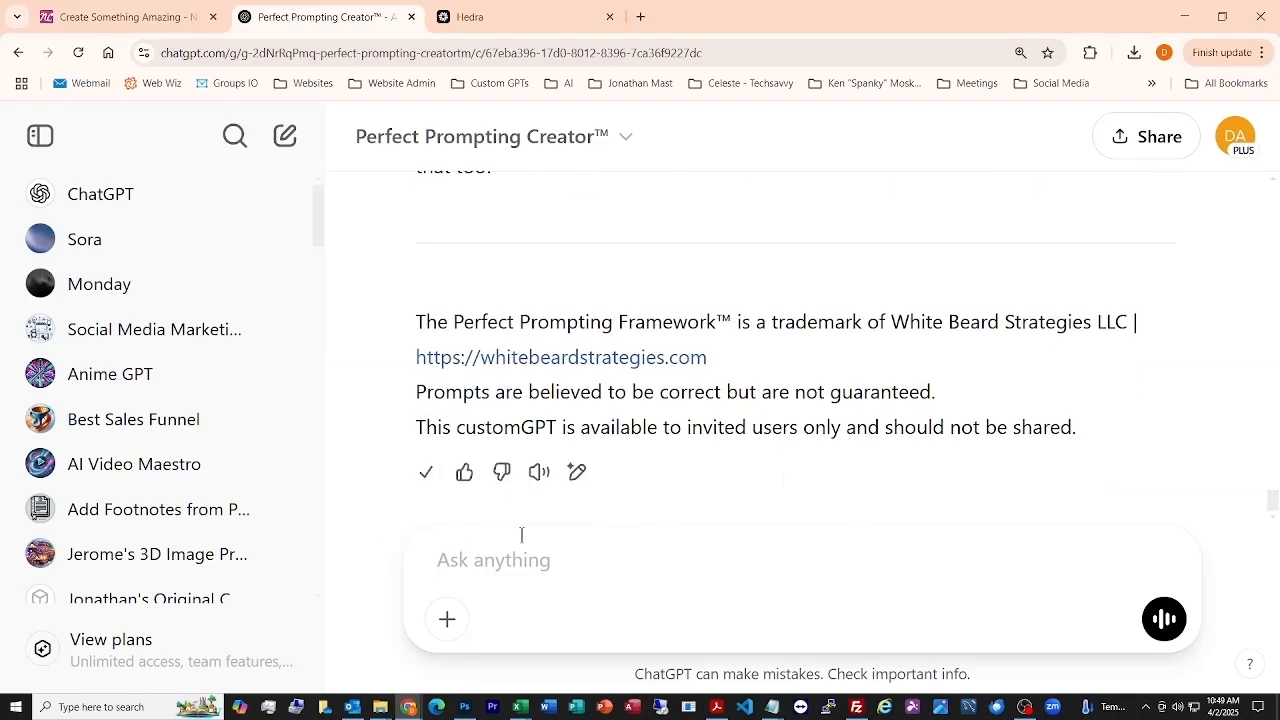
click(776, 710)
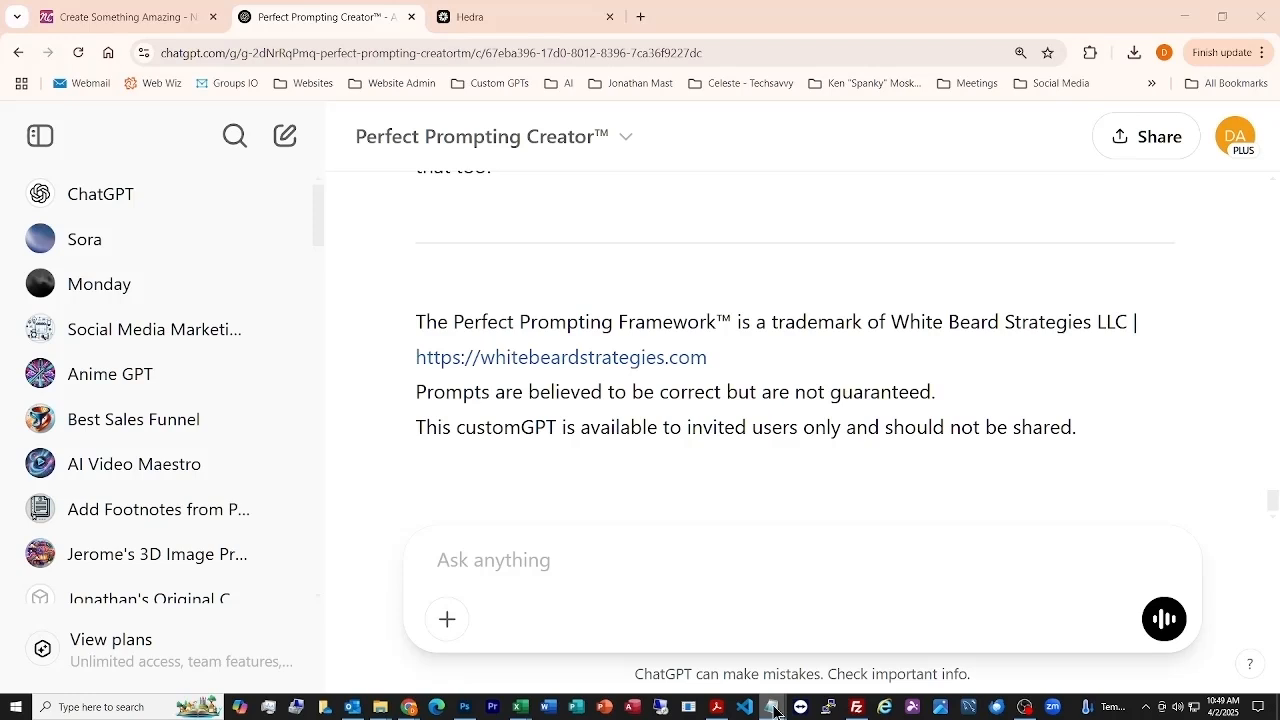
mouse_move(776, 710)
right_click(773, 707)
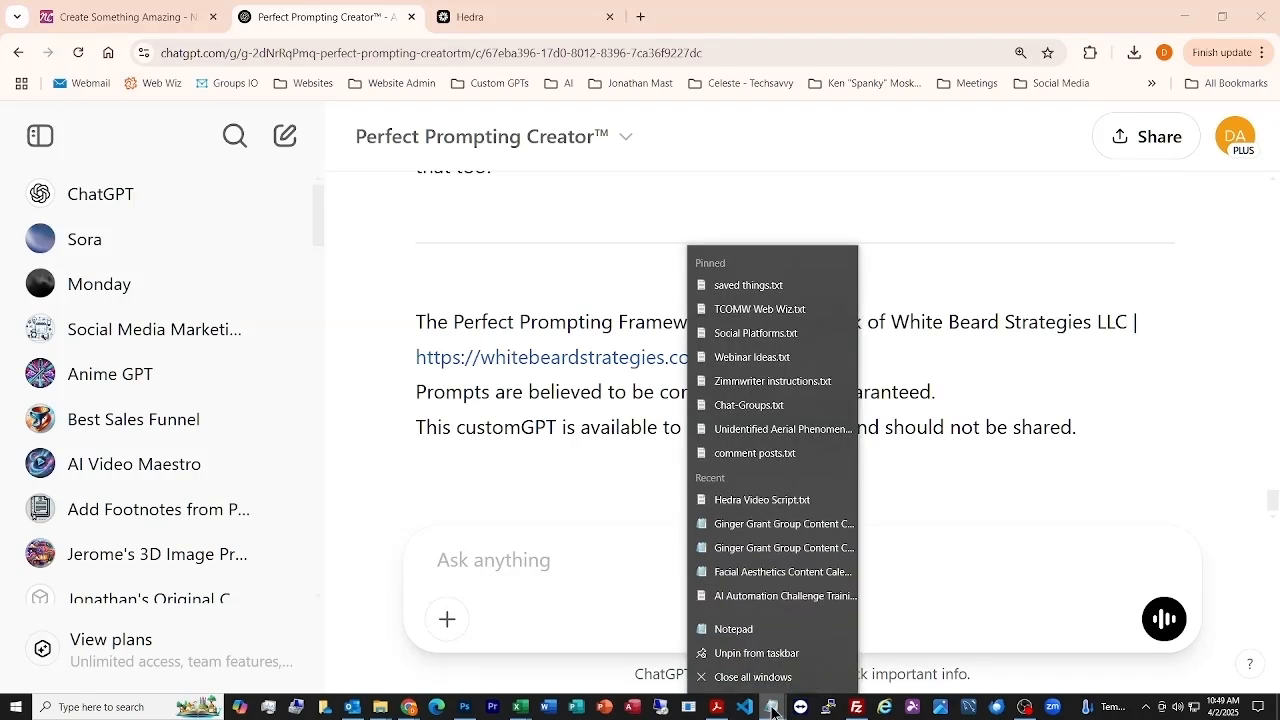
click(740, 629)
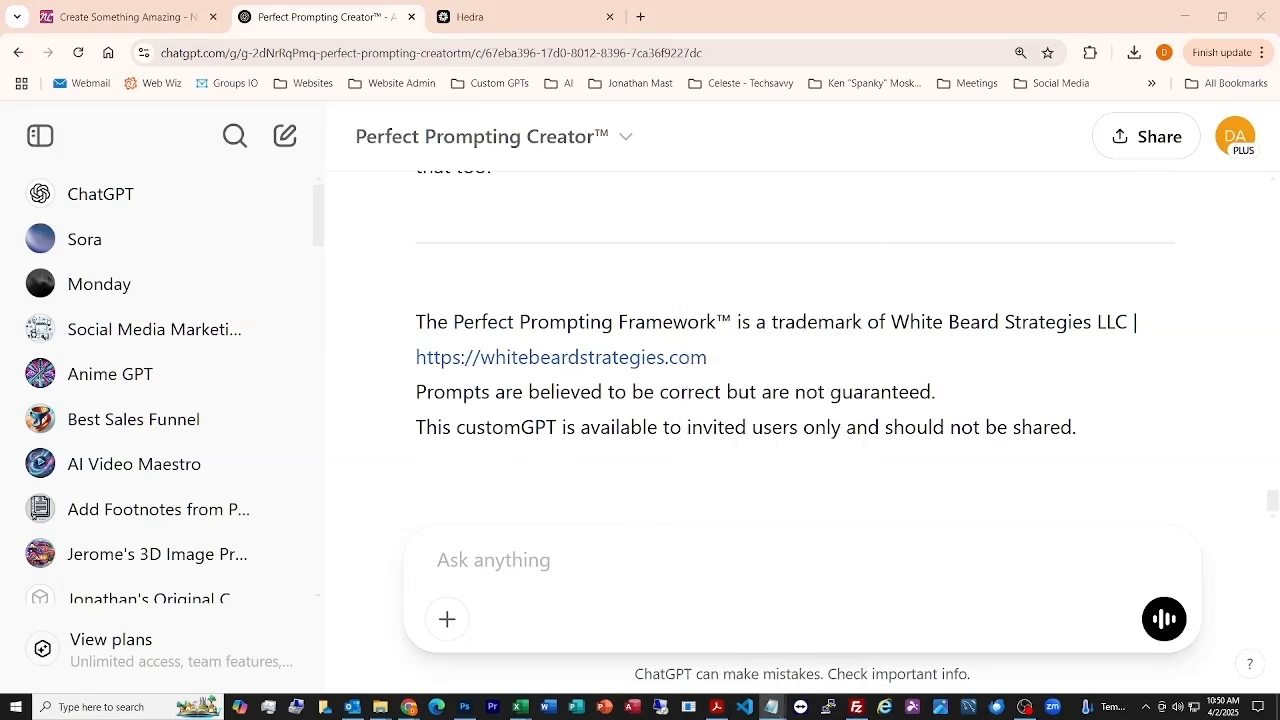
drag(0, 95, 657, 28)
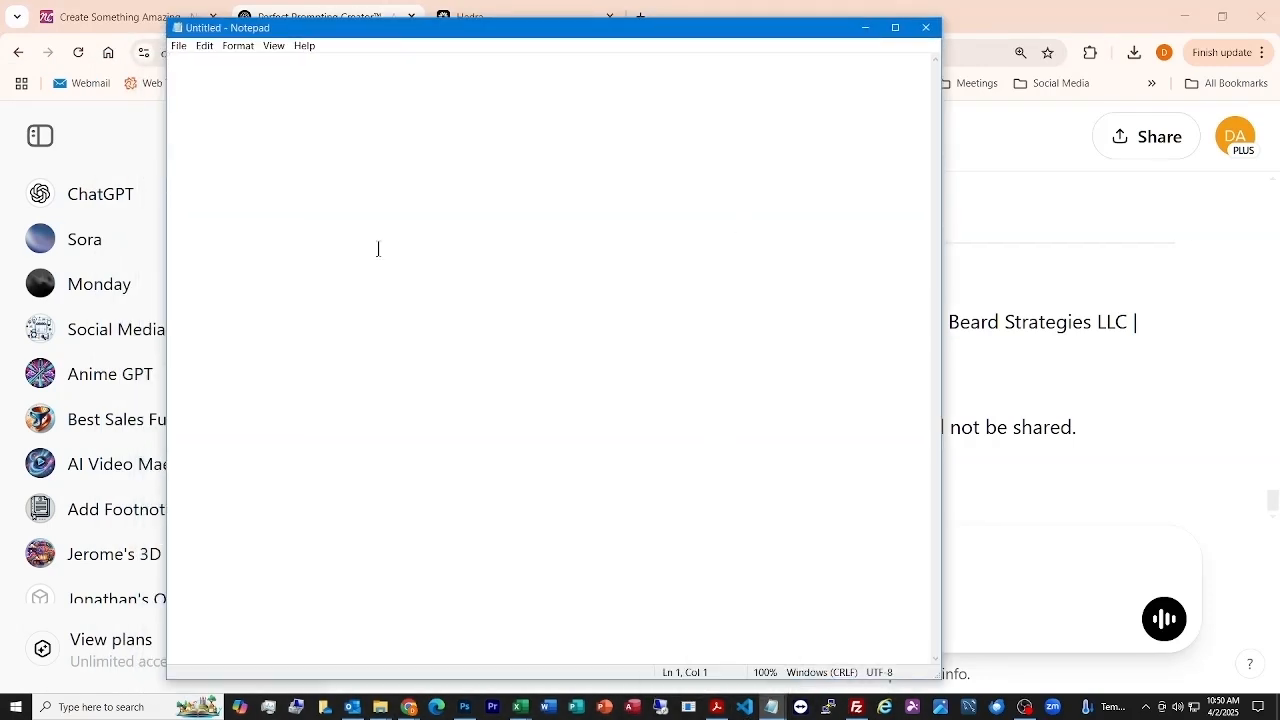
key(ctrl+v)
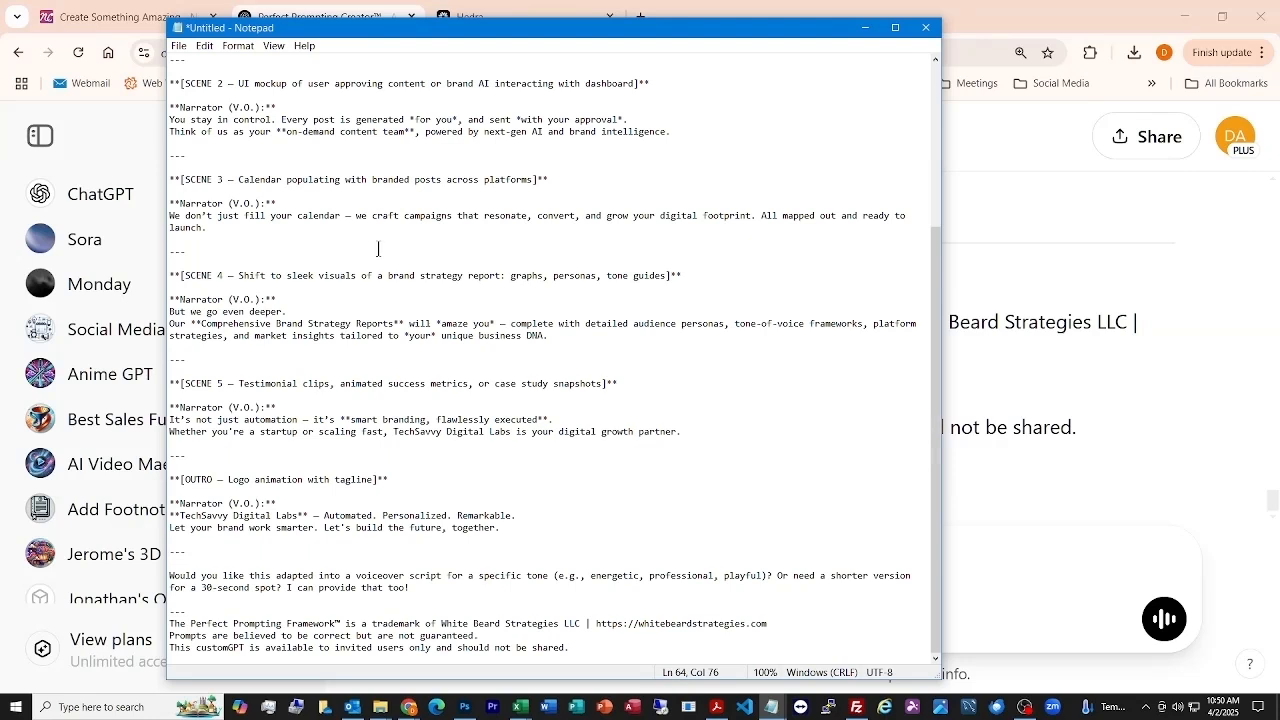
Step: Strip the pasted script to the spoken narration, removing the introduction, scene headings, narrator labels, separators and closing notes
scroll(378, 248, up, 7)
key(ctrl+Home)
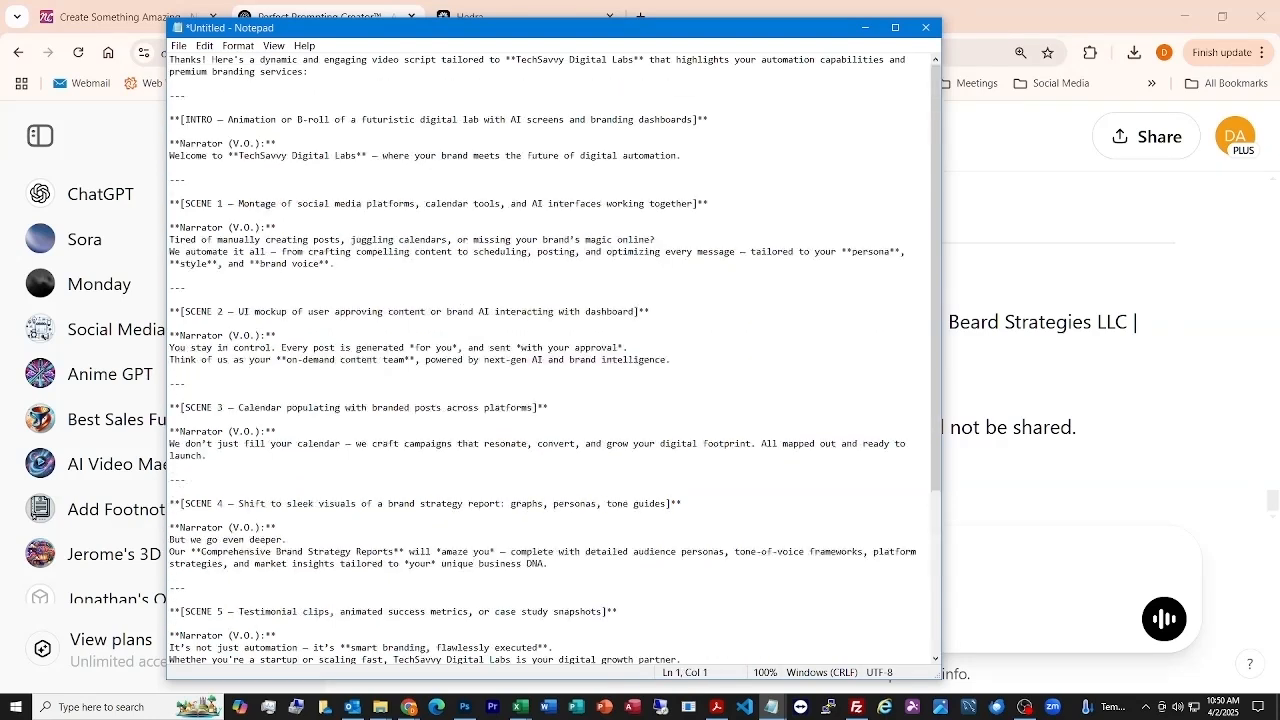
key(shift+Down)
key(shift+Down)
key(shift+Down)
key(shift+Down)
key(shift+Down)
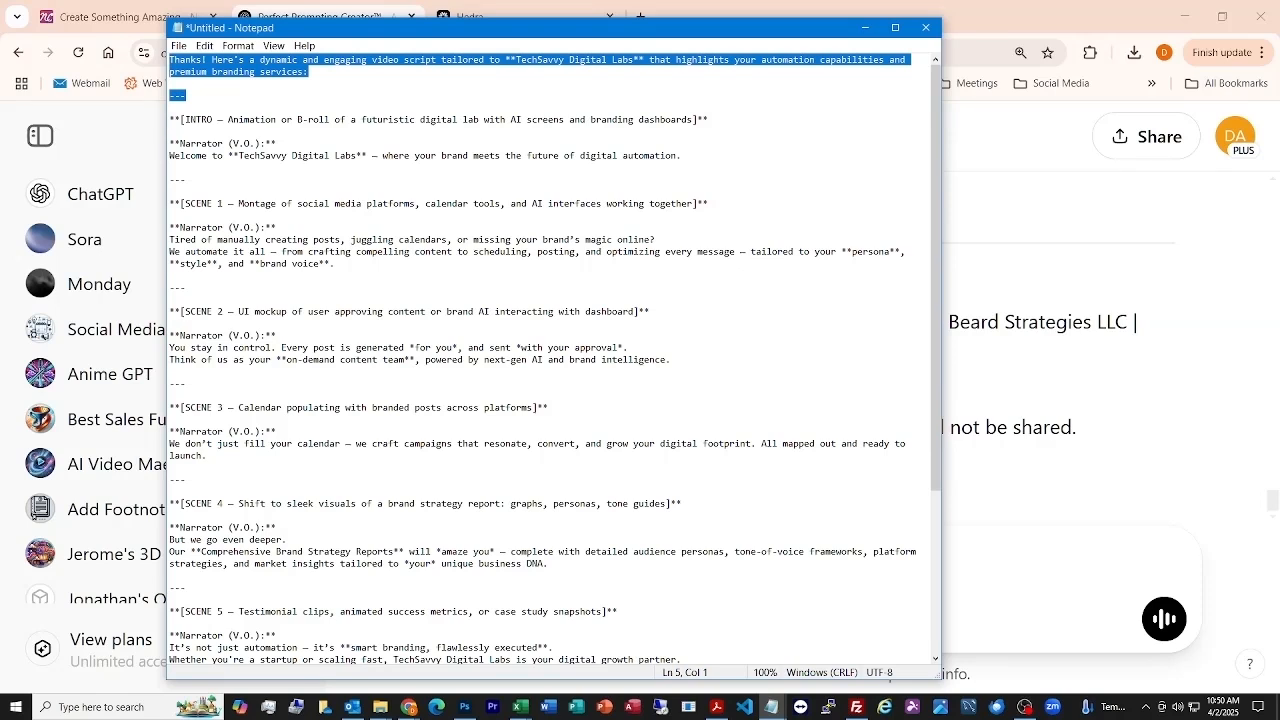
key(shift+Down)
key(shift+Down)
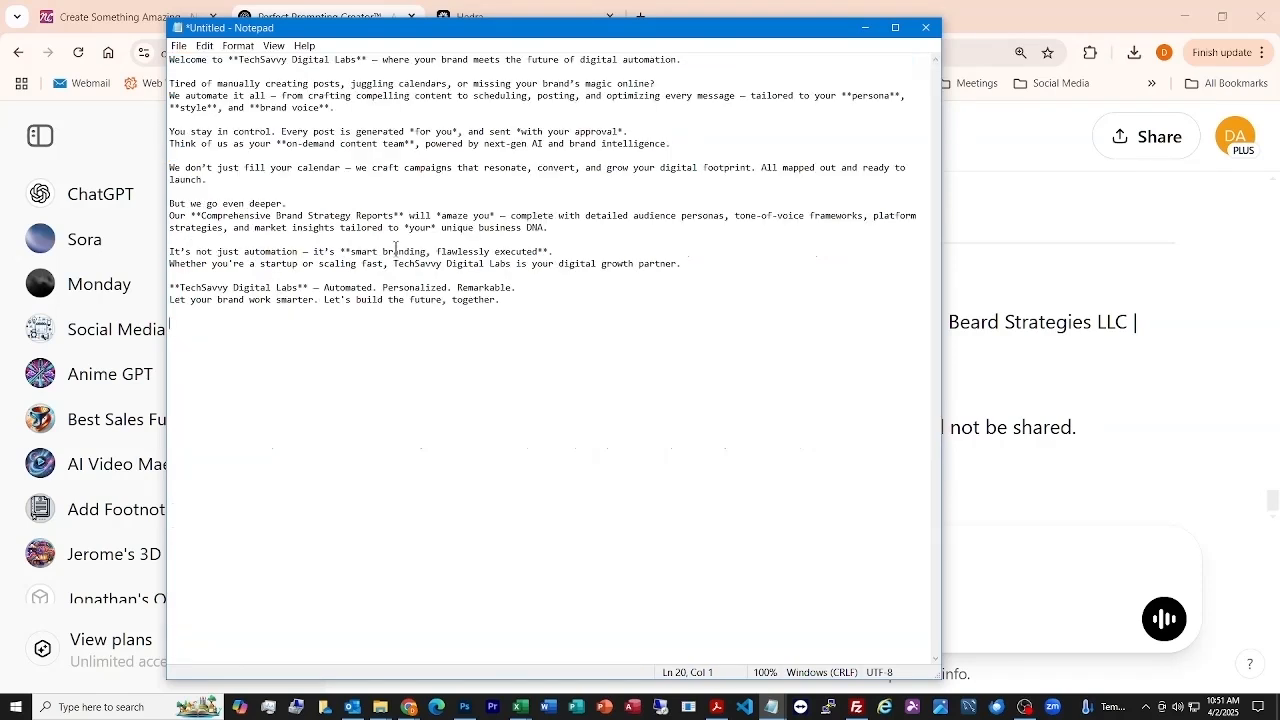
Step: Move the Notepad window to the side of the screen, narrow it to under half the screen width, and zoom its text to 110%
drag(606, 38, 450, 34)
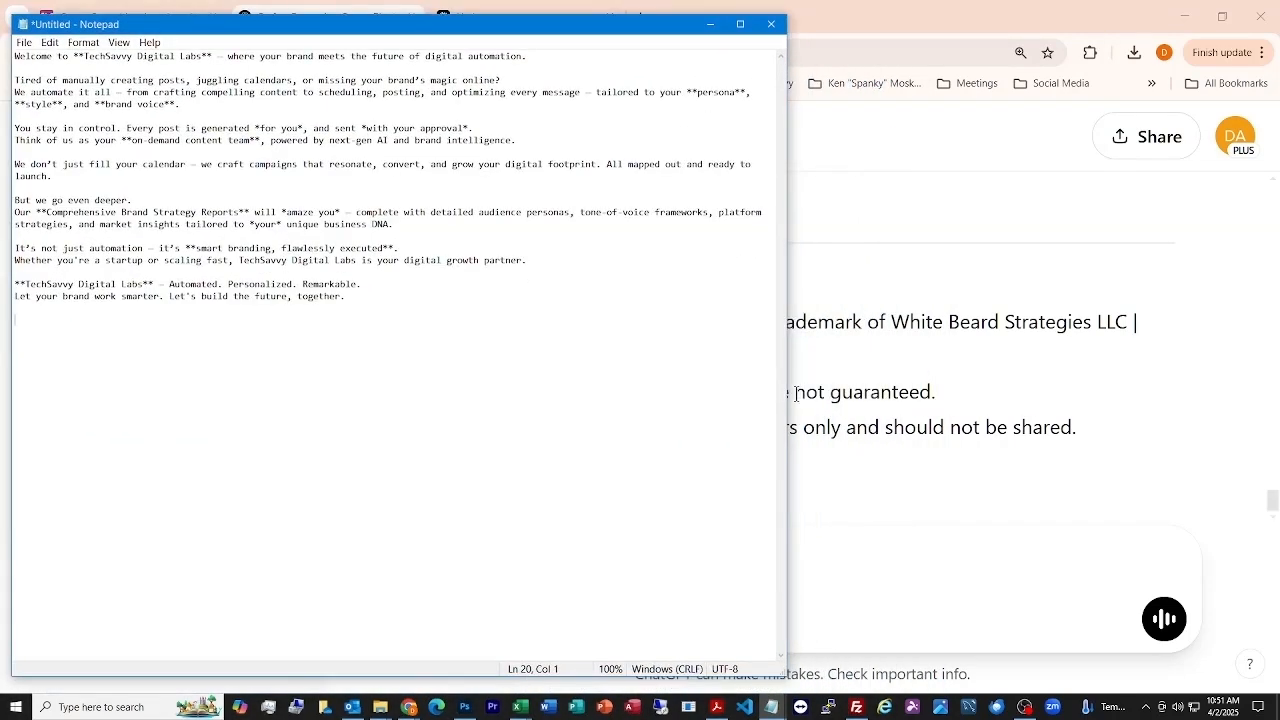
drag(787, 392, 564, 374)
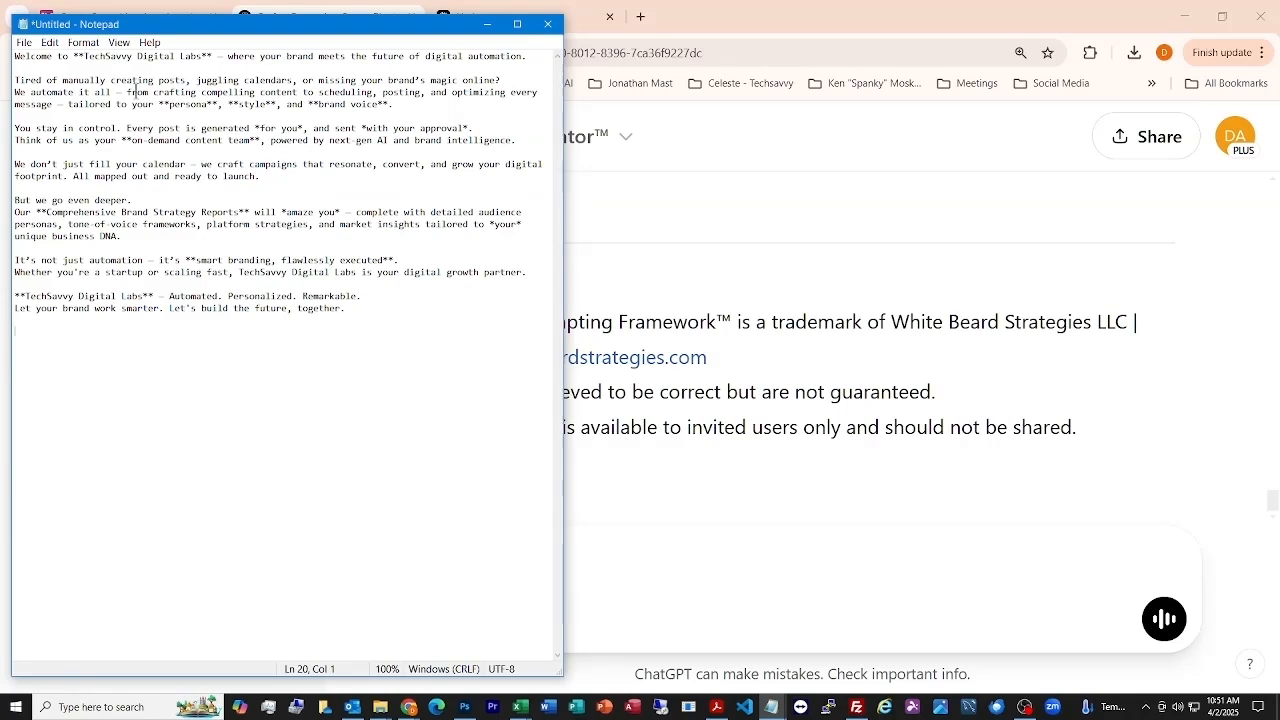
click(121, 43)
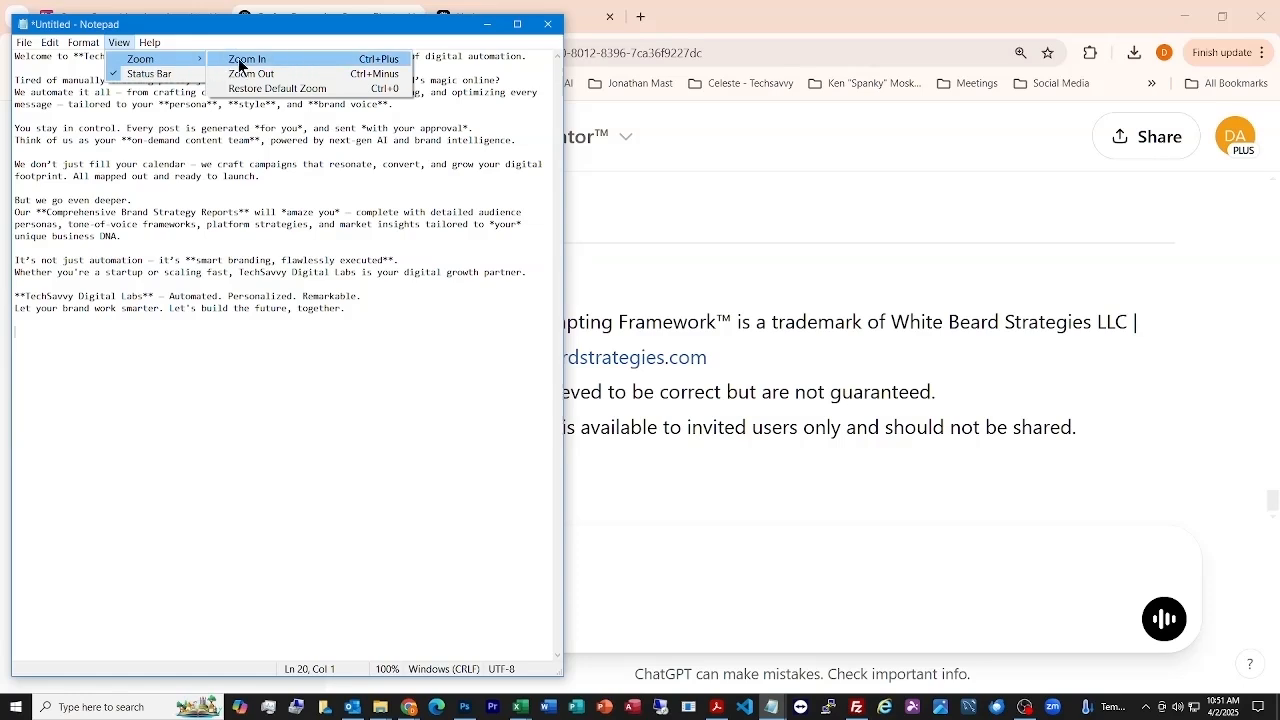
click(245, 60)
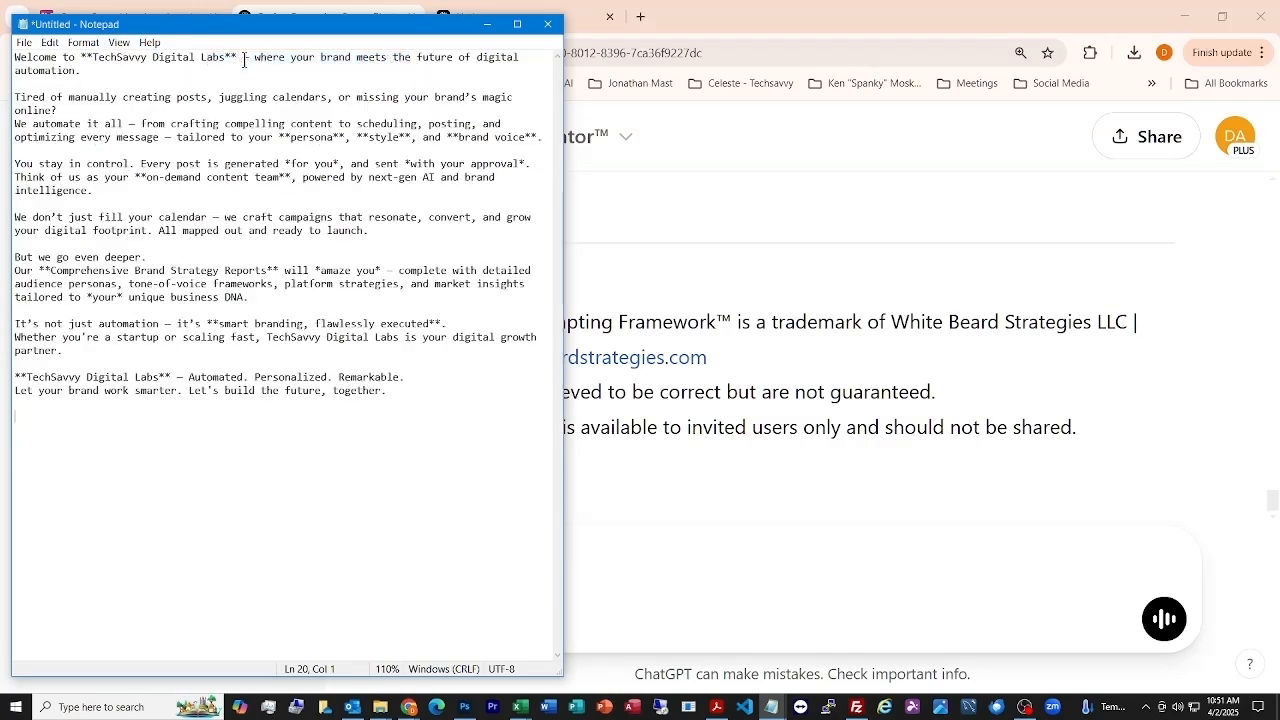
Step: Enlarge the narration text in Notepad to 140% zoom
click(119, 43)
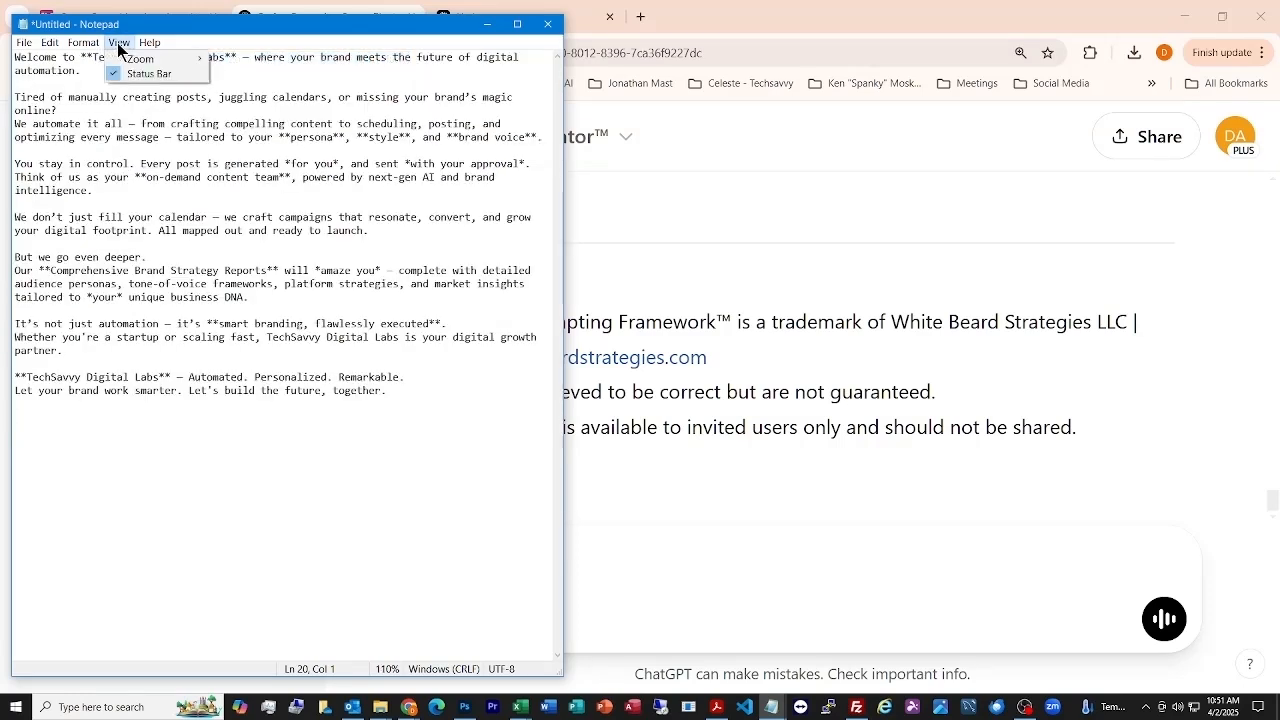
mouse_move(140, 62)
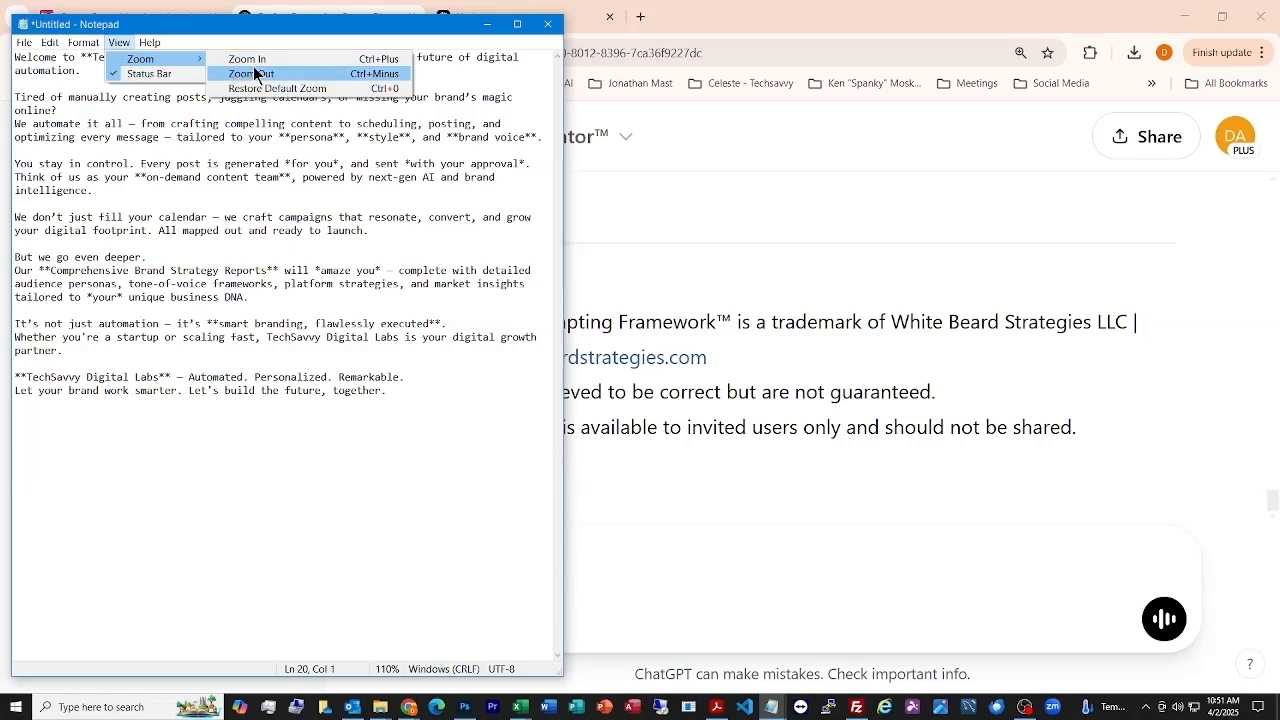
key(Escape)
key(Escape)
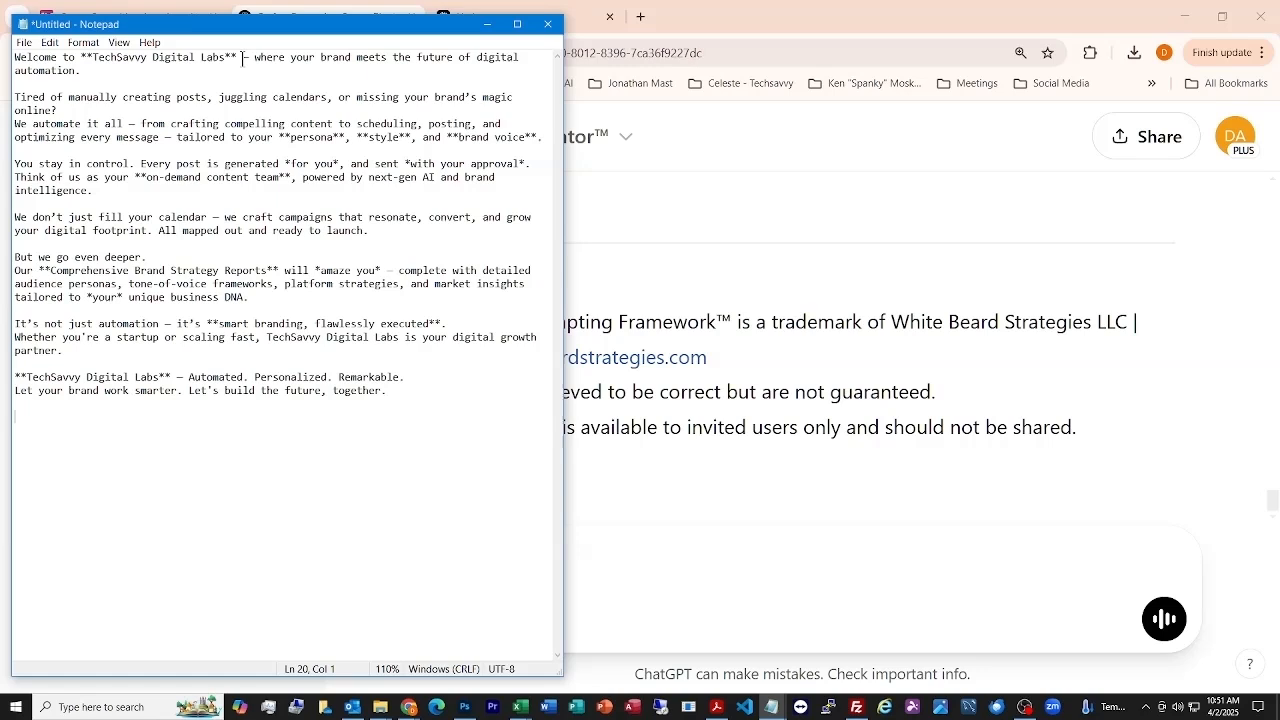
key(ctrl+plus)
key(ctrl+plus)
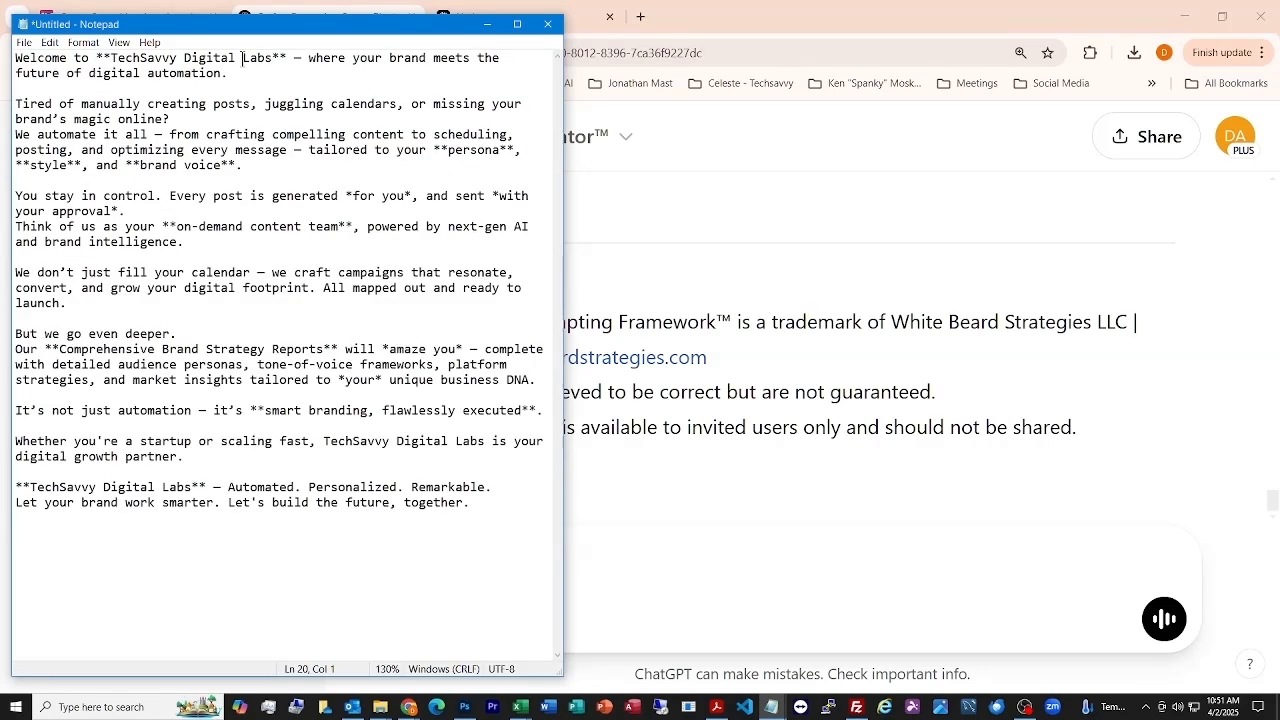
key(ctrl+plus)
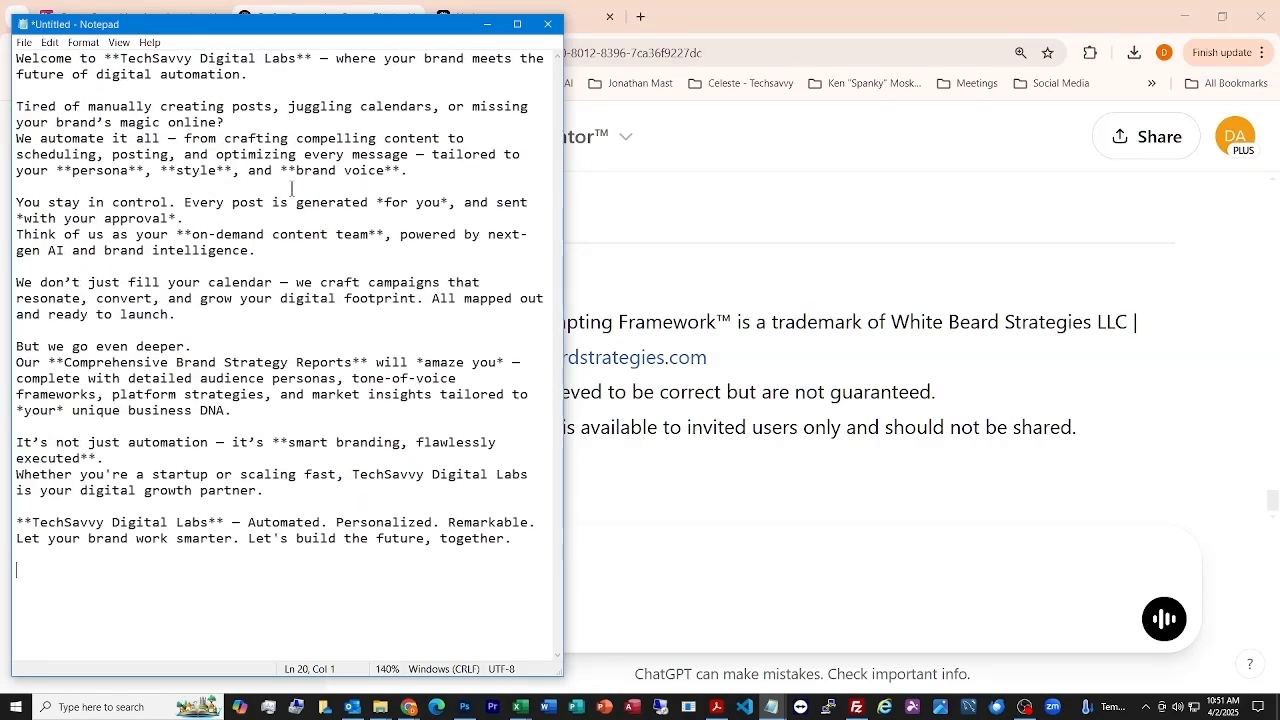
Step: Shrink the browser window, place it beside the Notepad script, and switch to Hedra's audio recording dialog
click(822, 16)
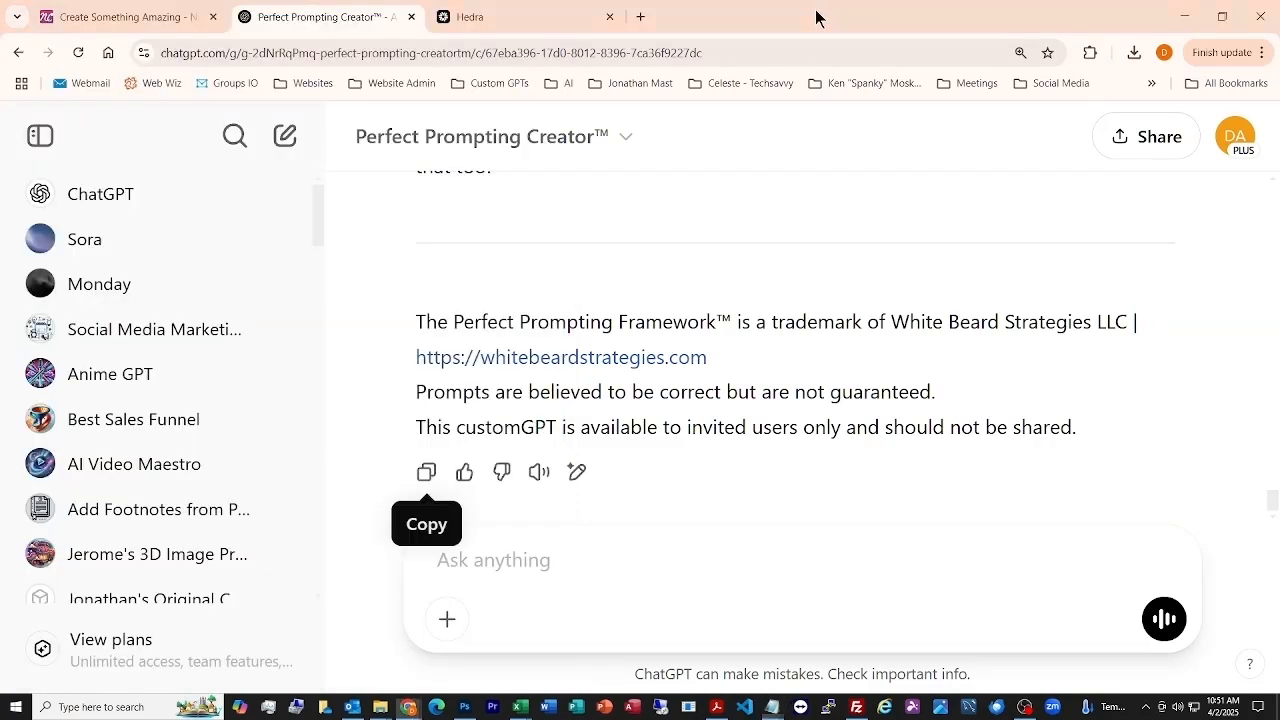
click(1222, 16)
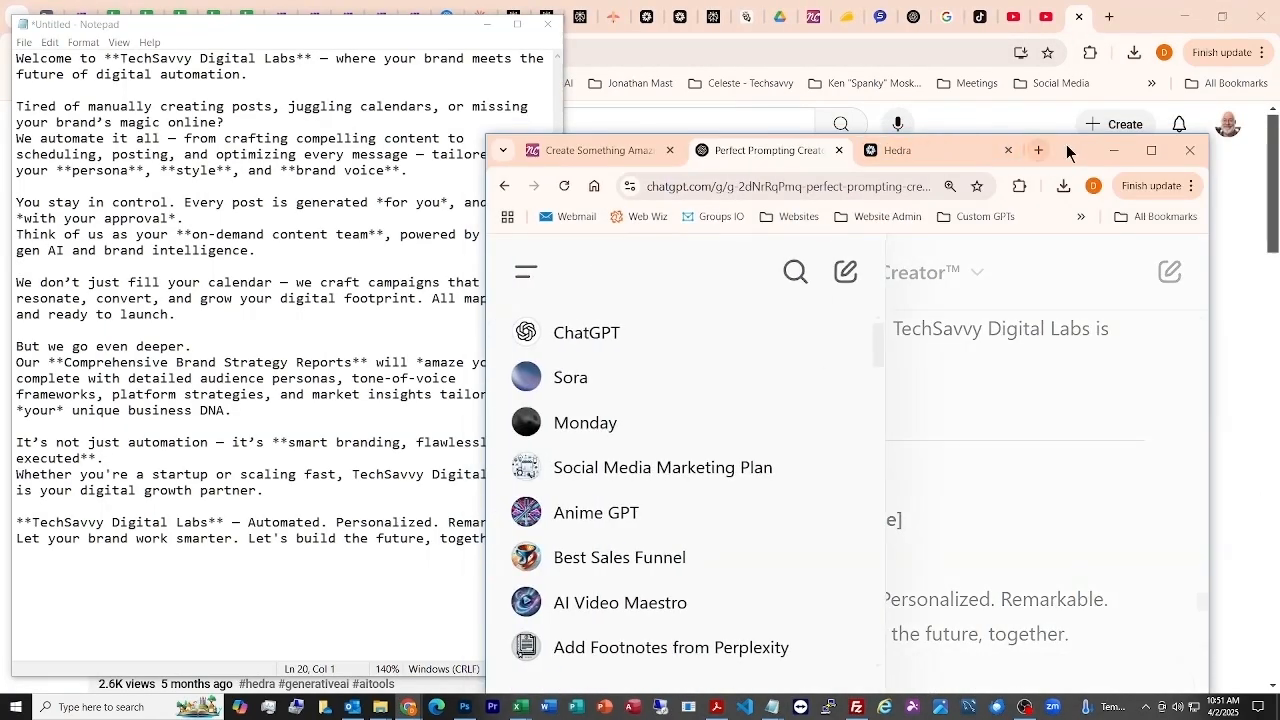
drag(1070, 149, 1152, 27)
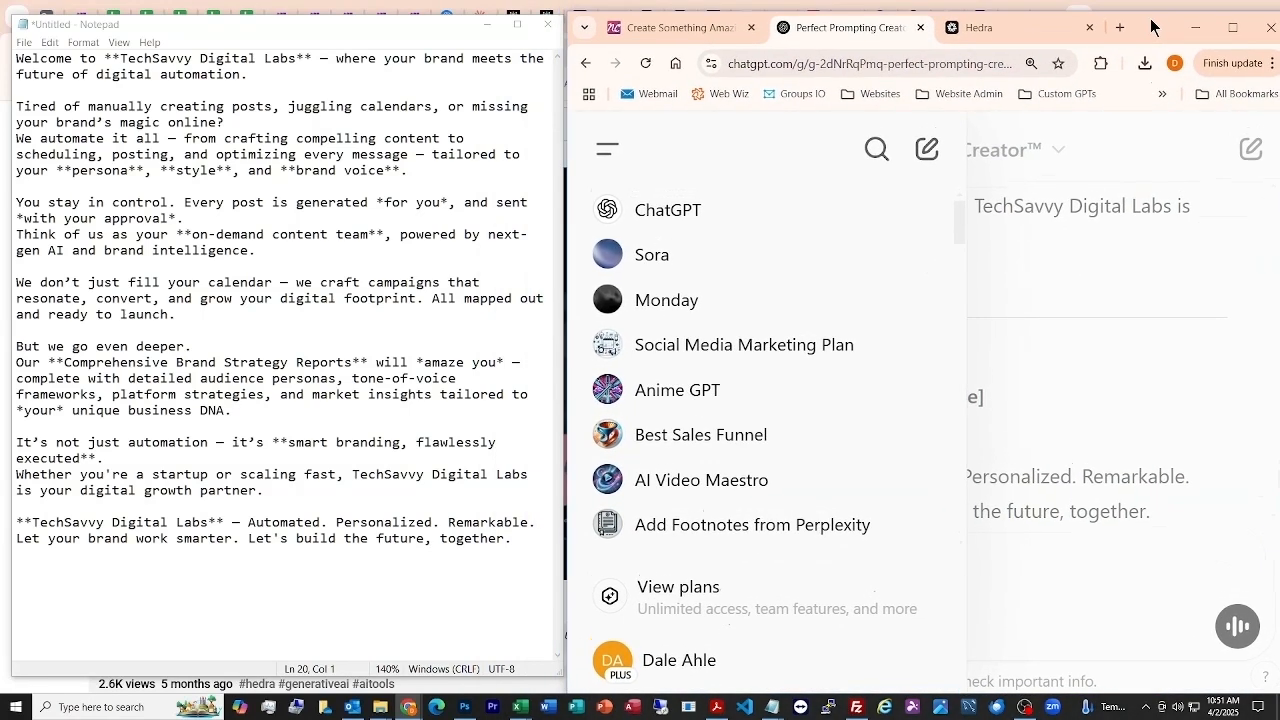
click(987, 32)
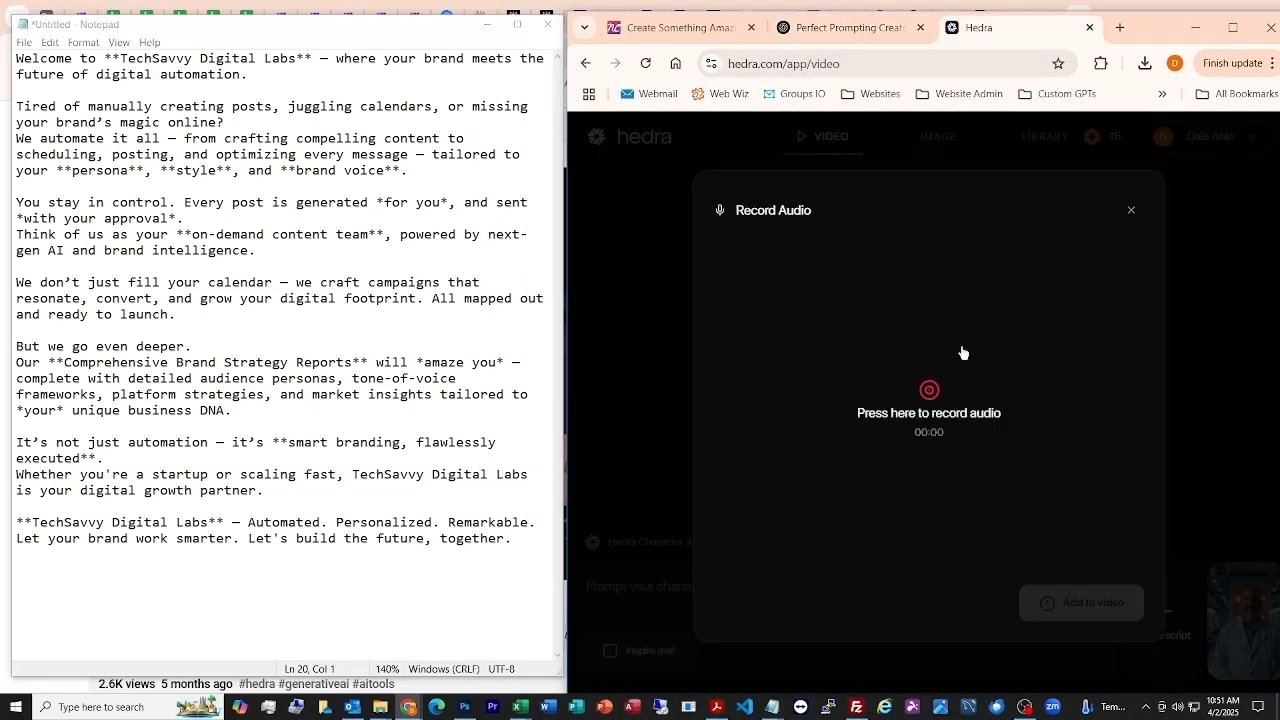
Step: Record a narration take of about 22 seconds, play it back, and trim its end to 19.90 seconds
click(929, 391)
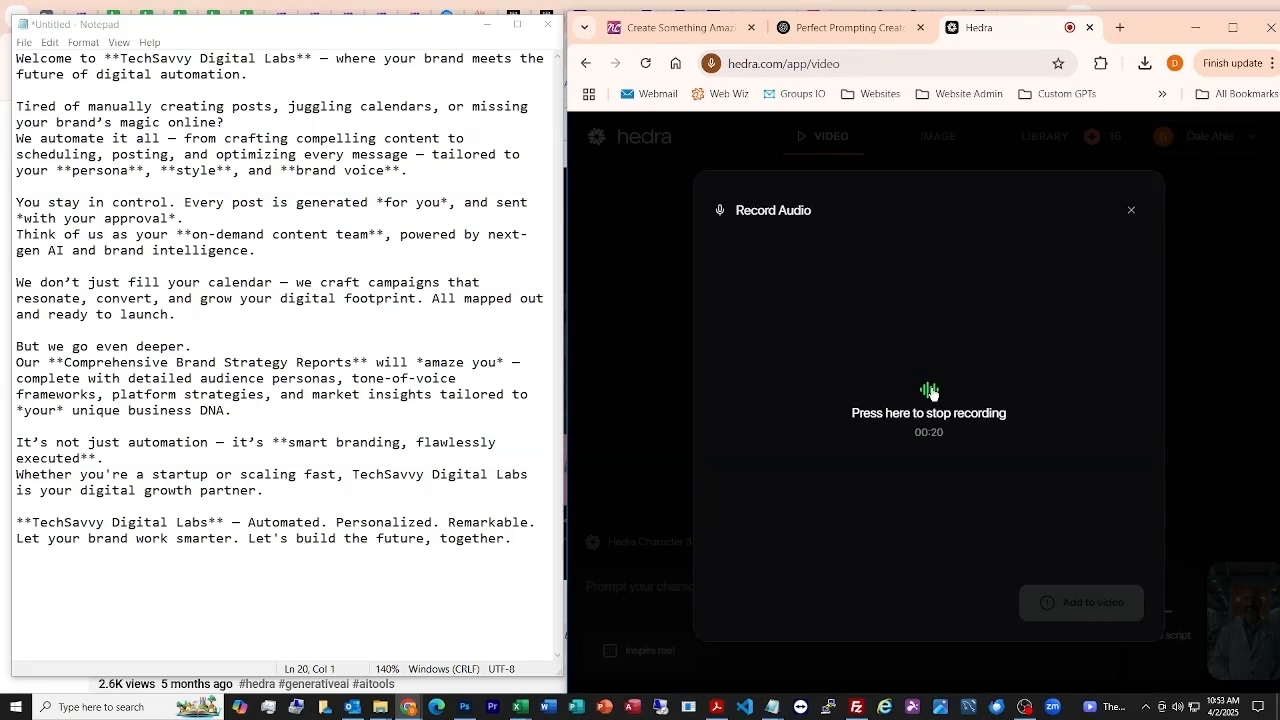
click(930, 391)
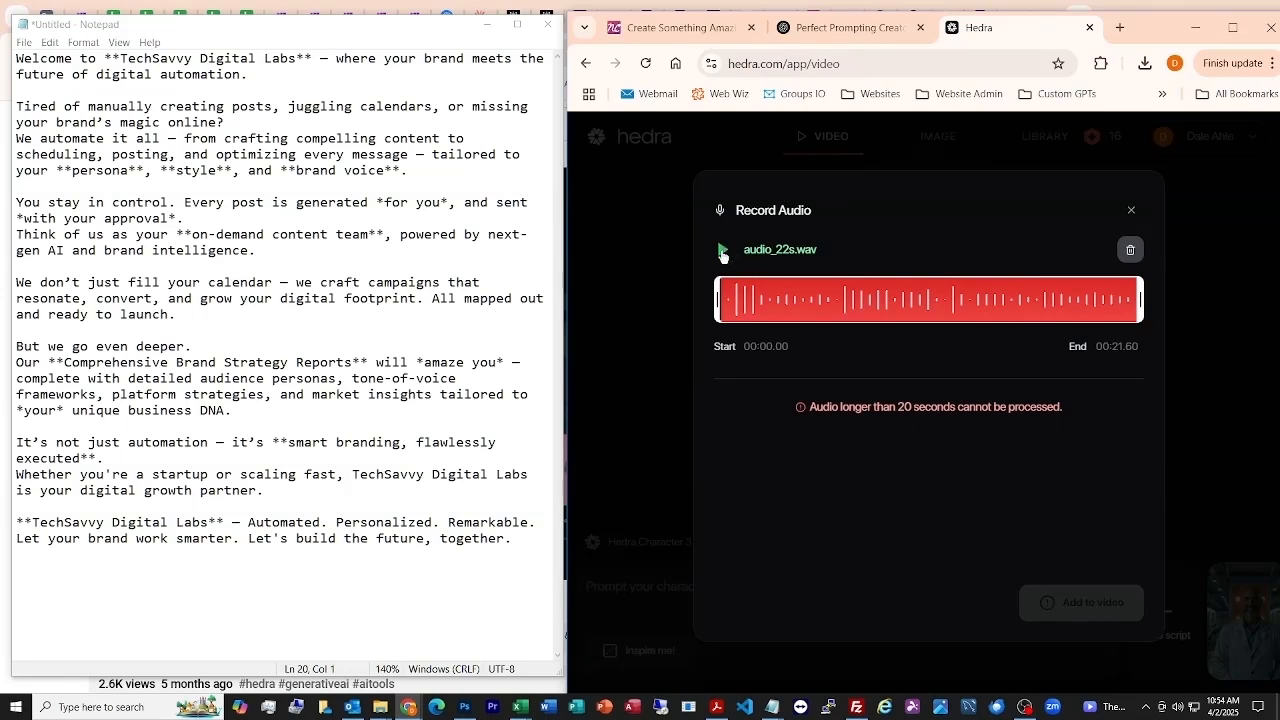
click(722, 252)
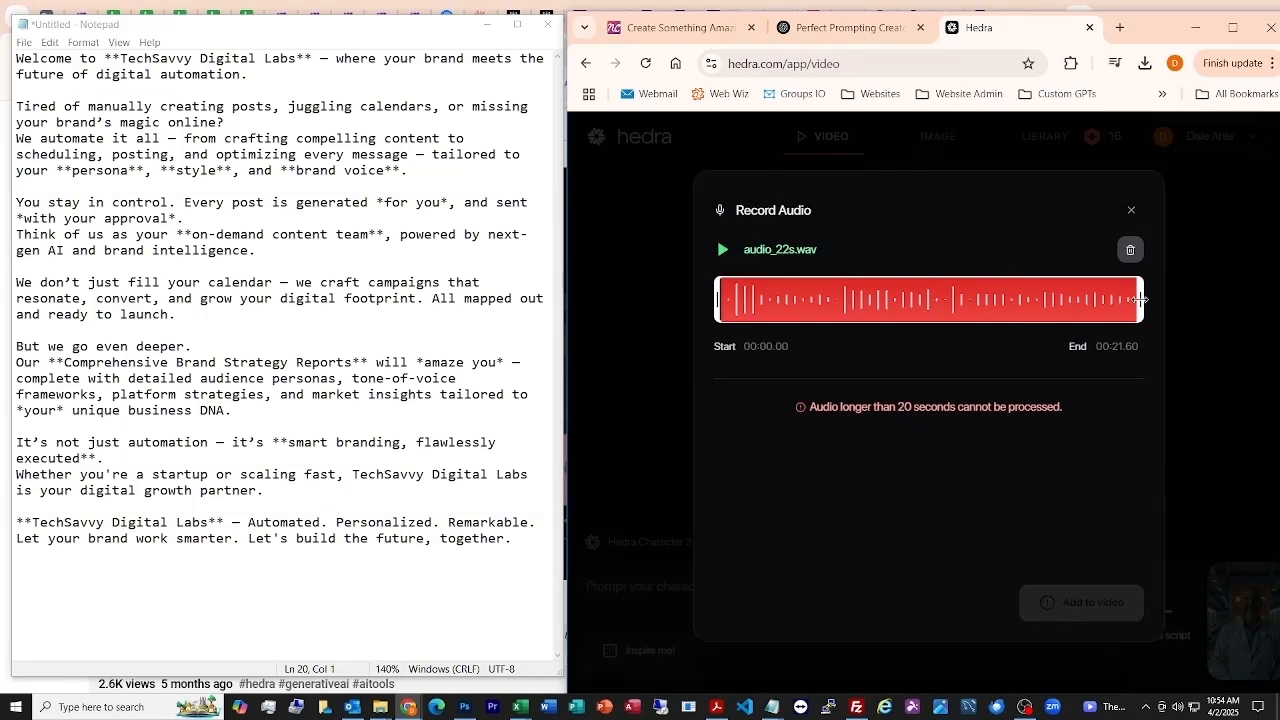
drag(1141, 298, 1108, 296)
drag(717, 304, 686, 303)
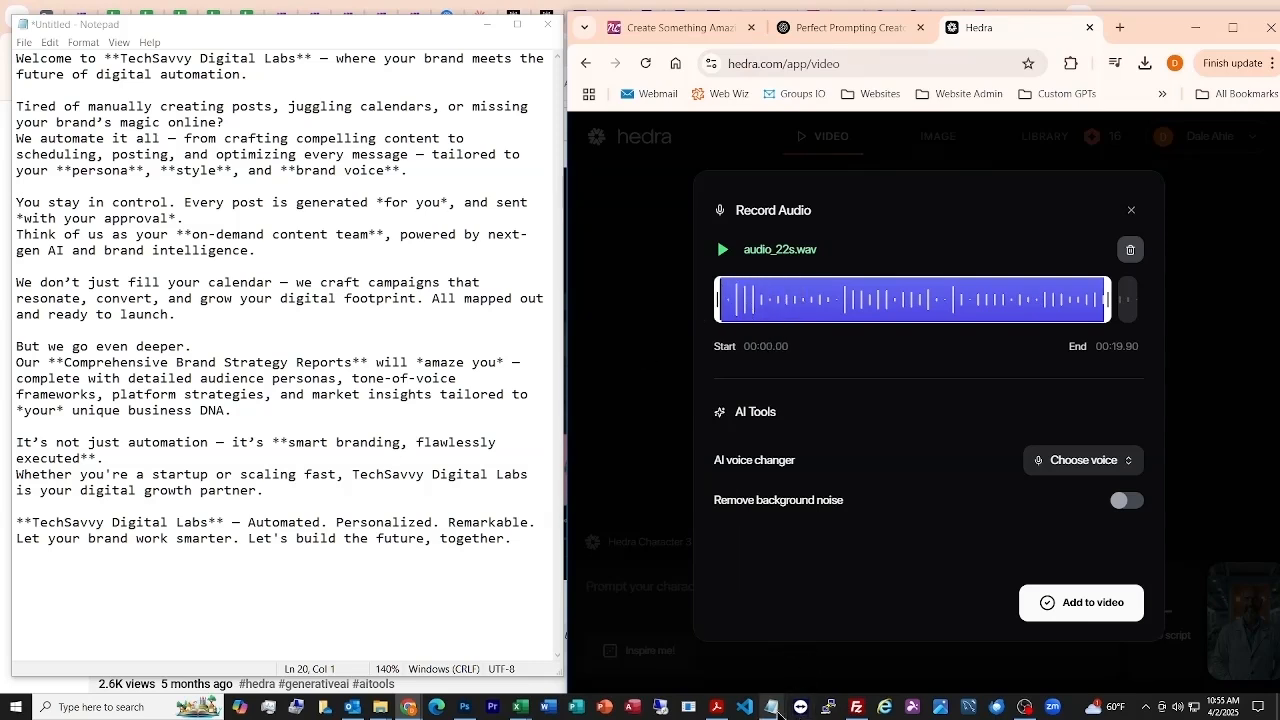
Step: Bring up Hedra Video Script.txt in Notepad beside the browser and look through its short script segments
mouse_move(775, 711)
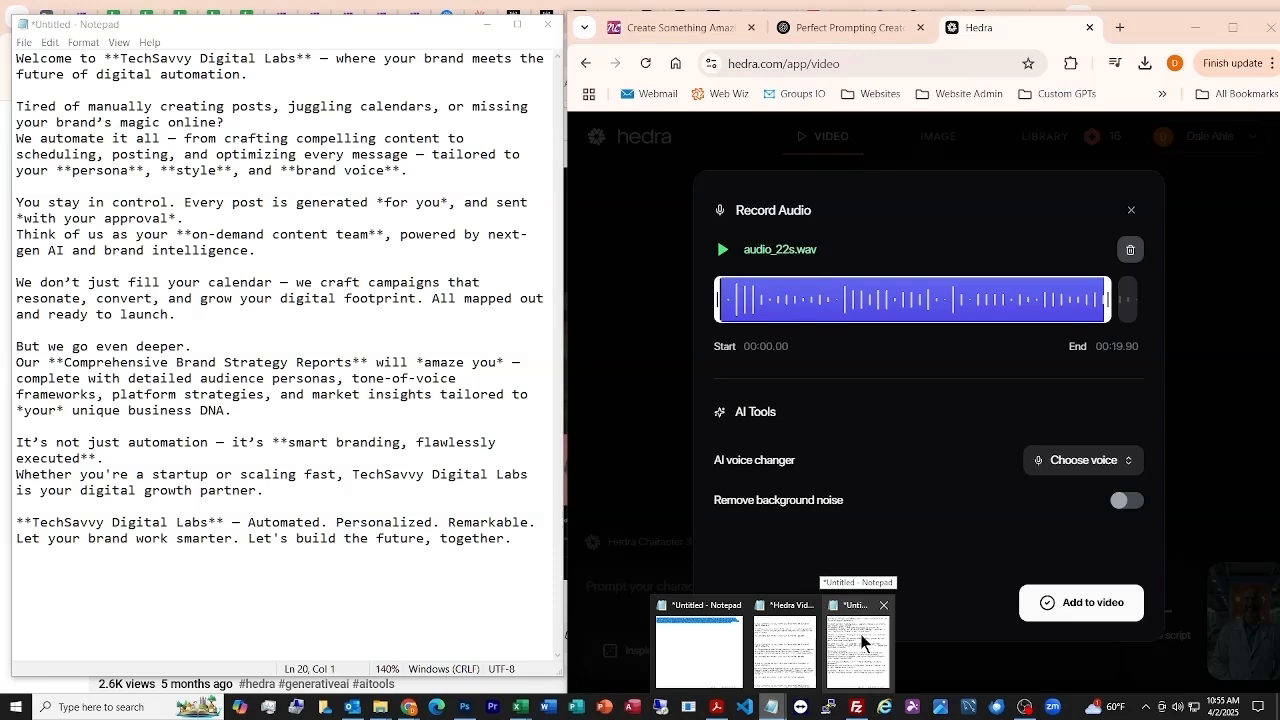
click(790, 650)
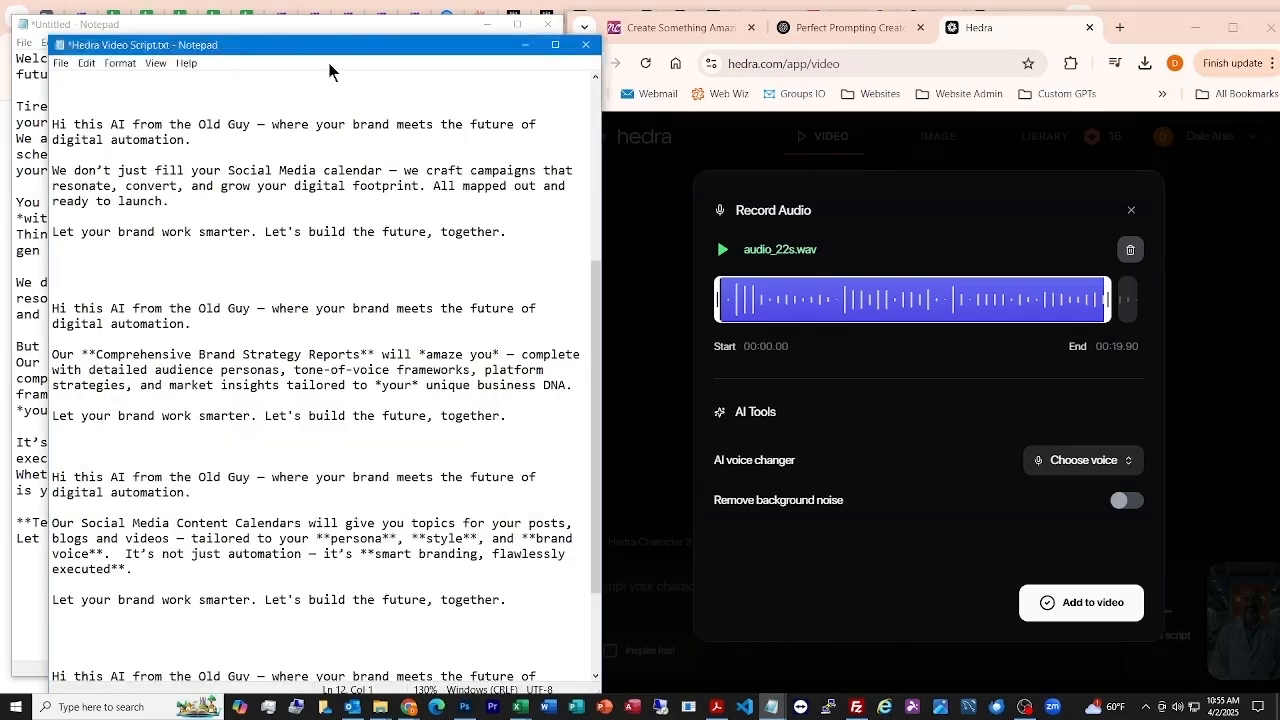
drag(329, 51, 296, 28)
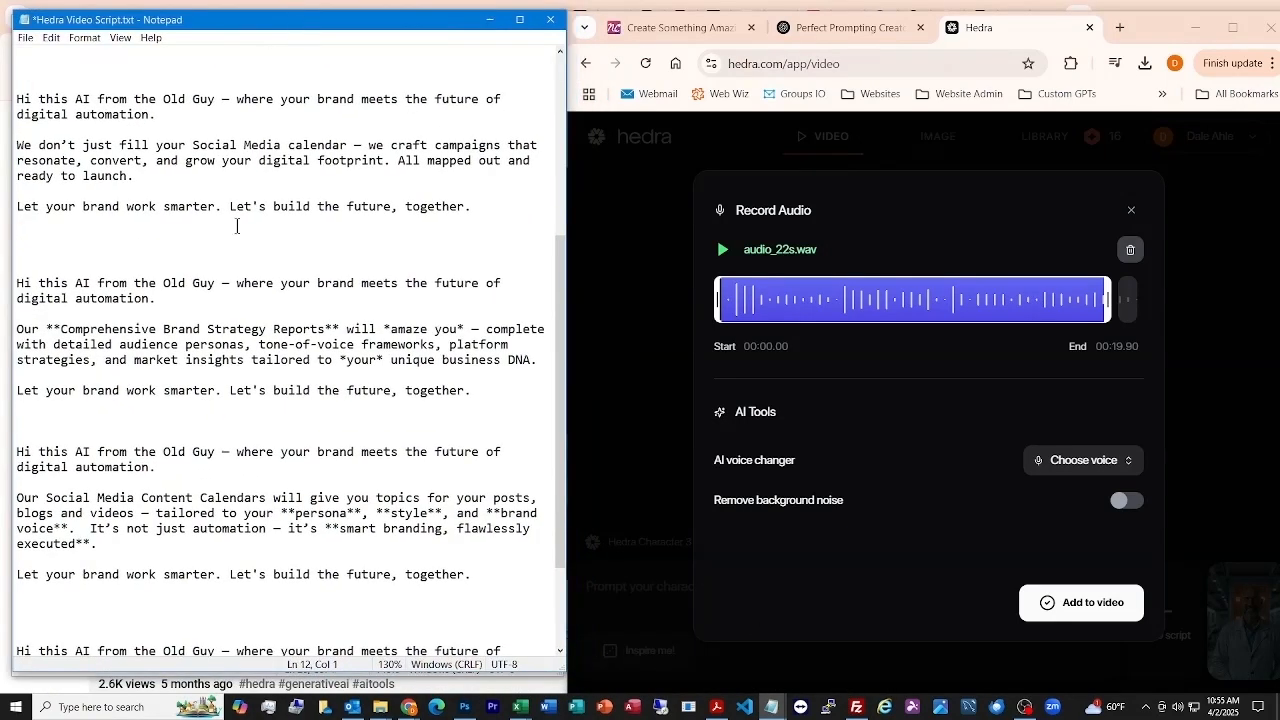
scroll(237, 226, down, 3)
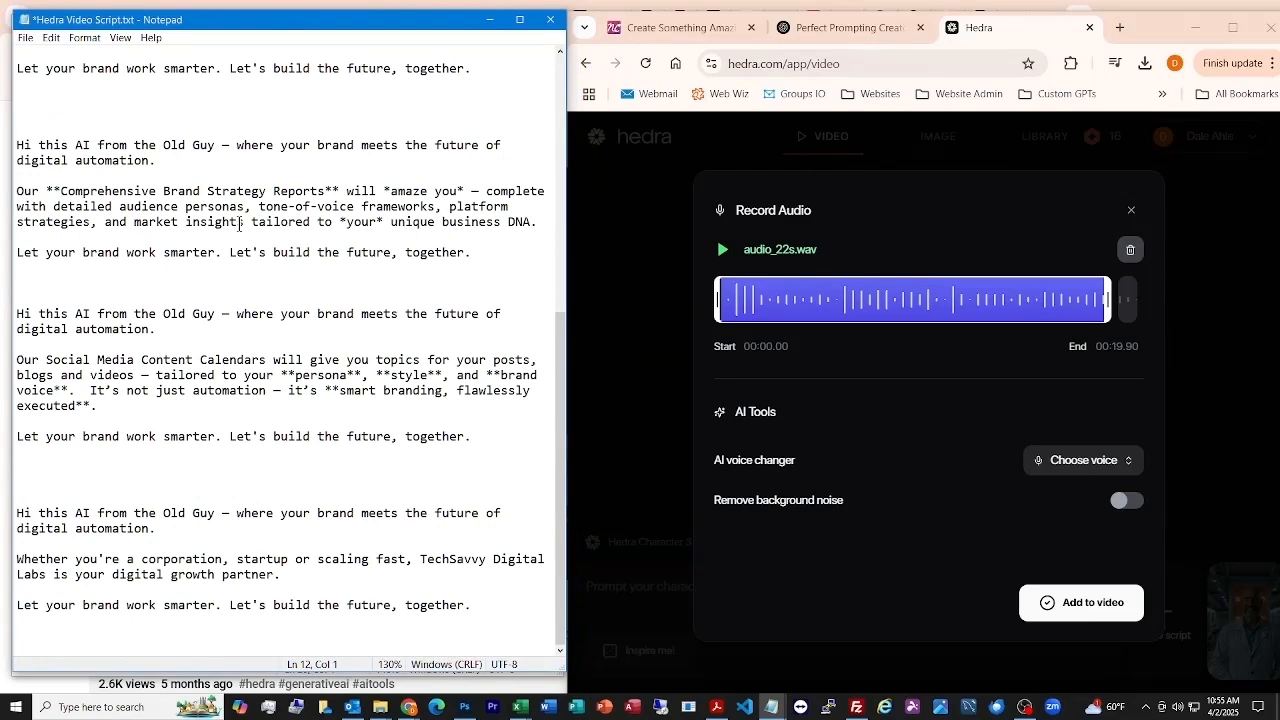
scroll(239, 224, up, 10)
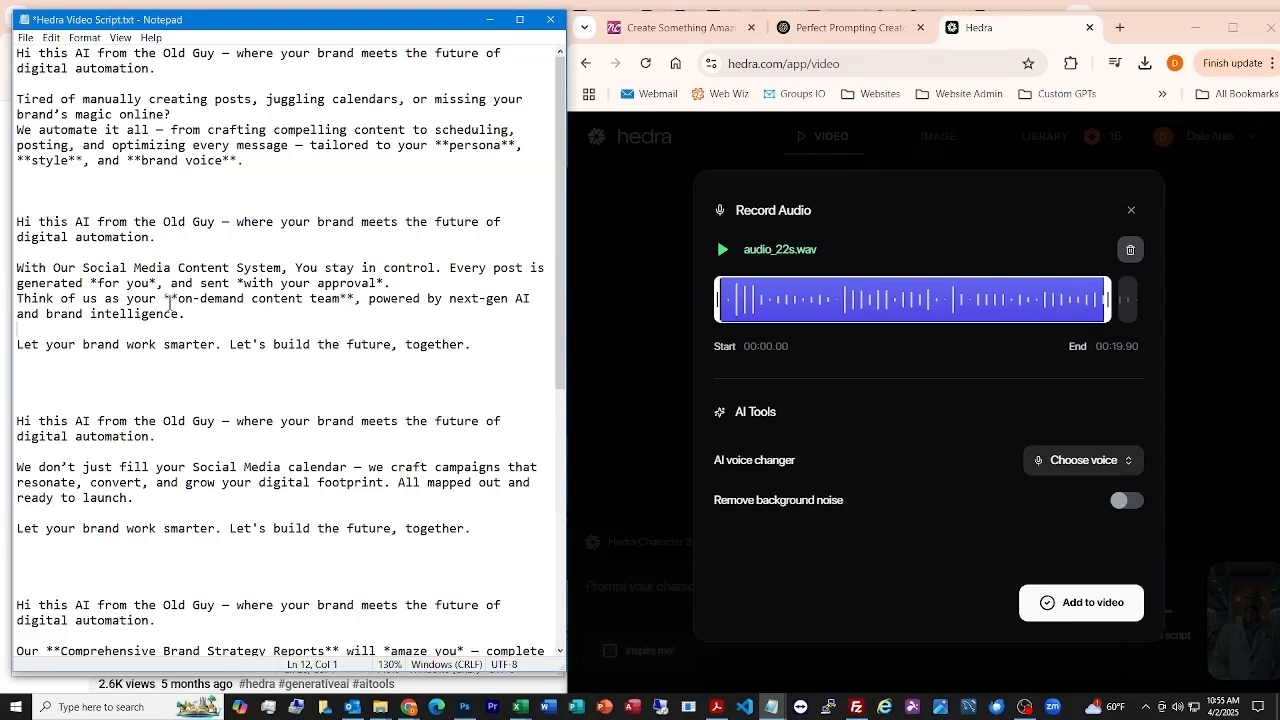
scroll(170, 305, down, 2)
scroll(165, 350, down, 4)
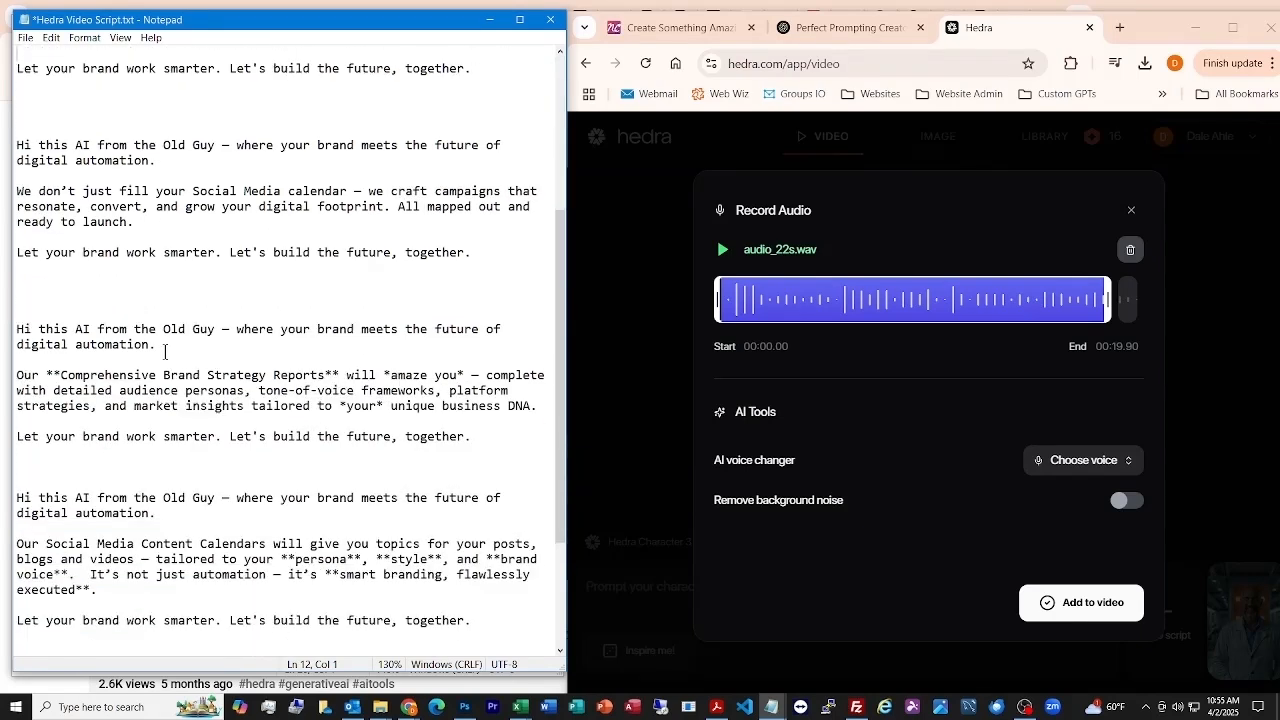
scroll(165, 351, down, 4)
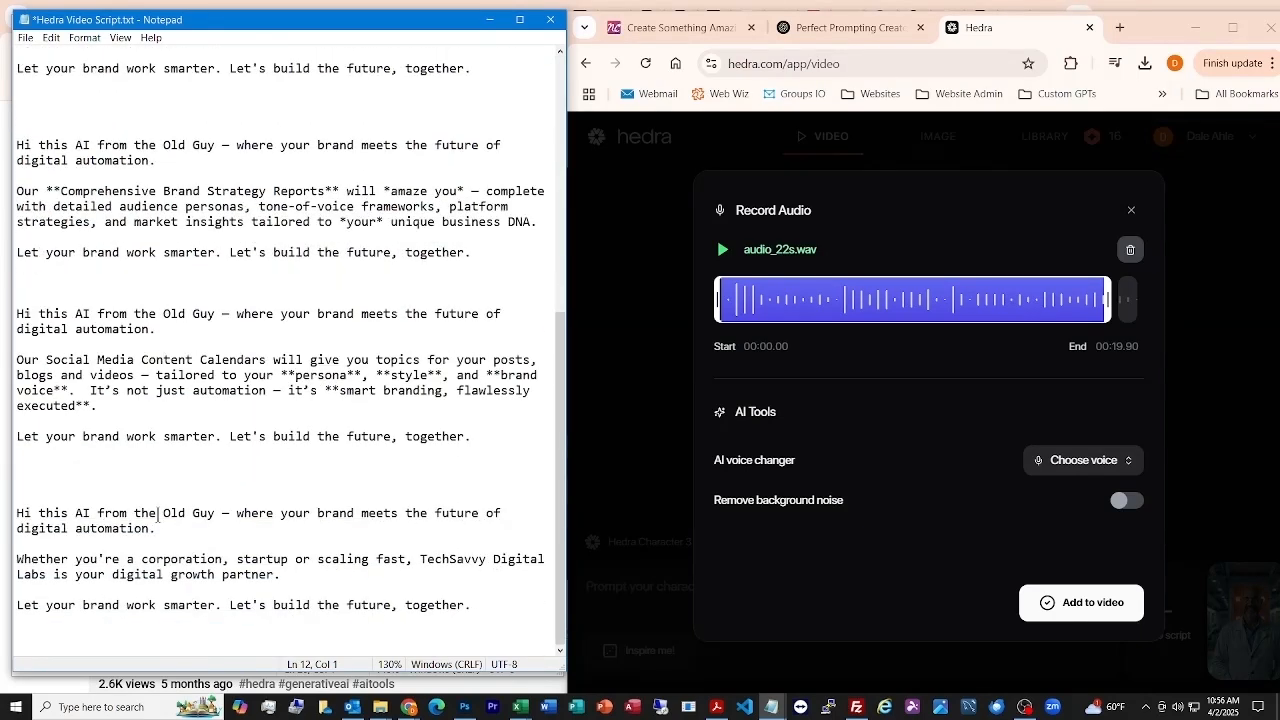
scroll(157, 520, up, 10)
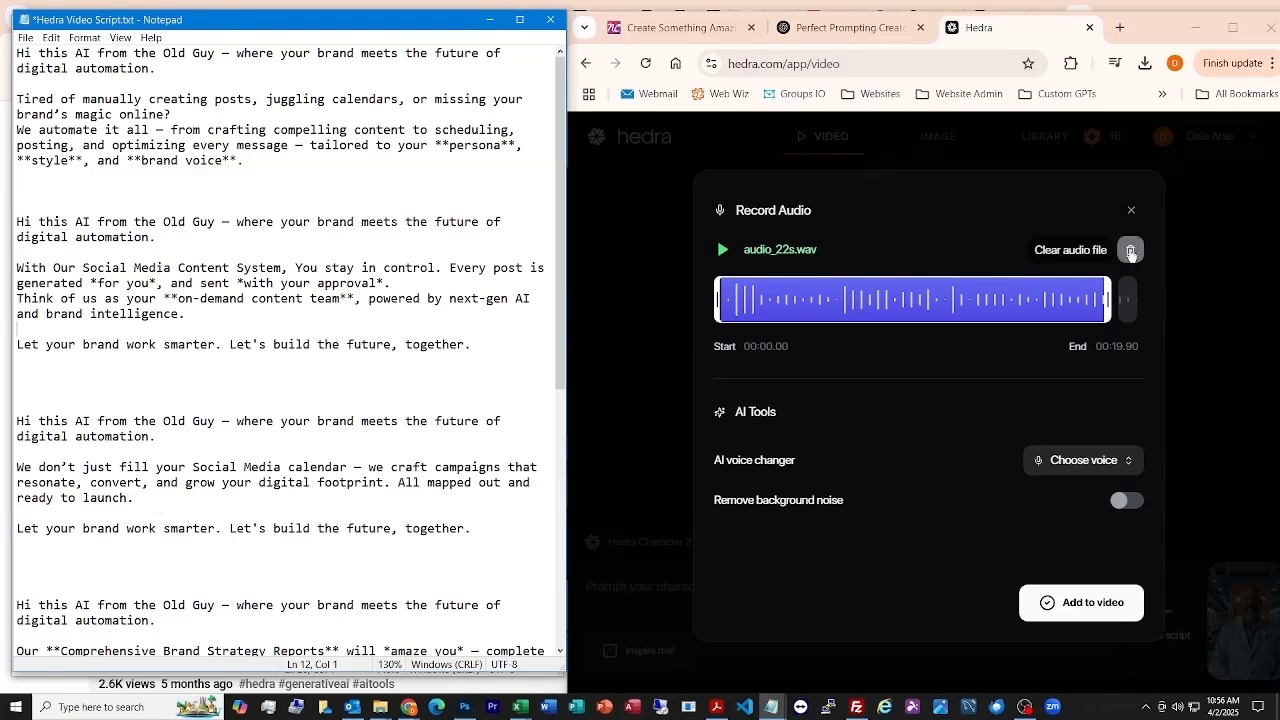
Step: Clear the trimmed recording and record a new narration take of about 20 seconds
click(1131, 252)
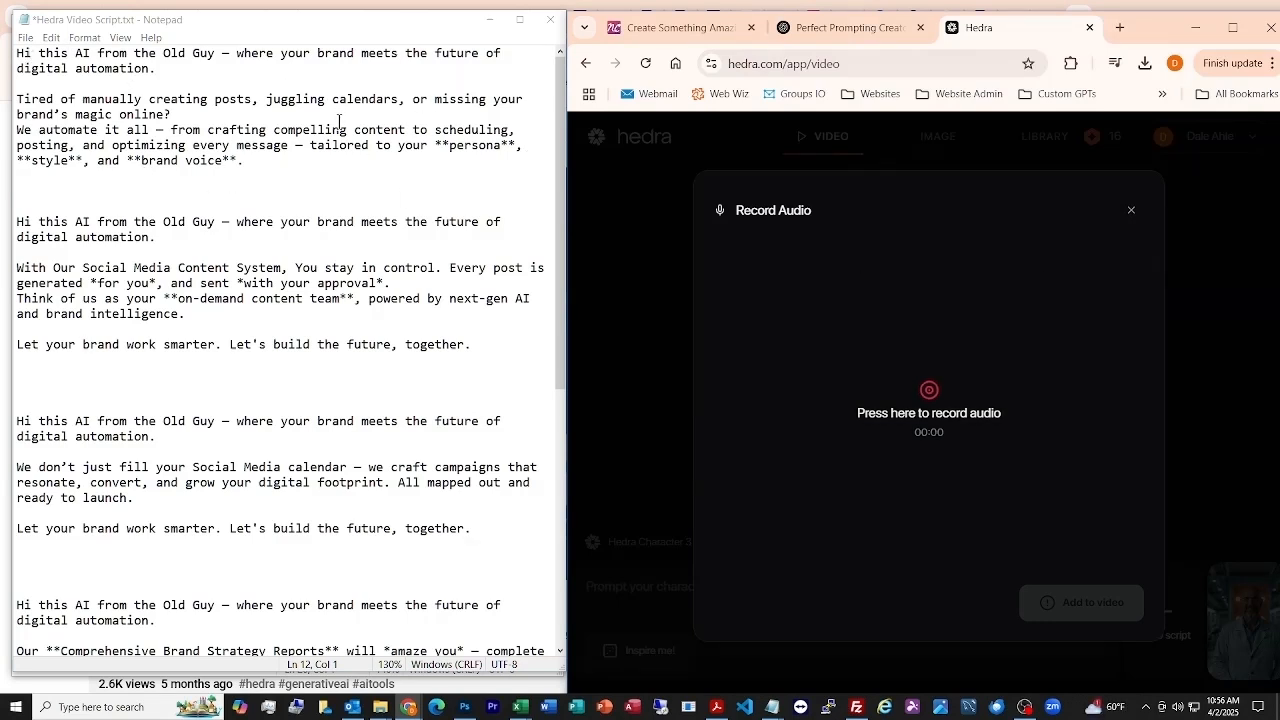
click(929, 393)
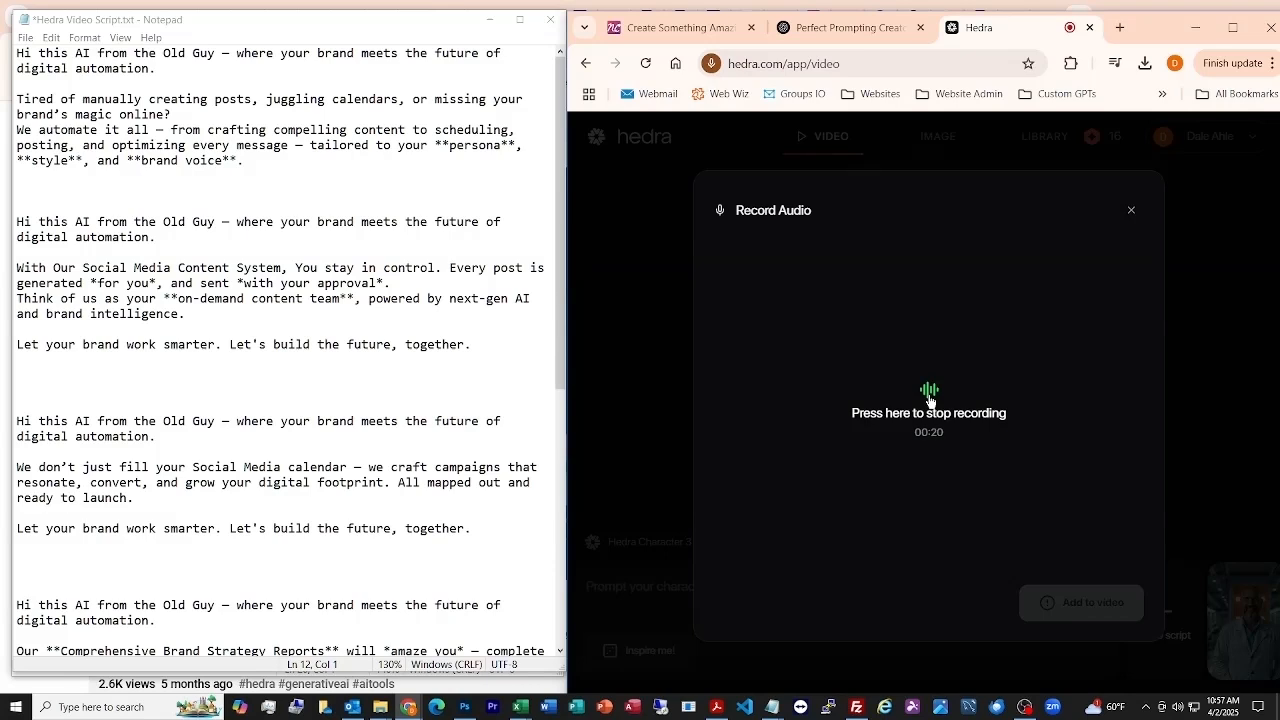
click(929, 398)
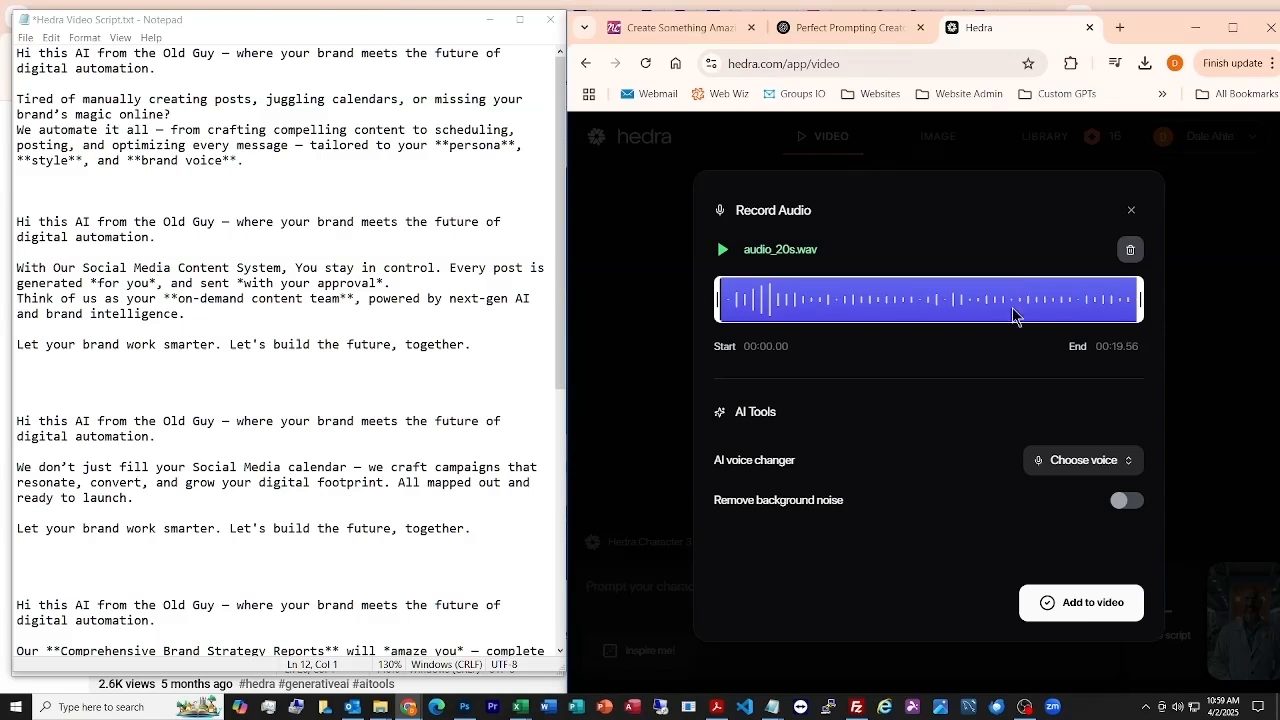
Step: Browse the voices offered by the AI voice changer without choosing one
click(1084, 462)
scroll(1129, 280, up, 3)
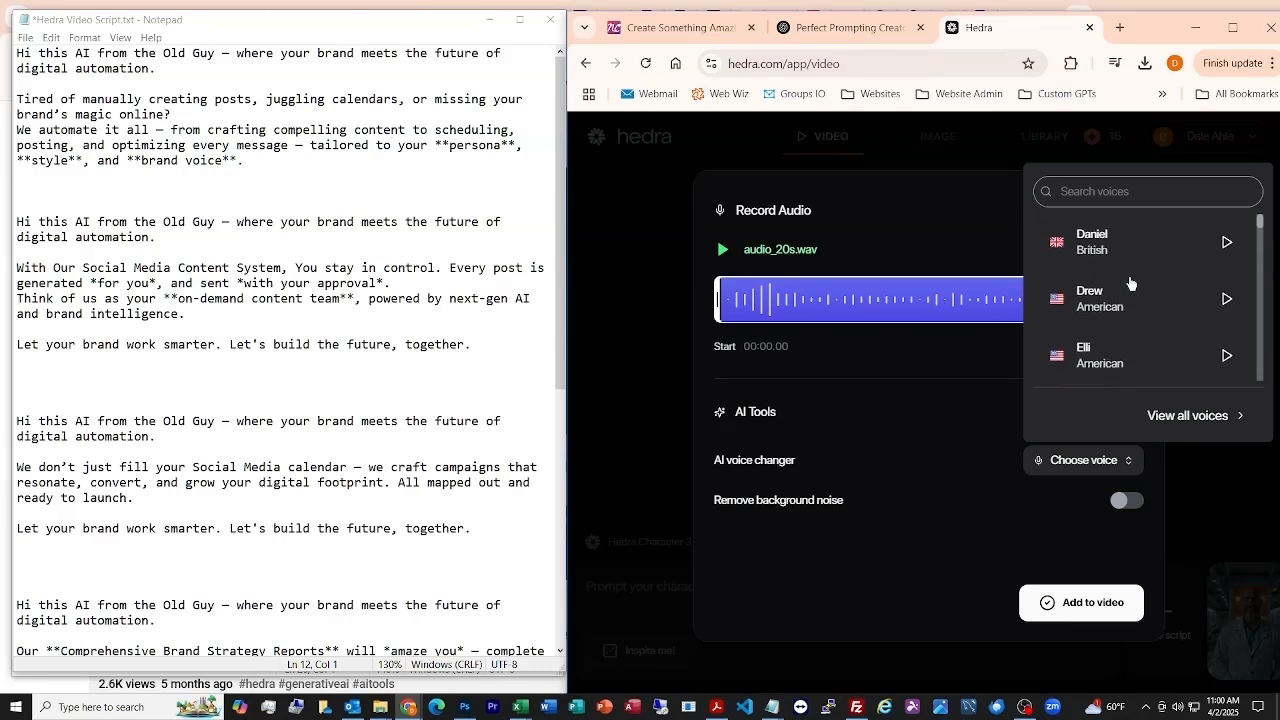
click(960, 497)
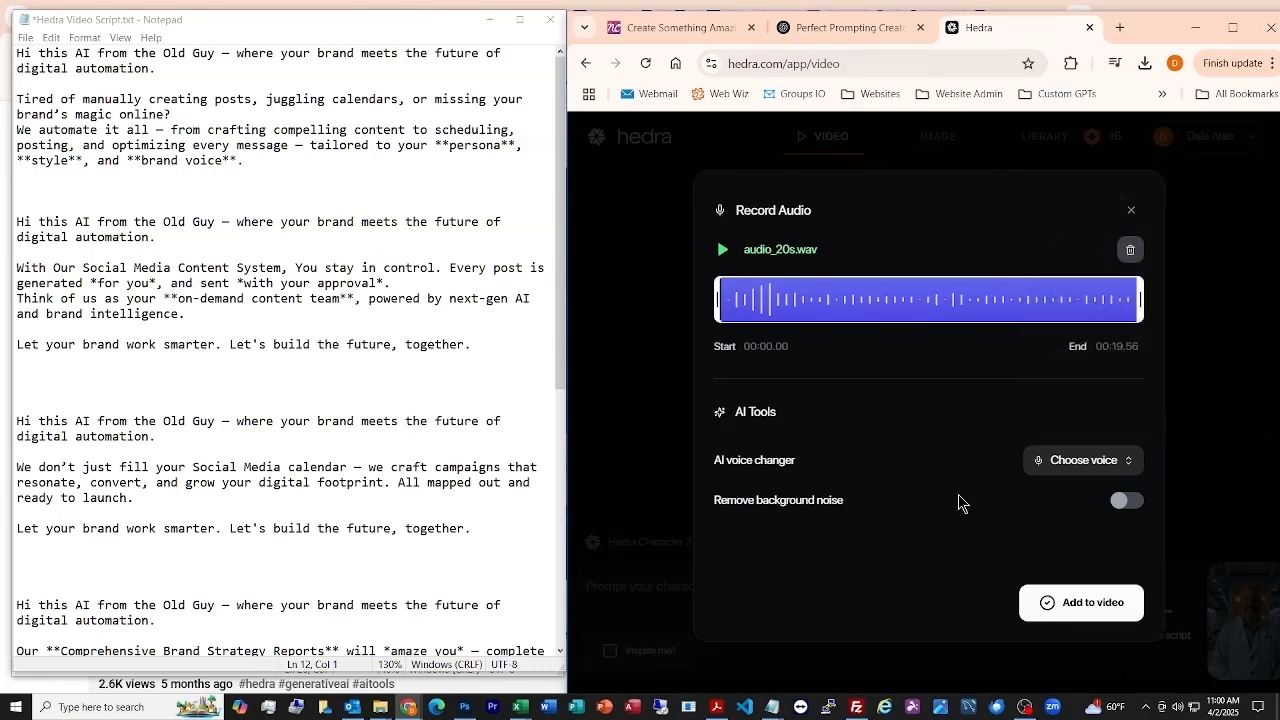
Step: Try the background noise removal, switch it back off, and add the recorded audio to the video
click(1130, 503)
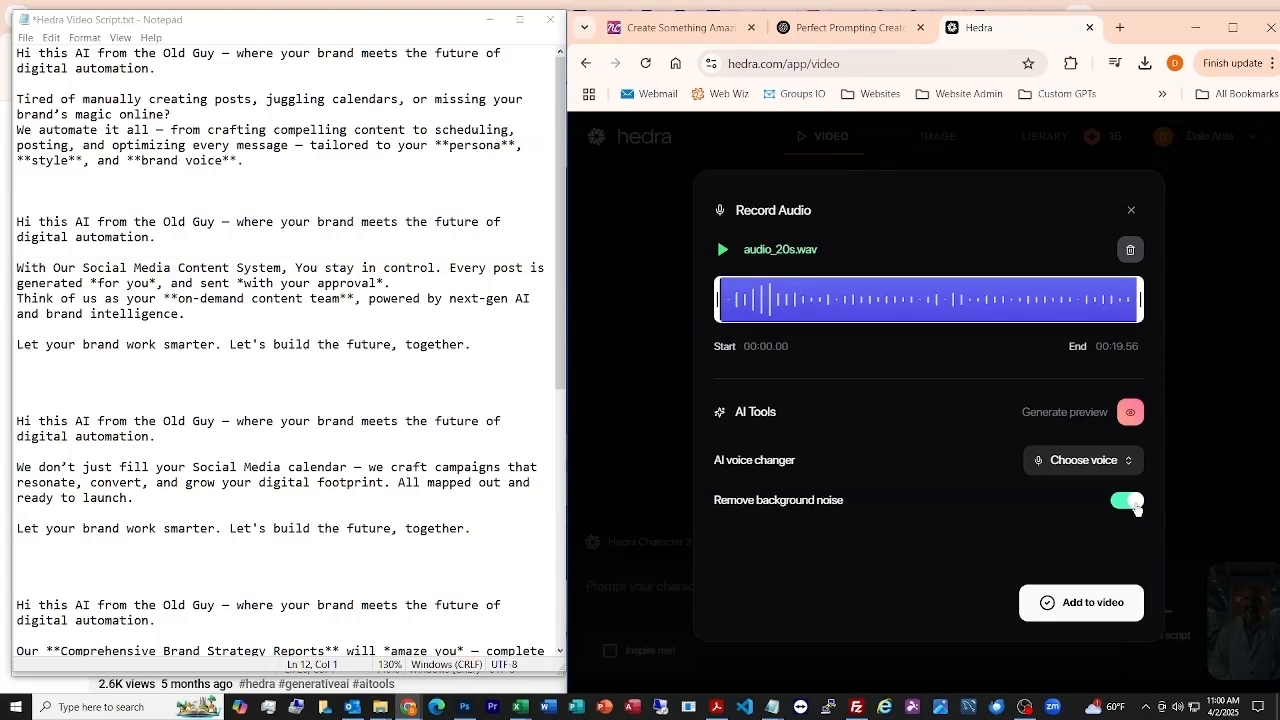
click(1136, 506)
click(1083, 606)
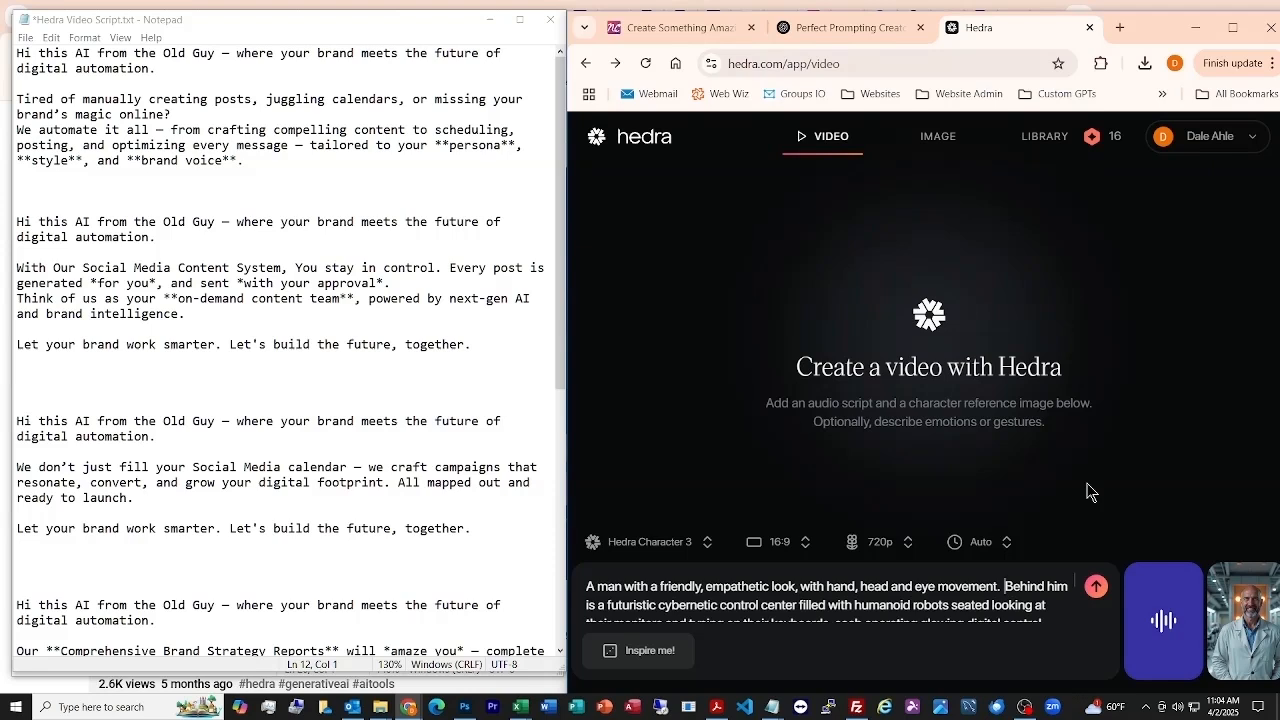
Step: Read through the character prompt describing the friendly man and the futuristic control center, from beginning to end
key(Down)
key(Down)
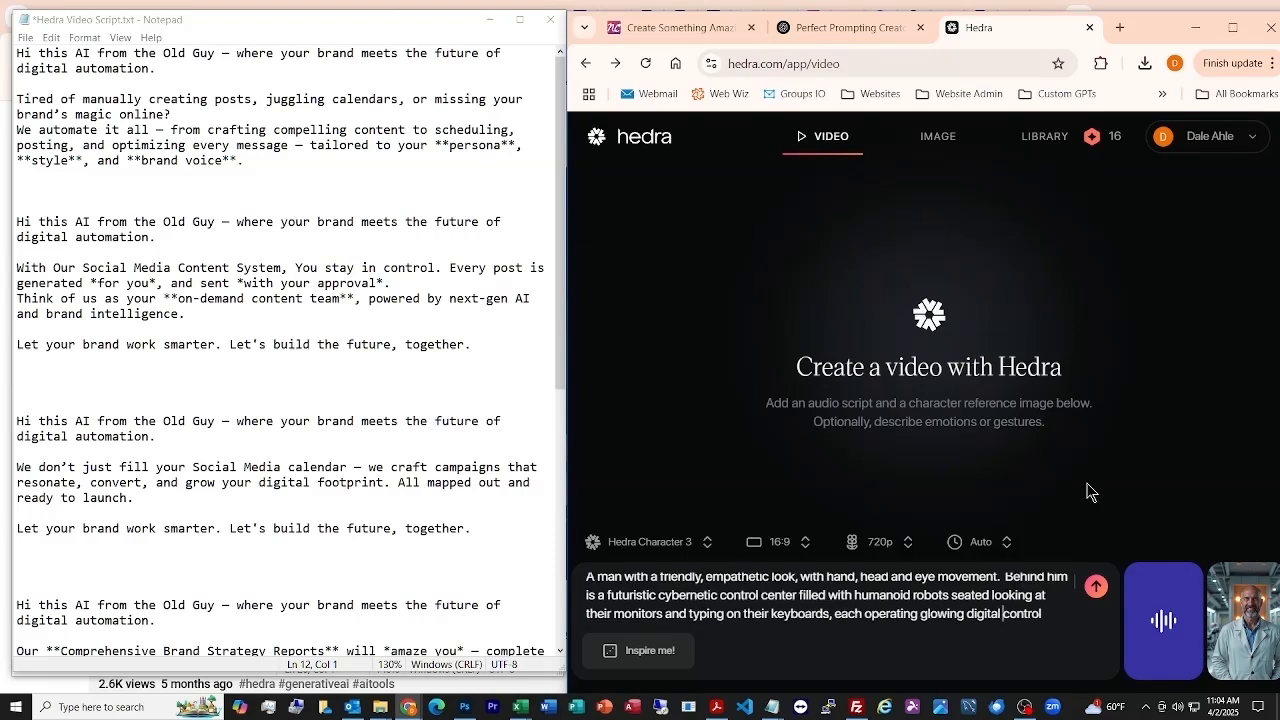
key(Down)
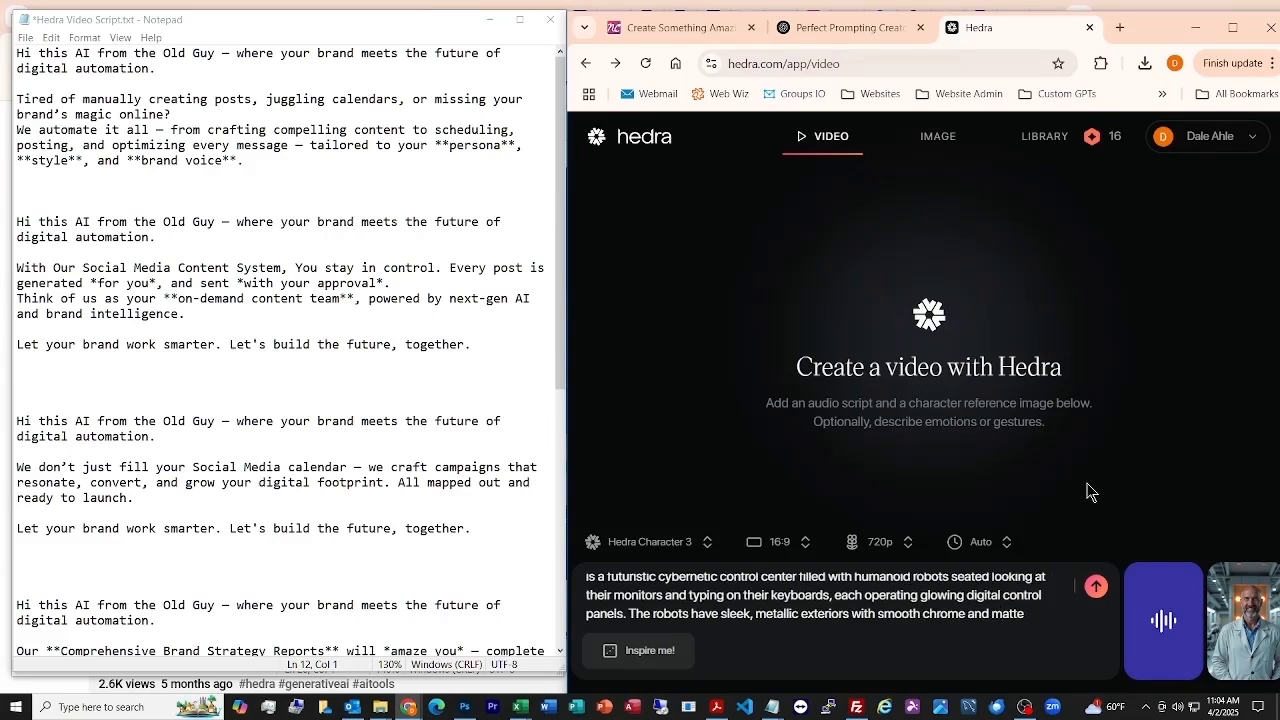
key(Down)
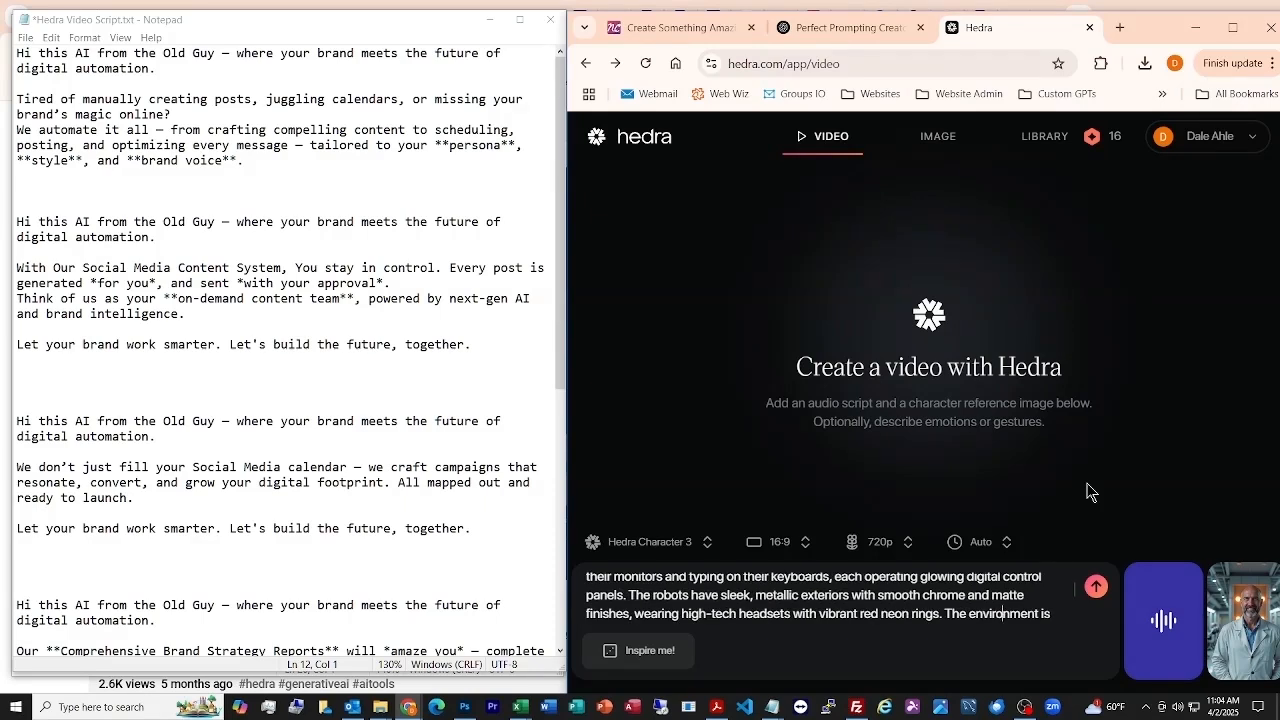
key(Down)
key(Down)
key(Down)
key(Down)
key(Down)
key(Down)
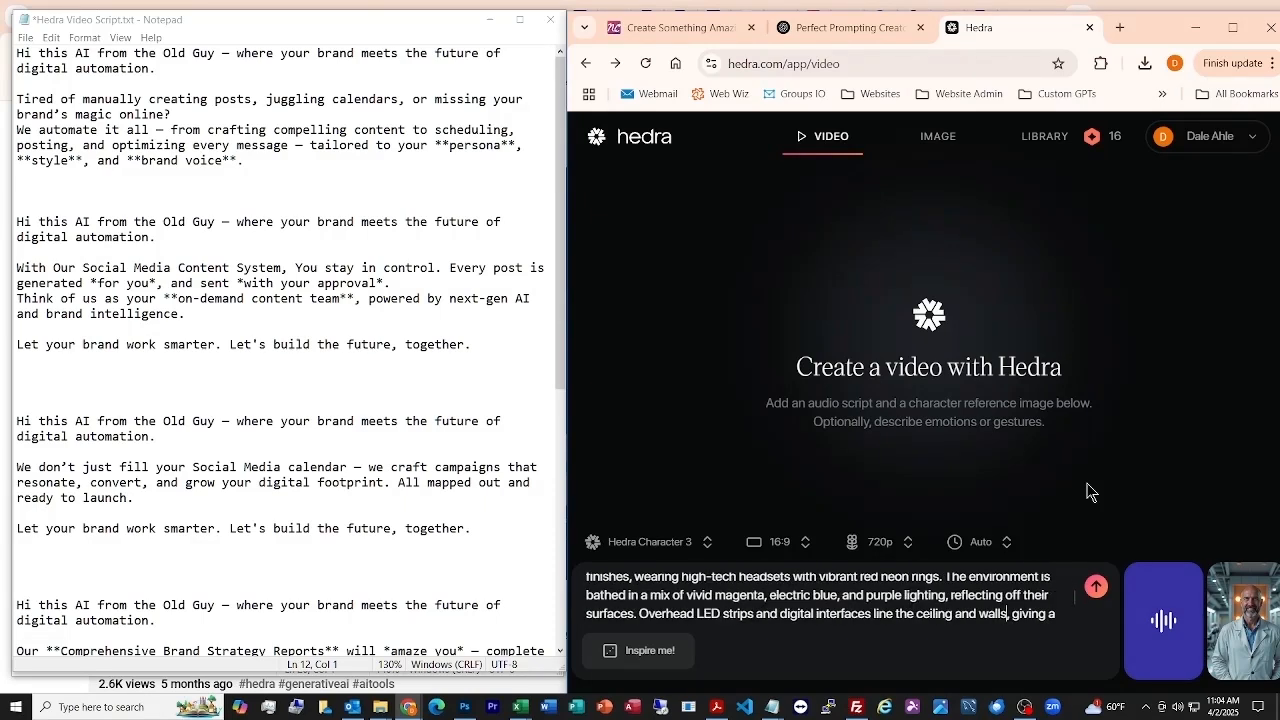
key(Up)
key(Up)
key(Up)
key(Up)
key(Up)
key(Up)
key(Up)
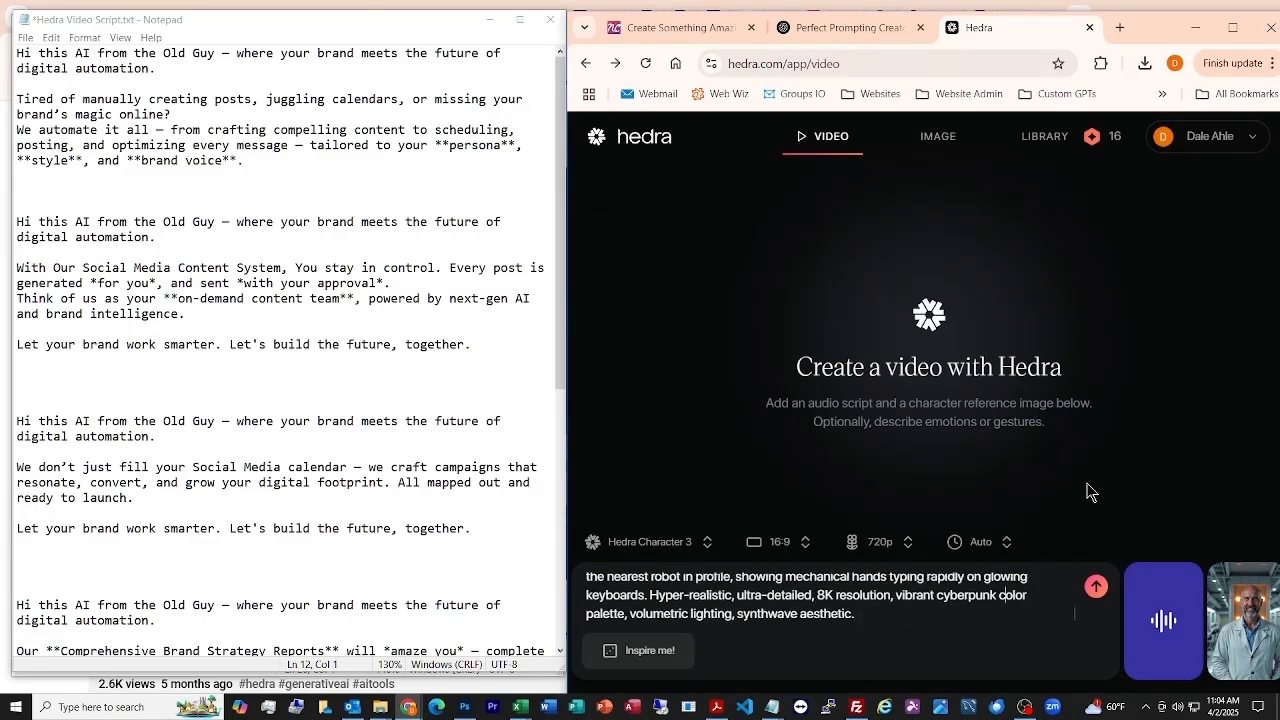
key(Up)
key(Up)
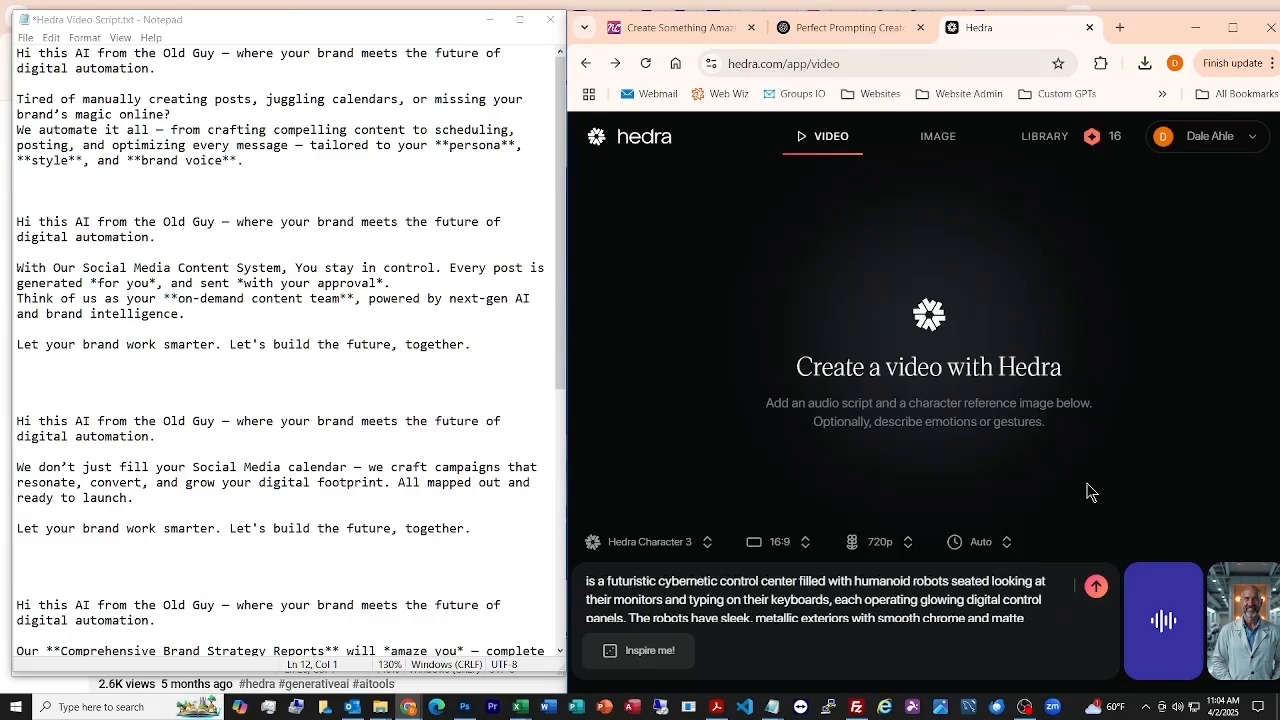
key(Up)
key(Up)
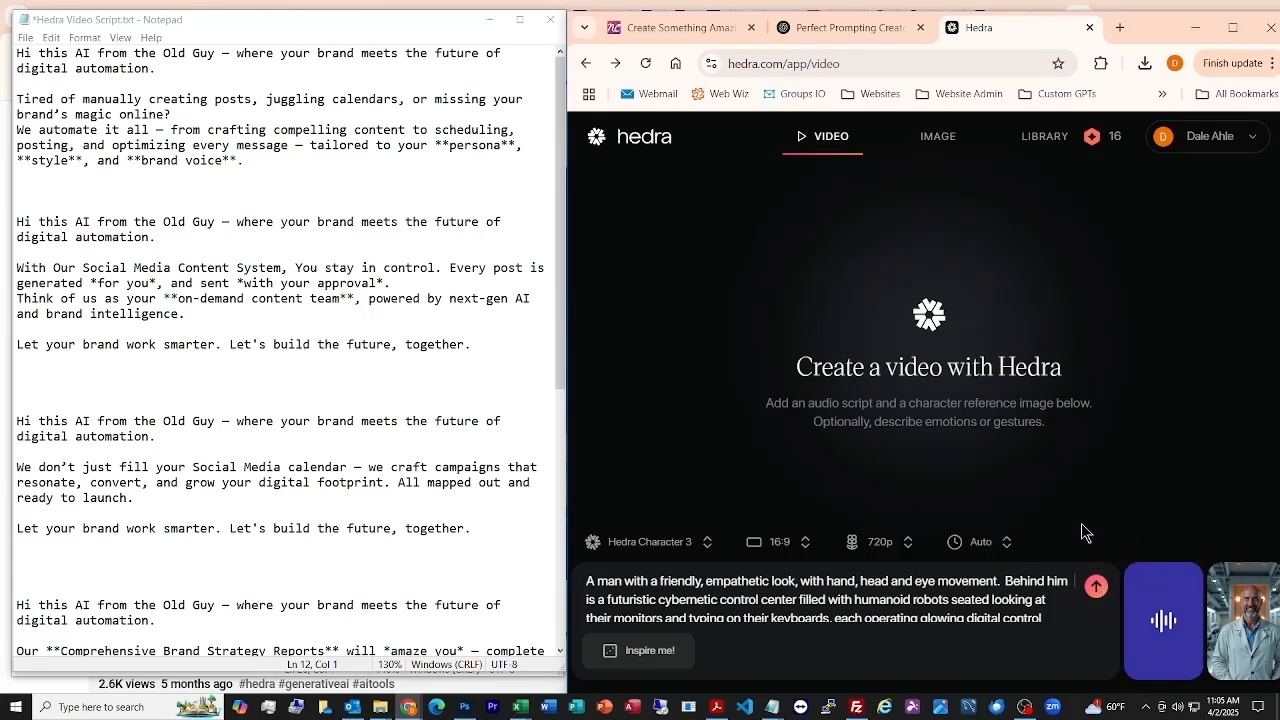
Step: Submit the prompt, audio and character image for video generation, and open the existing 18-second video in the library
click(1097, 588)
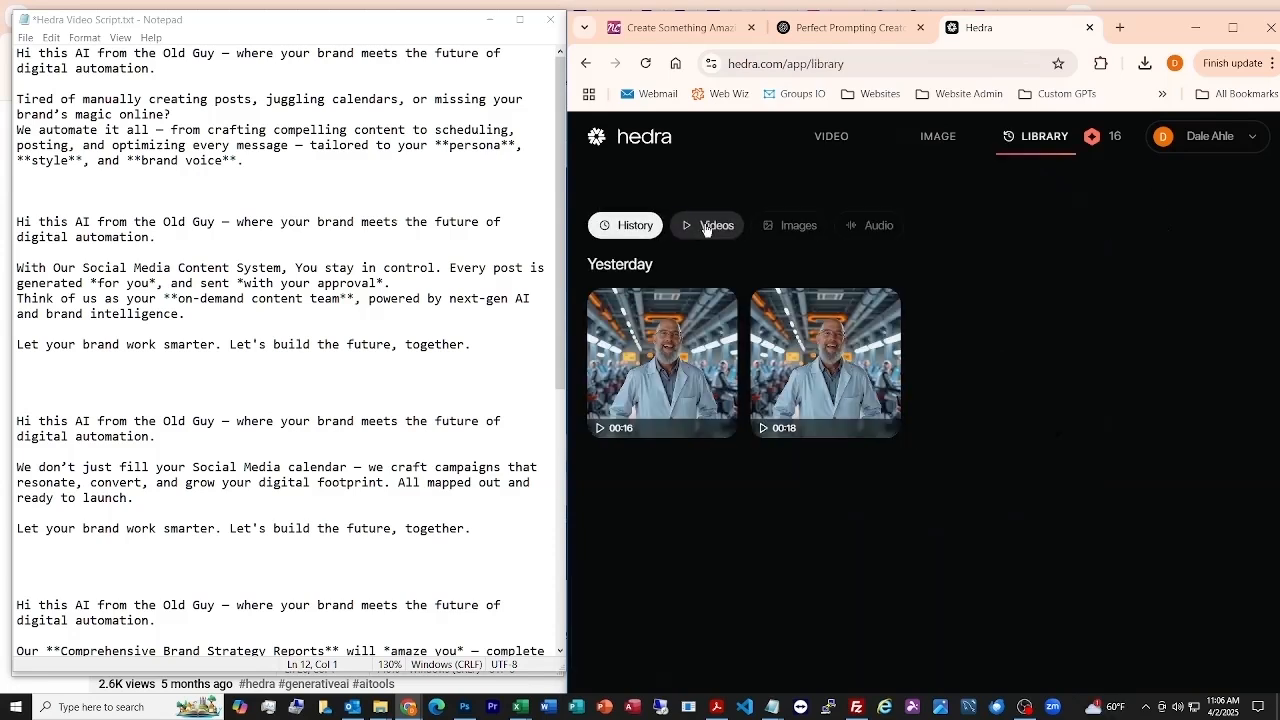
click(705, 229)
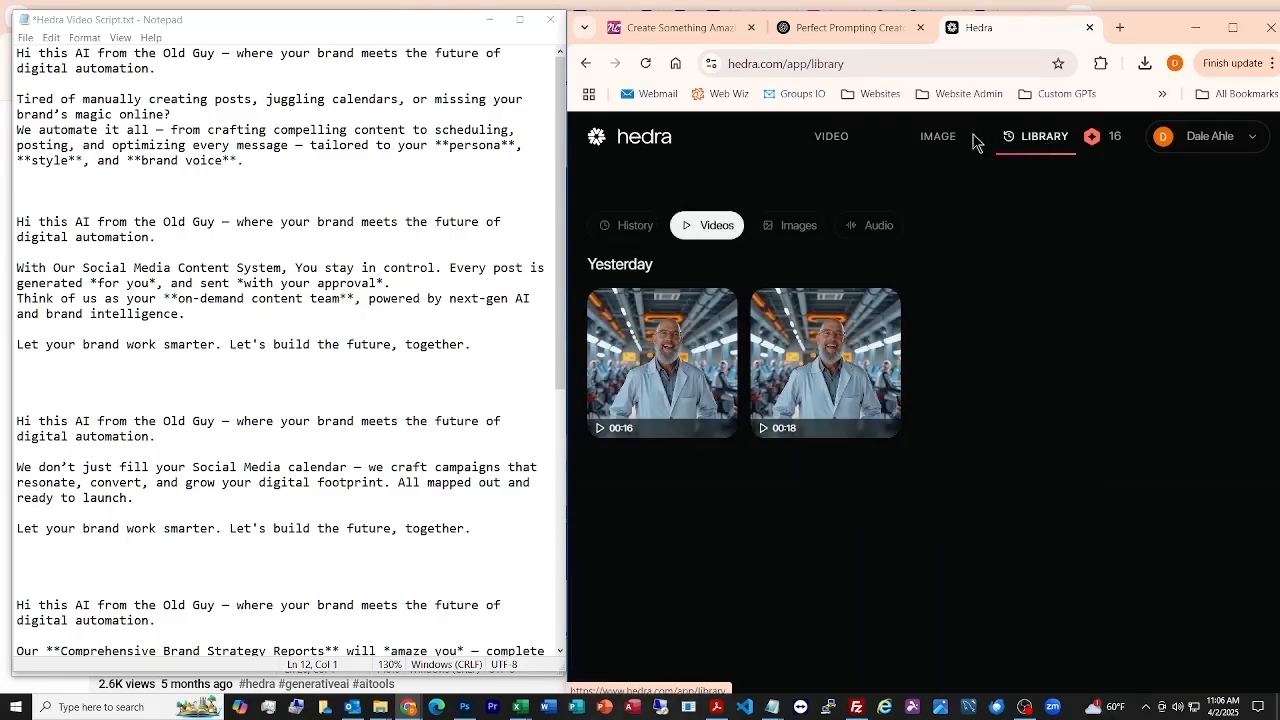
click(817, 377)
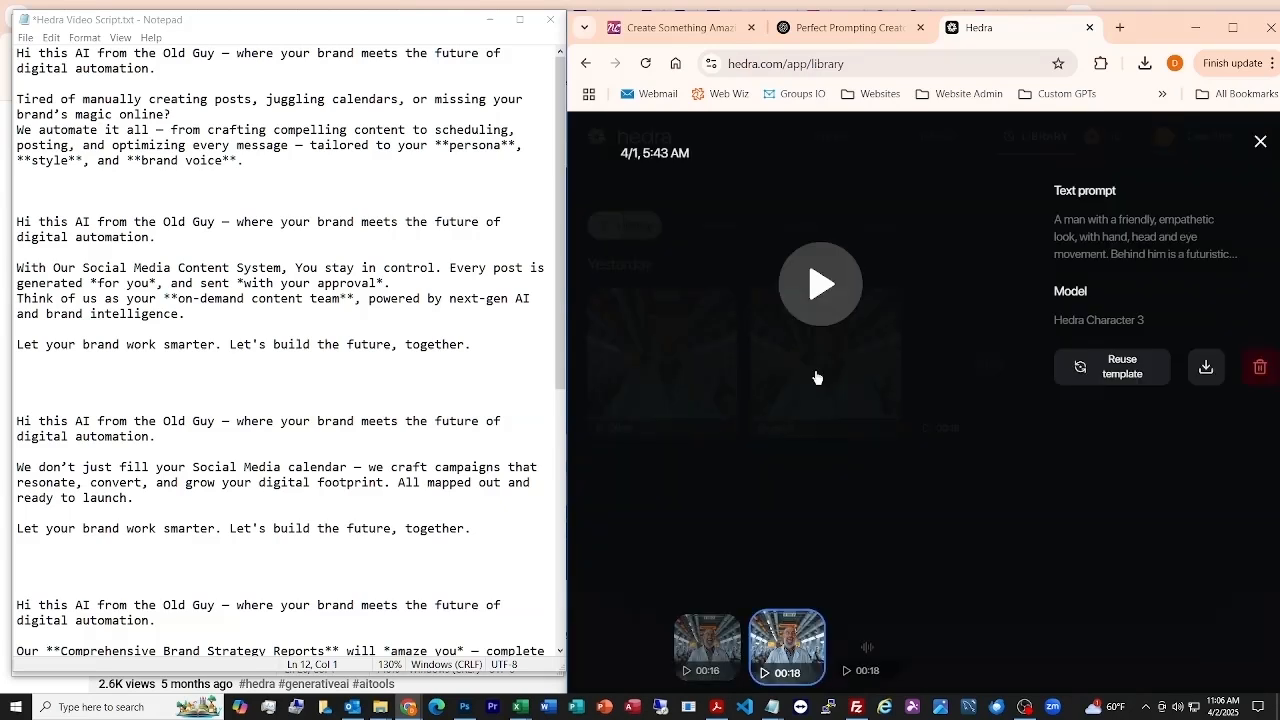